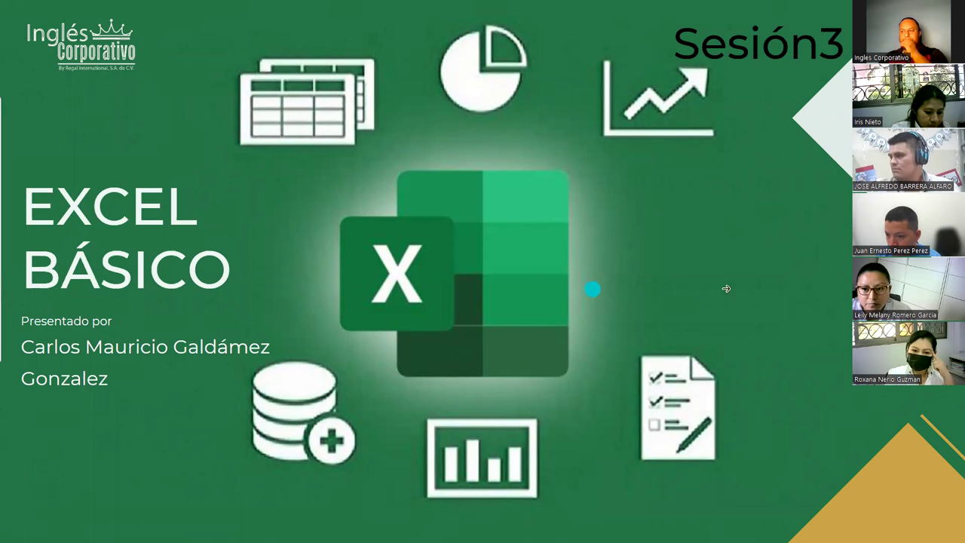
Step: Advance the slideshow through Ruta de Aprendizaje to the 'Tema: Navegación en la Hoja de Cálculo' slide
click(795, 284)
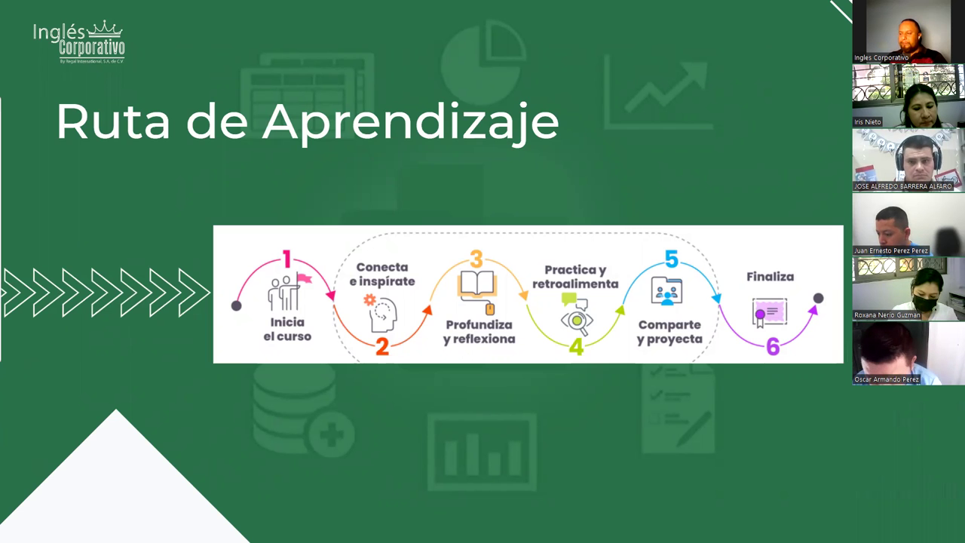
click(914, 423)
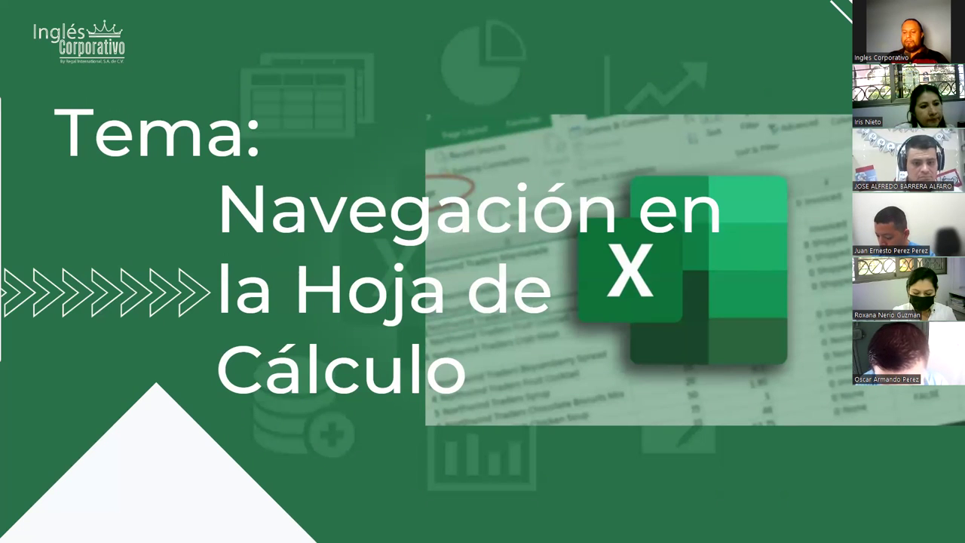
Step: Advance past the Objetivo slide to the NAVEGAR POR EXCEL slide
key(Right)
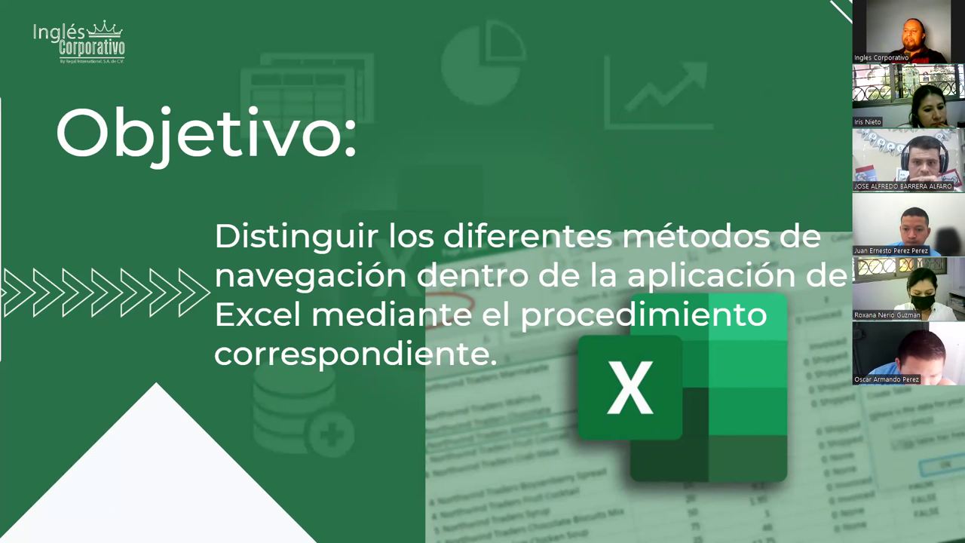
key(Right)
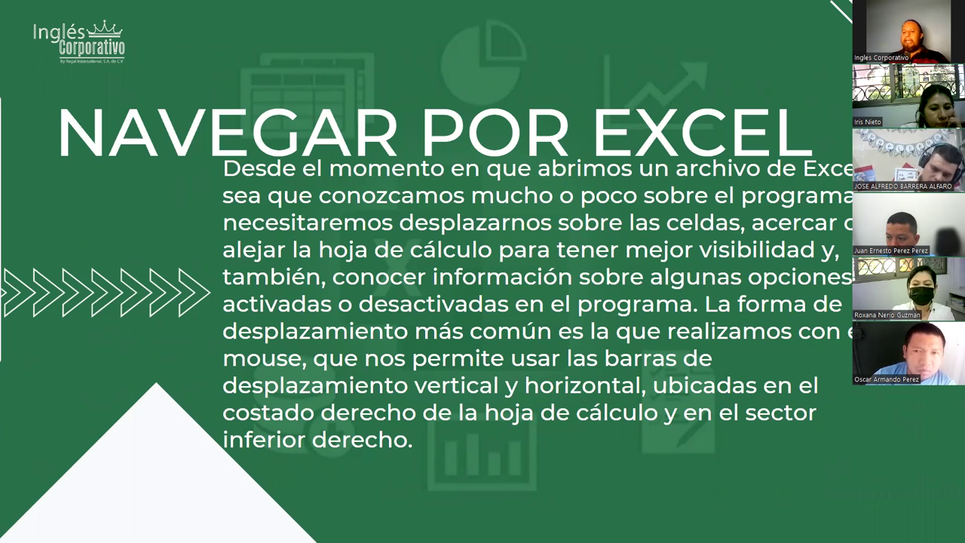
Step: Advance to the slide on jumping to a cell by typing its reference in the name box
key(Right)
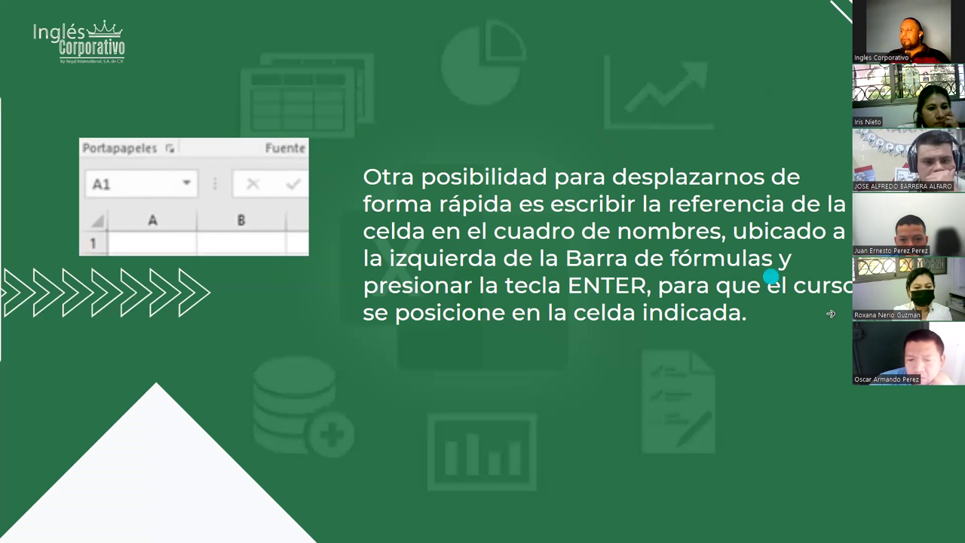
Step: Advance to the 'Para desplazarse' table of keyboard navigation shortcuts
key(Right)
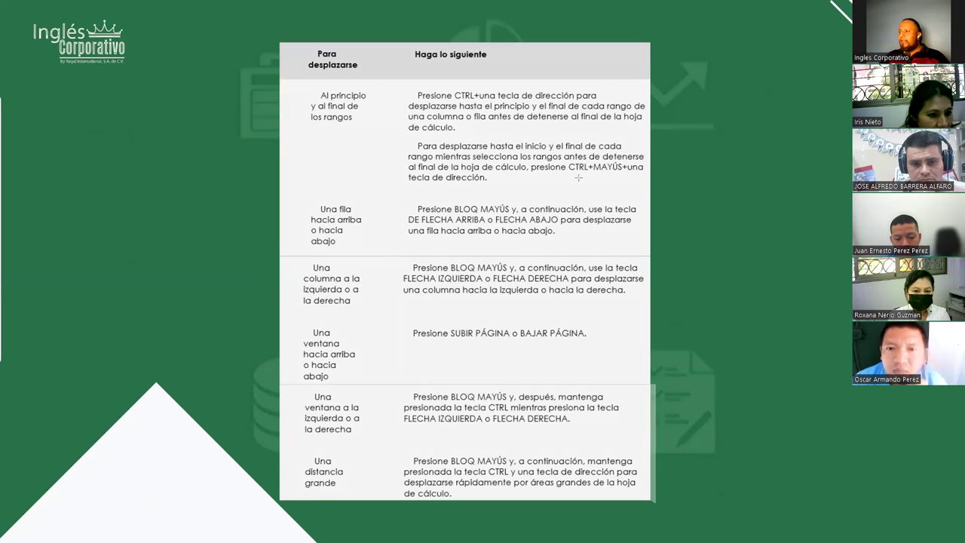
Step: Draw two ink arrows from the CTRL+MAYÚS text and label their ends CTRL and SHIFT
drag(612, 157, 699, 124)
drag(401, 177, 227, 200)
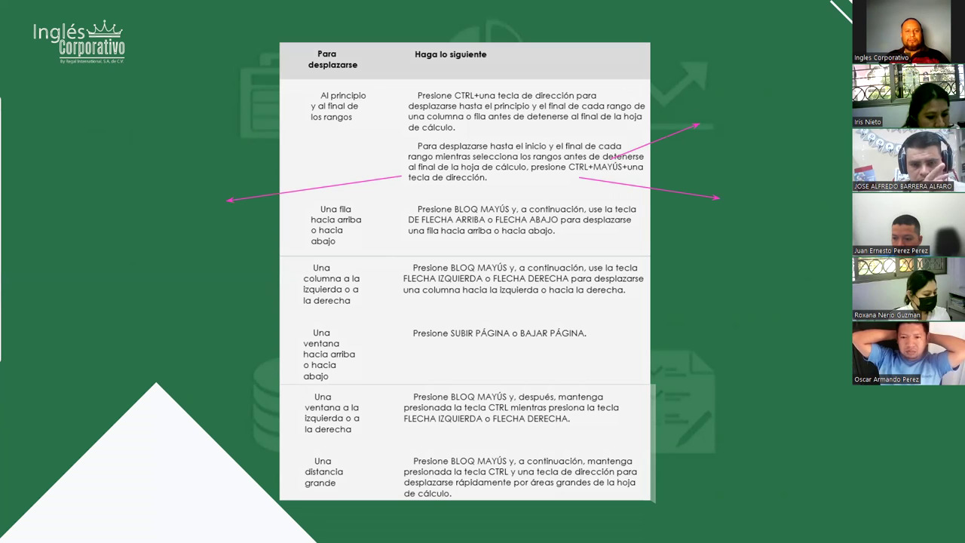
click(714, 129)
text(CTRL)
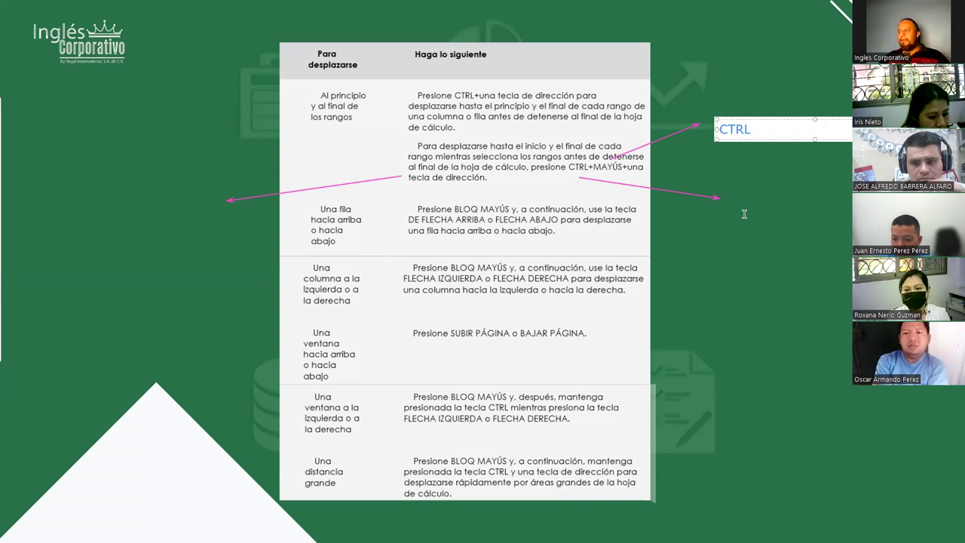
click(728, 201)
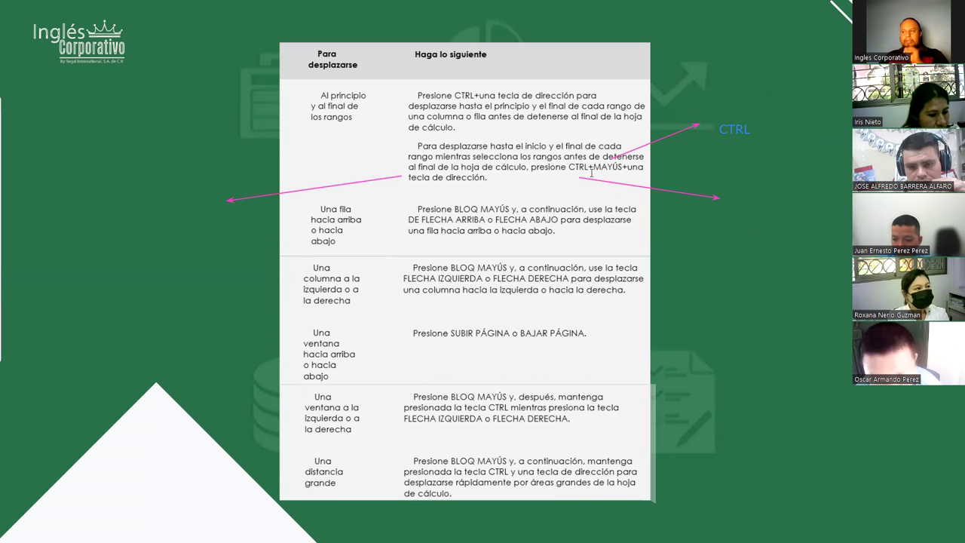
click(733, 197)
text(SHIFT)
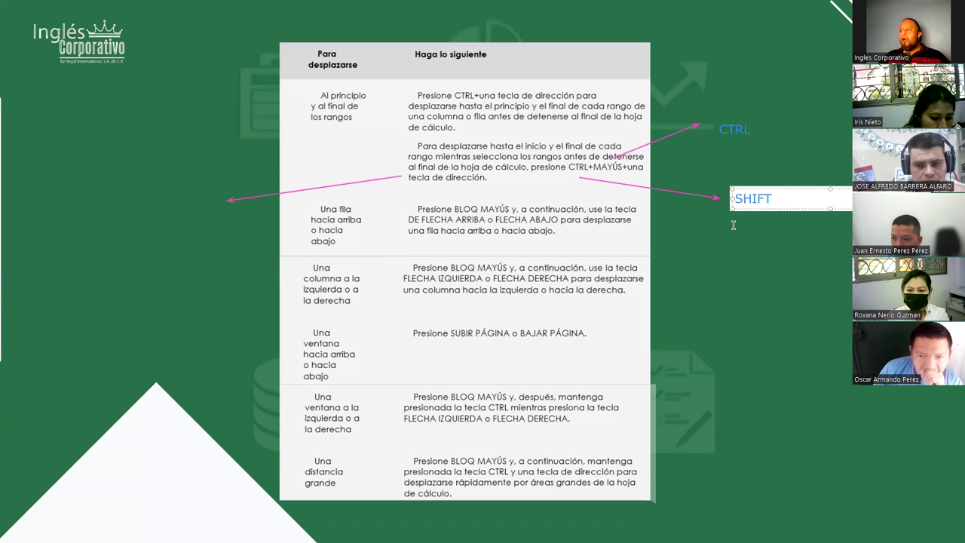
click(733, 224)
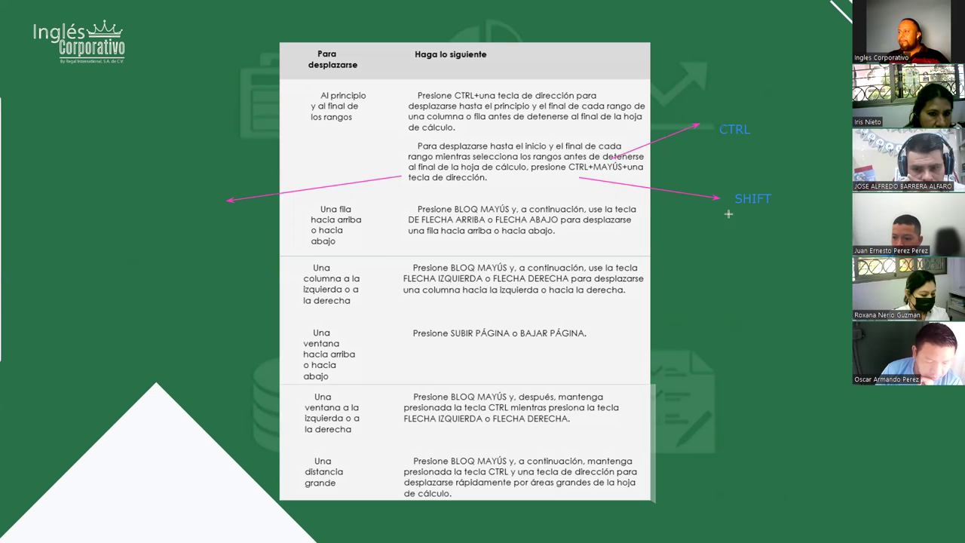
Step: Draw an arrow at SHIFT and an up/down/left/right arrow cross left of the table
drag(746, 229, 746, 214)
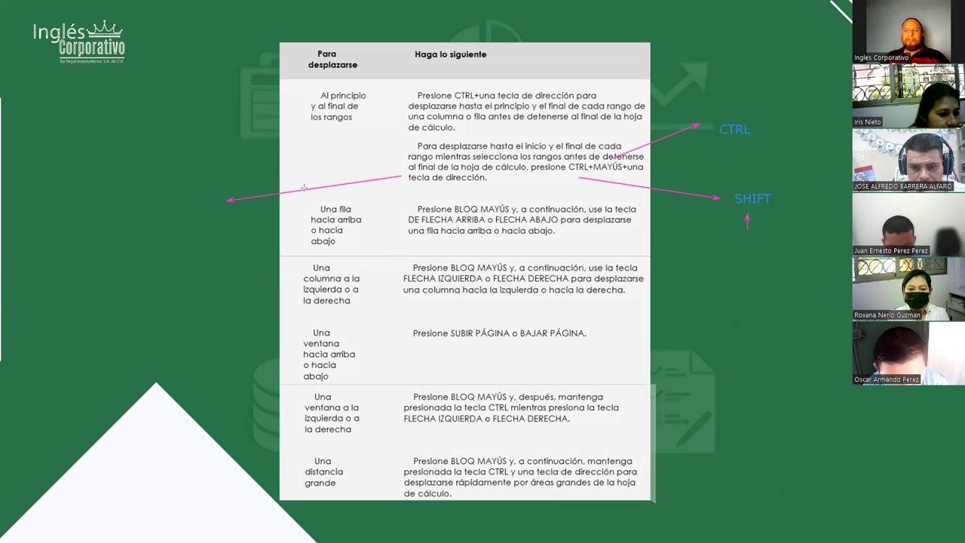
drag(169, 199, 170, 180)
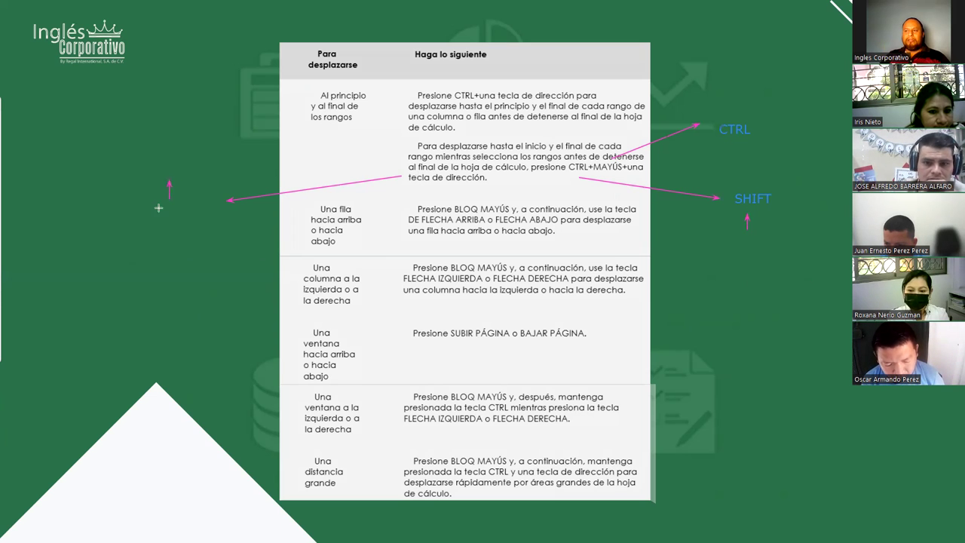
drag(169, 208, 166, 233)
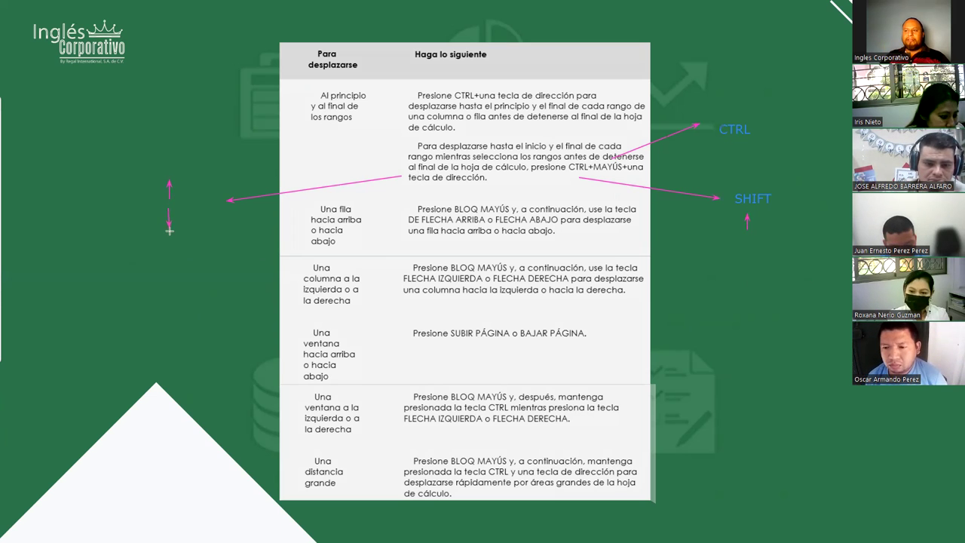
drag(165, 203, 140, 204)
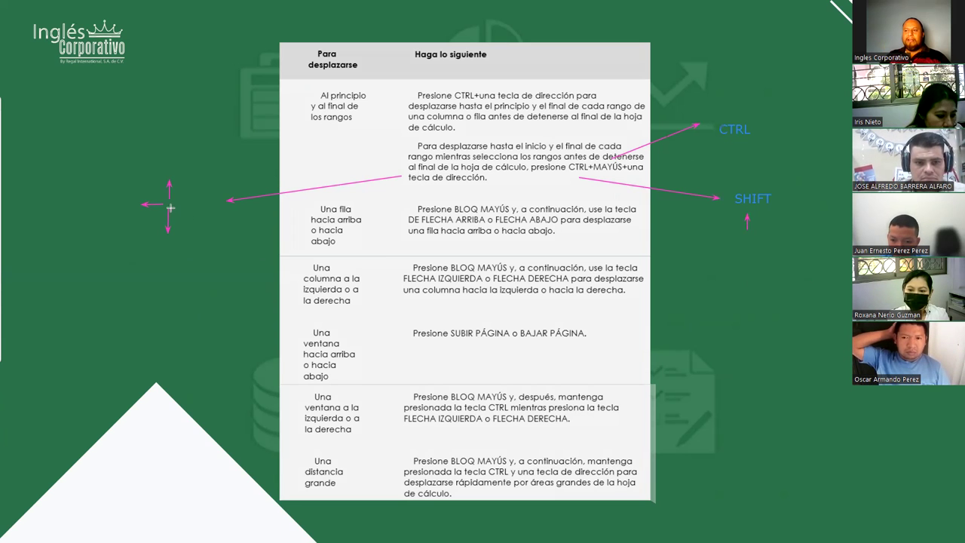
drag(174, 204, 196, 205)
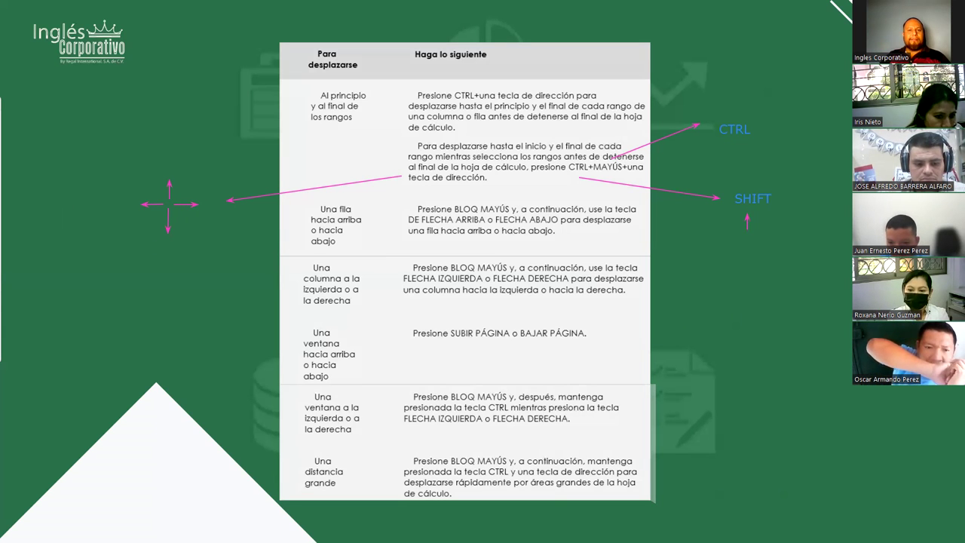
Step: Box each arrow of the cross and the CTRL label, then return to the Excel workbook
drag(155, 172, 182, 201)
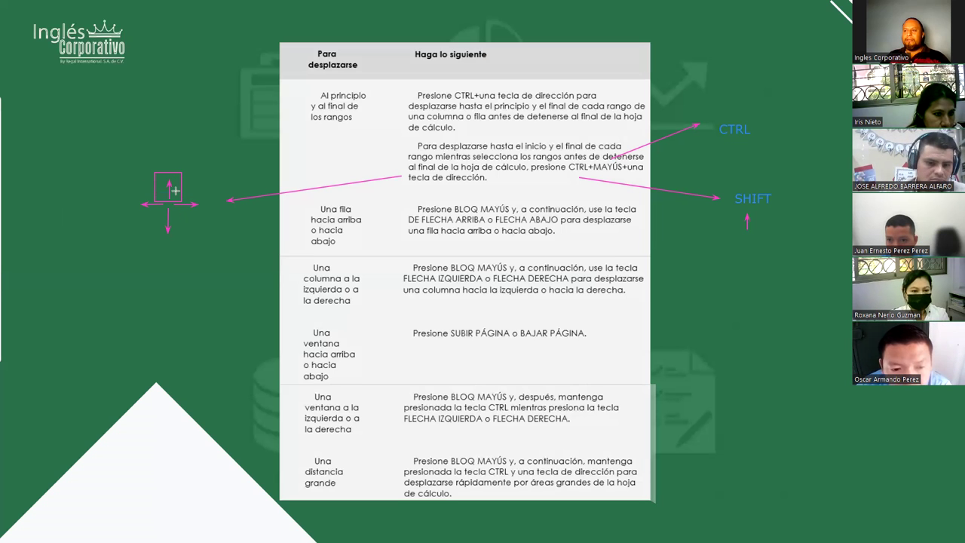
drag(172, 195, 201, 214)
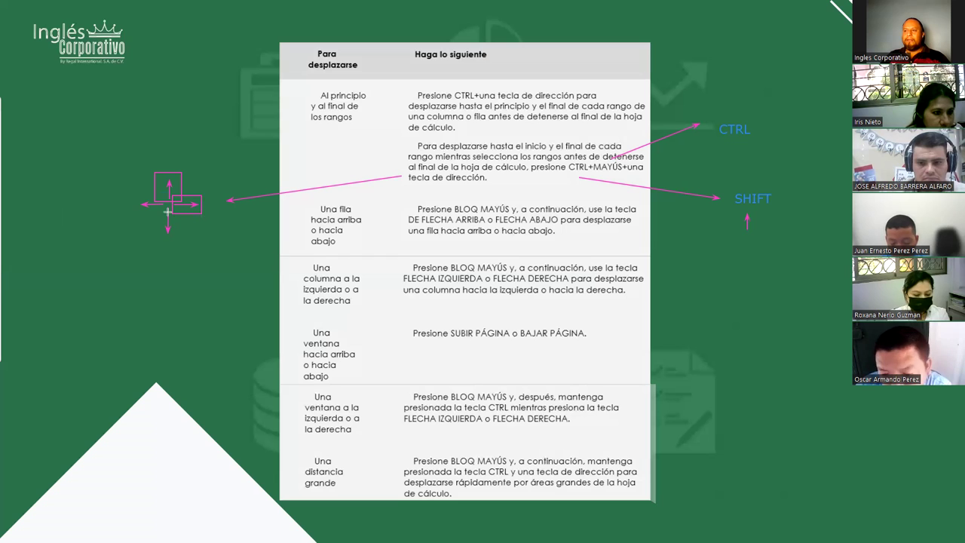
drag(155, 208, 179, 230)
mouse_move(137, 195)
mouse_down()
mouse_move(160, 208)
mouse_move(137, 213)
mouse_up()
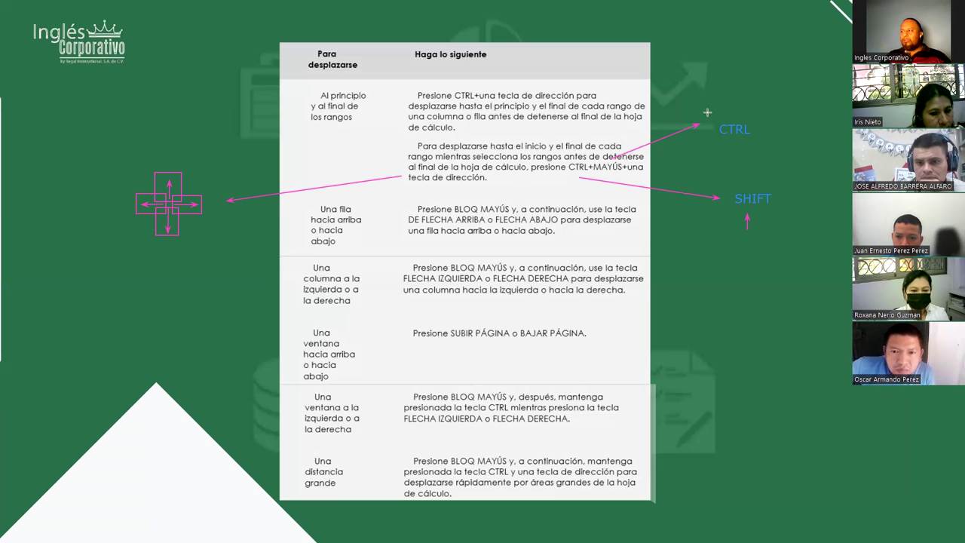
drag(707, 112, 765, 142)
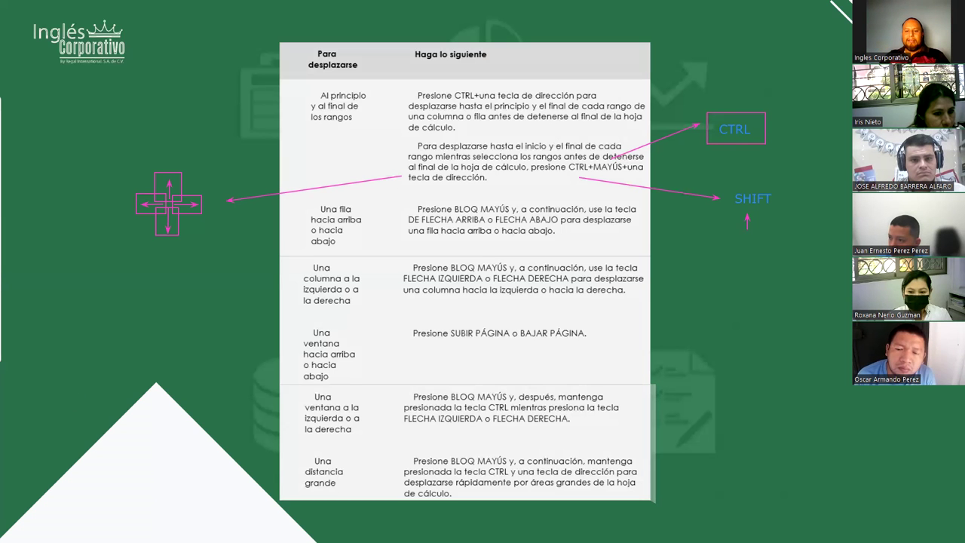
key(alt+Tab)
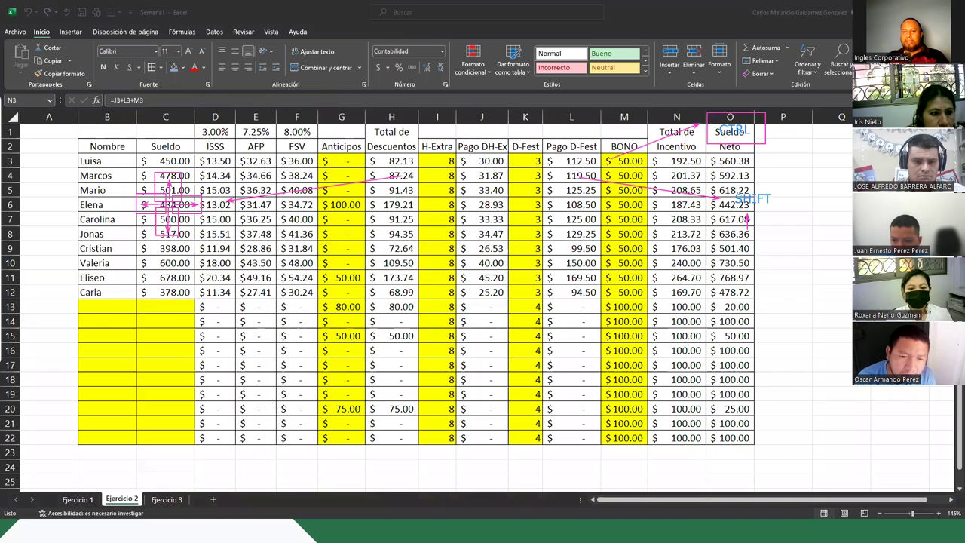
Step: Insert a new blank sheet Hoja2 after Ejercicio 2 and select its cell E4
click(213, 498)
click(214, 497)
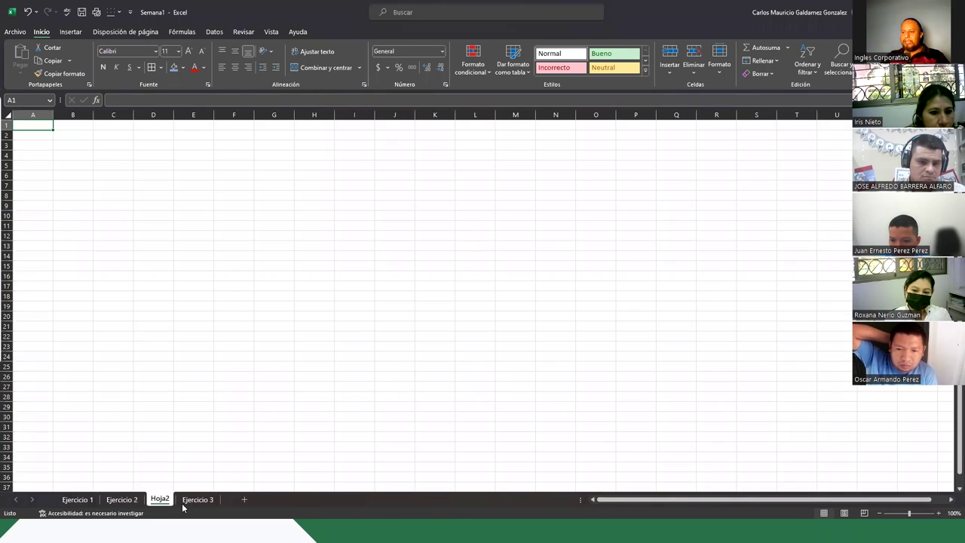
click(199, 500)
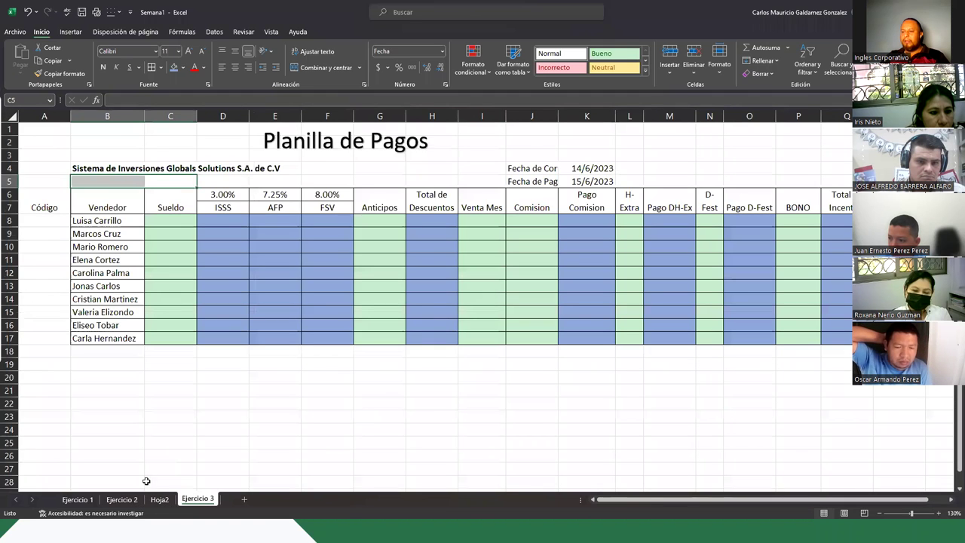
click(159, 500)
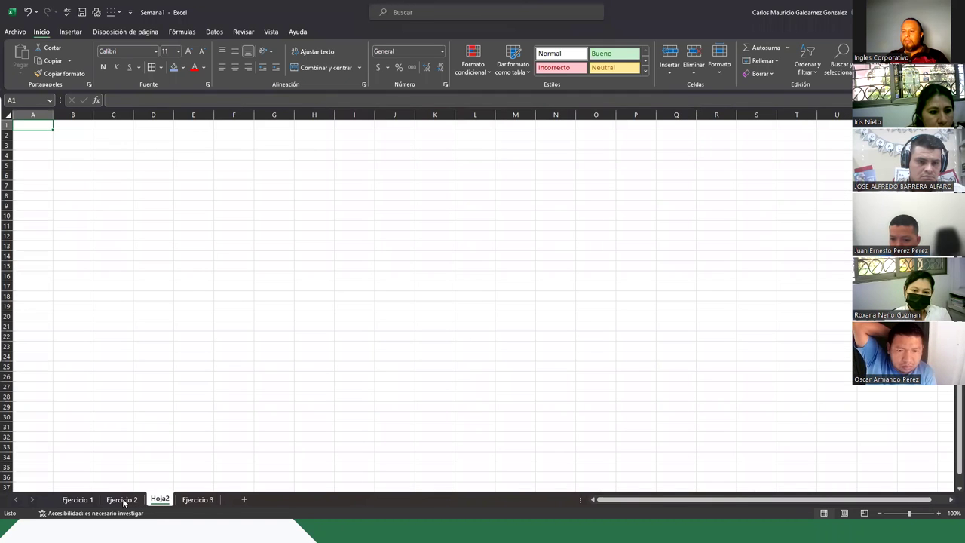
click(190, 159)
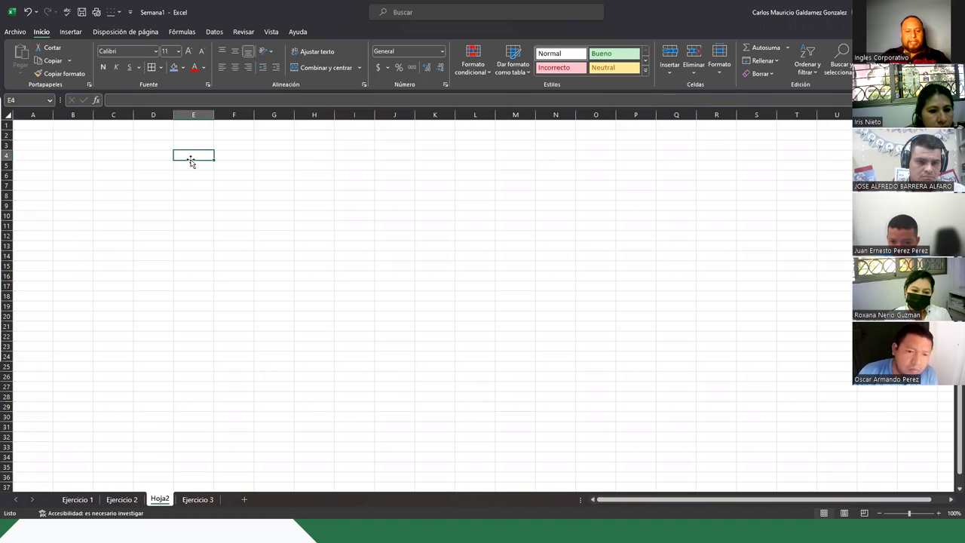
Step: Enter 45 and 46 in E4:E5 and fill the series down to 73 in E32
text(45)
key(Return)
text(46)
key(Return)
drag(183, 155, 212, 171)
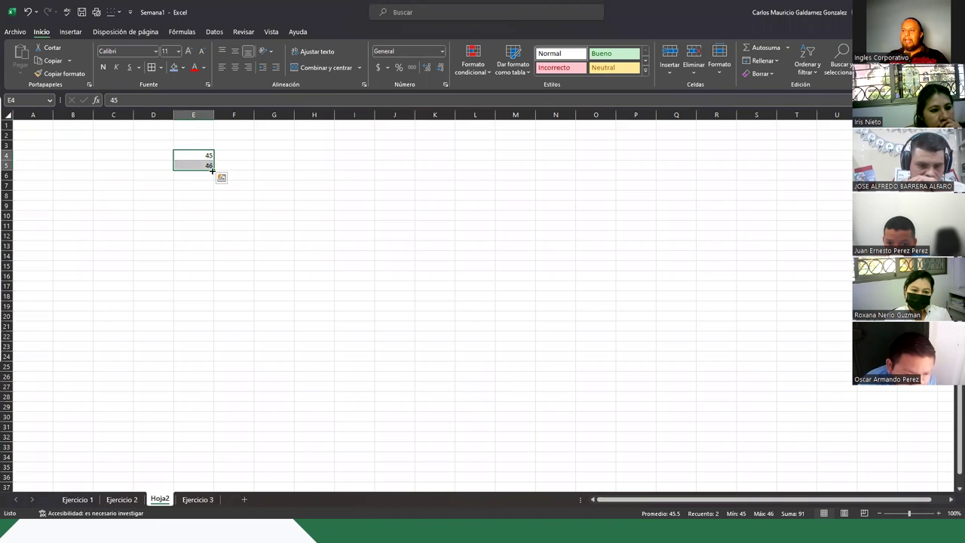
drag(212, 170, 208, 441)
click(267, 336)
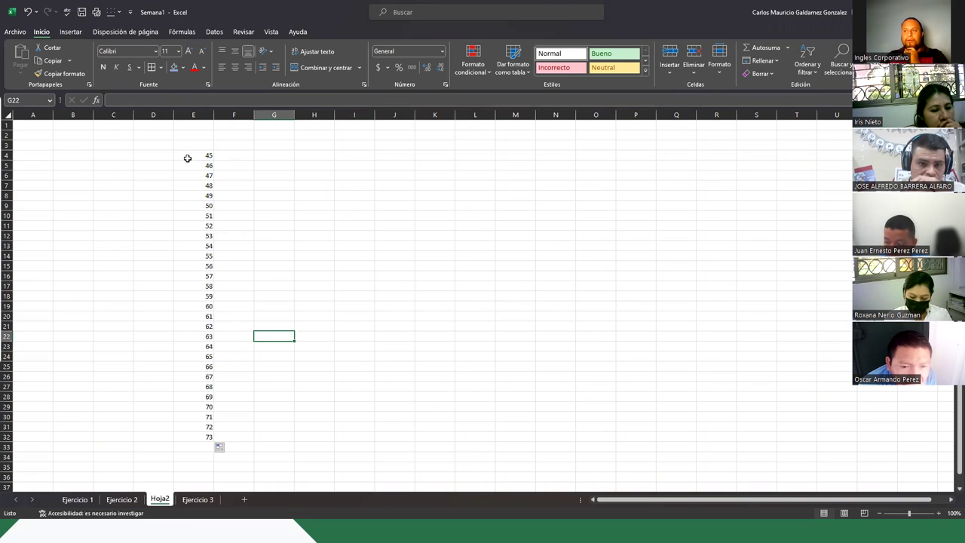
click(188, 157)
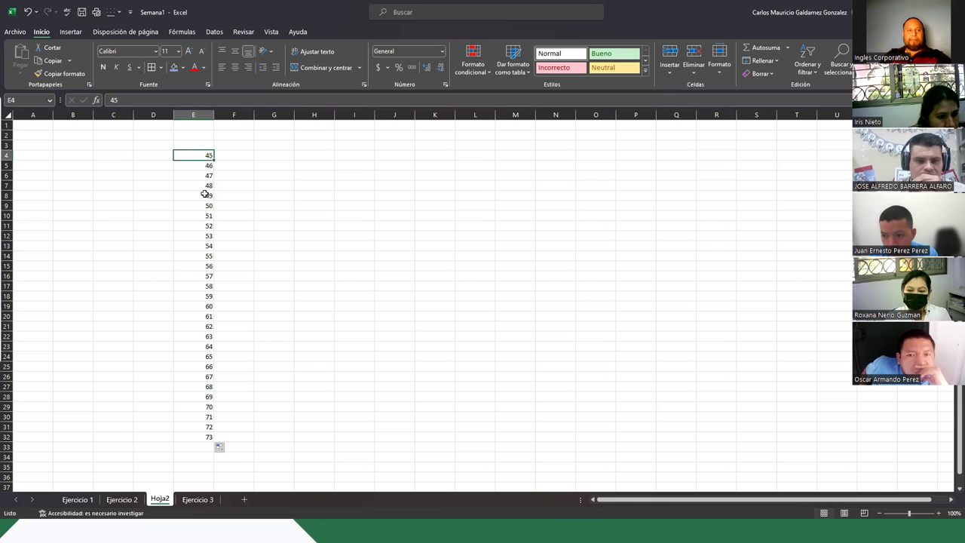
Step: Jump with Ctrl+Down to the last number in E32, then Ctrl+Up back to E4
key(ctrl+Down)
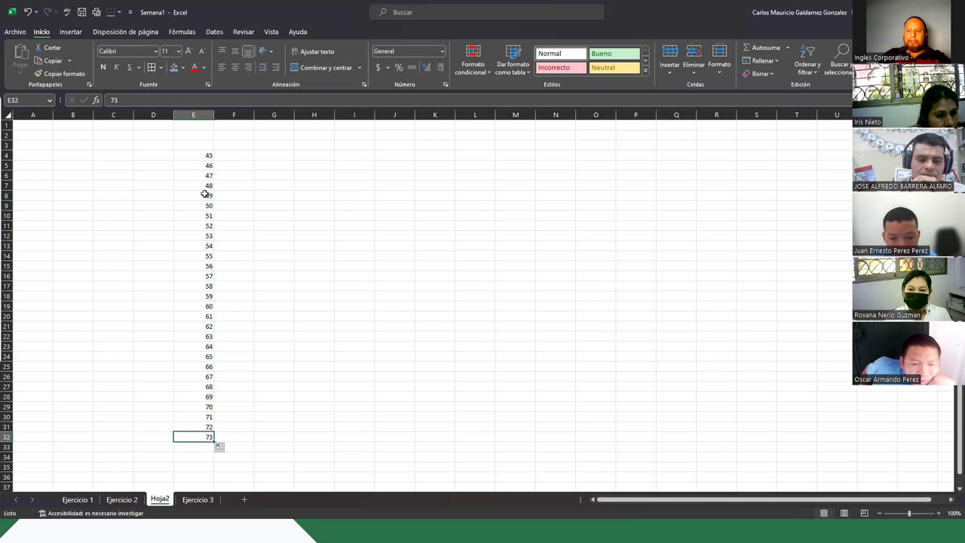
key(ctrl+Up)
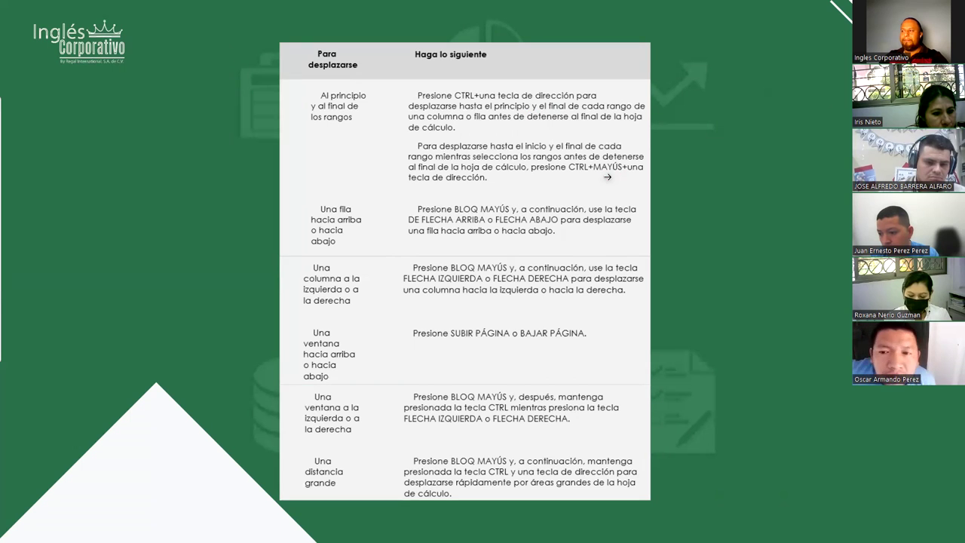
Step: Switch from the PowerPoint shortcuts slide back to the Excel Hoja2 sheet
key(alt+Tab)
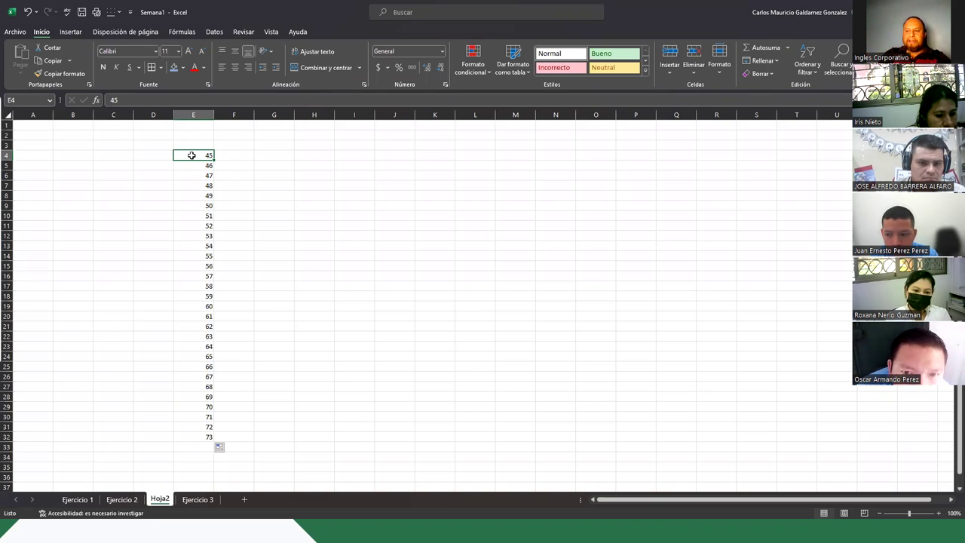
key(ctrl+shift+Down)
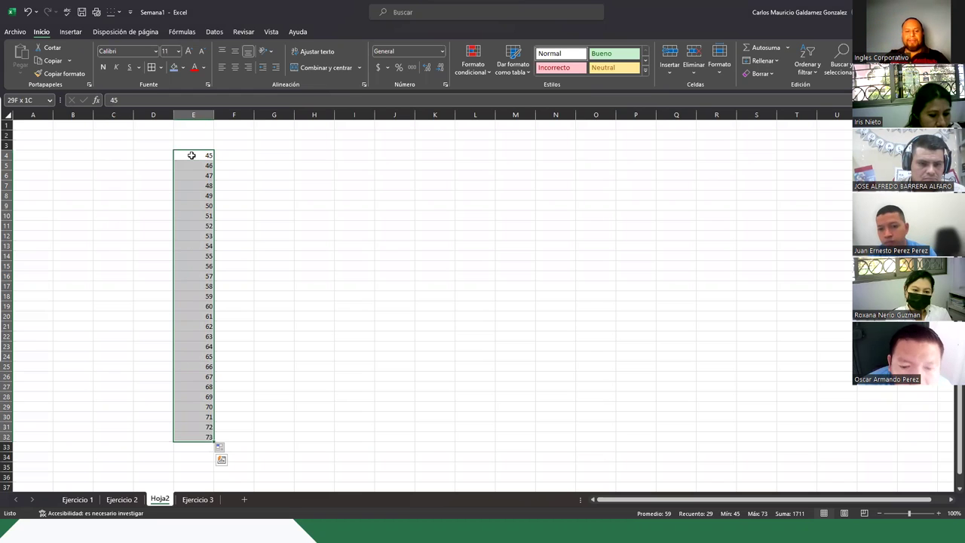
key(Down)
key(ctrl+Down)
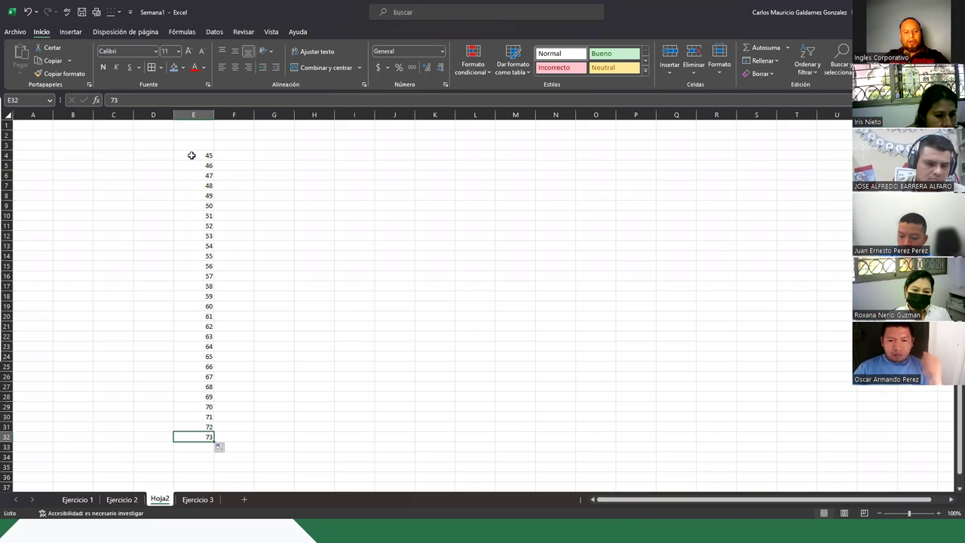
key(ctrl+shift+Up)
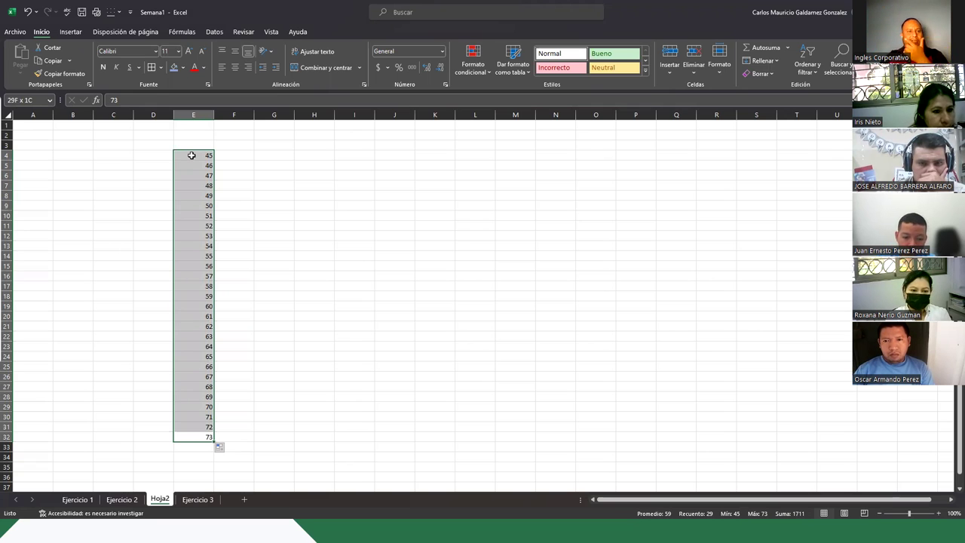
click(191, 156)
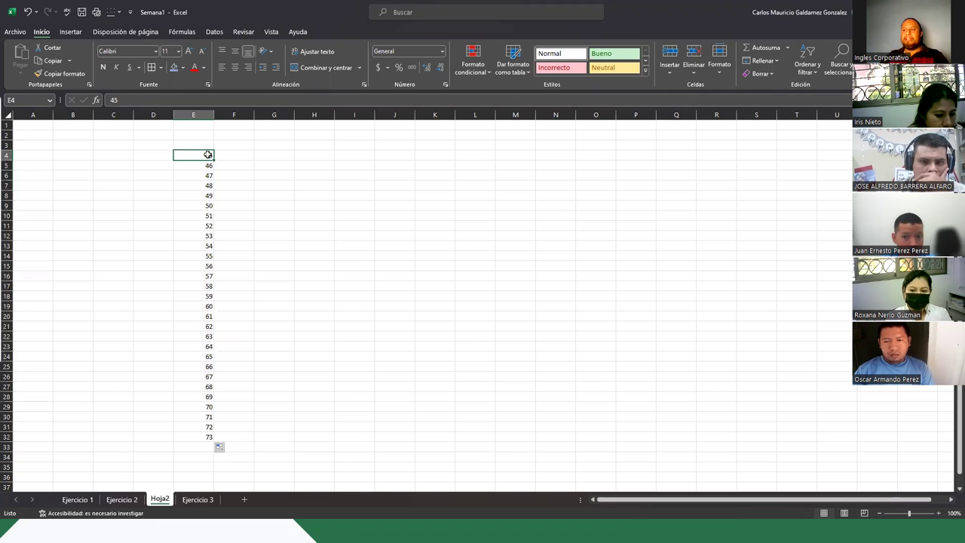
Step: Enter 50 in F4 and extend the 45, 50 pattern across row 4 to 115 in S4
click(230, 153)
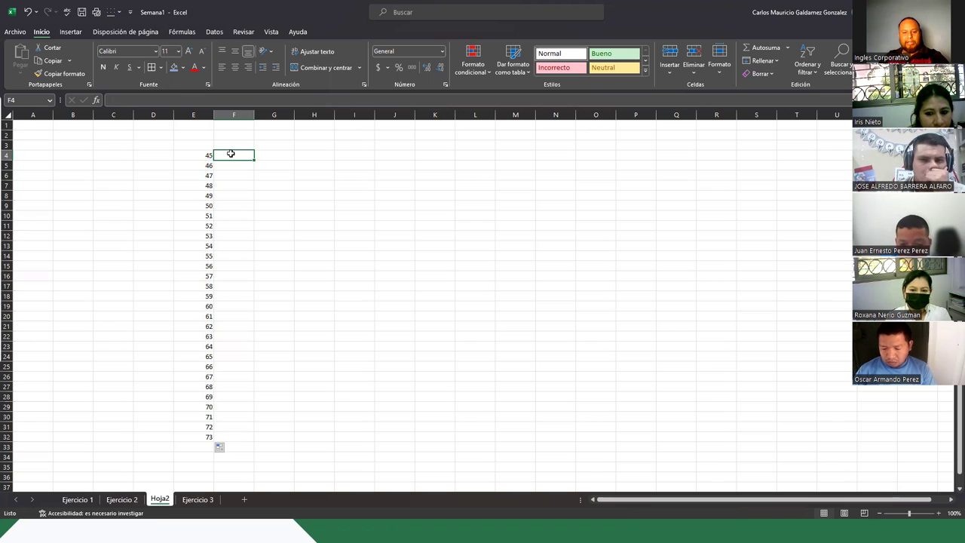
text(50)
key(Return)
drag(206, 155, 773, 158)
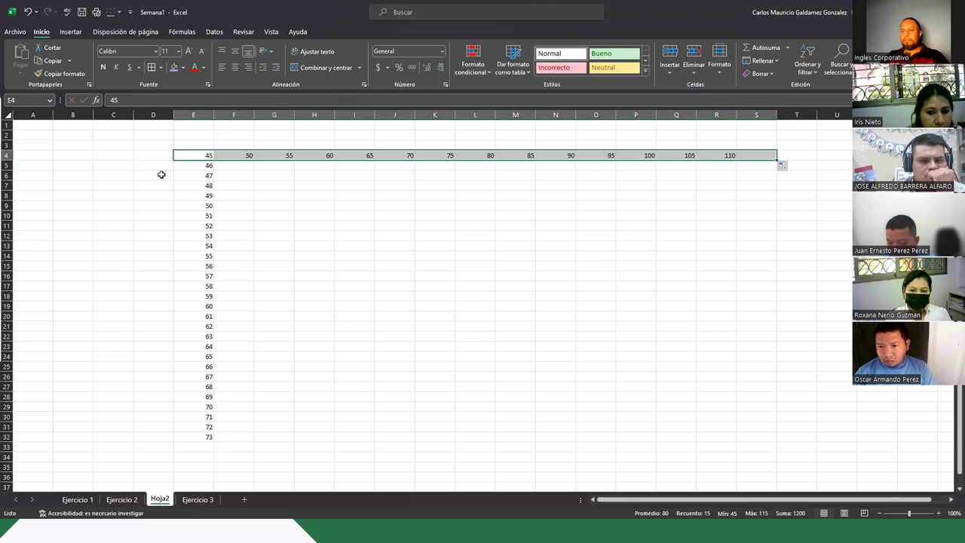
click(188, 157)
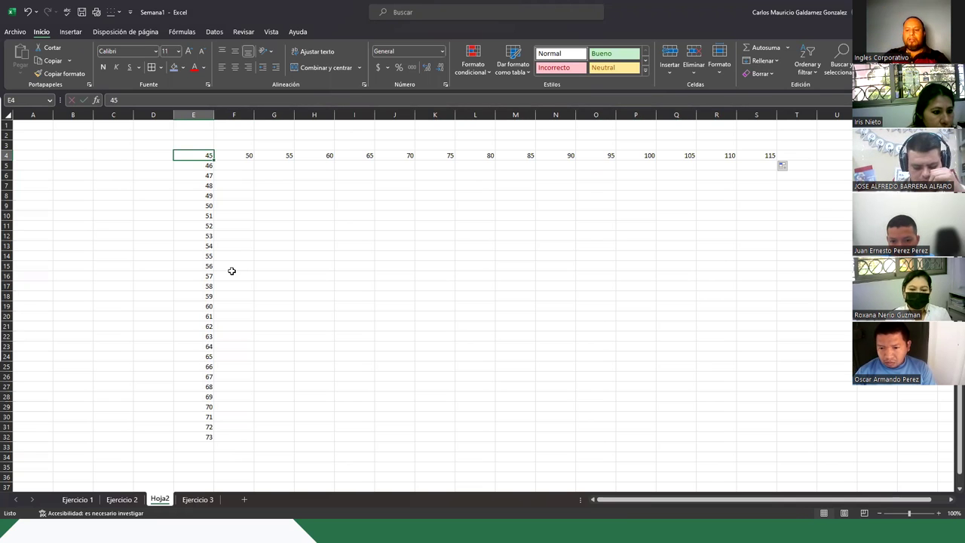
Step: Practise Ctrl+arrow jumps along row 4, ending with E4:S4 selected via Ctrl+Shift+Left
key(ctrl+Right)
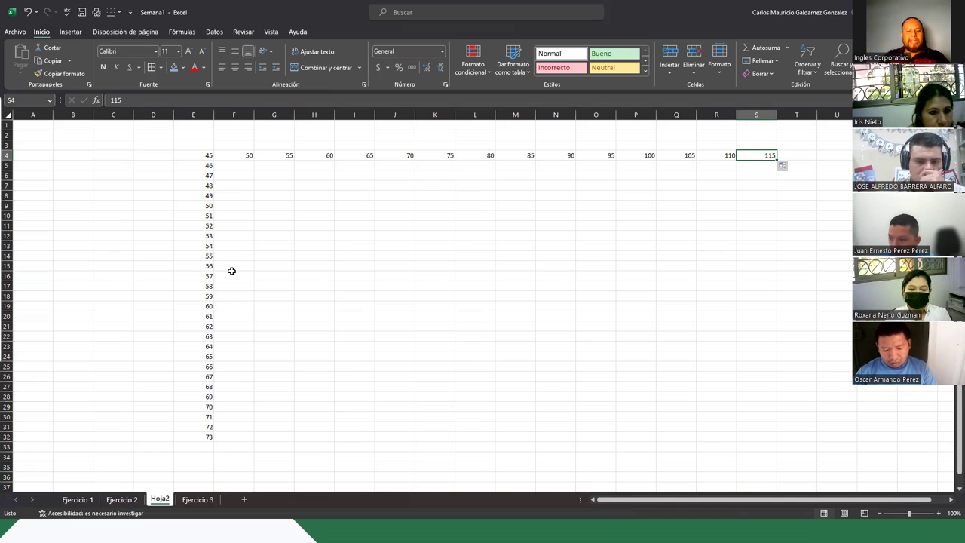
key(ctrl+Left)
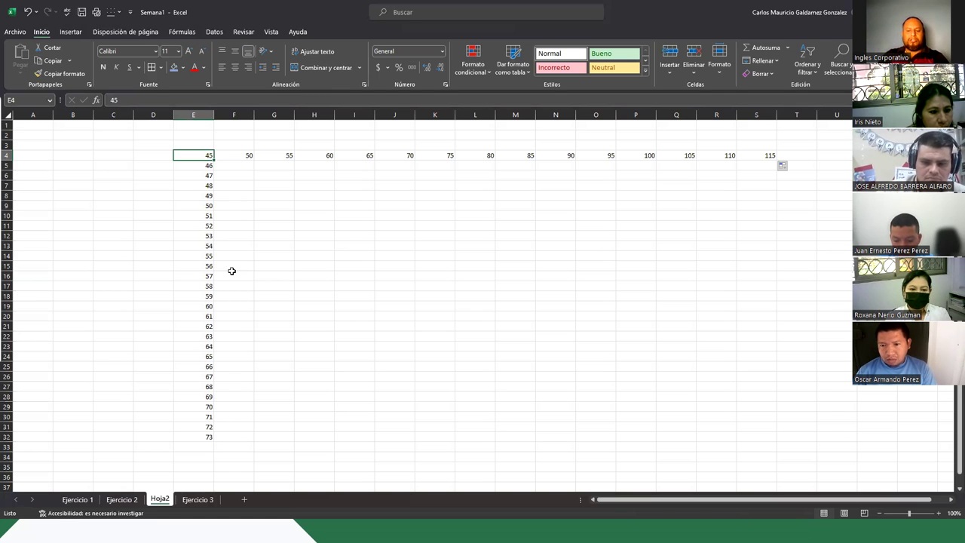
key(ctrl+shift+Right)
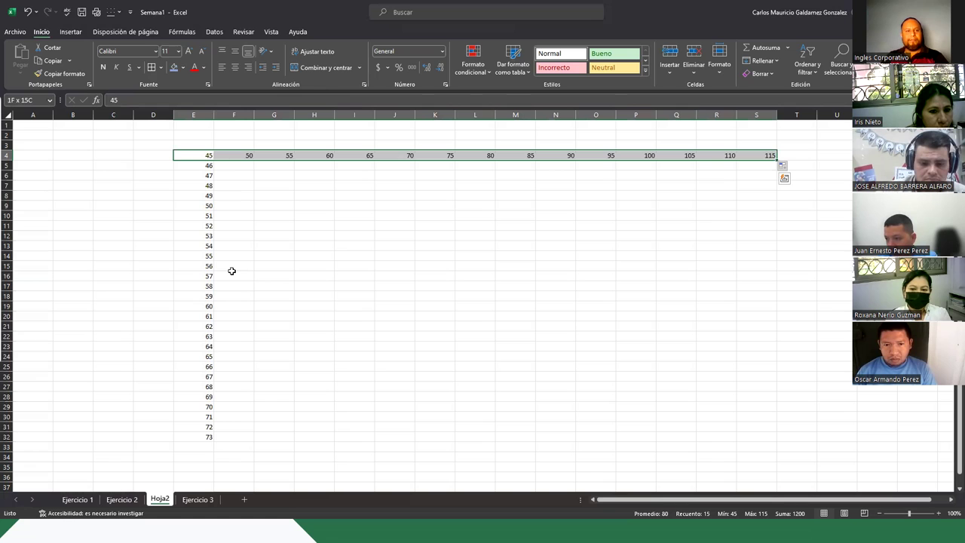
key(Right)
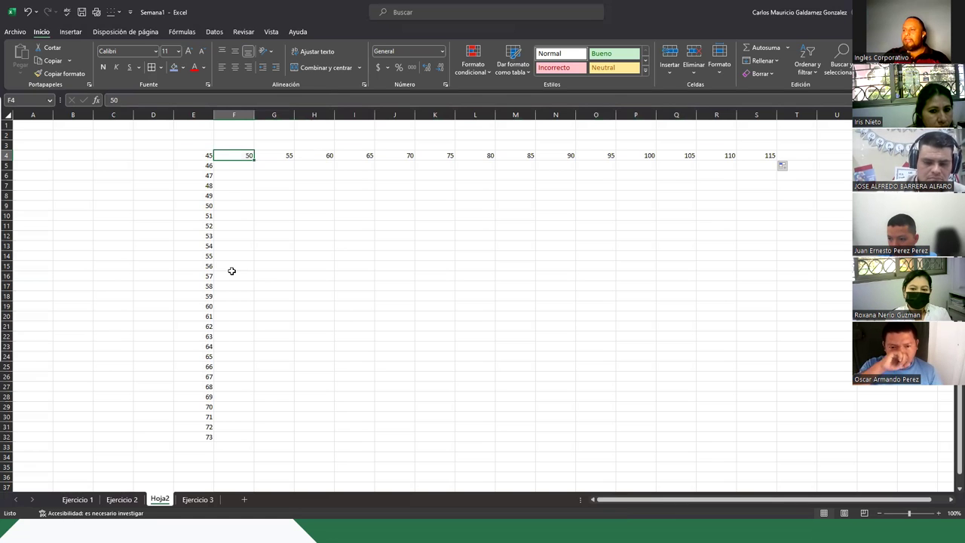
key(ctrl+Right)
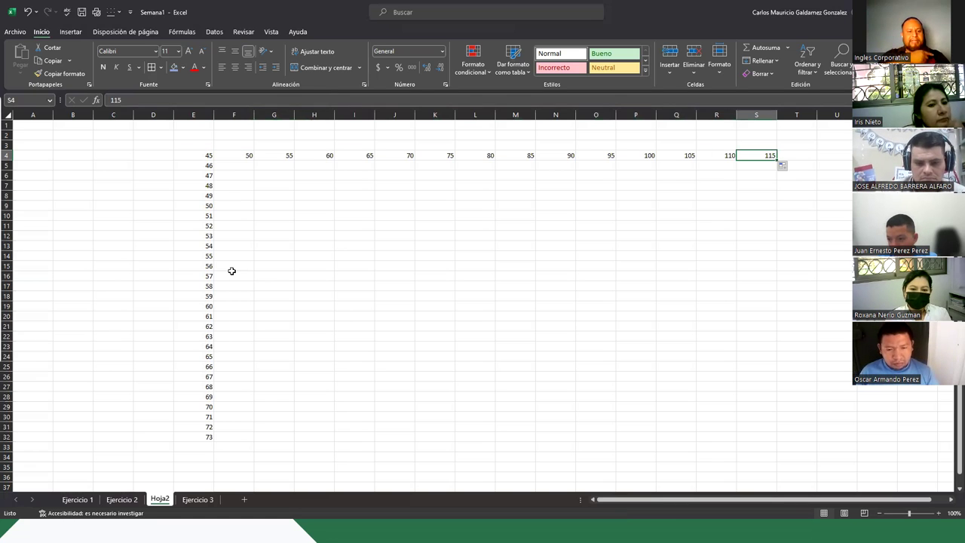
key(ctrl+shift+Left)
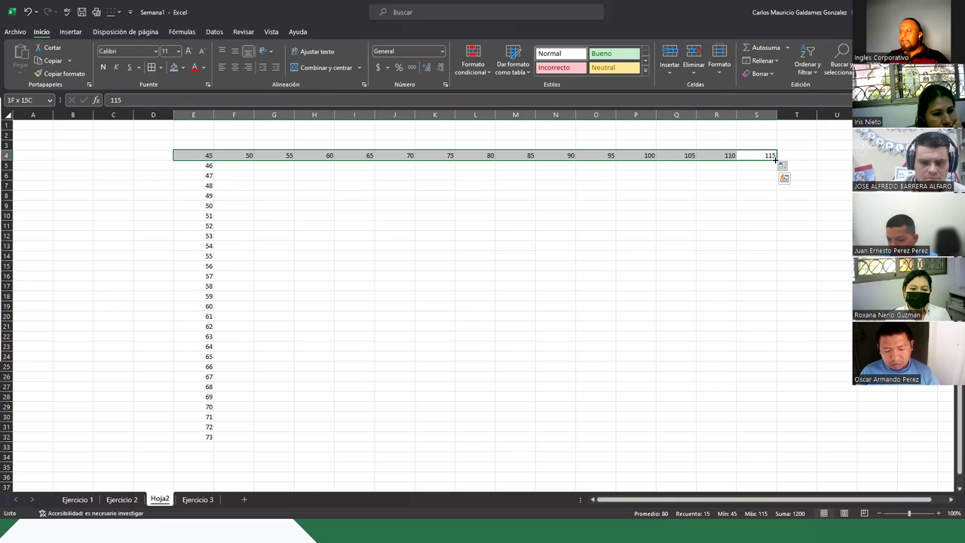
Step: Fill the E4:S4 series down to row 32, then select E4:S32 with Ctrl+Shift+Right and Down
drag(775, 159, 794, 441)
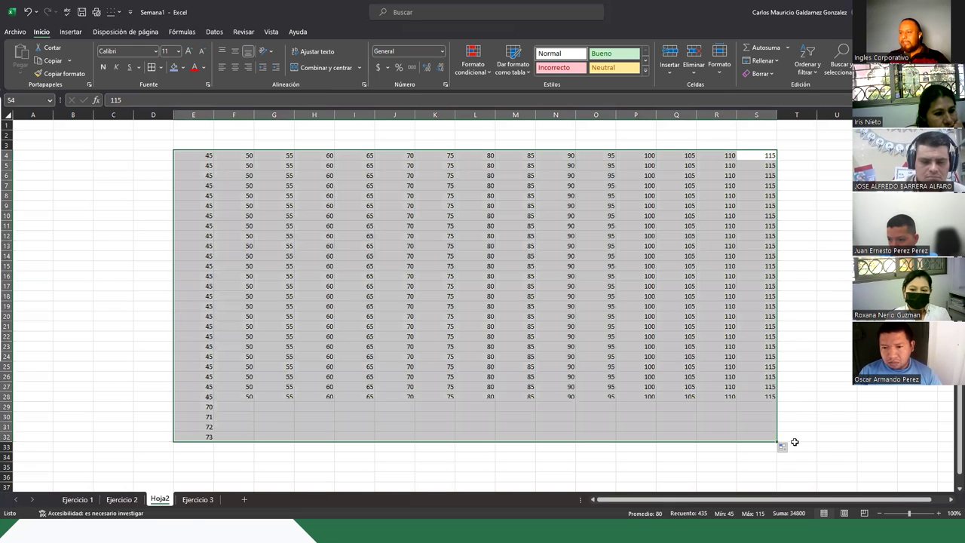
click(251, 297)
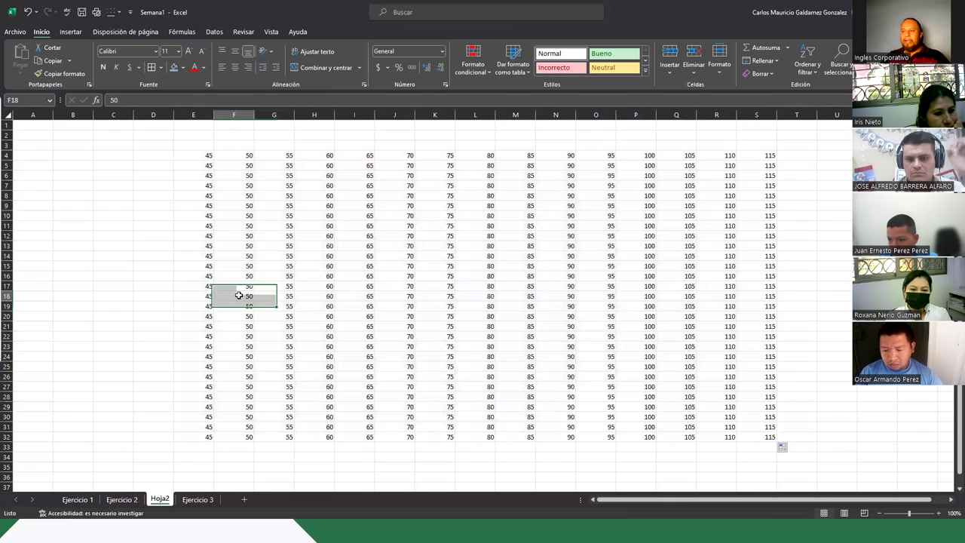
click(192, 155)
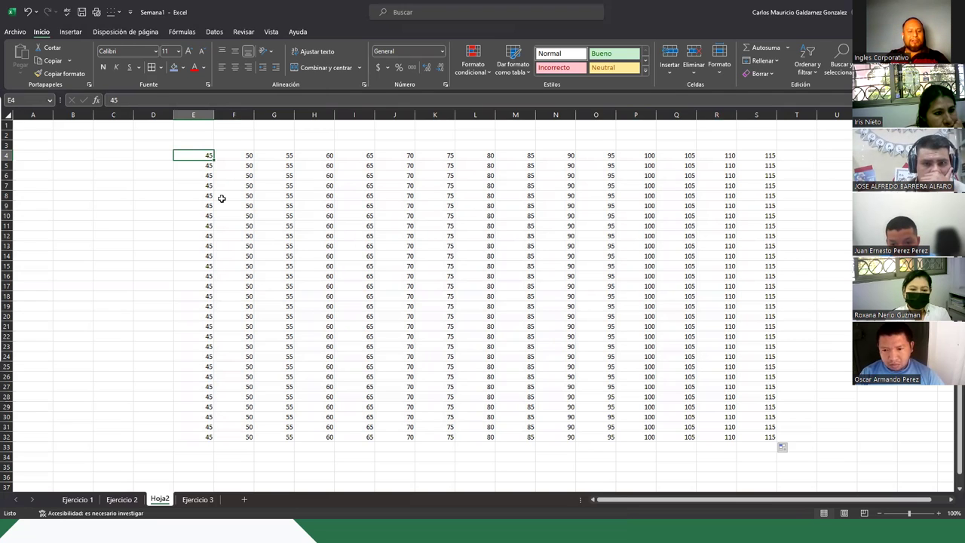
key(ctrl+shift+Right)
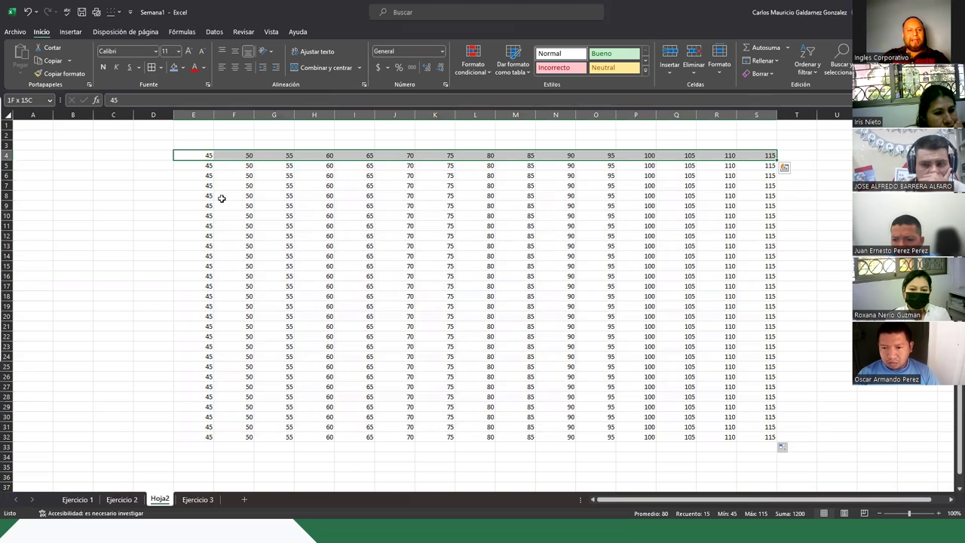
key(ctrl+shift+Down)
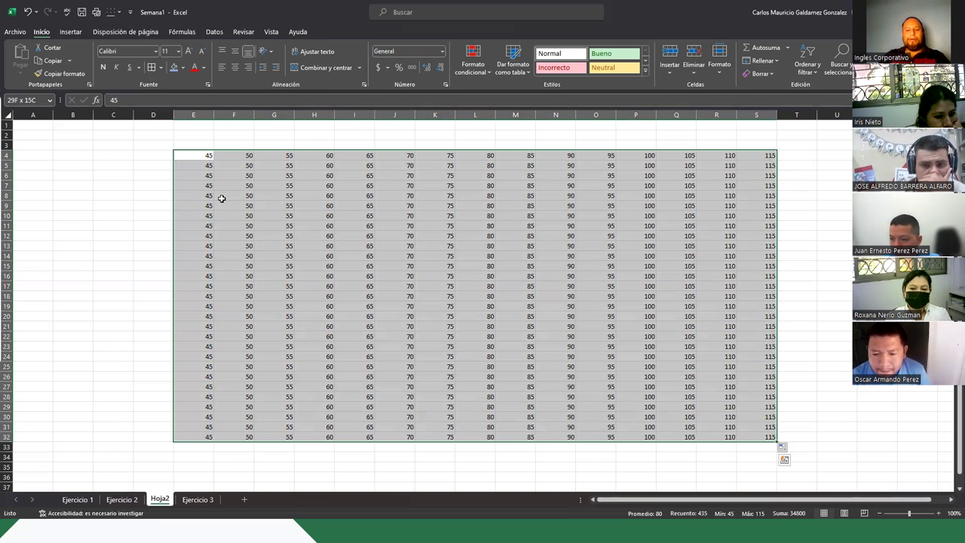
key(shift+BackSpace)
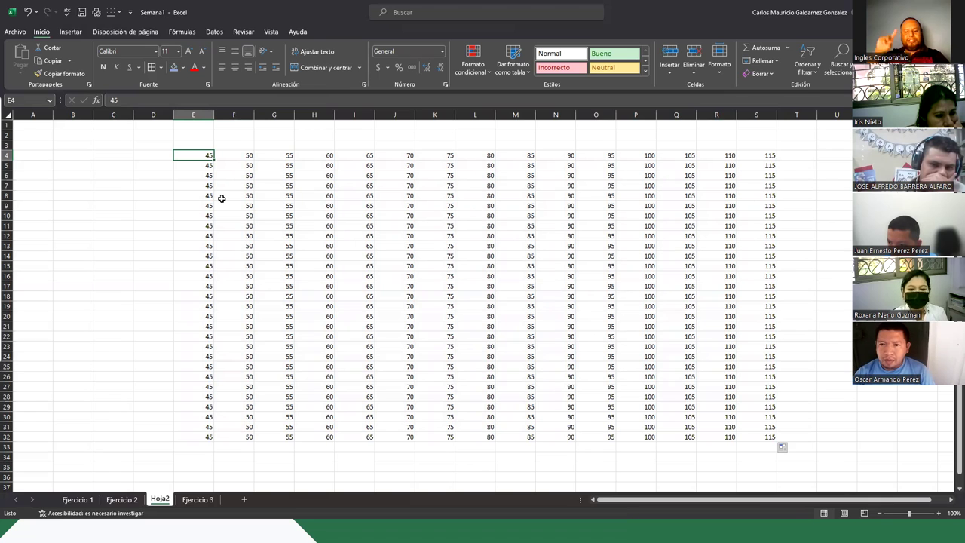
Step: From E4, select across to S4 and down to row 32 using Ctrl+Shift+Right and Ctrl+Shift+Down
key(ctrl+shift+Right)
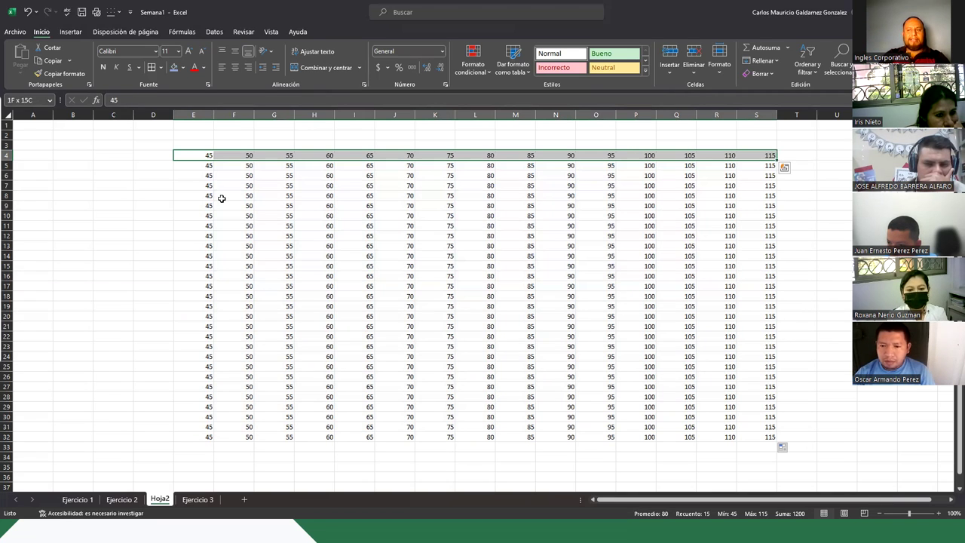
key(ctrl+shift+Down)
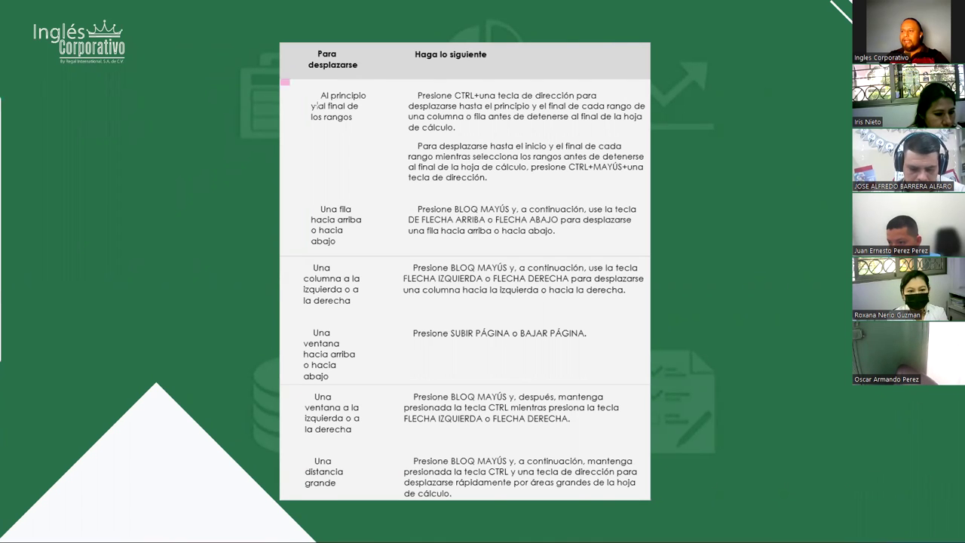
Step: Highlight the first shortcut row of the navigation table in pink on the slide
drag(279, 80, 649, 194)
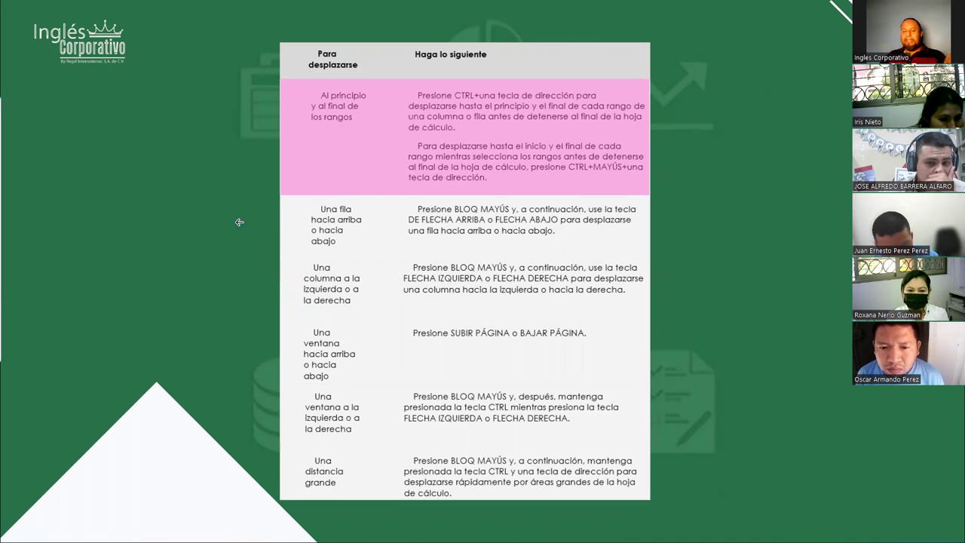
mouse_move(433, 460)
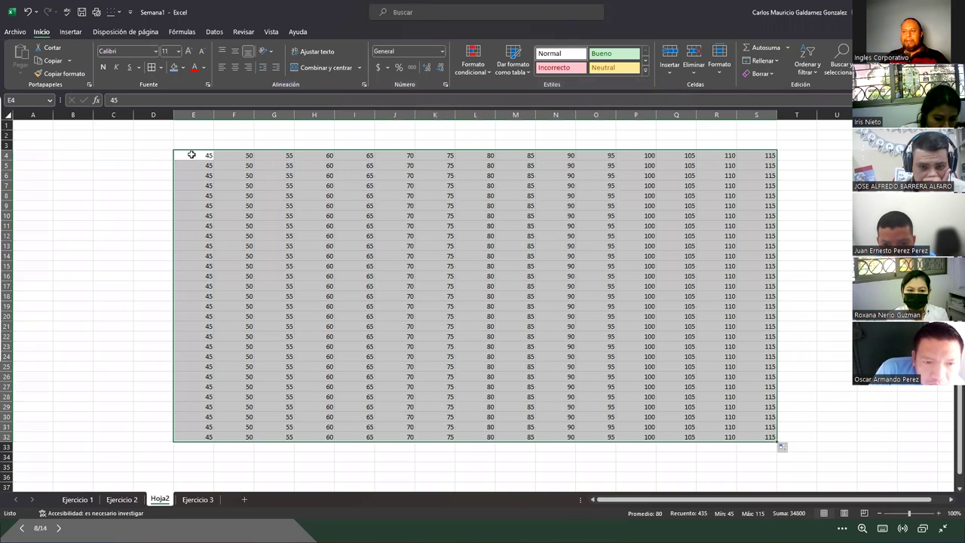
click(190, 155)
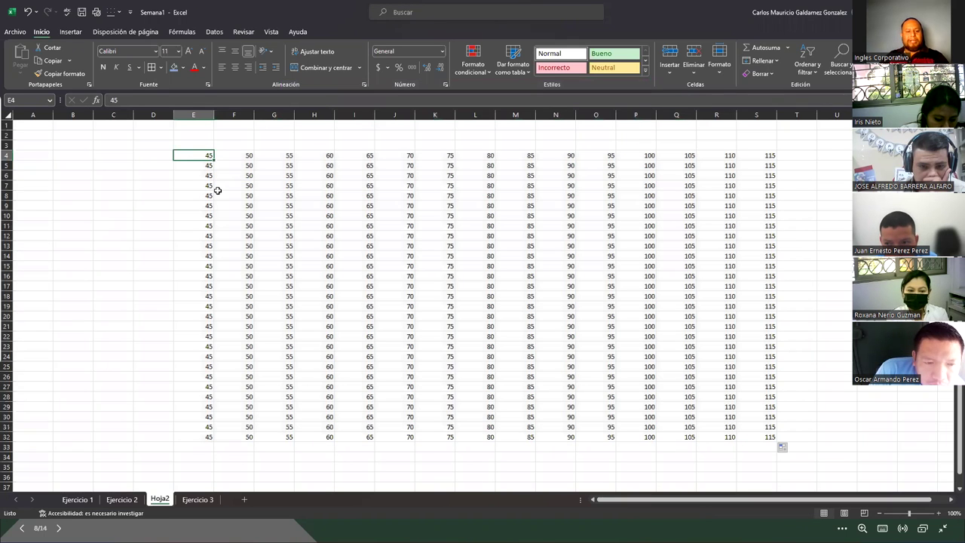
key(Down)
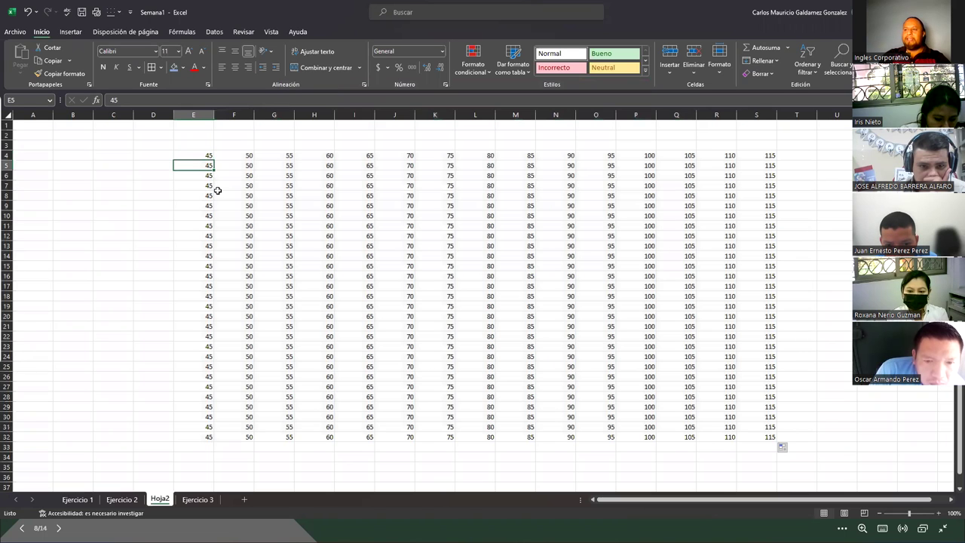
key(Down)
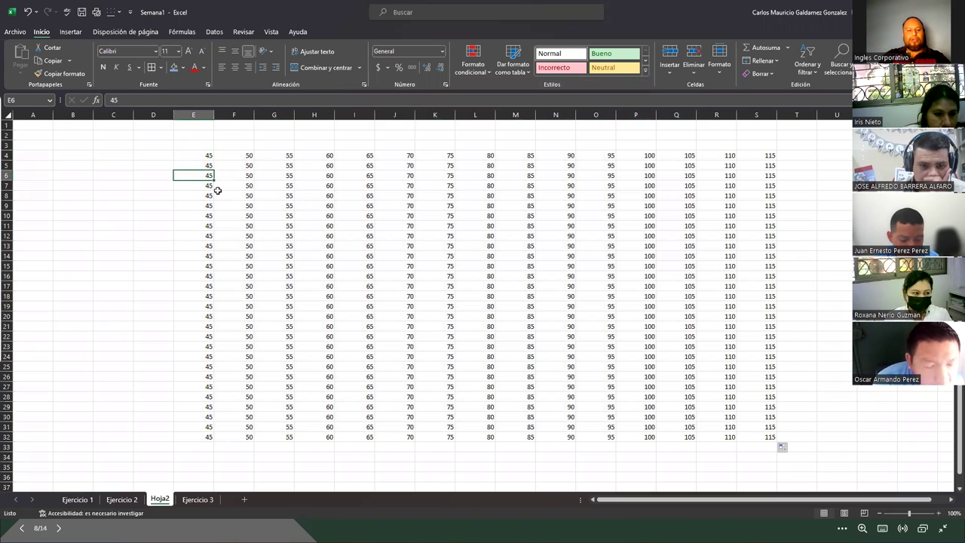
key(Up)
key(Up)
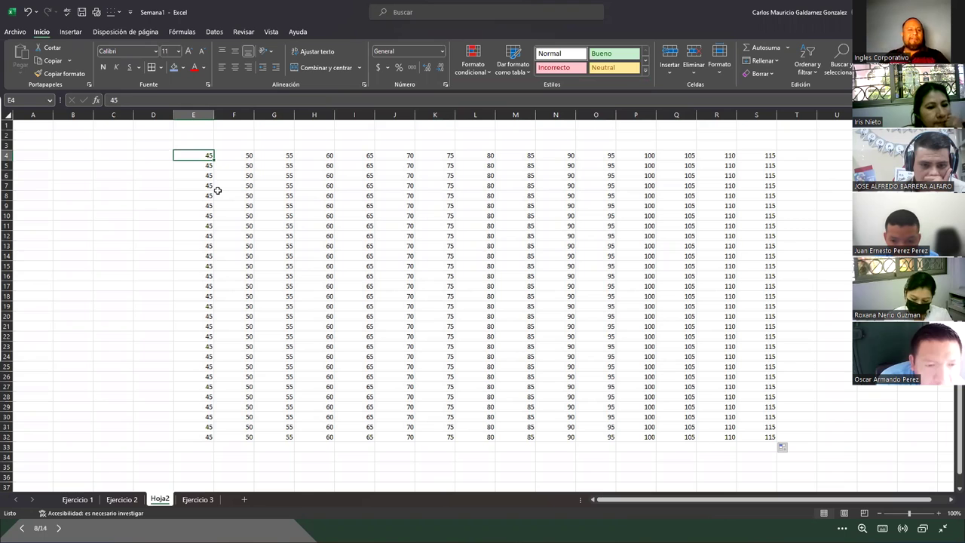
key(alt+Tab)
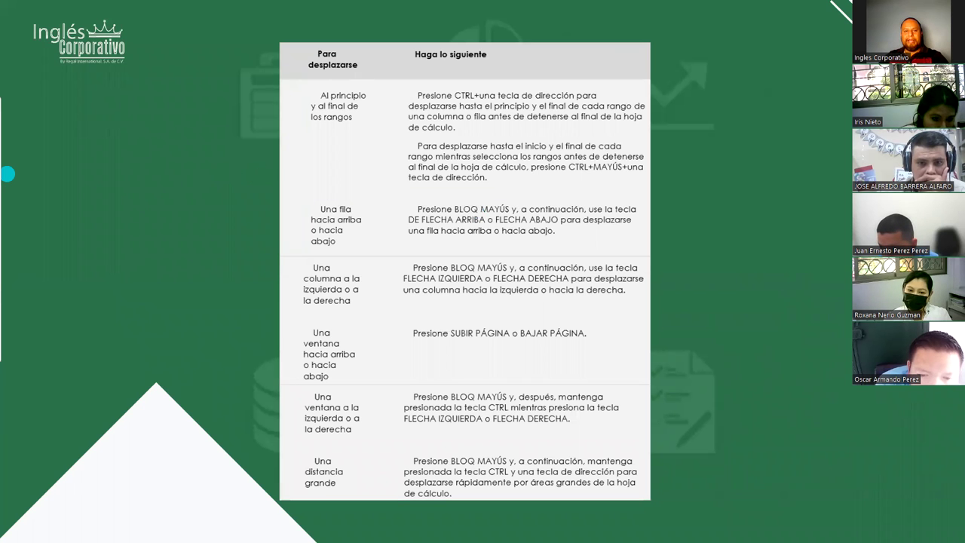
key(alt+Tab)
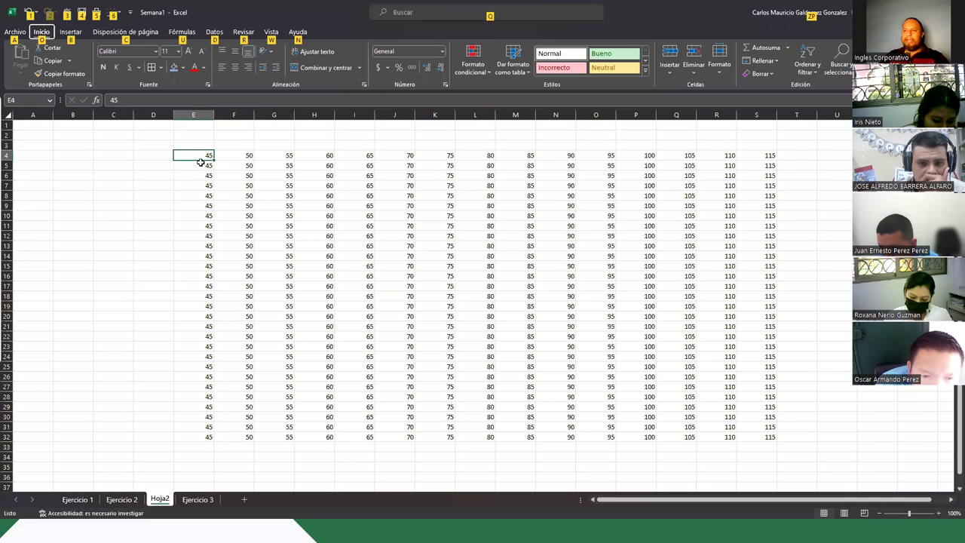
Step: Return to E4 and extend the selection down column E with Shift+Down
click(197, 156)
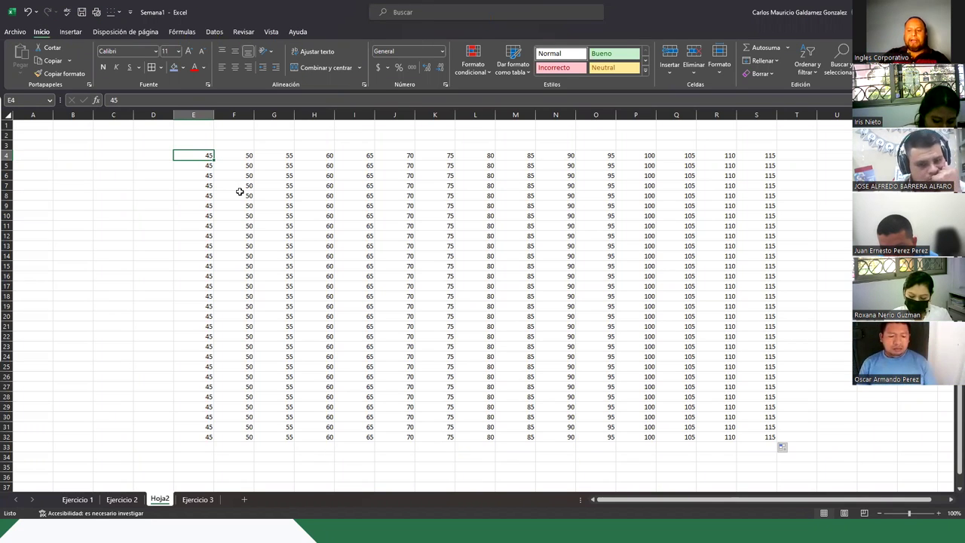
key(shift+Down)
key(shift+Down)
key(shift+Down)
key(shift+Down)
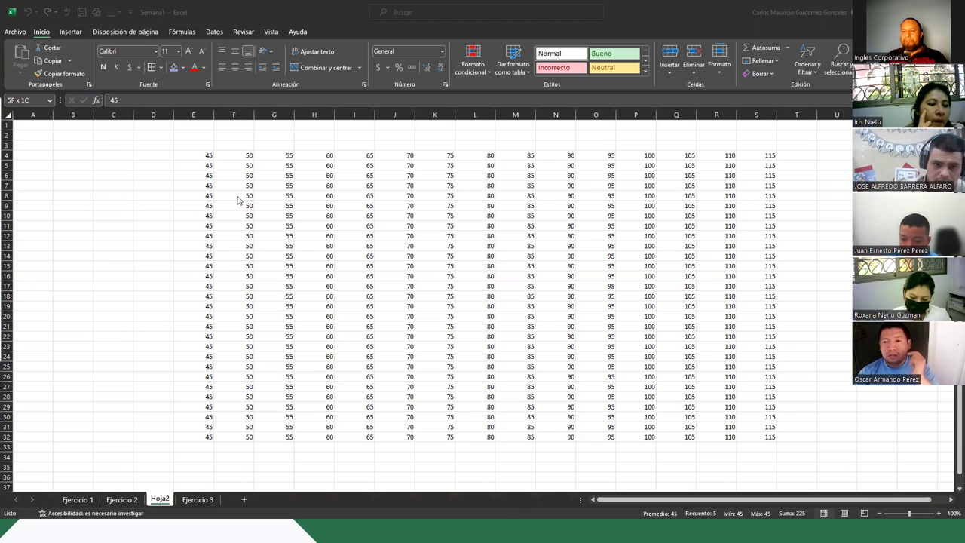
Step: Select E4:E8, then from E32 grow and shrink the selection with Shift+arrows, ending on E32:J32
drag(193, 155, 199, 204)
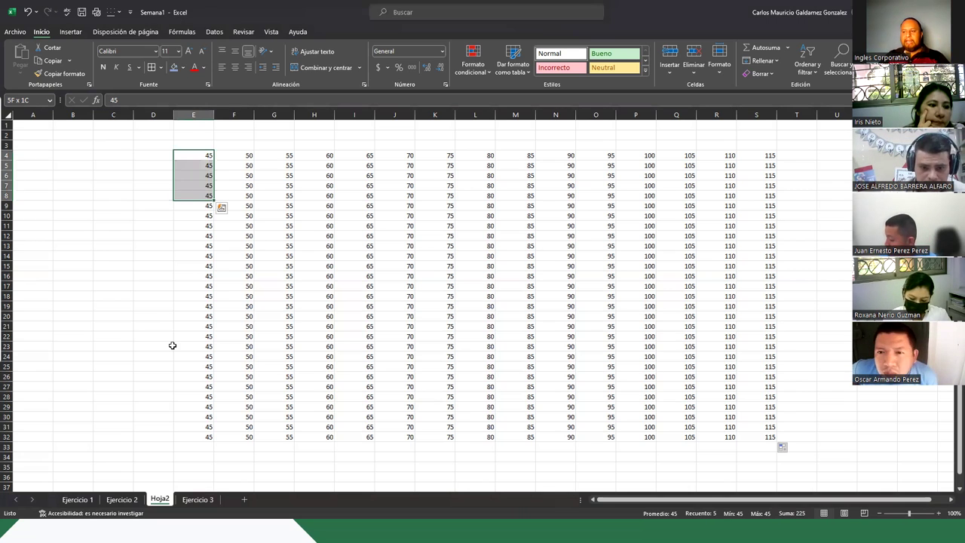
click(205, 436)
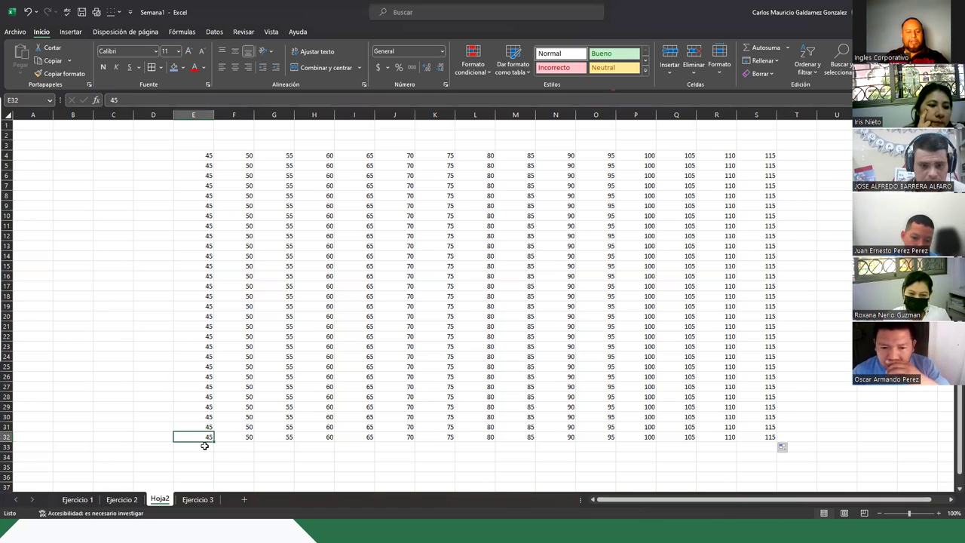
key(shift+Up)
key(shift+Up)
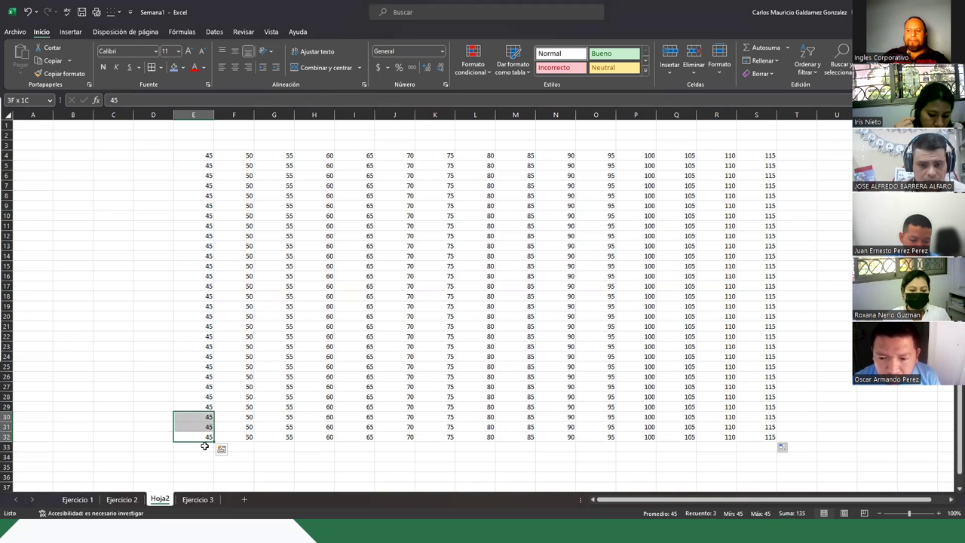
key(shift+Up)
key(shift+Up)
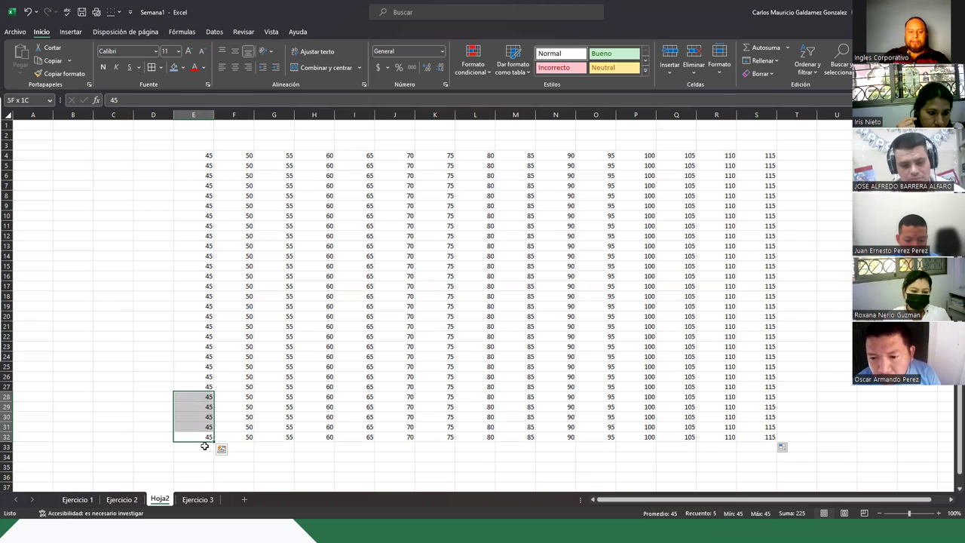
key(shift+Down)
key(shift+Down)
key(shift+Down)
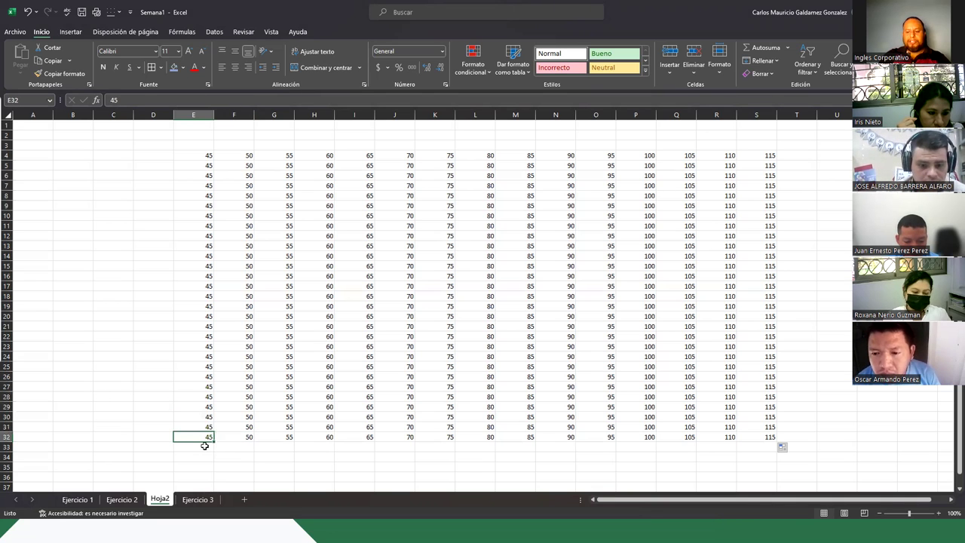
key(shift+Right)
key(shift+Right)
key(shift+Right)
key(shift+Right)
key(Right)
key(Right)
key(Right)
key(Right)
key(Right)
key(shift+Left)
key(shift+Left)
key(shift+Left)
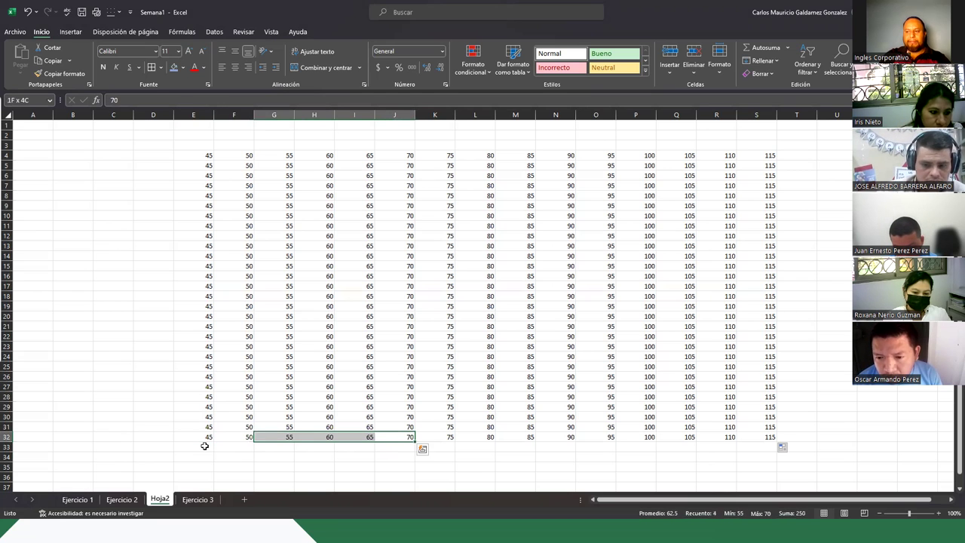
key(shift+Left)
key(shift+Left)
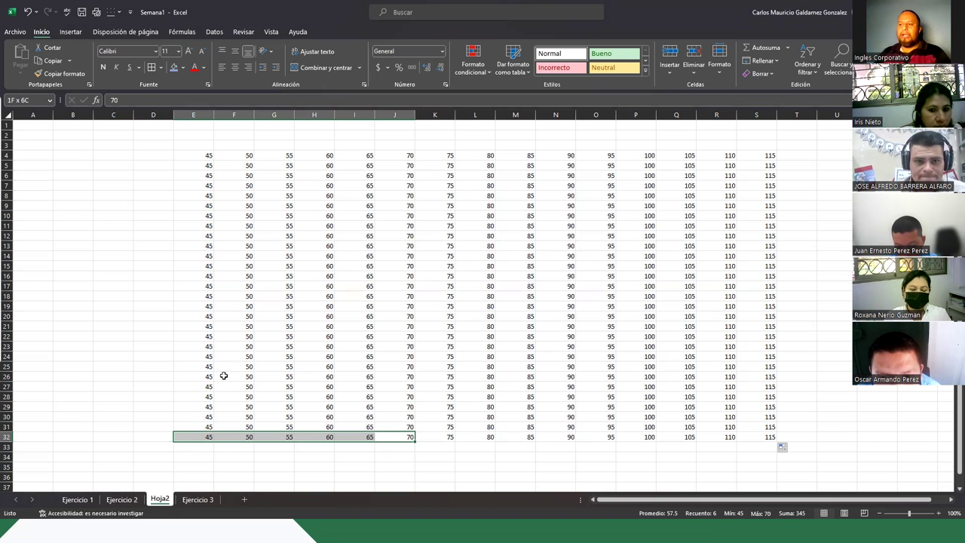
Step: Drag-select a large block from E4, deselect it at I25, and switch to the navigation-keys slide
drag(201, 155, 767, 436)
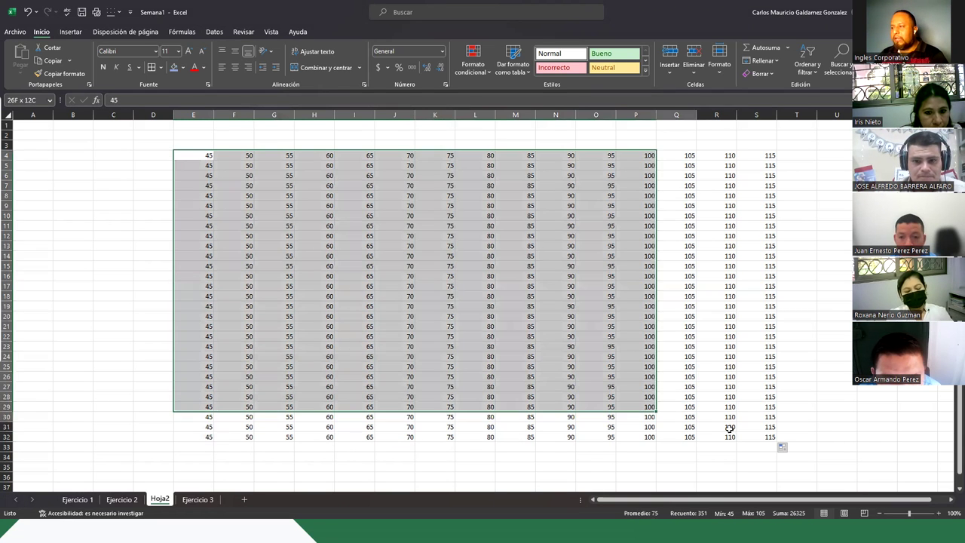
click(359, 365)
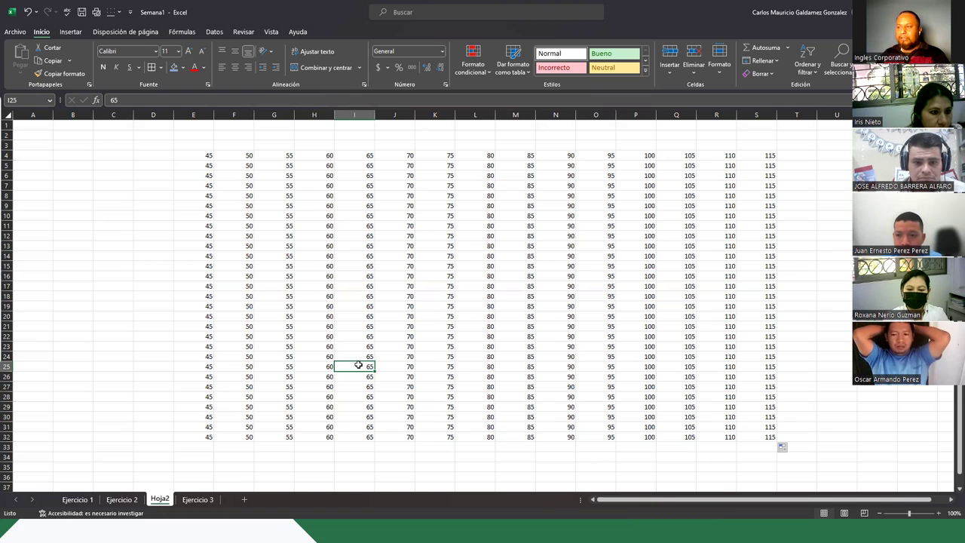
key(alt+Tab)
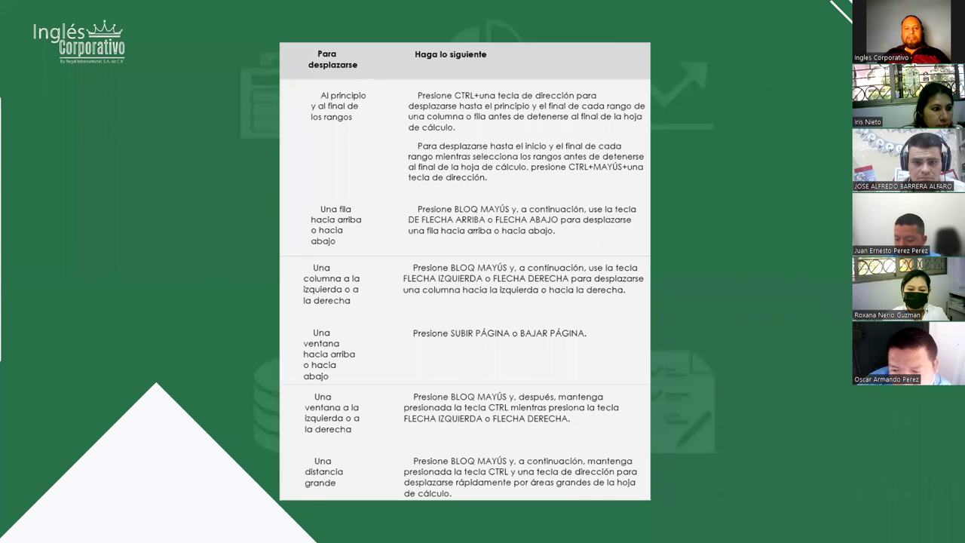
Step: Highlight the first rows of the navigation-keys table in pink, then remove the highlight
mouse_move(279, 79)
mouse_down()
mouse_move(649, 252)
mouse_move(648, 312)
mouse_up()
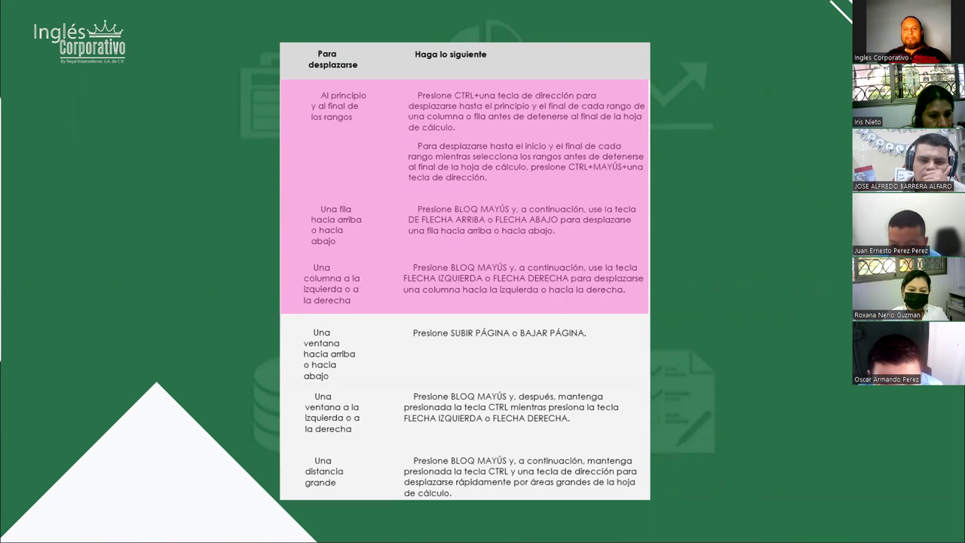
click(199, 287)
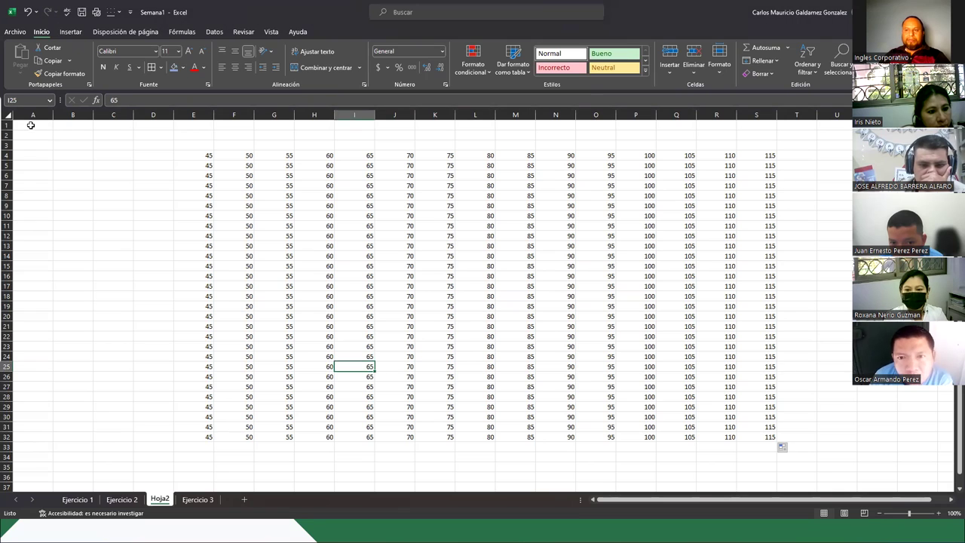
Step: Select cell A1 at the top of Hoja2, clicking it again to refocus the sheet
click(31, 125)
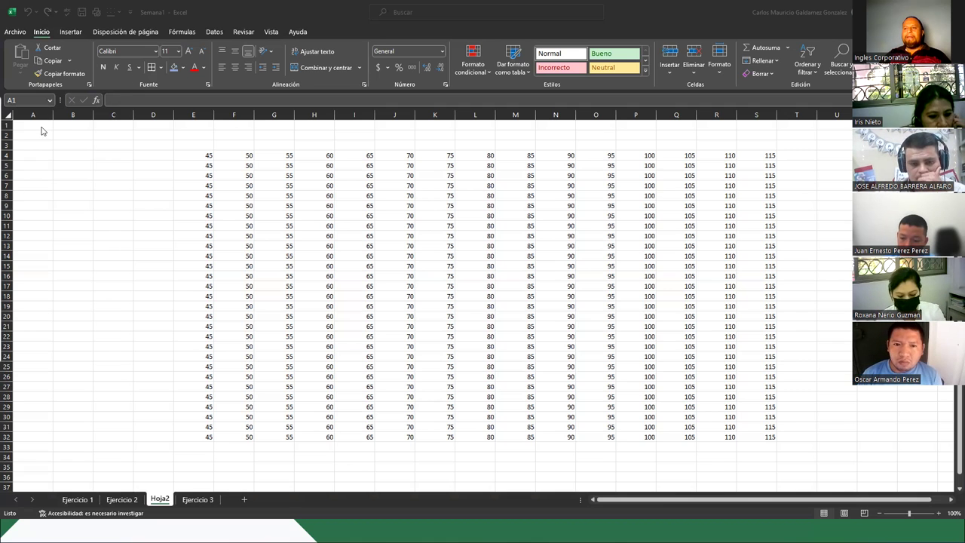
click(41, 126)
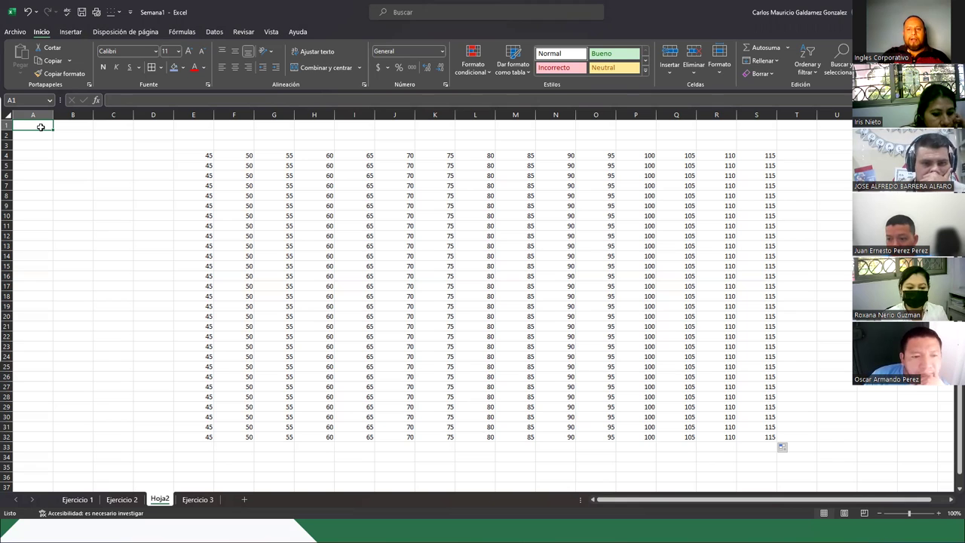
Step: Page Down three screens to around row 186, then Page Up twice back toward the top
key(Page_Down)
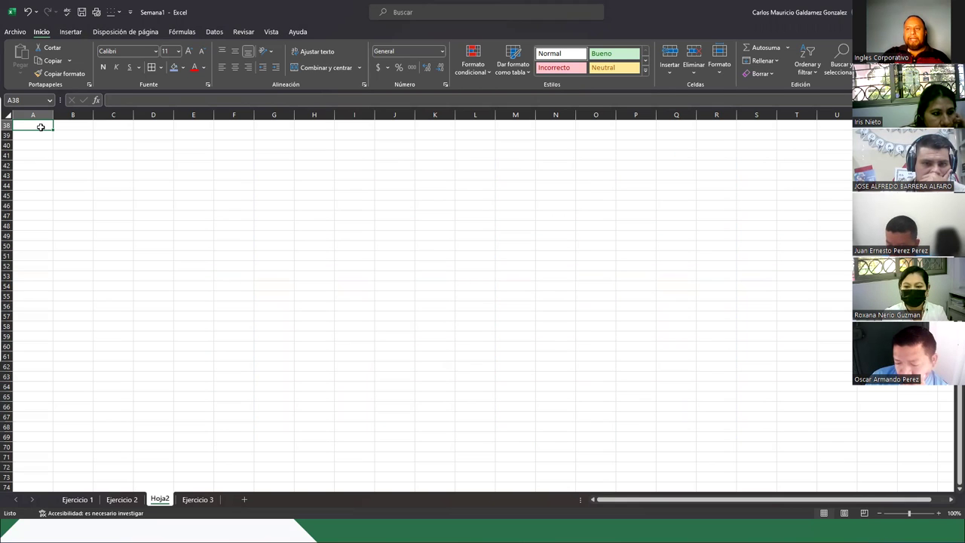
key(Page_Down)
key(Page_Down)
key(Page_Down)
key(Page_Down)
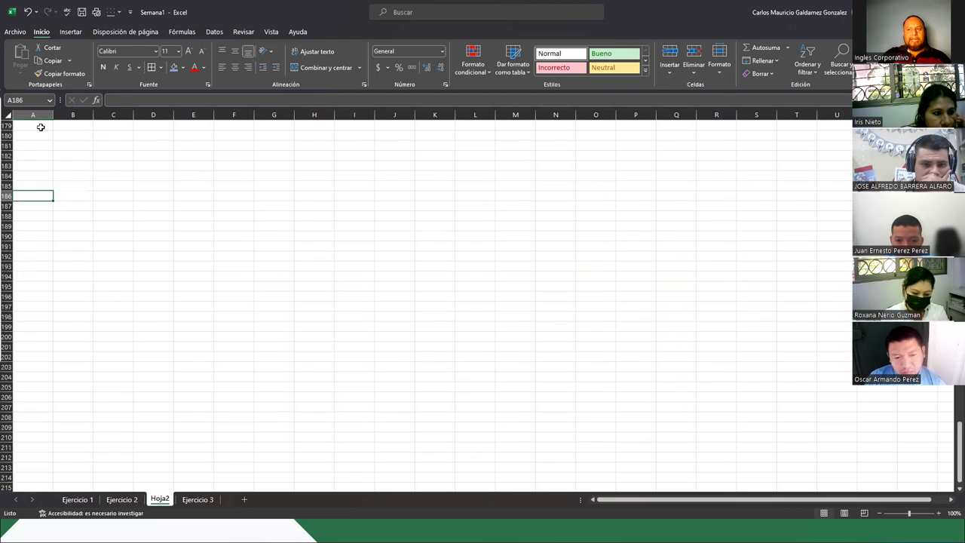
key(Page_Down)
key(Page_Down)
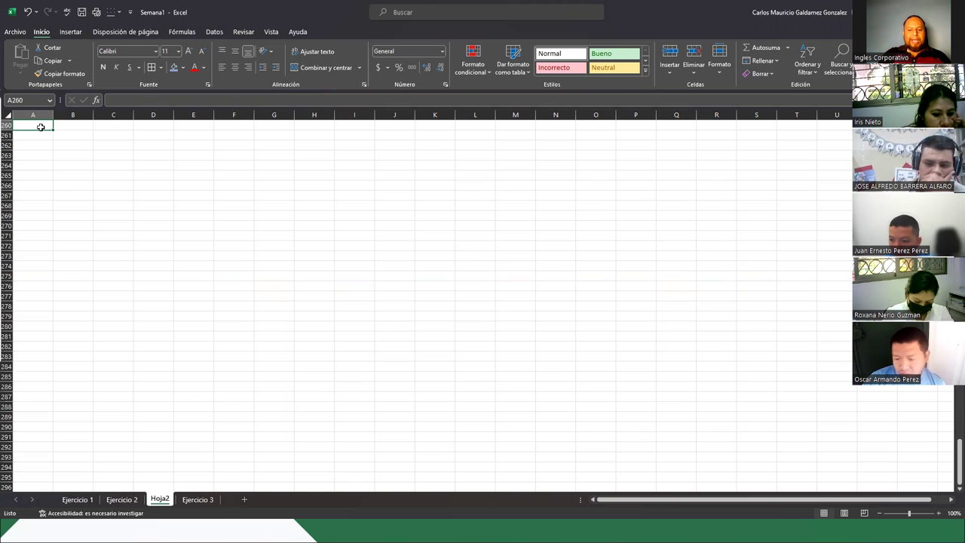
key(Page_Up)
key(Page_Up)
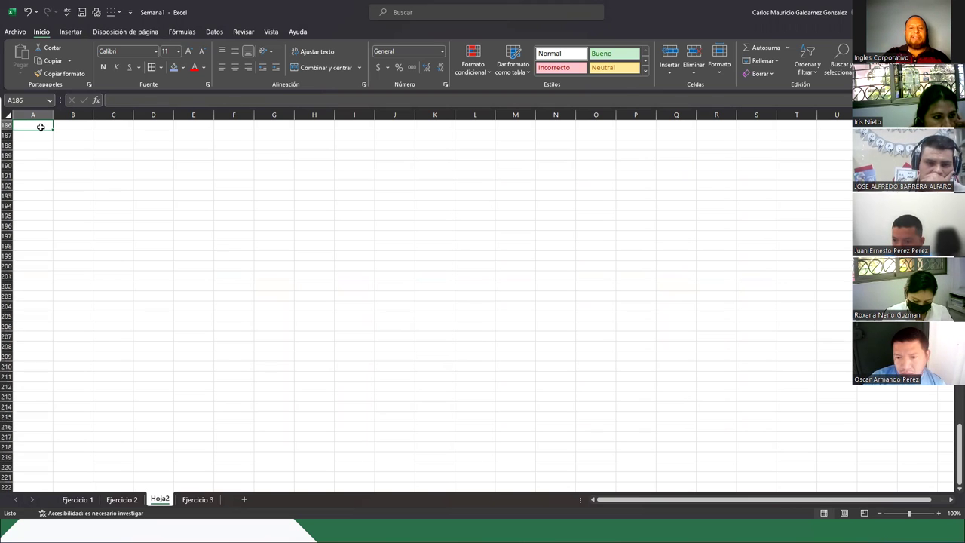
key(Page_Up)
key(Page_Up)
key(Page_Up)
key(Page_Up)
key(Page_Up)
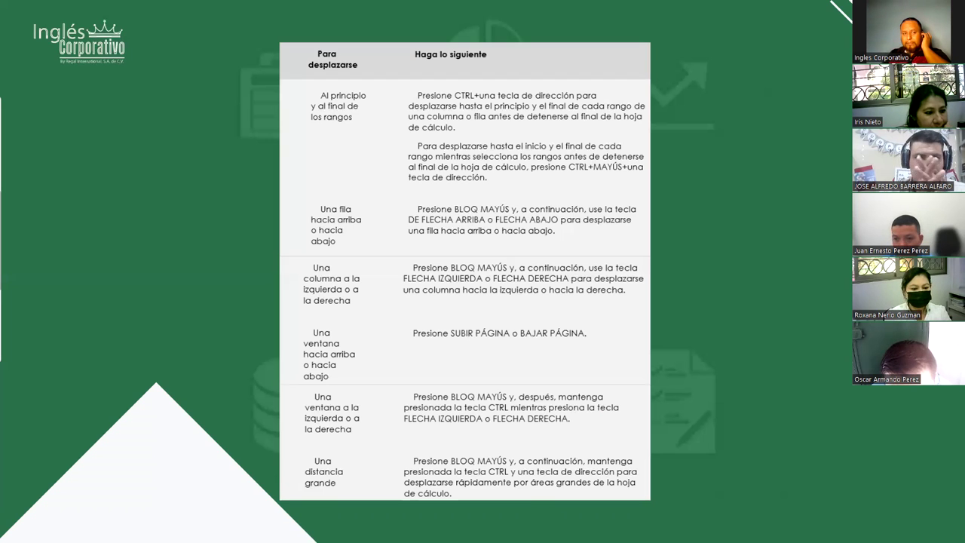
Step: Finish presenting the navigation-keys slide, then bring back Excel's Hoja2 sheet with the 45–115 grid
mouse_move(286, 474)
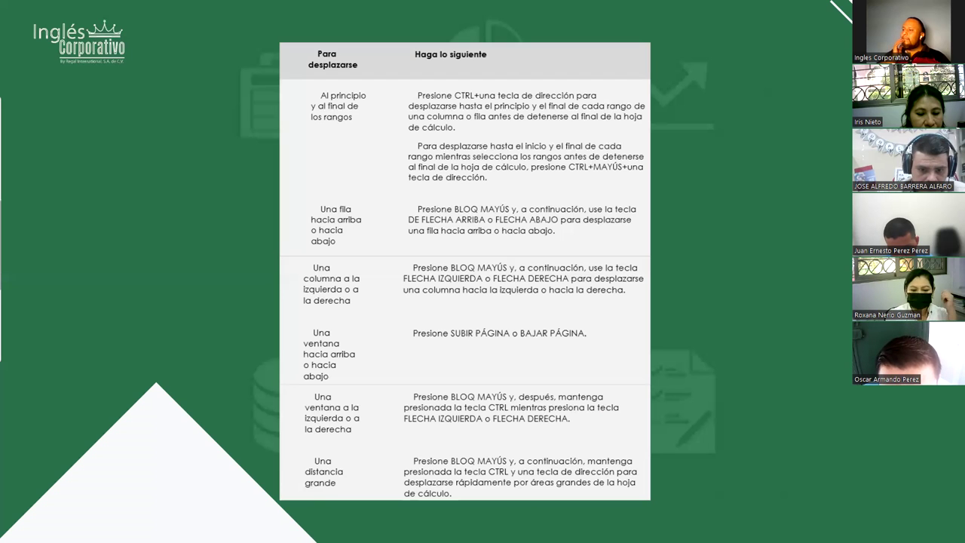
mouse_move(285, 475)
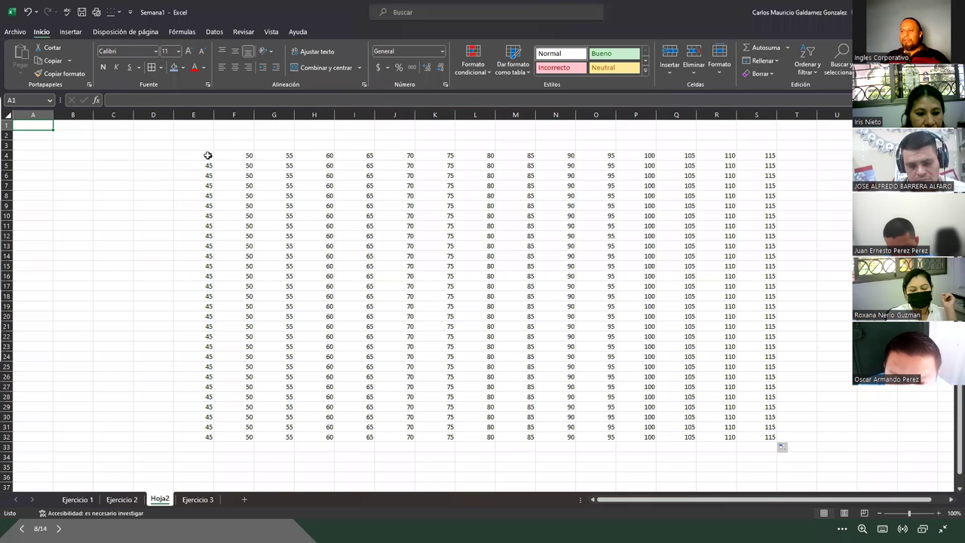
Step: Extend a selection from E4 across to column S and down to row 32, then collapse it back to E4
click(207, 156)
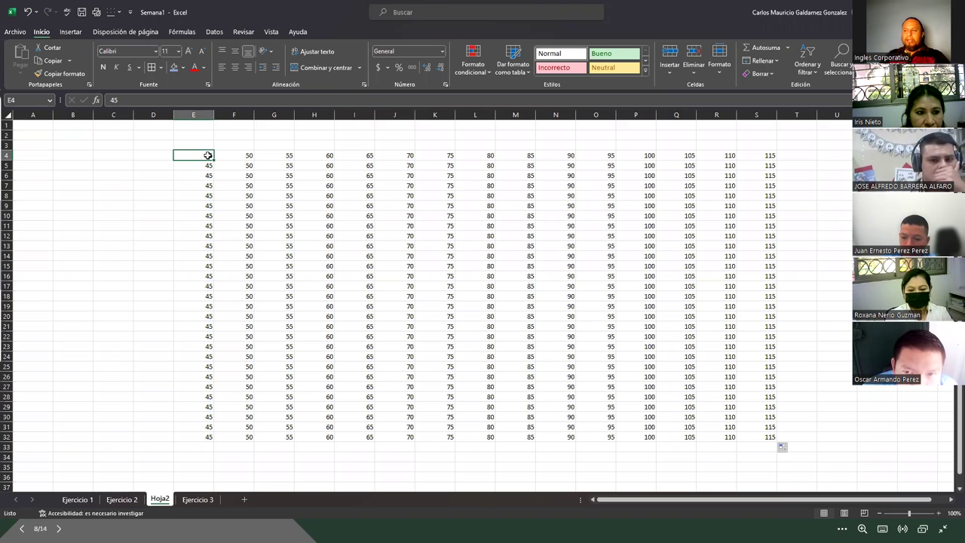
drag(207, 155, 234, 155)
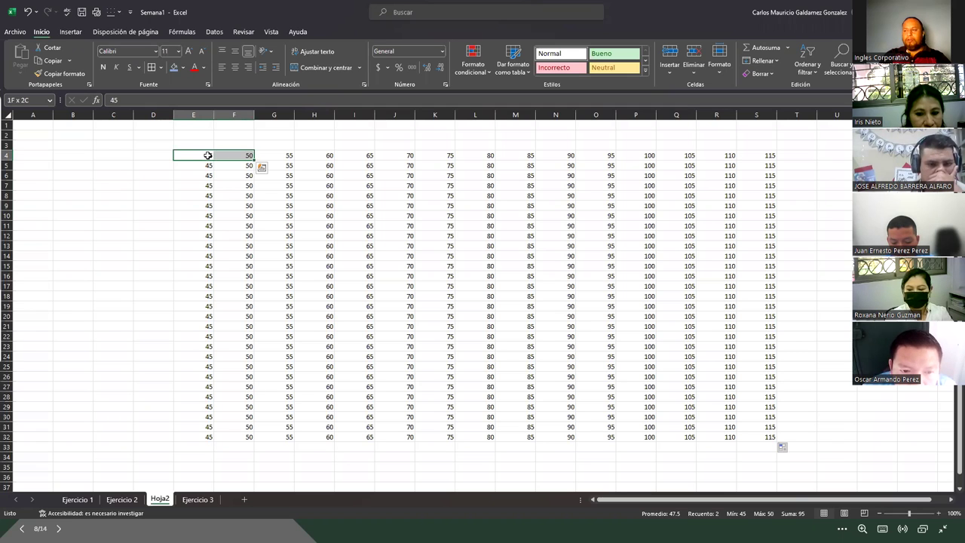
key(ctrl+shift+Right)
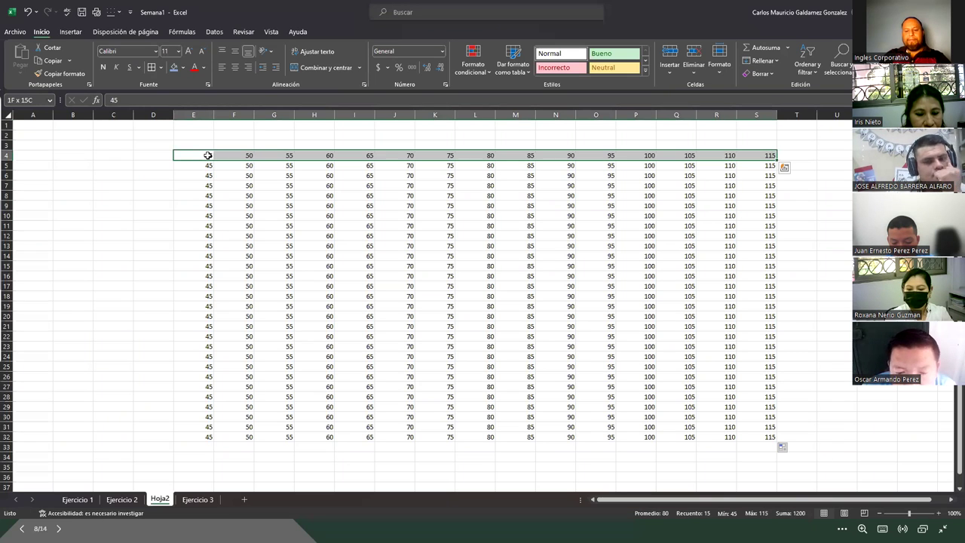
key(ctrl+shift+Down)
key(ctrl+c)
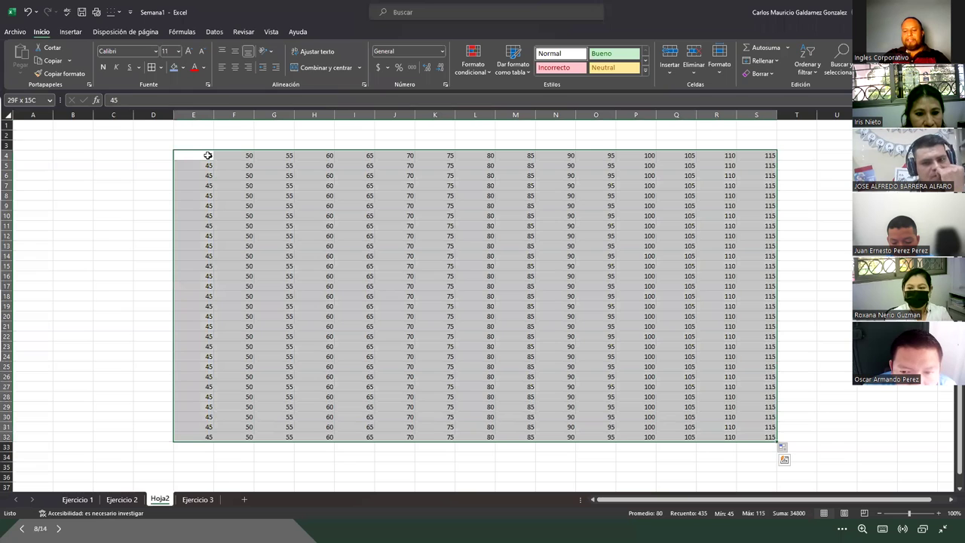
key(ctrl+shift+Up)
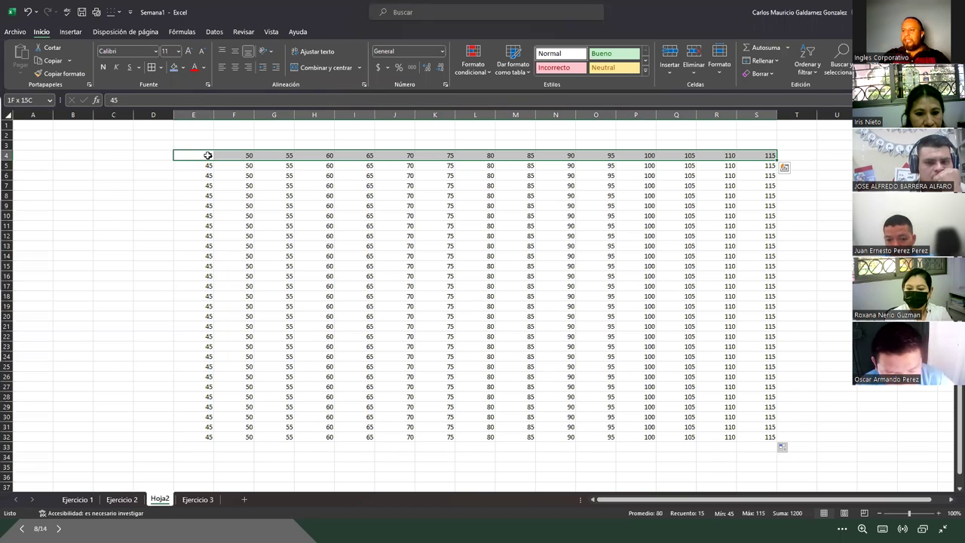
click(208, 155)
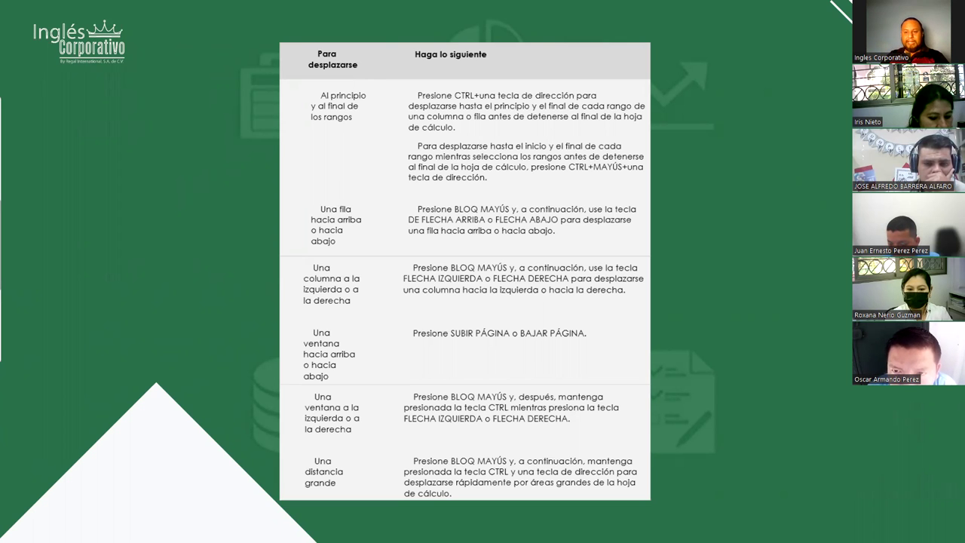
Step: Advance the slideshow to the scroll-bar tips slide, then return to the Excel Hoja2 sheet
click(659, 272)
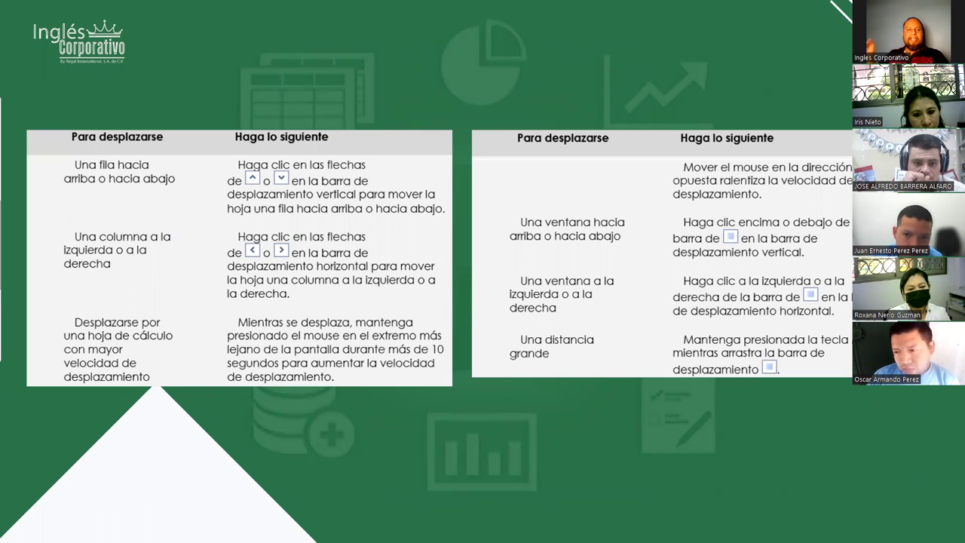
mouse_move(36, 503)
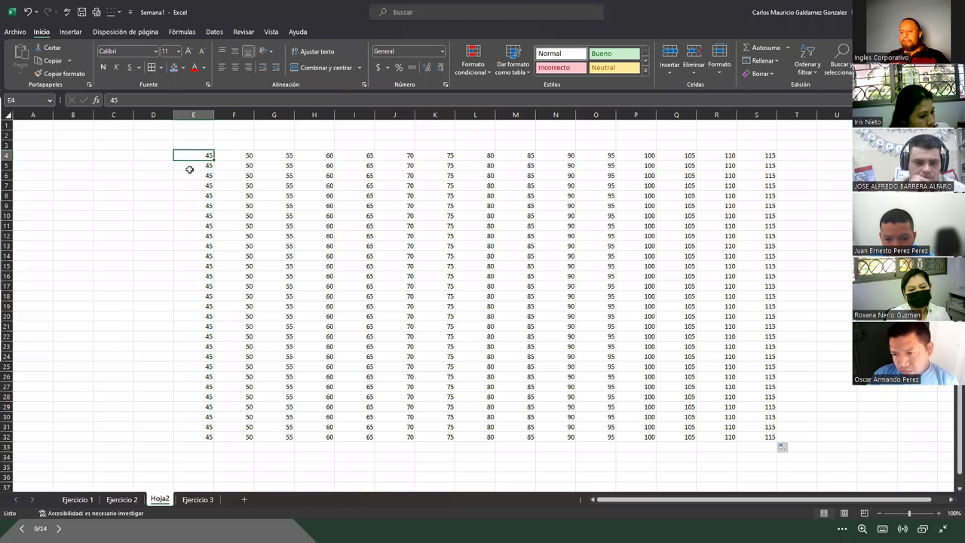
Step: Step with the arrow keys down to E13, up to E3, right to J4, then left to A4
key(Down)
key(Down)
key(Down)
key(Down)
key(Down)
key(Down)
key(Down)
key(Down)
key(Up)
key(Up)
key(Up)
key(Up)
key(Up)
key(Up)
key(Up)
key(Up)
key(Up)
key(Down)
key(Right)
key(Right)
key(Right)
key(Right)
key(Right)
key(Left)
key(Left)
key(Left)
key(Left)
key(Left)
key(Left)
key(Left)
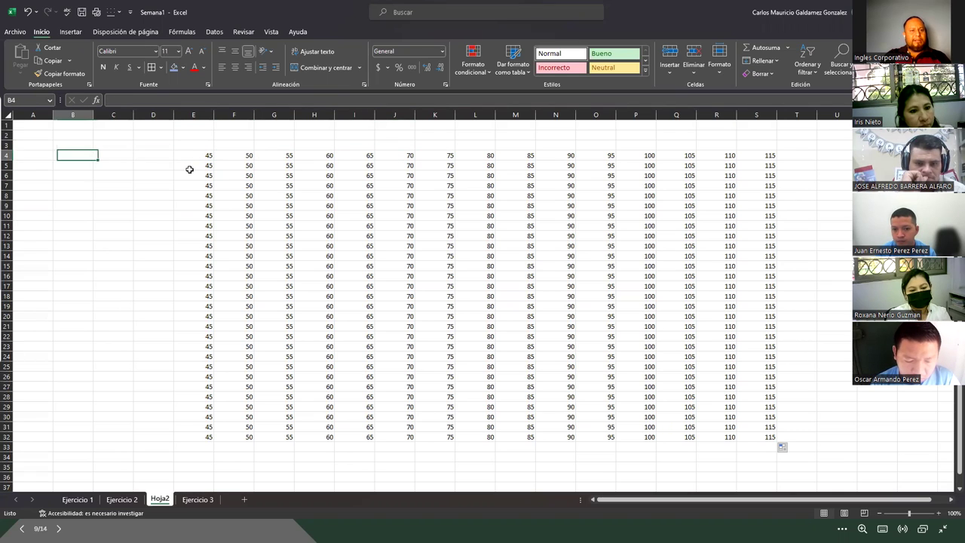
key(Left)
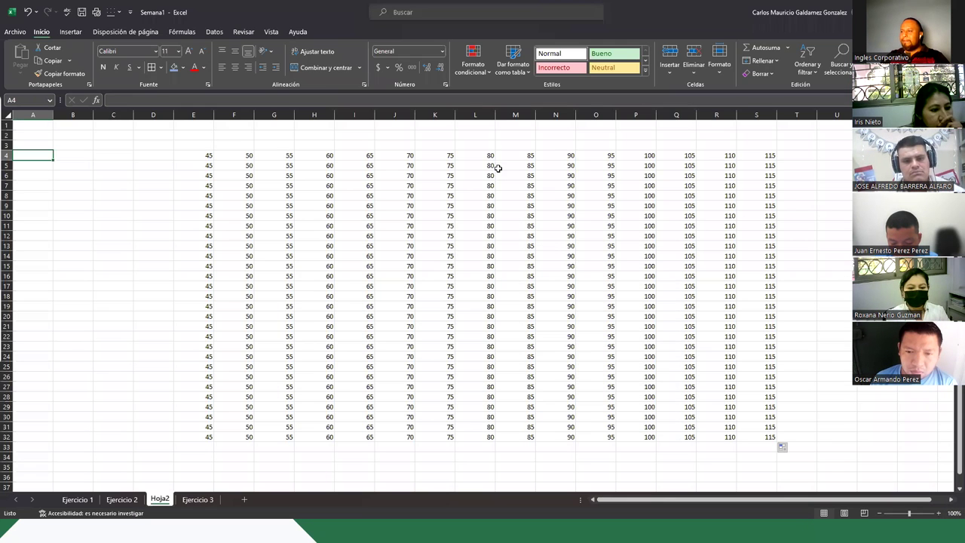
click(916, 145)
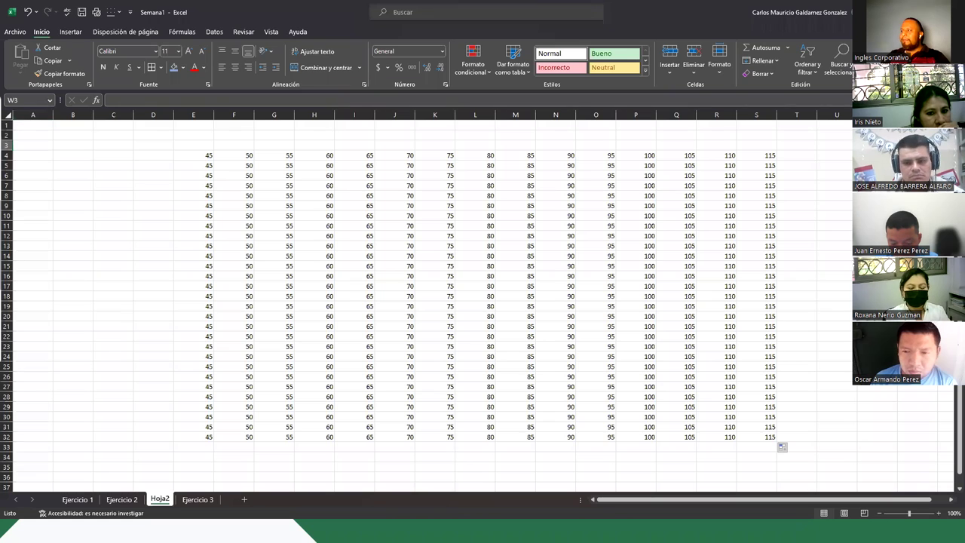
click(23, 144)
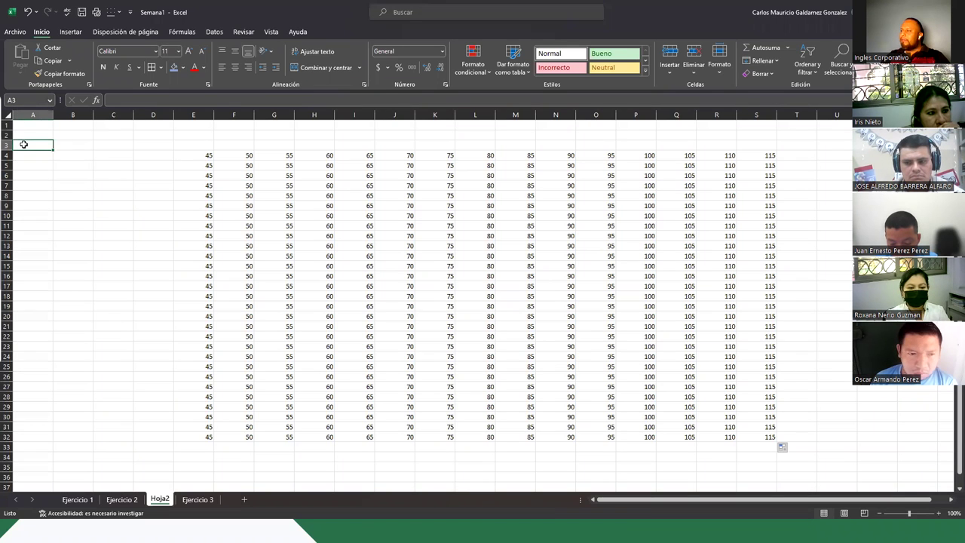
key(Right)
key(Right)
key(Right)
key(Right)
key(Right)
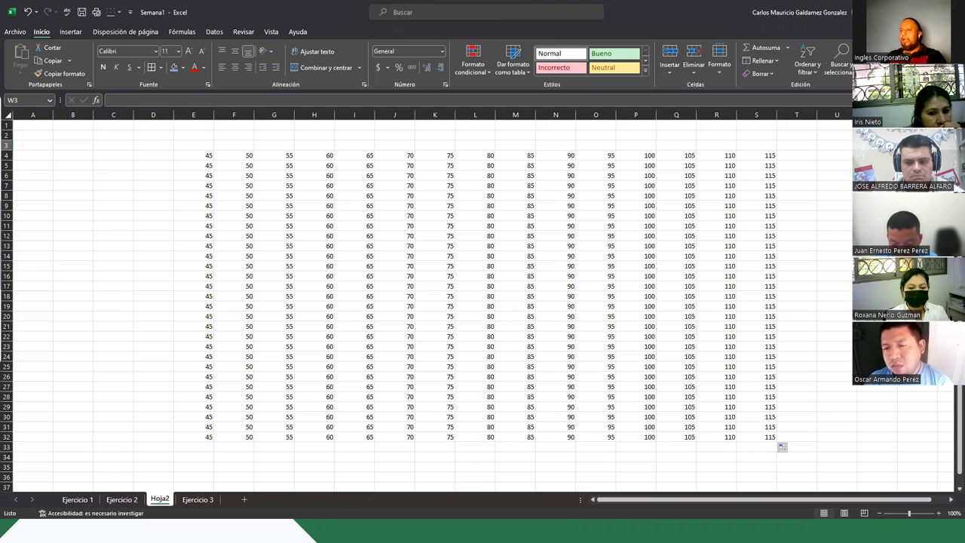
click(32, 148)
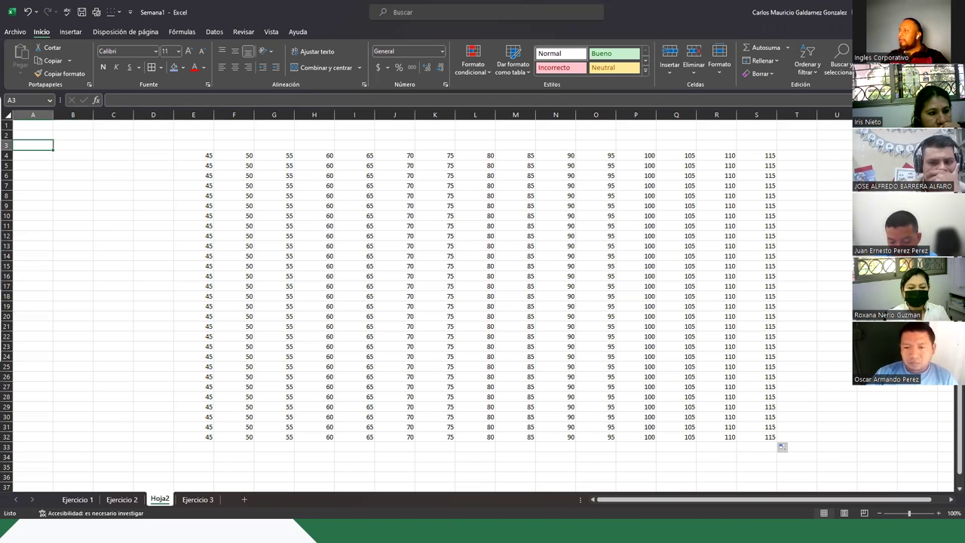
key(alt+Tab)
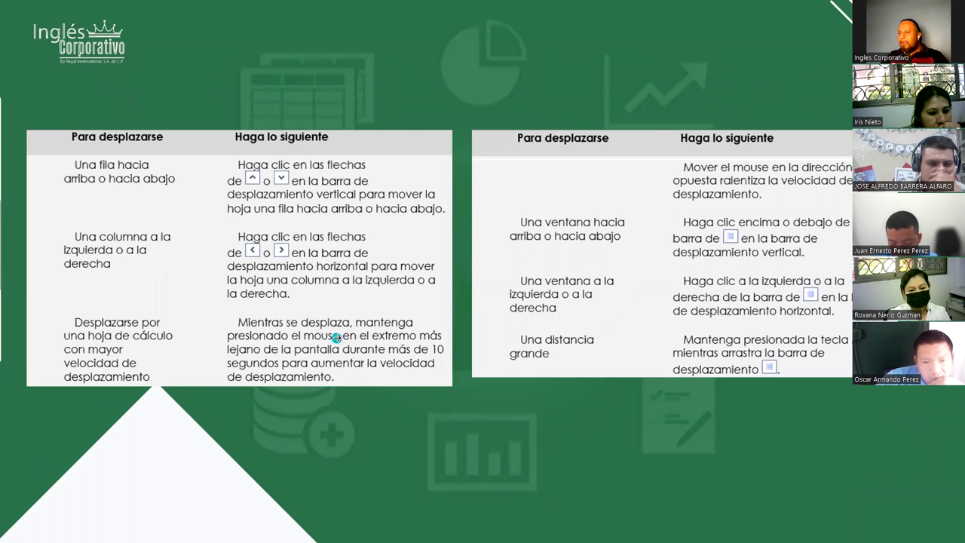
key(alt+Tab)
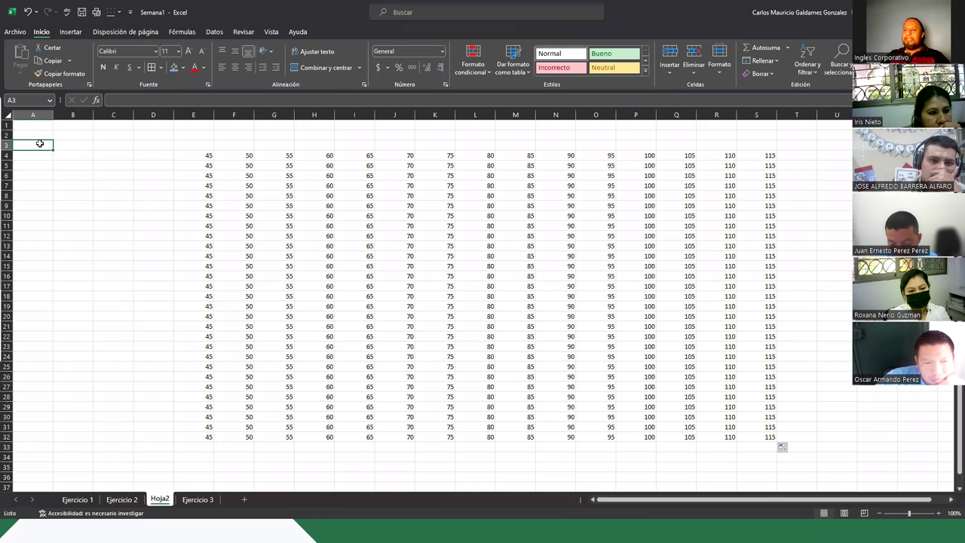
drag(40, 143, 916, 145)
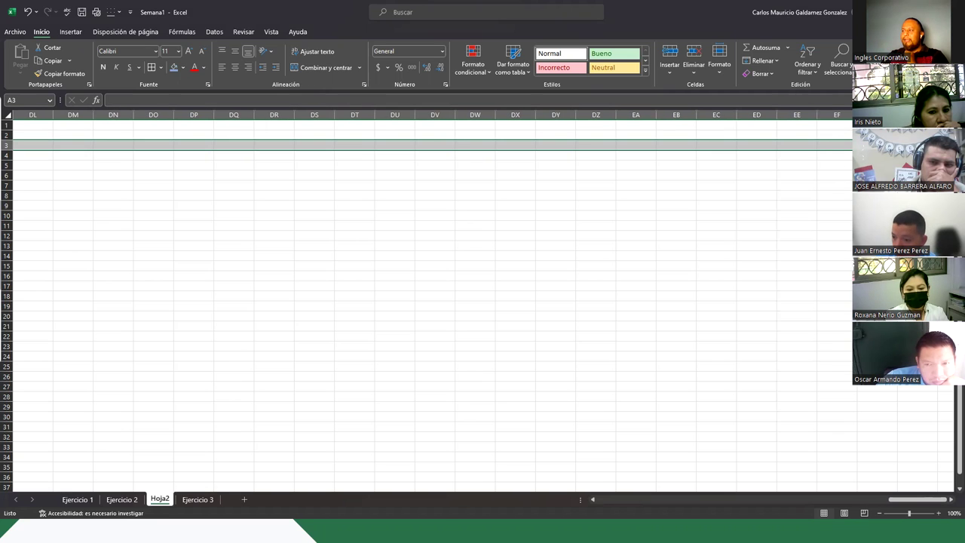
click(874, 145)
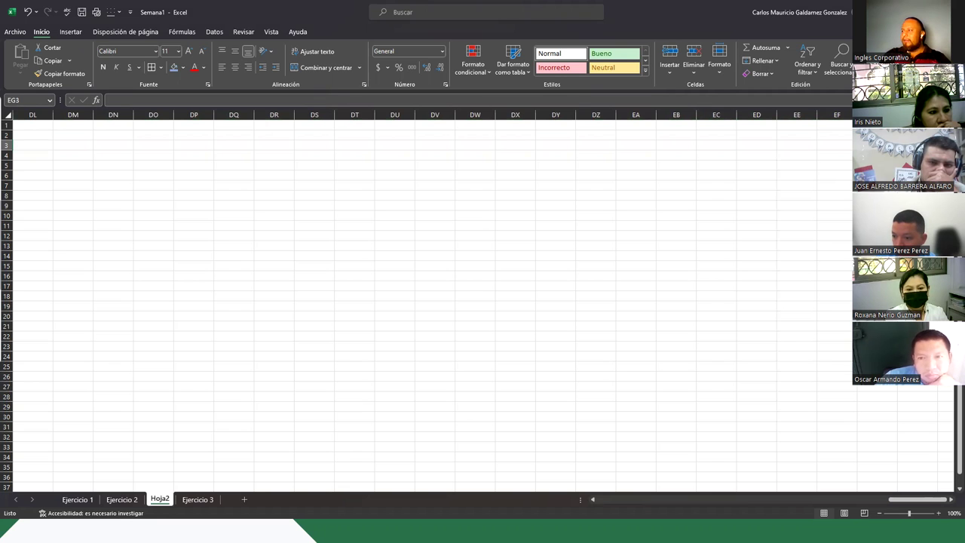
scroll(782, 446, left, 3)
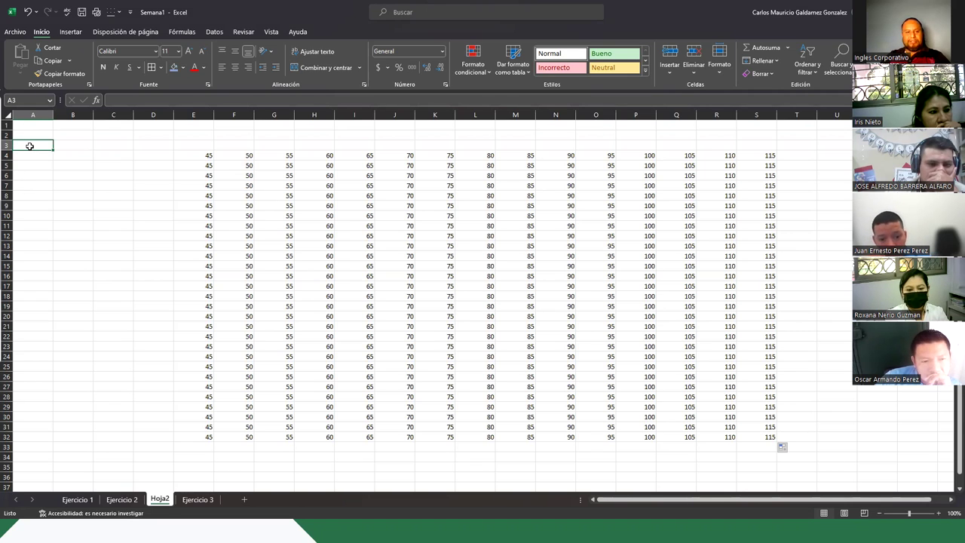
drag(90, 145, 866, 147)
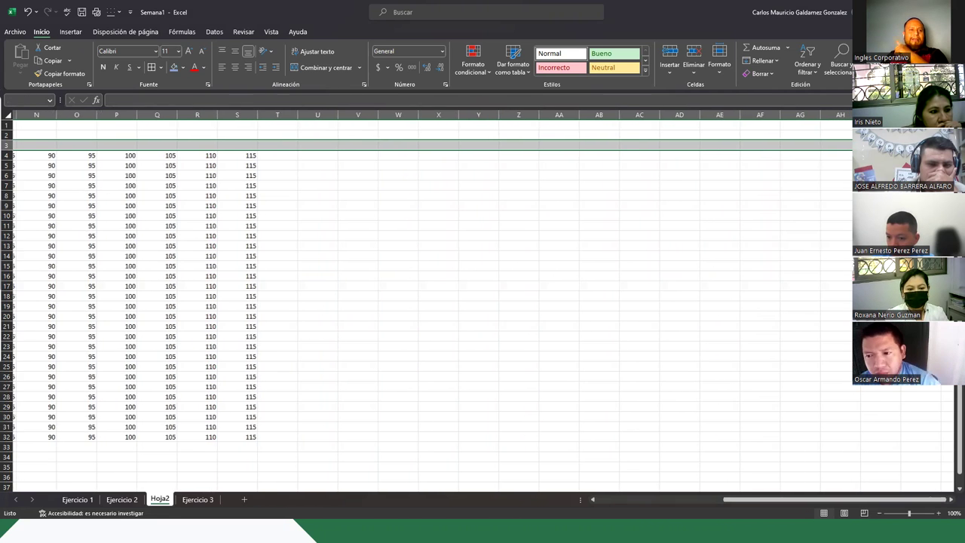
drag(866, 147, 866, 147)
key(ctrl+v)
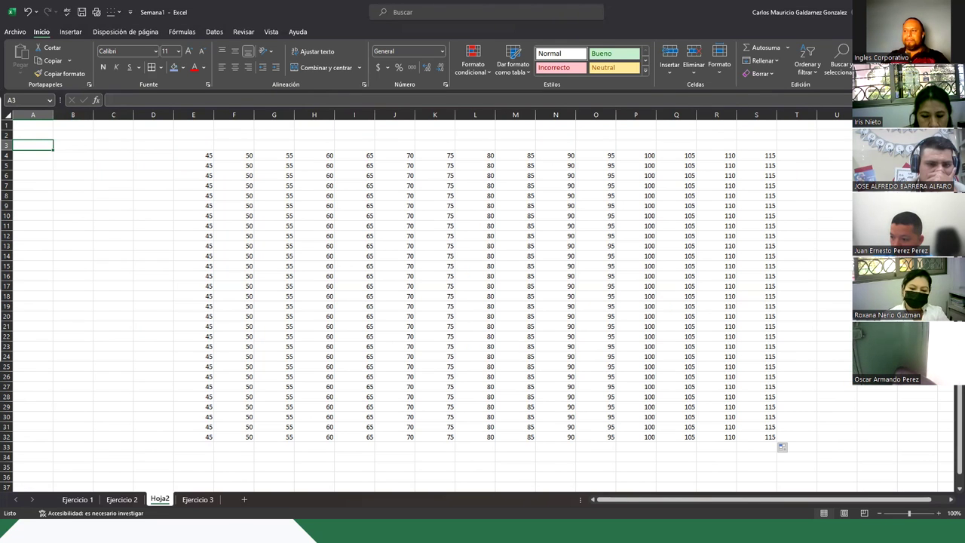
key(alt+Tab)
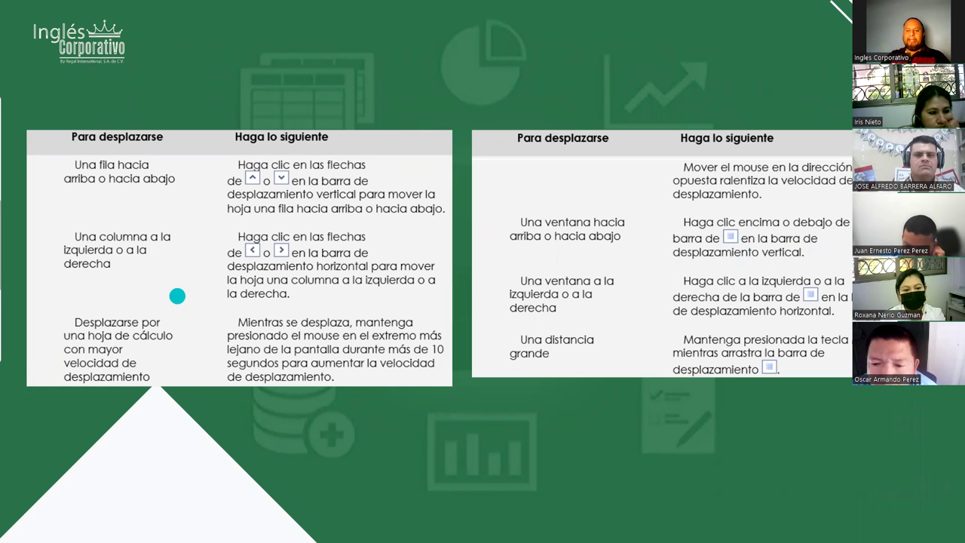
Step: Switch back to Excel's Hoja2 sheet and scroll down through the 45–115 grid
key(alt+Tab)
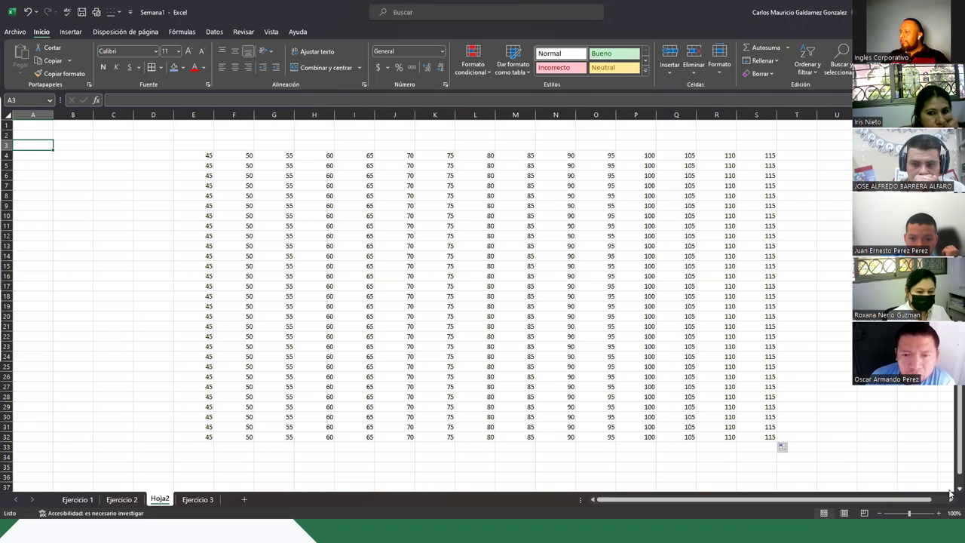
scroll(950, 493, down, 1)
scroll(951, 494, down, 1)
scroll(950, 493, down, 2)
scroll(950, 494, down, 3)
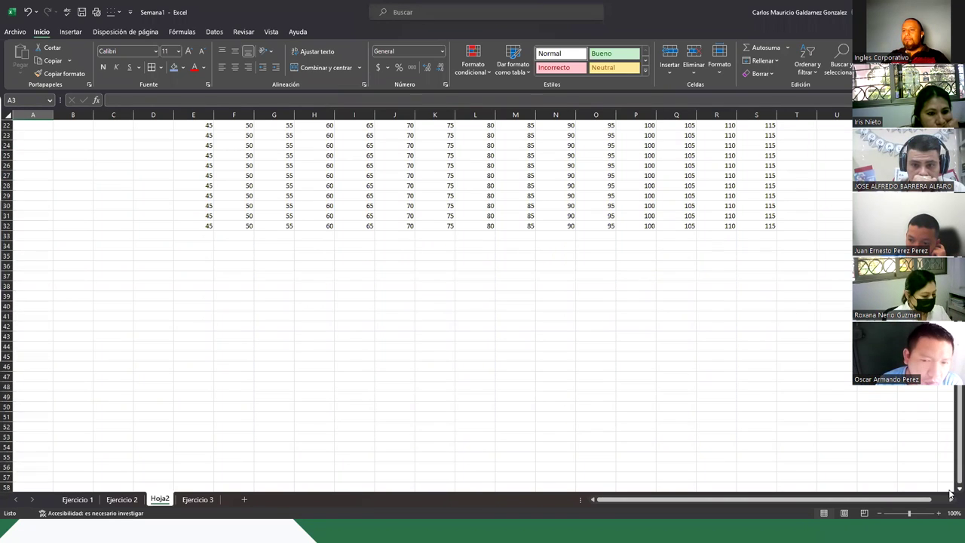
scroll(950, 494, down, 2)
scroll(950, 493, down, 3)
scroll(949, 501, down, 2)
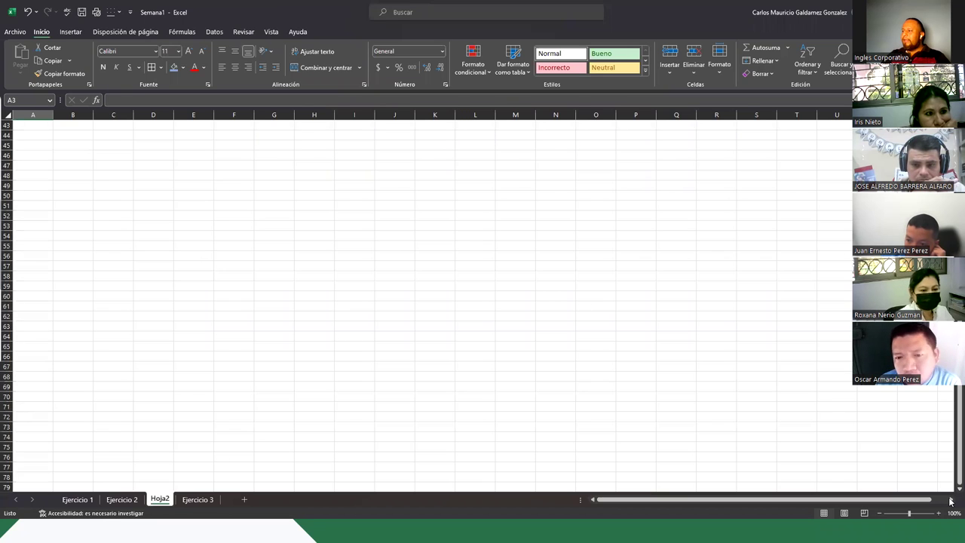
Step: Scroll the sheet right, back left, then up to return to the top-left corner
scroll(950, 501, right, 2)
scroll(950, 501, right, 2)
scroll(950, 501, right, 2)
scroll(950, 501, right, 2)
scroll(950, 501, right, 2)
scroll(950, 501, right, 2)
scroll(950, 501, right, 2)
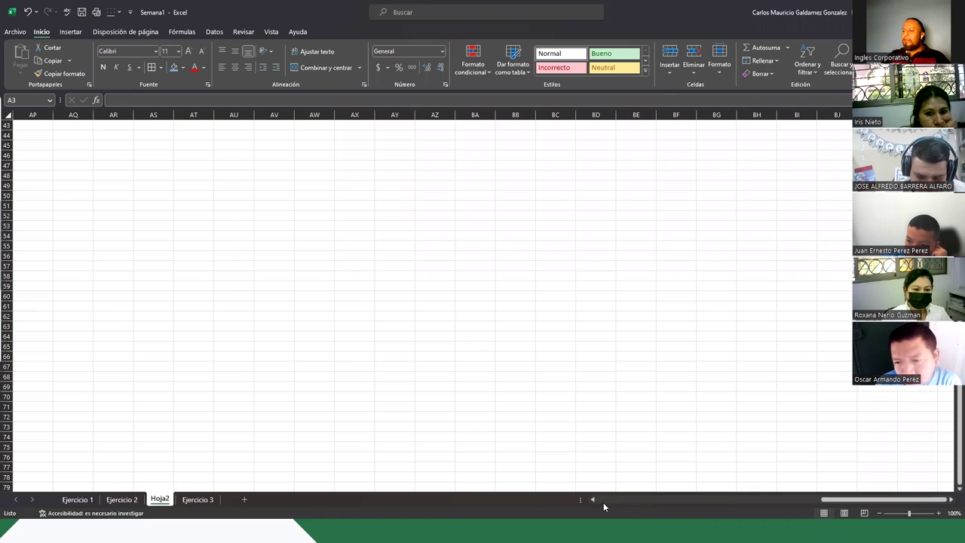
scroll(592, 501, left, 2)
scroll(593, 502, left, 2)
scroll(593, 501, left, 2)
scroll(592, 501, left, 2)
scroll(593, 501, left, 2)
scroll(592, 502, left, 2)
scroll(592, 501, left, 2)
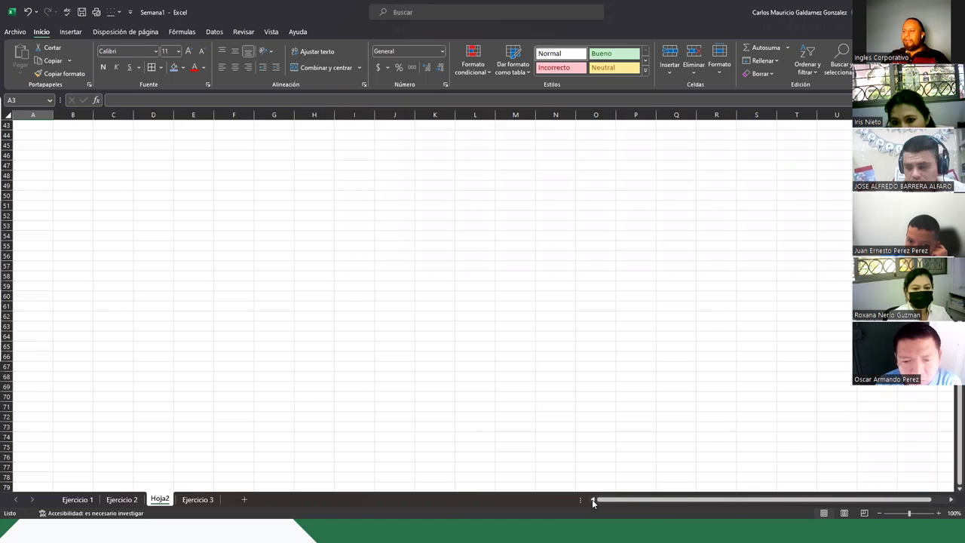
scroll(422, 302, up, 2)
scroll(422, 302, up, 2)
scroll(422, 301, up, 5)
scroll(422, 302, up, 1)
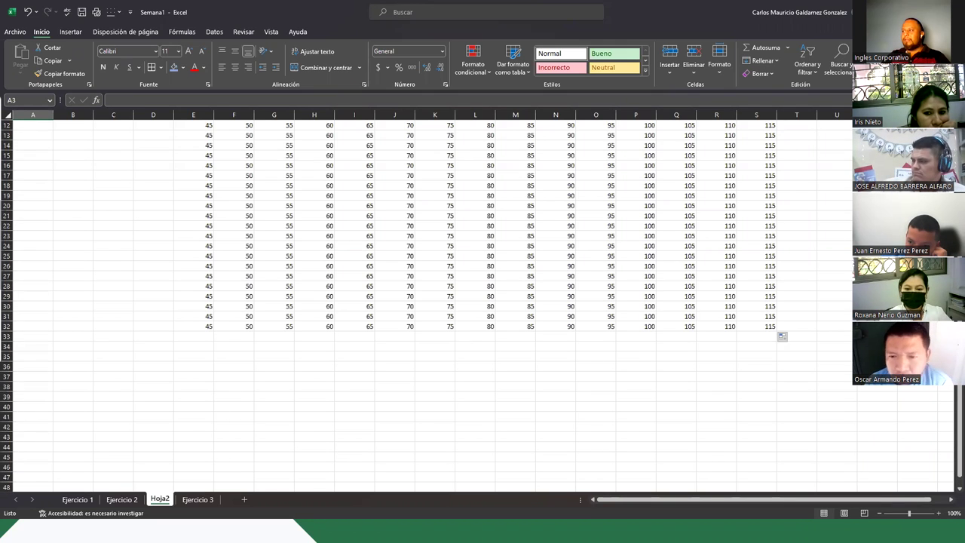
scroll(422, 301, up, 2)
scroll(422, 301, up, 2)
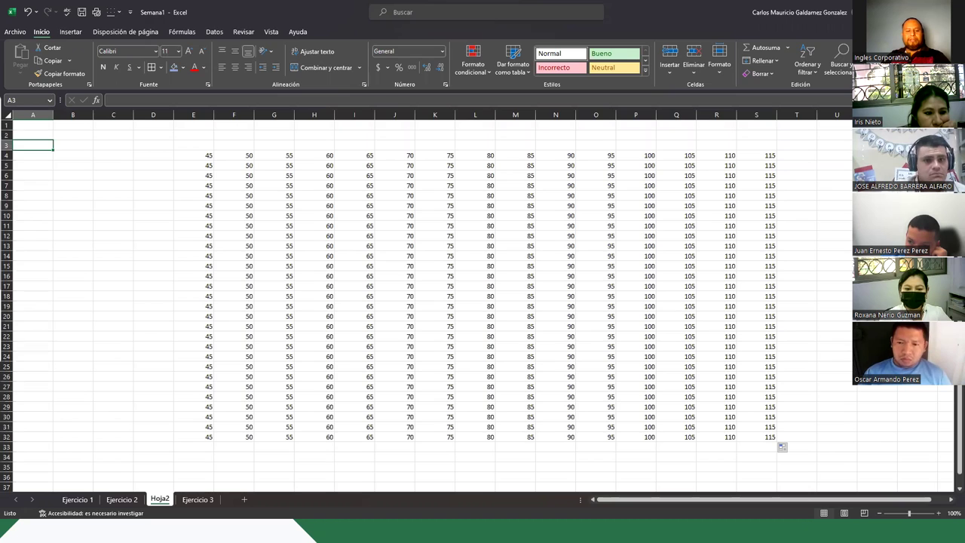
key(alt+Tab)
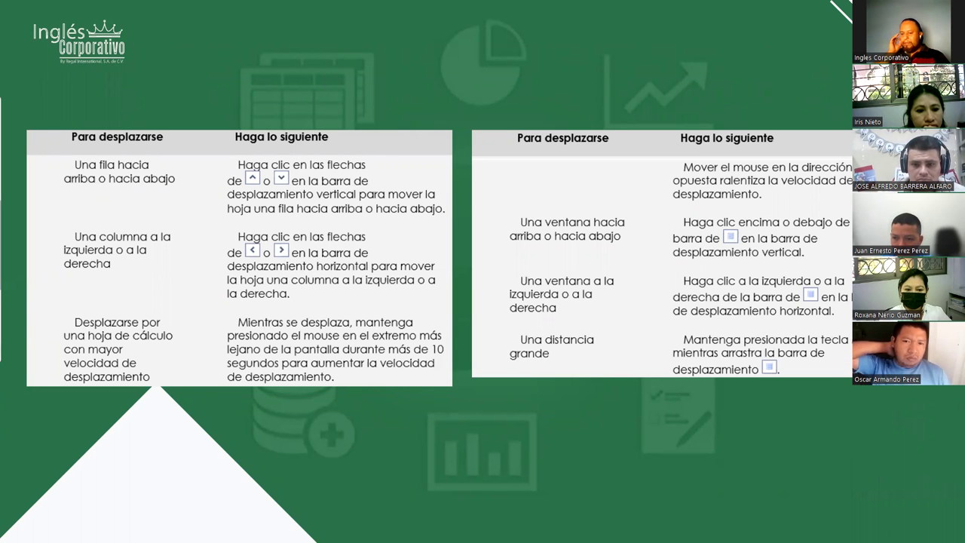
key(Right)
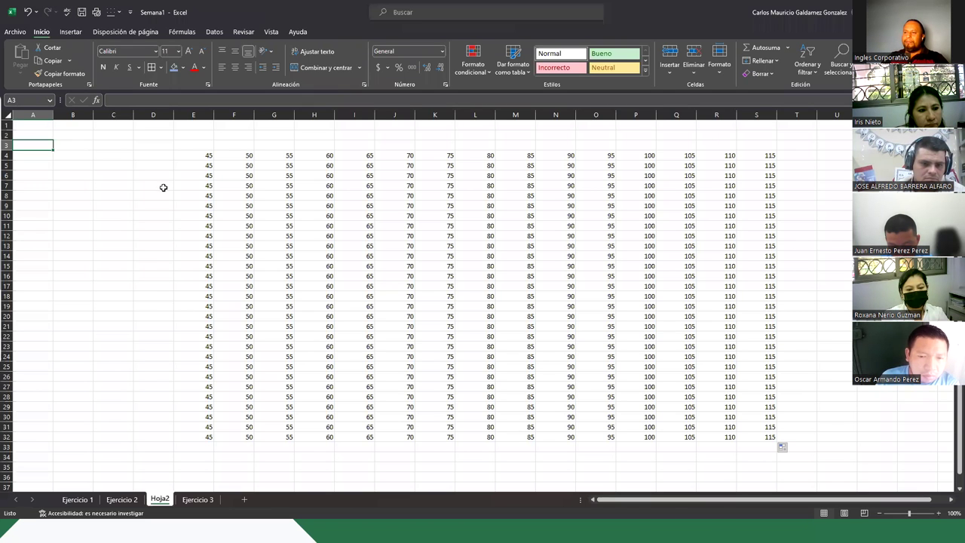
mouse_move(153, 175)
mouse_down()
mouse_move(243, 232)
mouse_move(254, 229)
mouse_up()
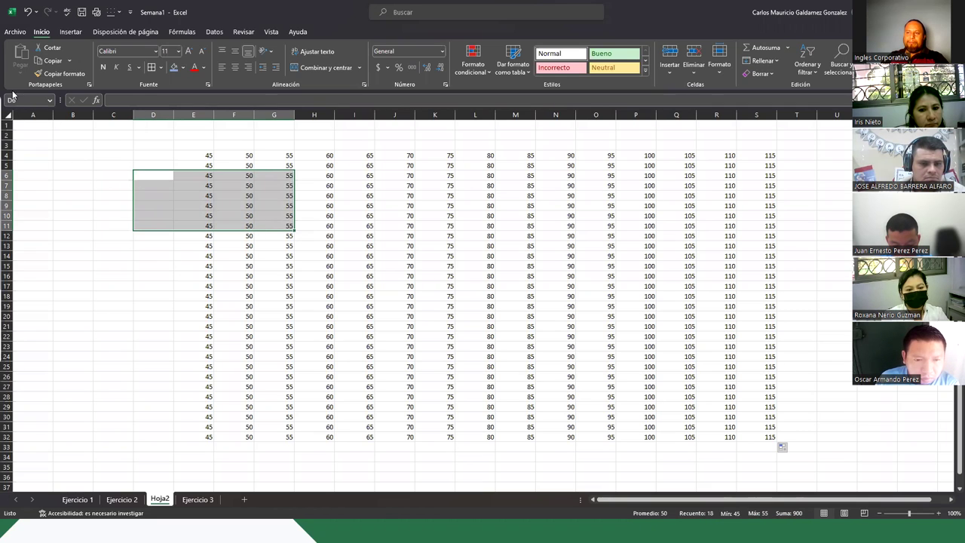
click(201, 226)
mouse_move(156, 175)
mouse_down()
mouse_move(384, 278)
mouse_move(448, 335)
mouse_up()
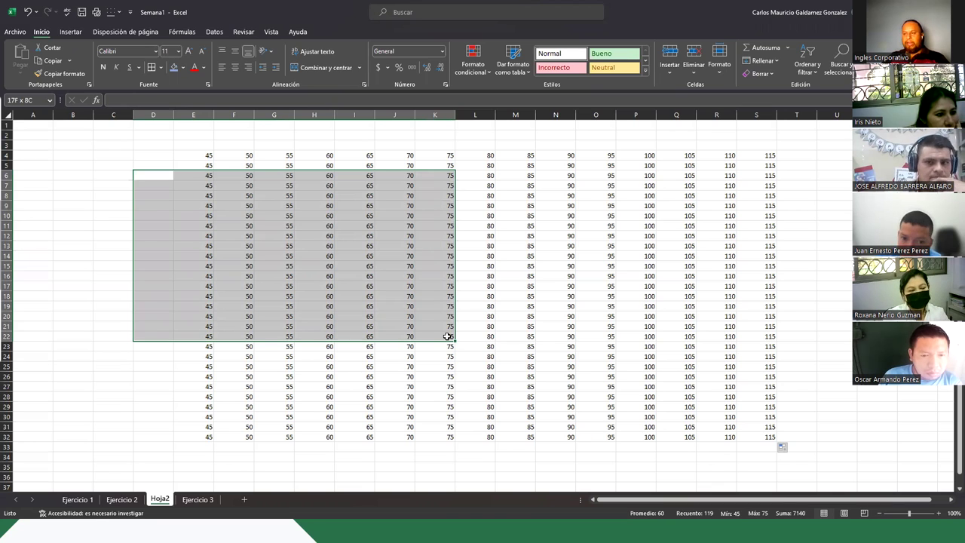
click(722, 228)
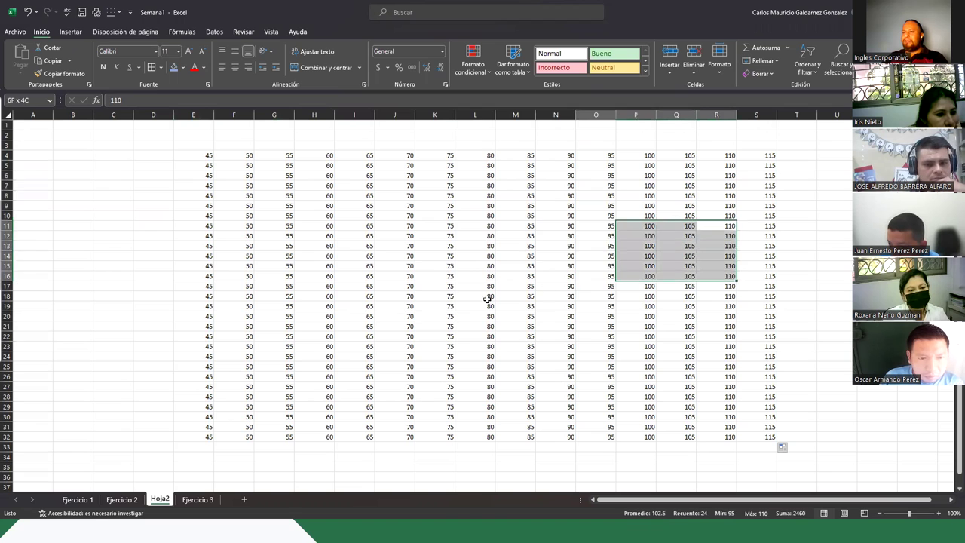
drag(721, 228, 230, 356)
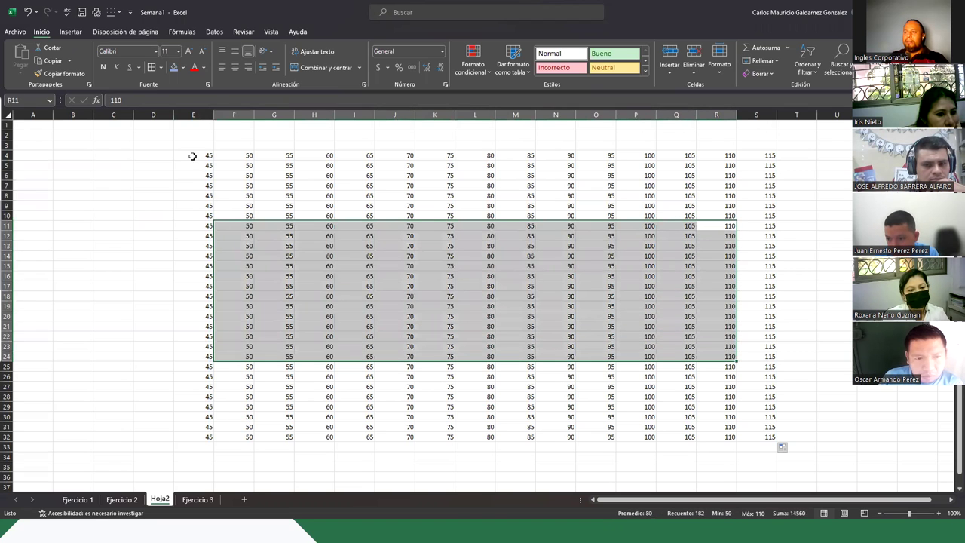
drag(192, 156, 751, 433)
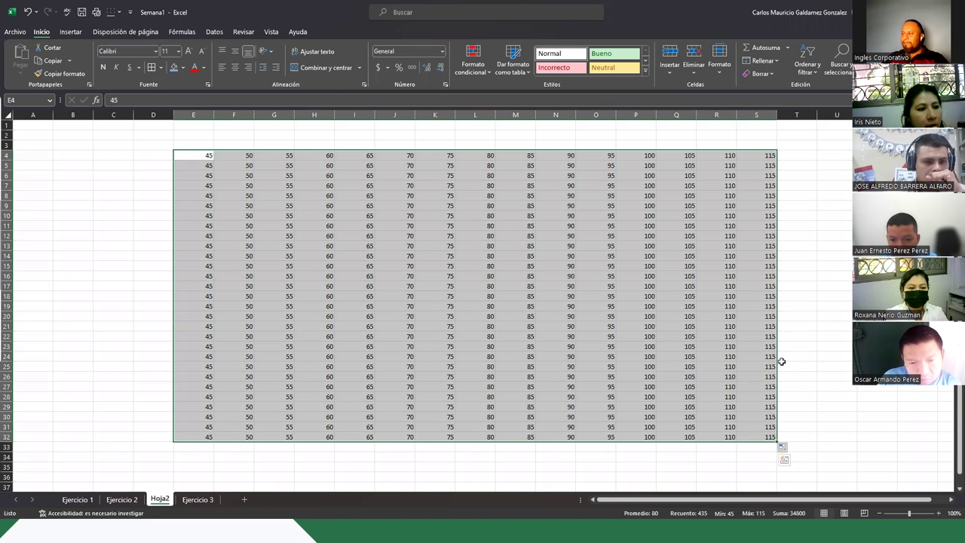
mouse_move(775, 363)
mouse_down()
mouse_move(690, 392)
mouse_move(784, 369)
mouse_up()
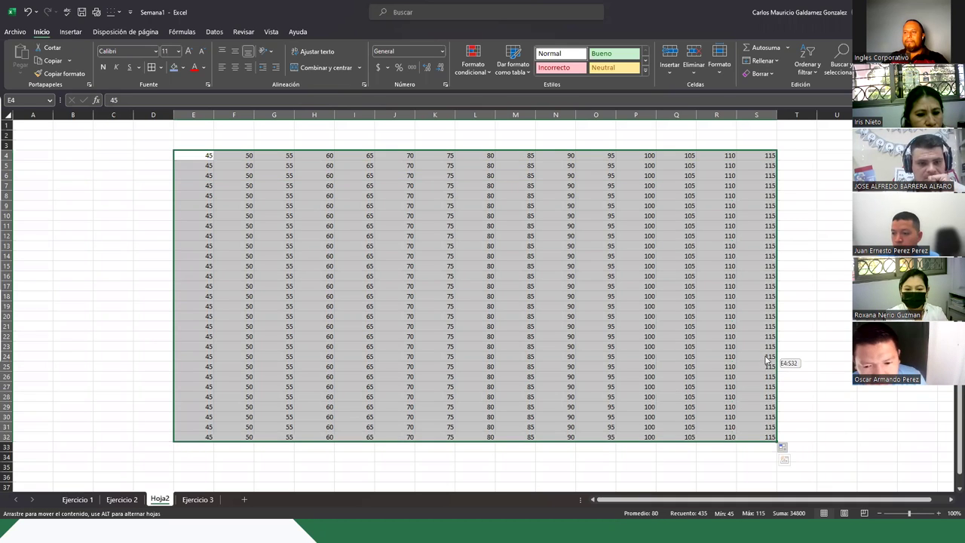
click(549, 364)
drag(550, 362, 549, 365)
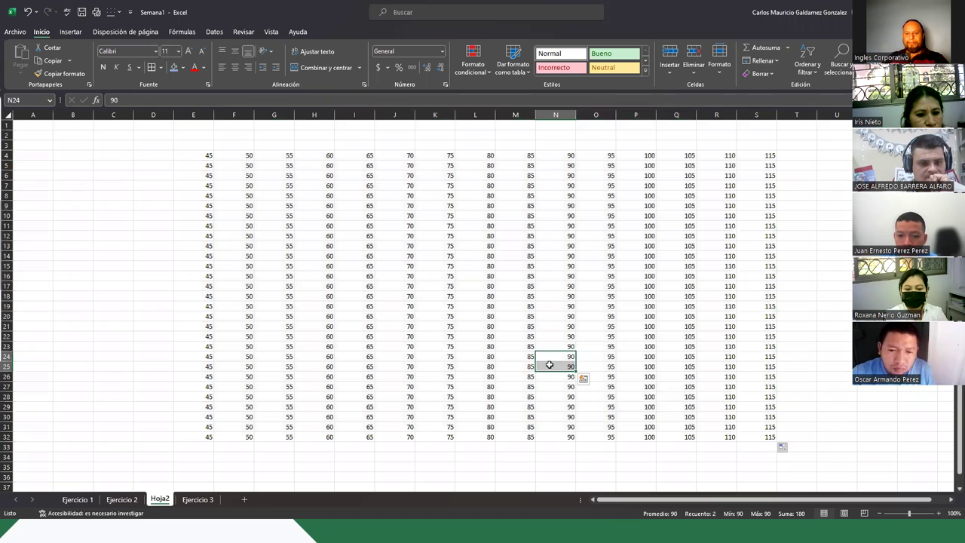
click(556, 396)
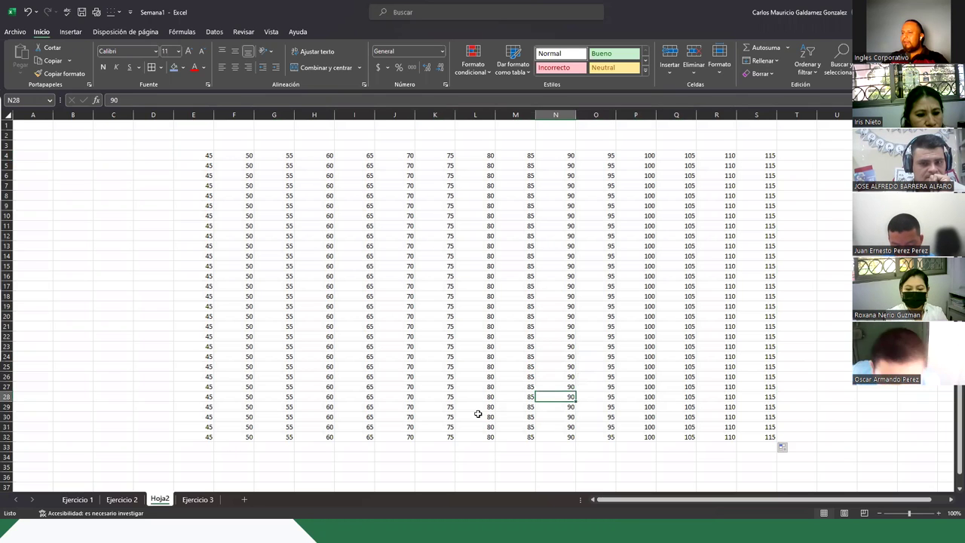
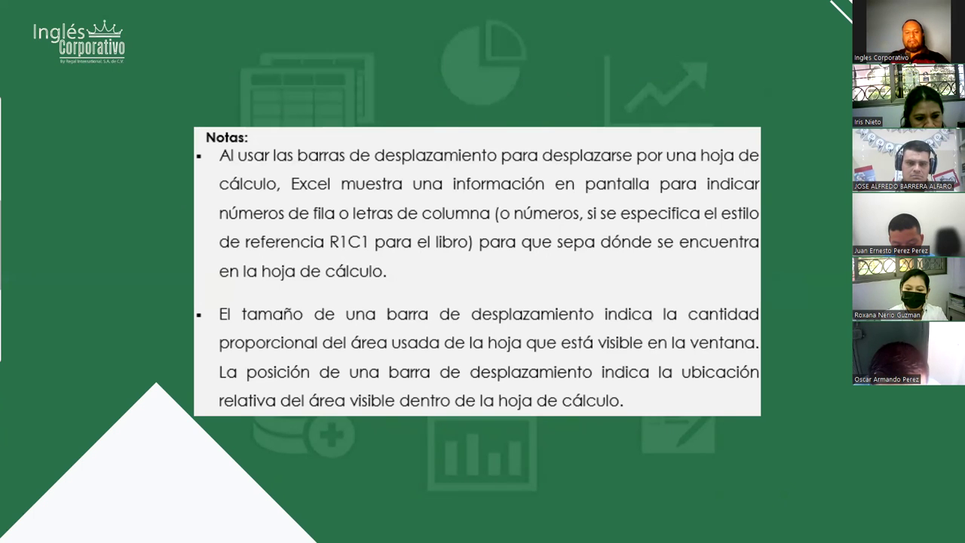
Step: Bring the Excel workbook back and look over the Hoja2 sheet
key(alt+Tab)
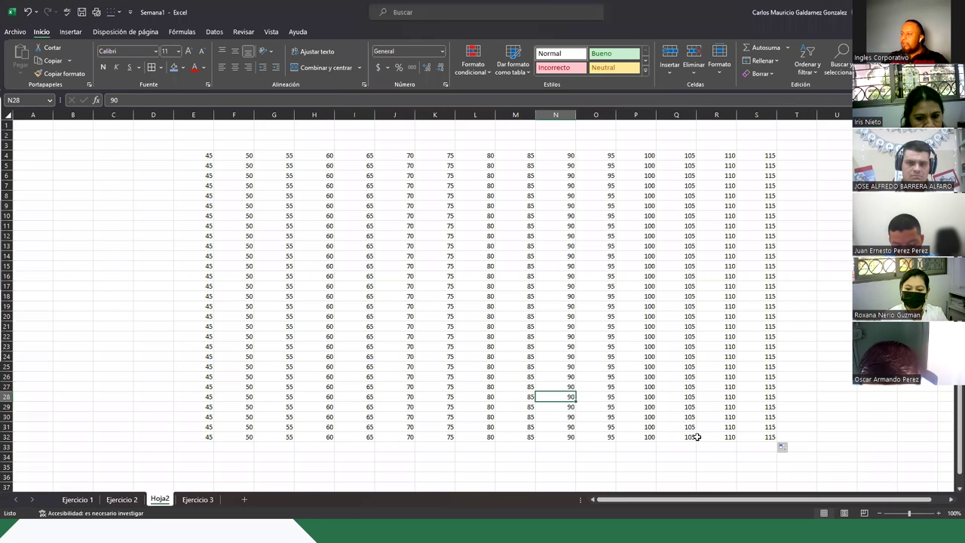
drag(697, 505, 610, 503)
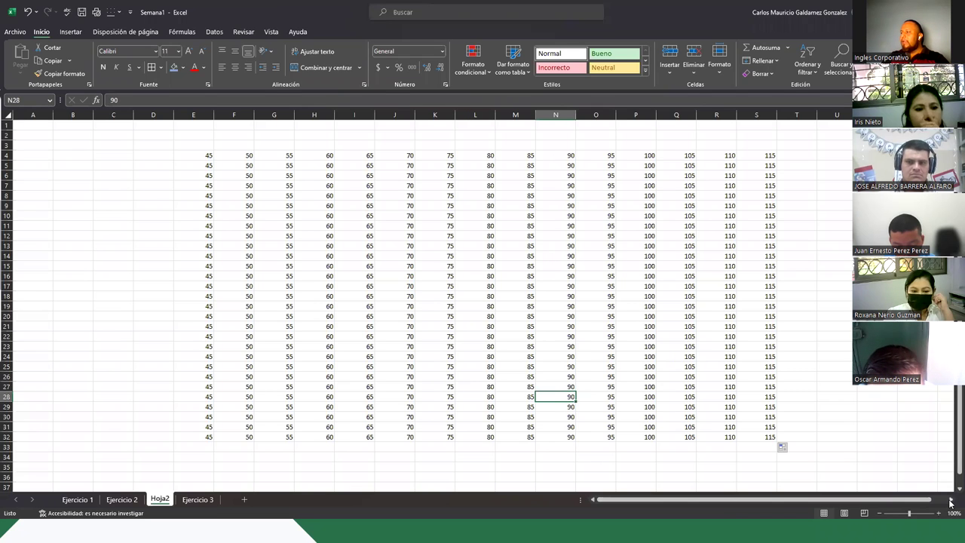
click(951, 499)
mouse_move(951, 501)
mouse_down()
mouse_move(725, 500)
mouse_move(941, 499)
mouse_up()
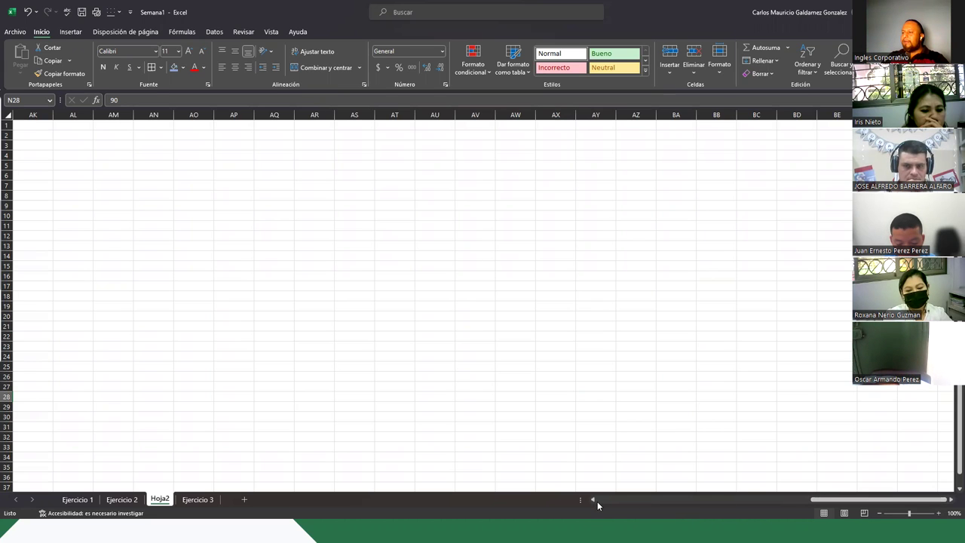
drag(597, 501, 597, 500)
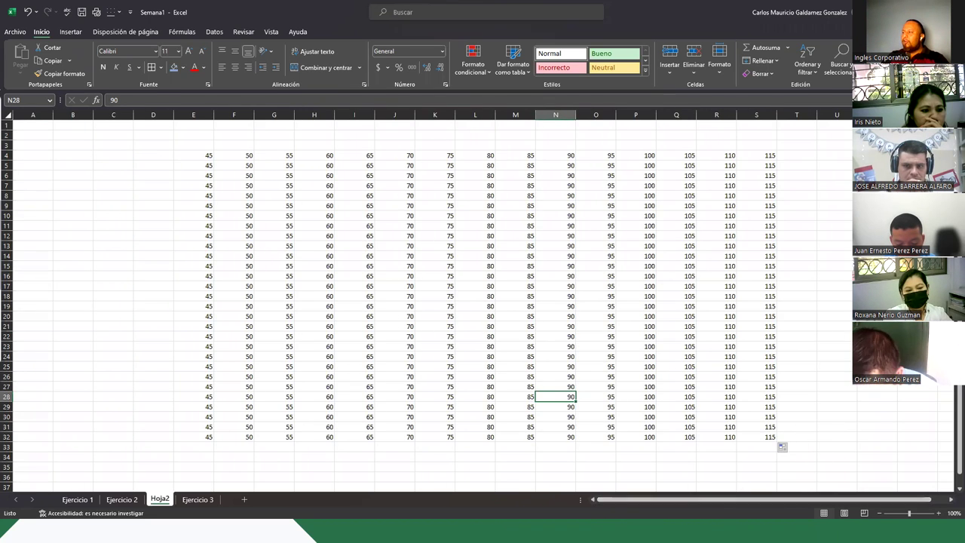
drag(957, 466, 951, 445)
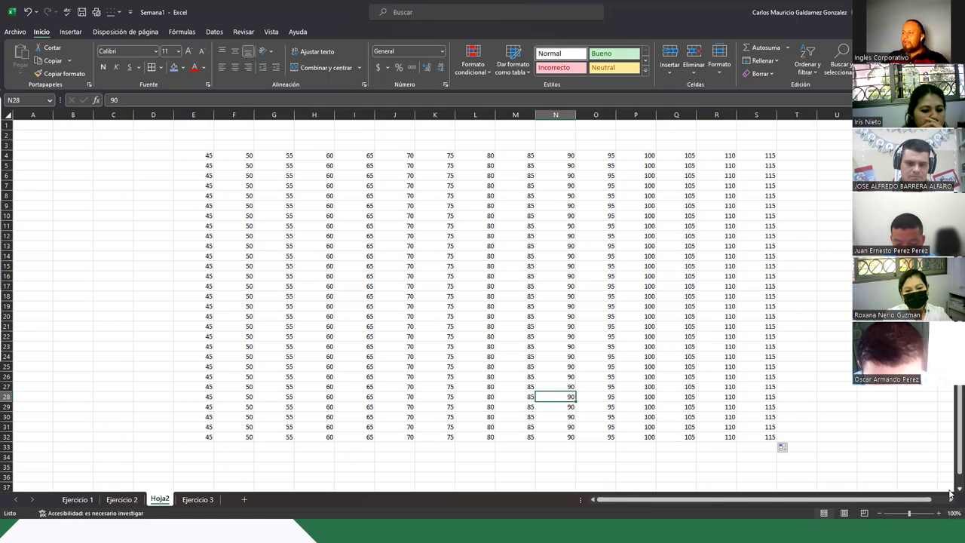
scroll(951, 494, down, 7)
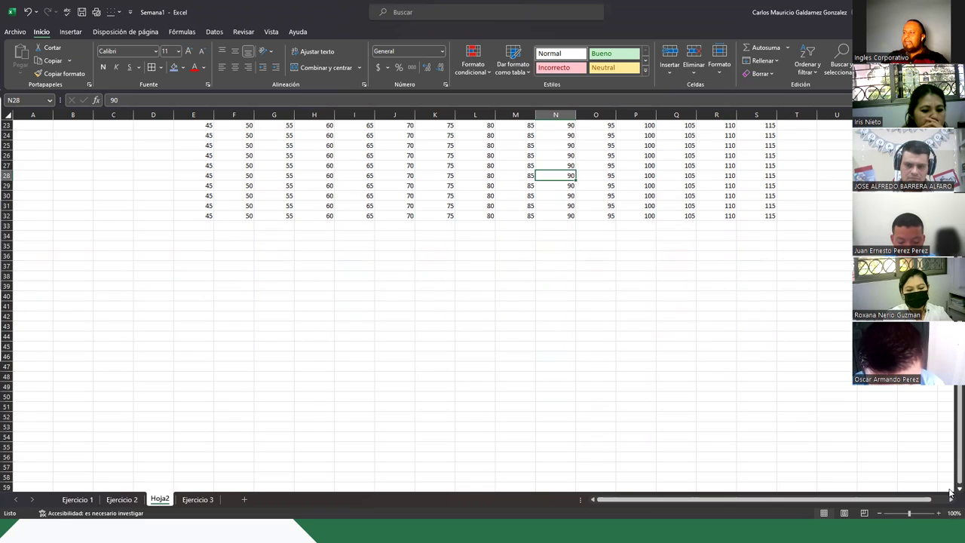
drag(959, 475, 959, 448)
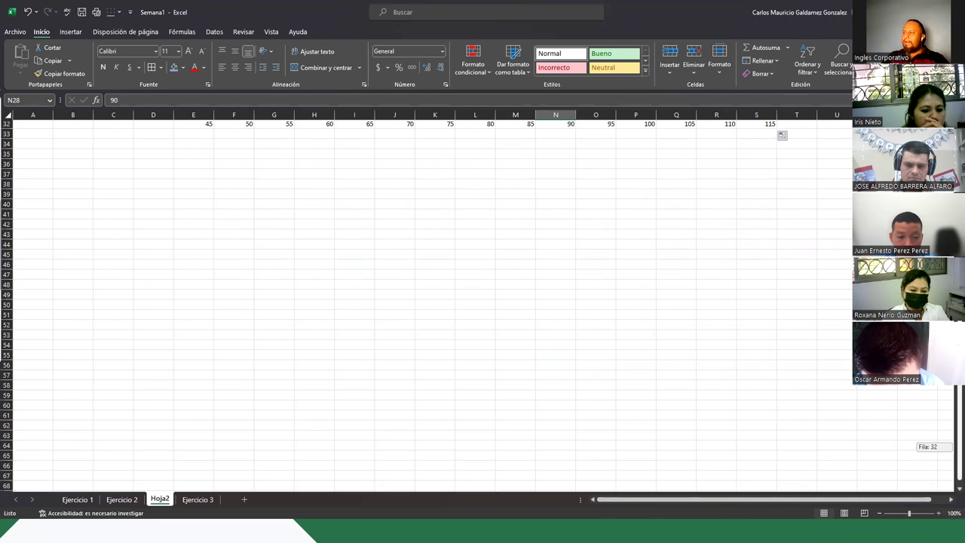
drag(959, 448, 958, 452)
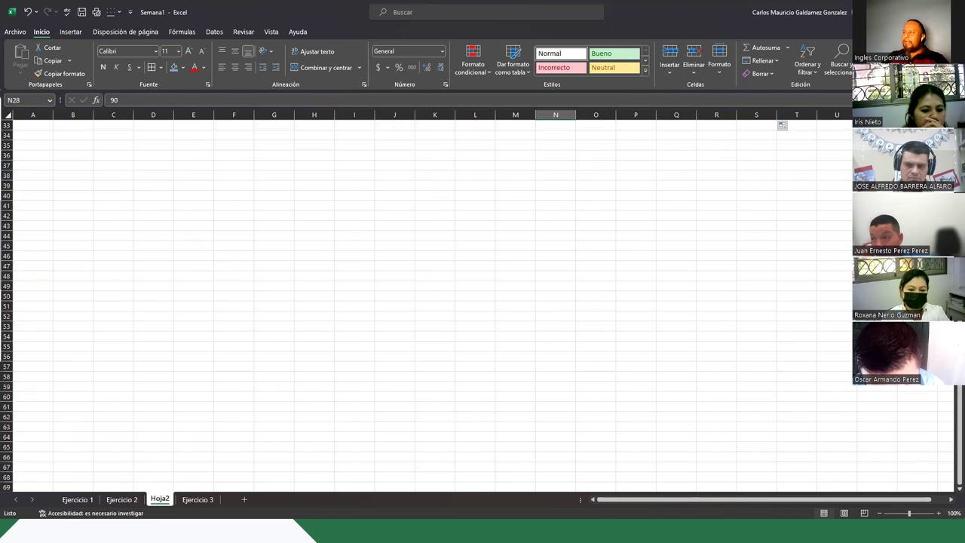
Step: Return to the PowerPoint presentation and advance to the Demostración slide
scroll(482, 302, up, 8)
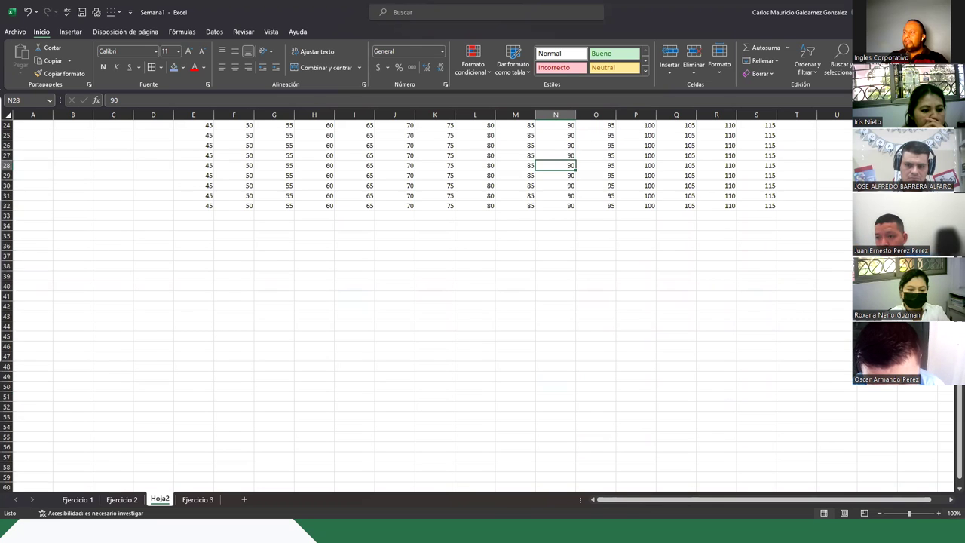
scroll(482, 301, up, 3)
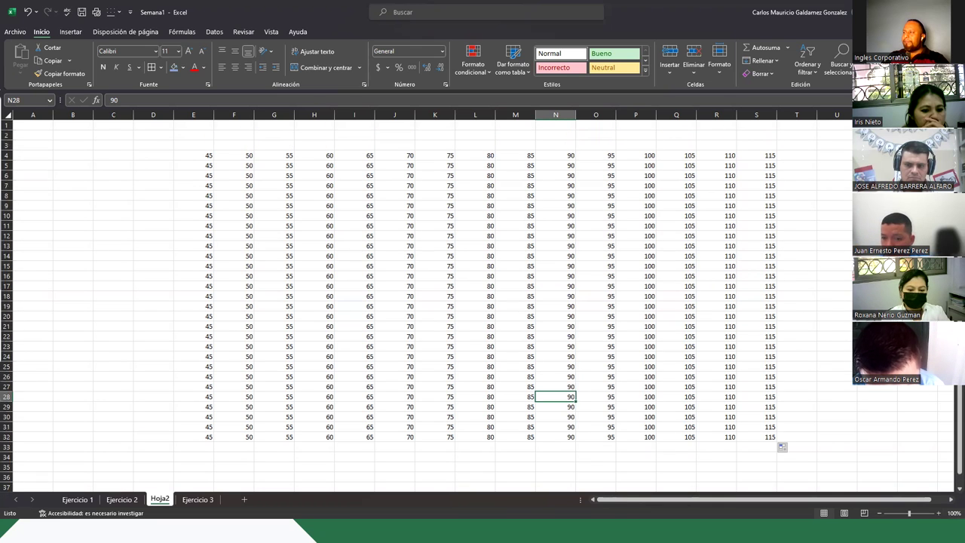
key(alt+Tab)
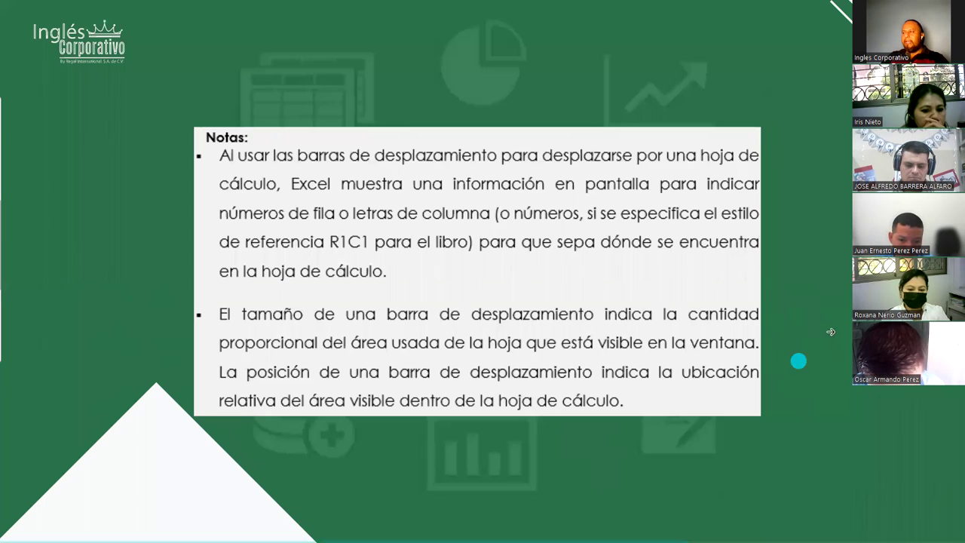
click(829, 331)
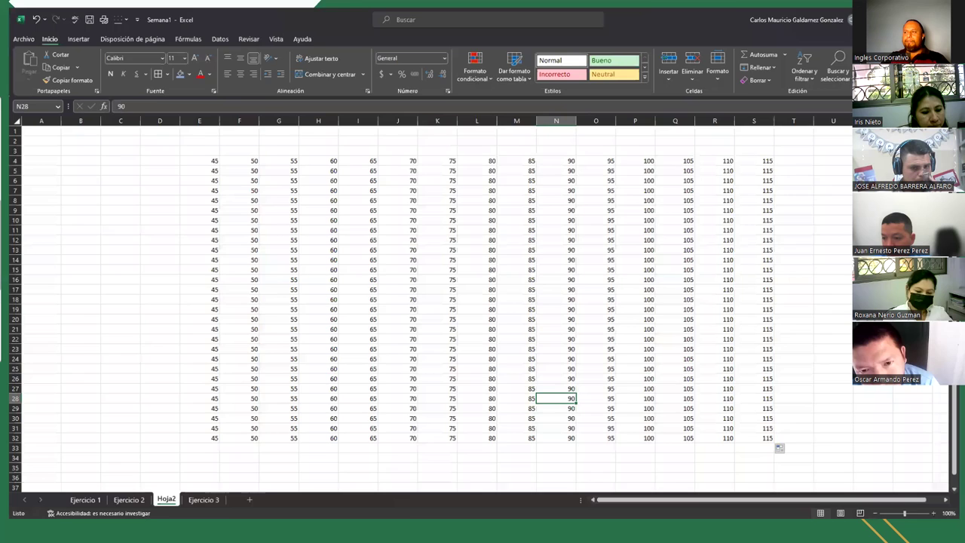
Step: Permanently delete the Hoja2 sheet from the workbook
key(alt+Tab)
right_click(159, 499)
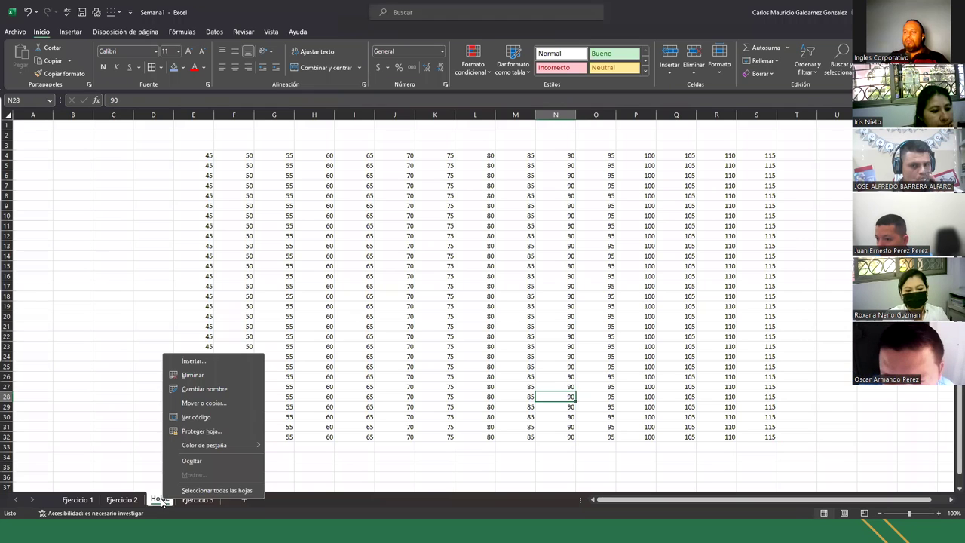
click(192, 374)
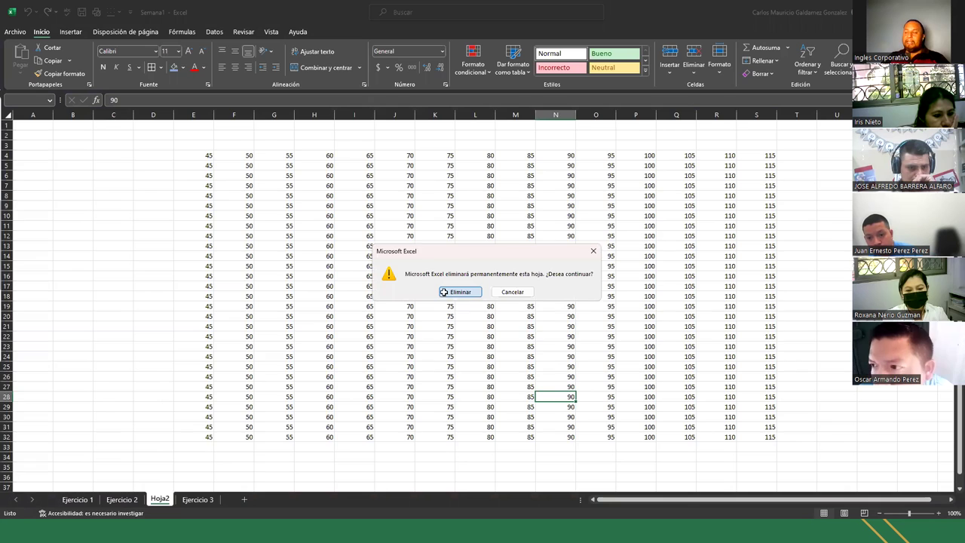
click(444, 292)
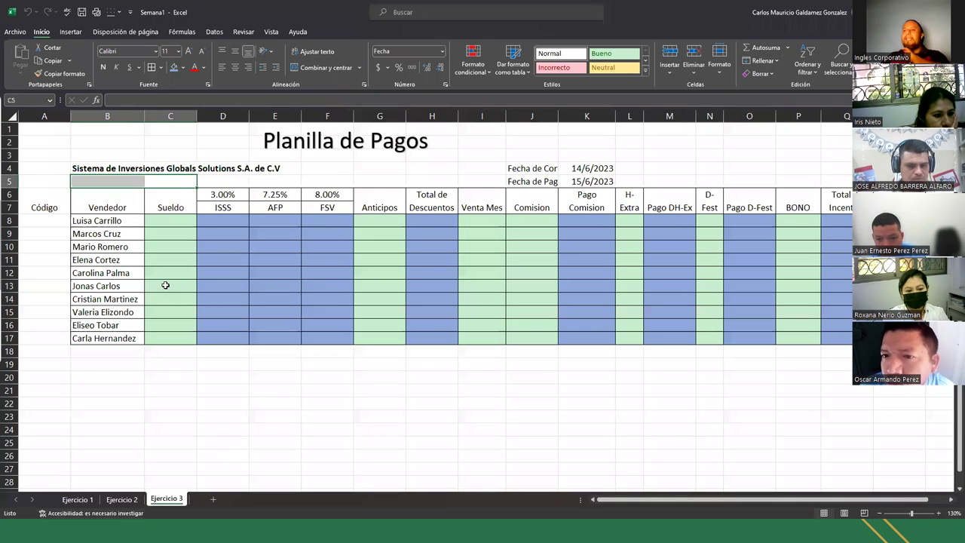
Step: Review the Ejercicio 3 seller table and widen column J so 'Fecha de Corte' fits
click(65, 208)
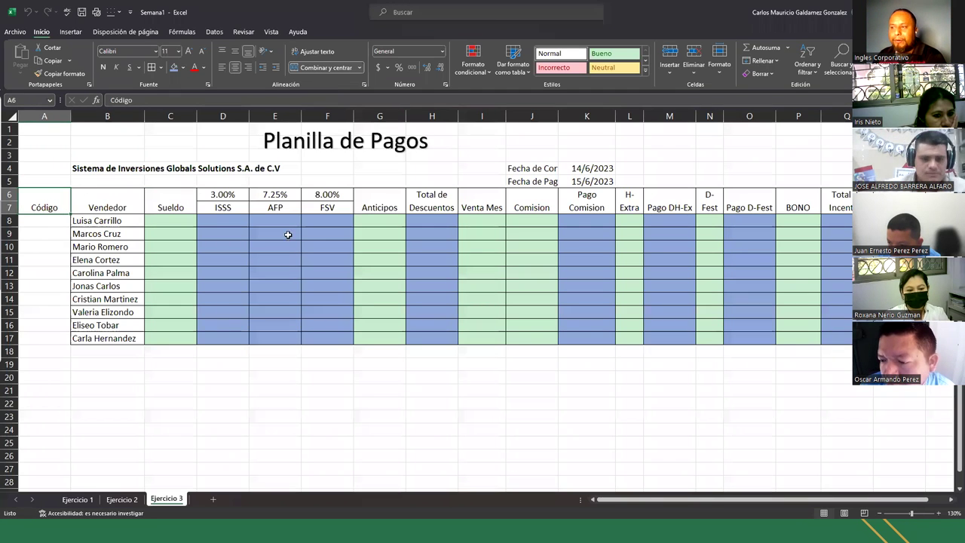
drag(94, 202, 554, 320)
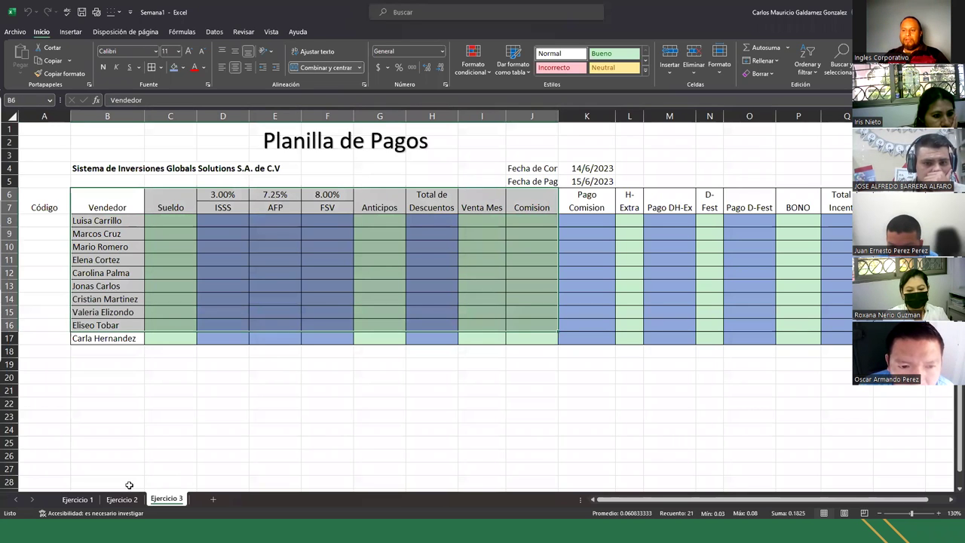
click(121, 499)
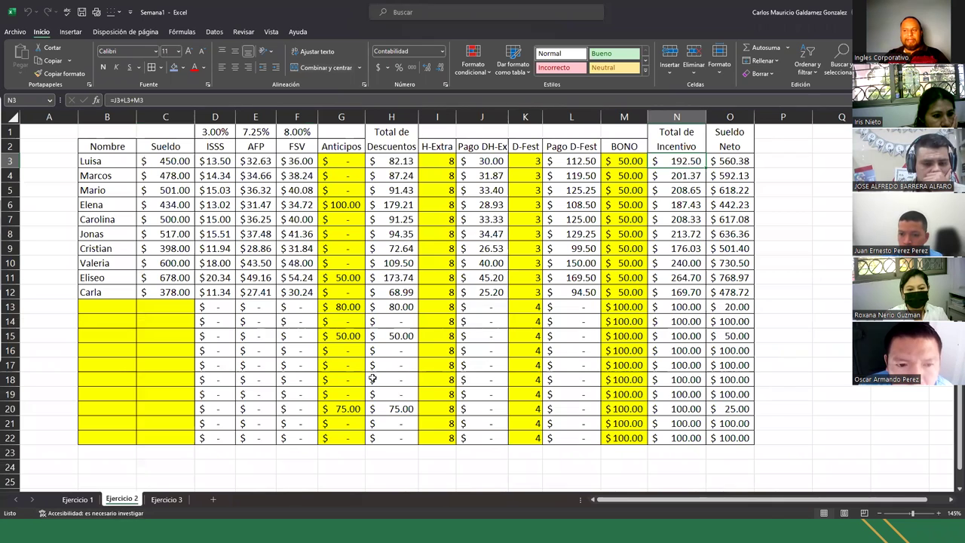
click(163, 502)
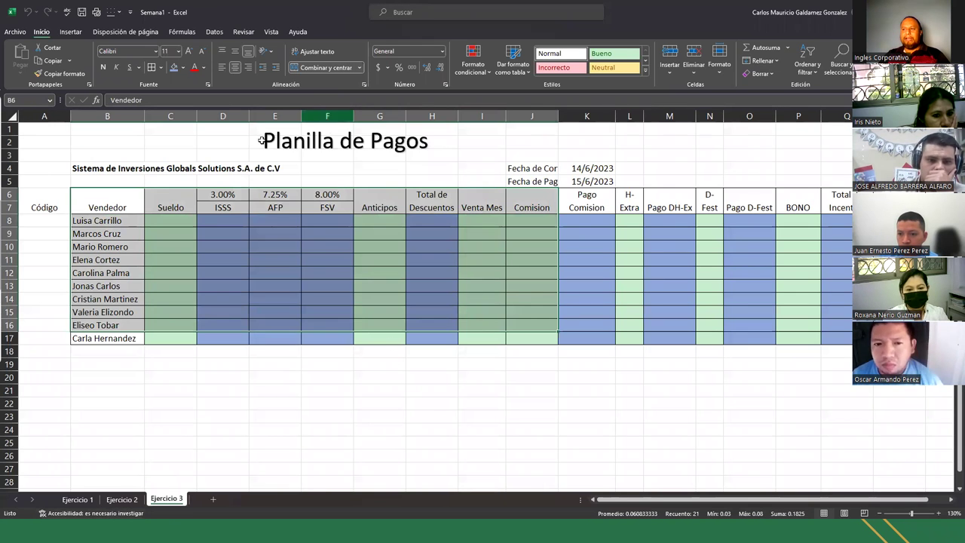
click(304, 136)
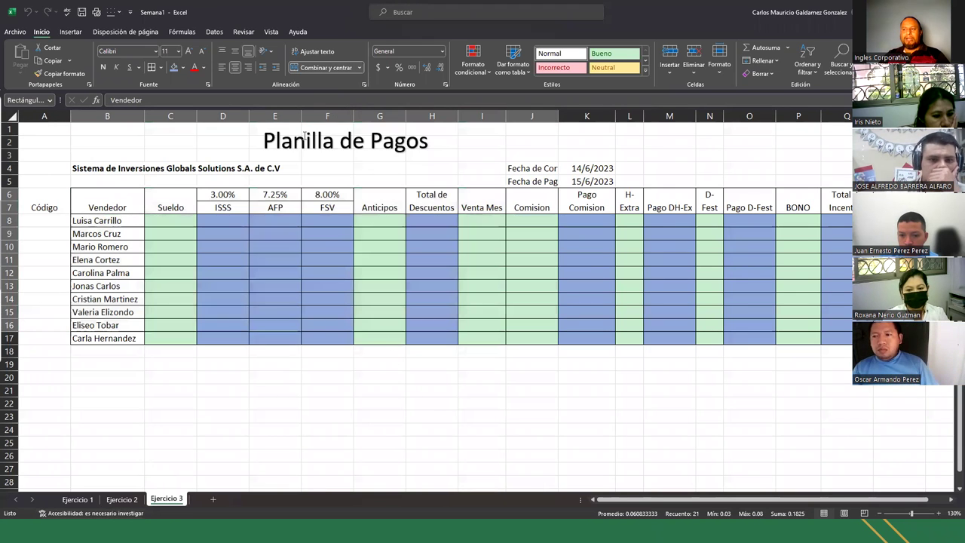
click(96, 171)
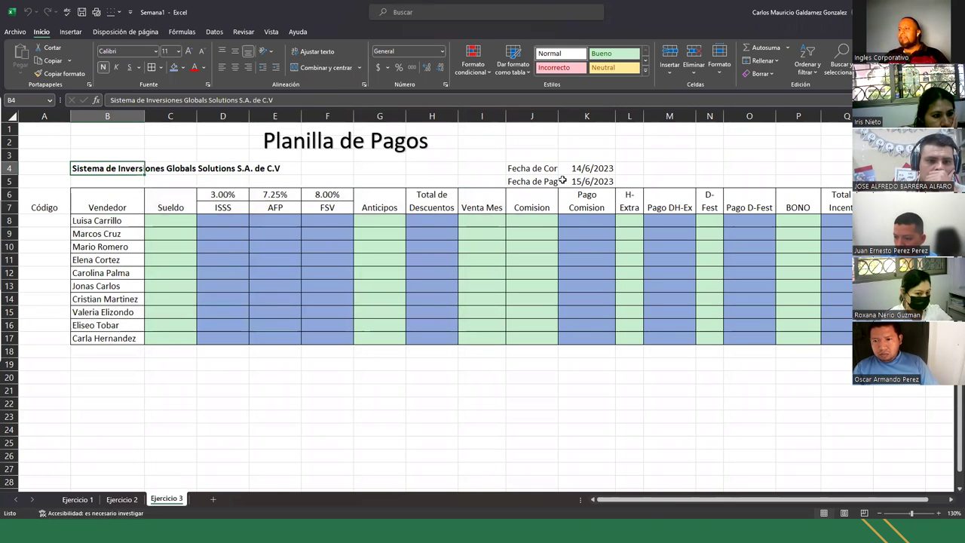
drag(560, 113, 570, 113)
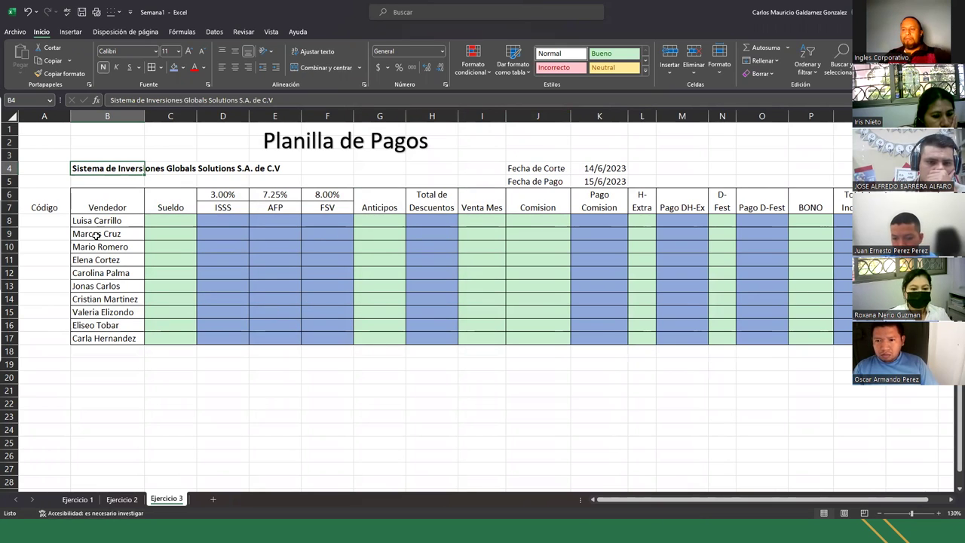
click(44, 206)
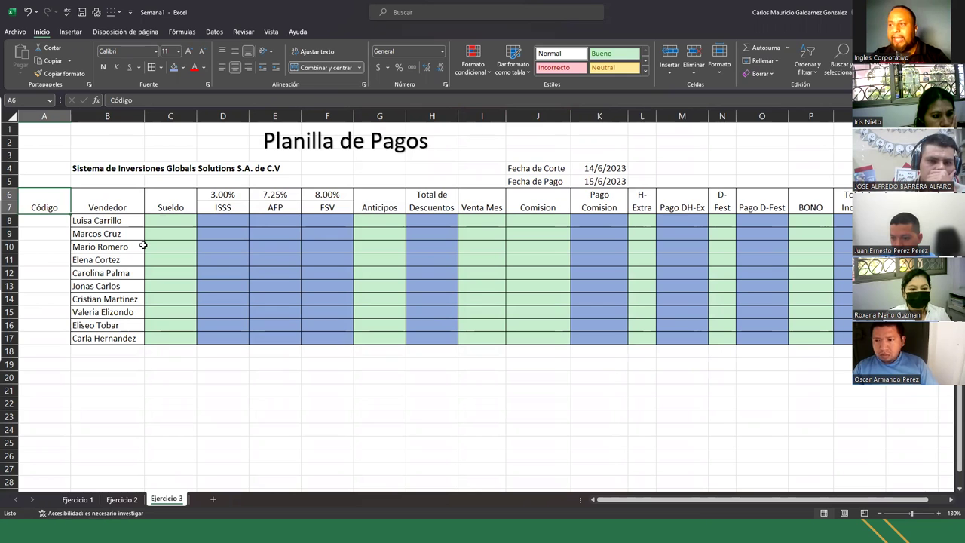
Step: Compare Ejercicio 2's completed payroll with Ejercicio 3's Venta Mes and Comision columns
click(114, 500)
drag(106, 132, 730, 293)
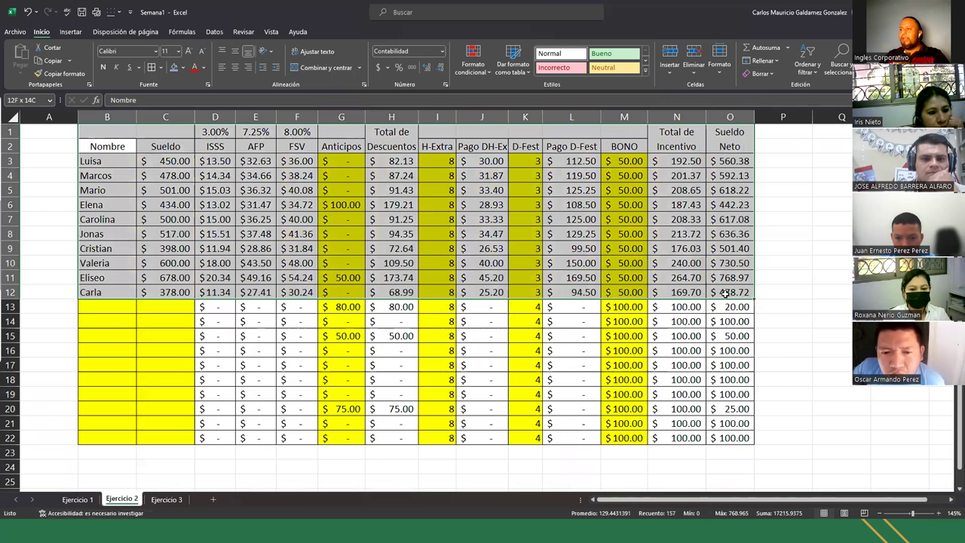
click(160, 500)
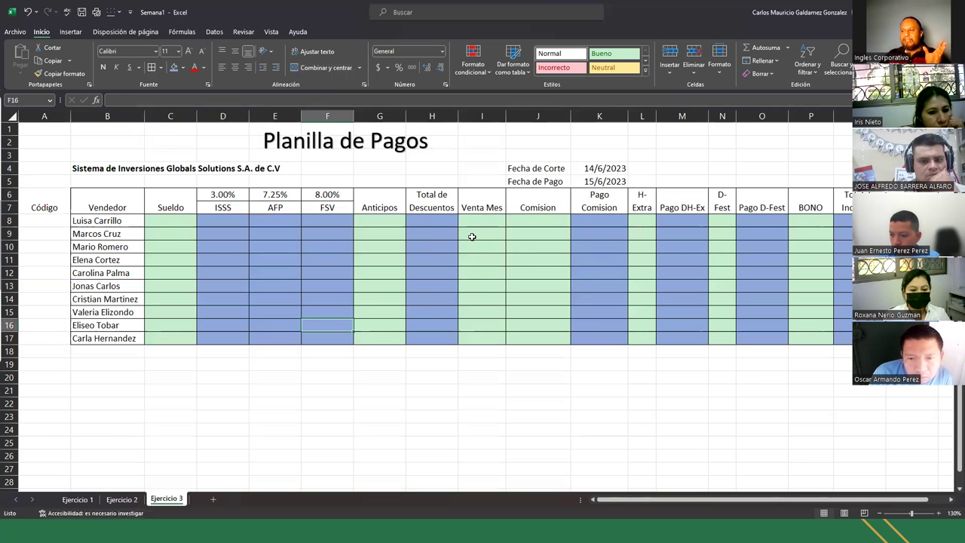
click(478, 195)
mouse_move(501, 228)
mouse_down()
mouse_move(541, 337)
mouse_move(590, 336)
mouse_up()
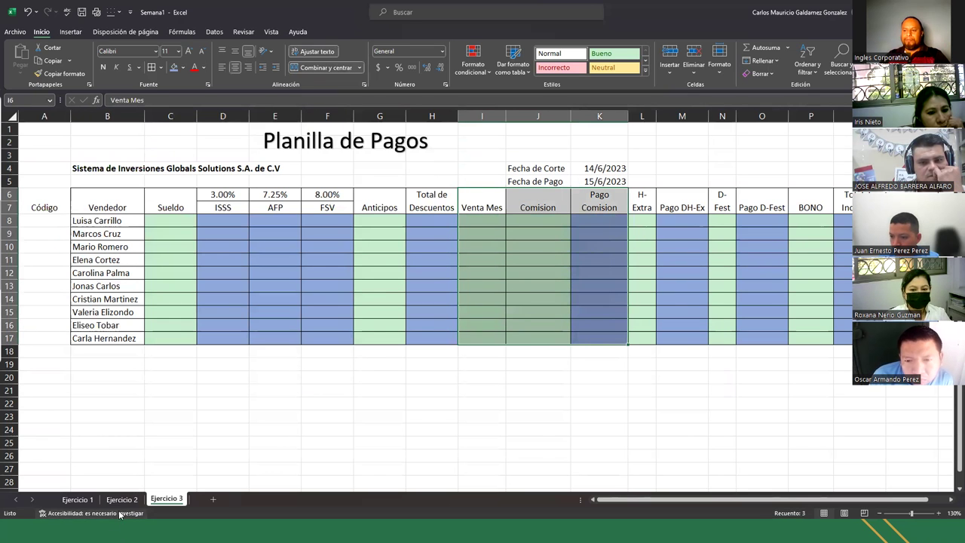
Step: Match the Total de Descuentos, H-Extra, Pago DH-Ex and D-Fest headers across both sheets
click(121, 499)
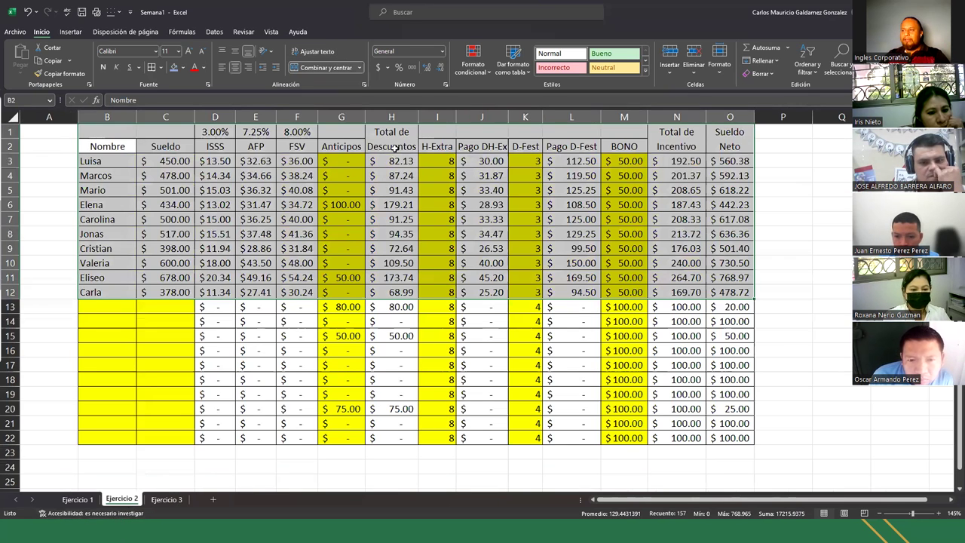
click(393, 148)
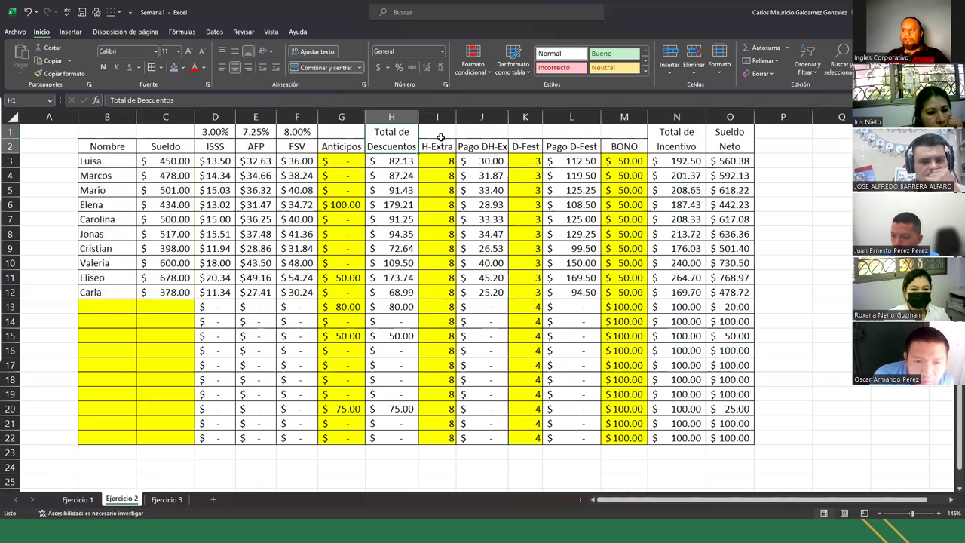
drag(439, 146, 525, 147)
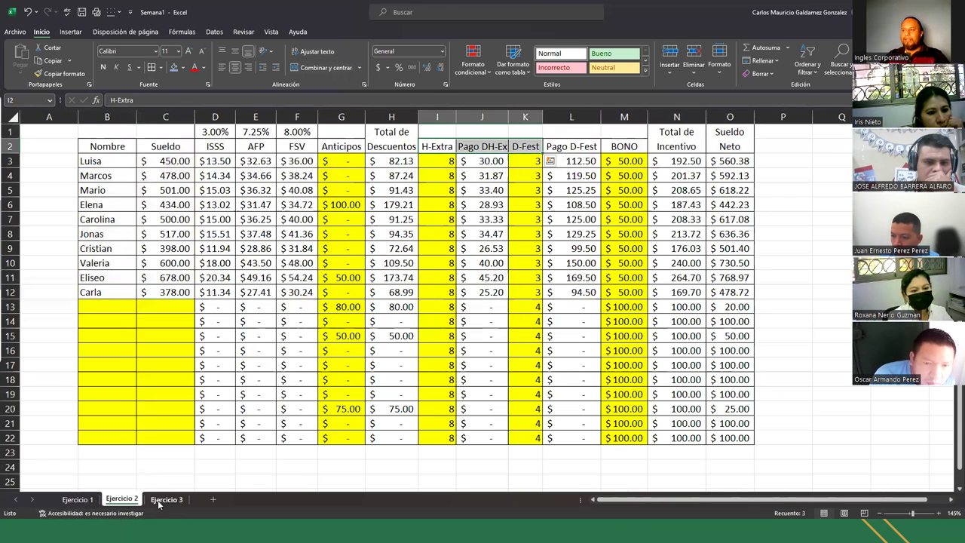
click(165, 498)
click(434, 209)
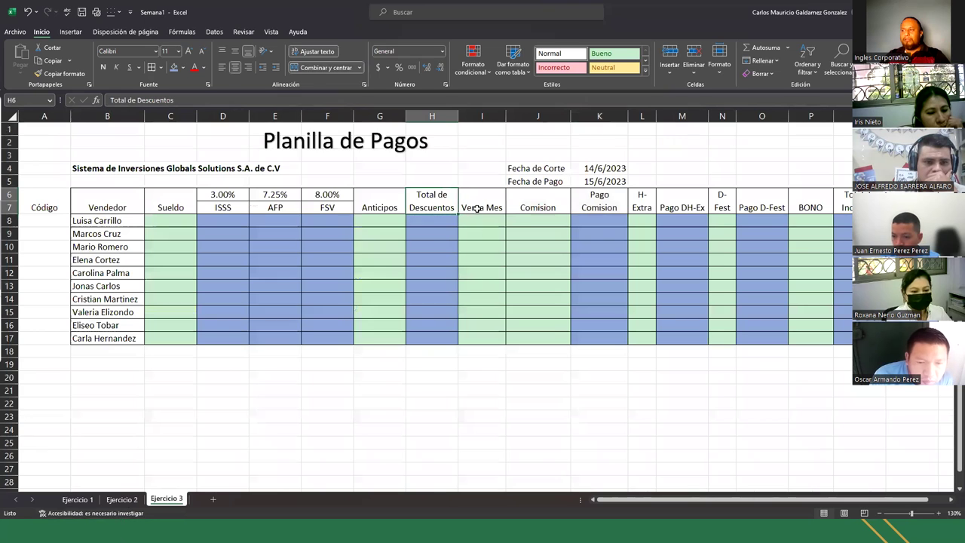
drag(477, 209, 589, 210)
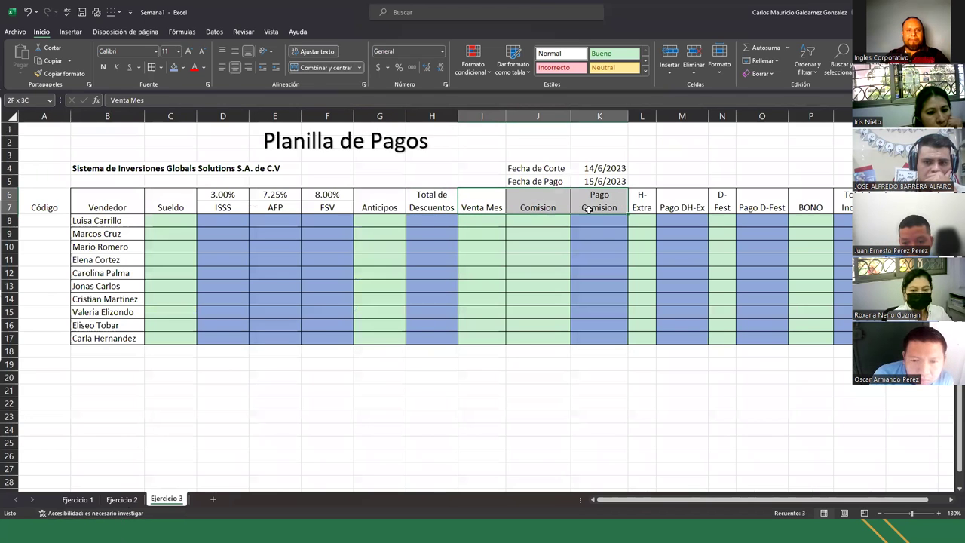
click(32, 207)
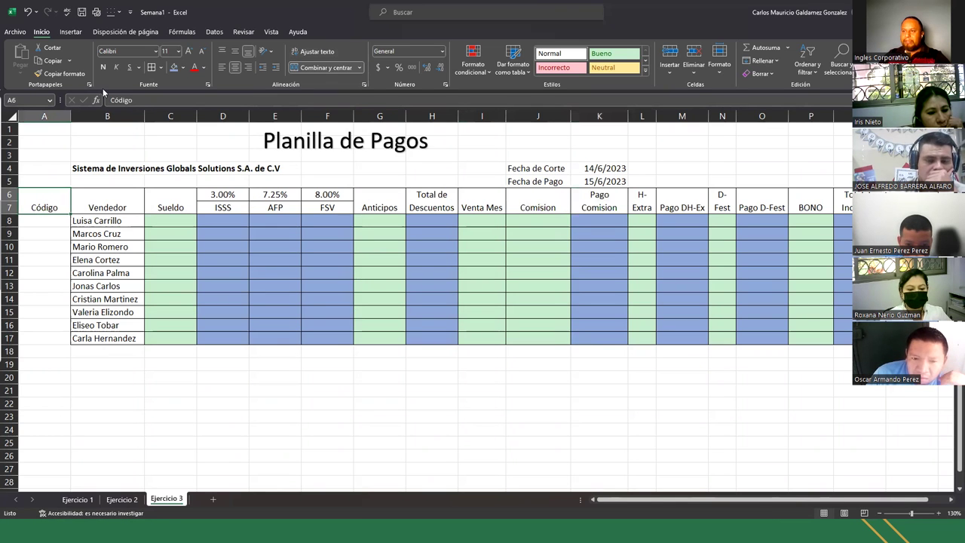
shift+click(41, 338)
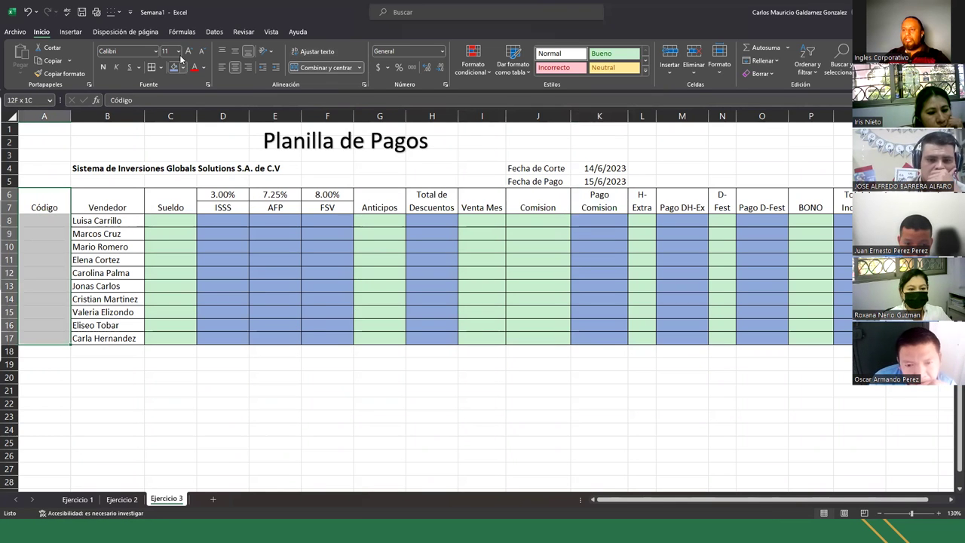
click(45, 220)
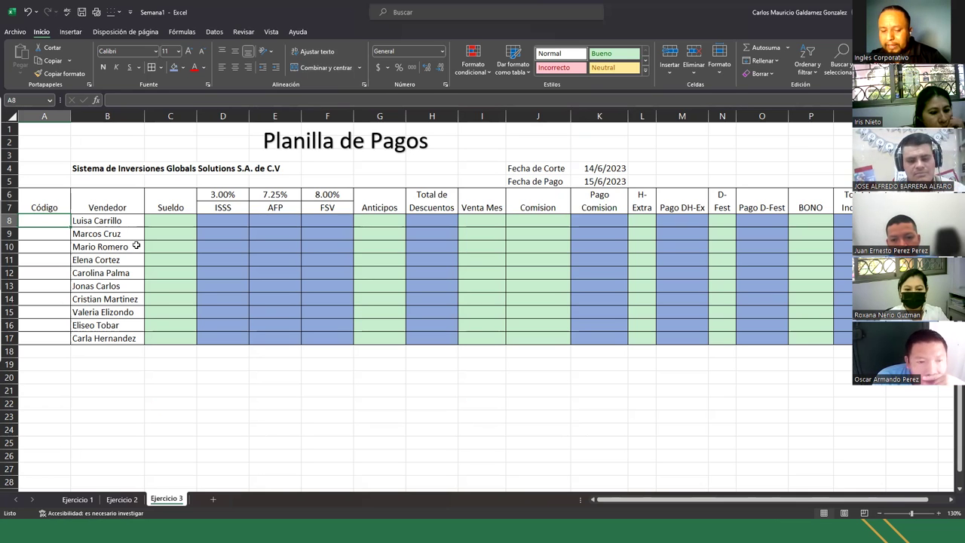
Step: Enter codes EF01-101 and EF01-102 in the first two Código cells
text(E)
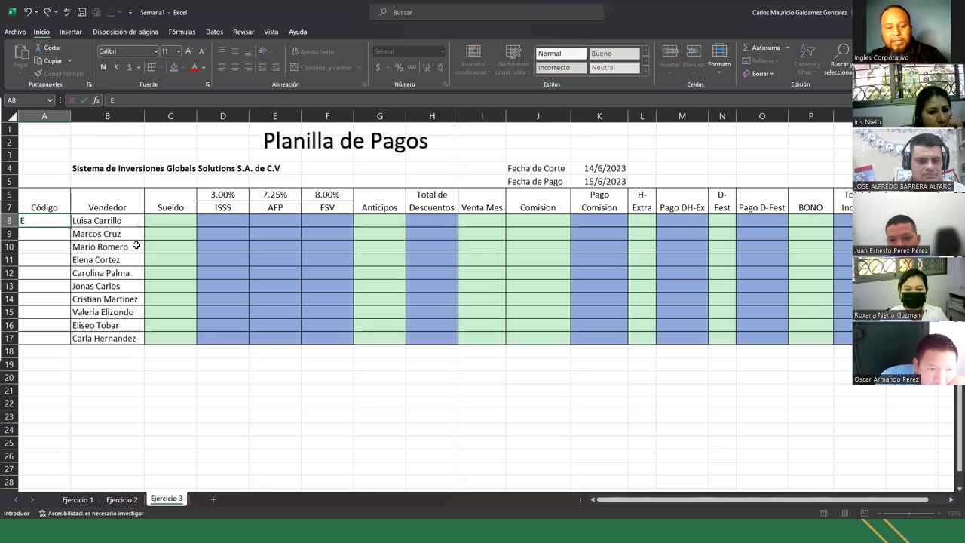
text(F01-101)
key(Return)
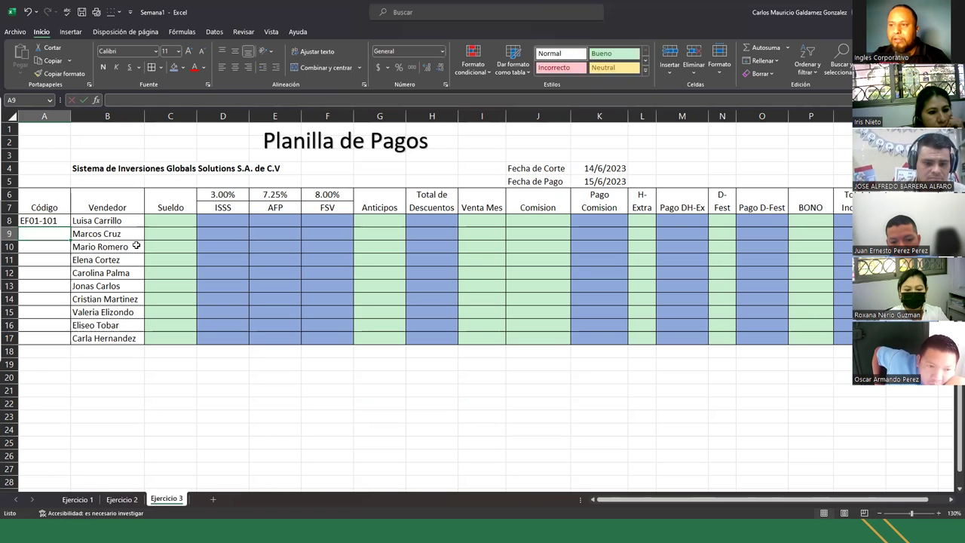
text(e)
key(BackSpace)
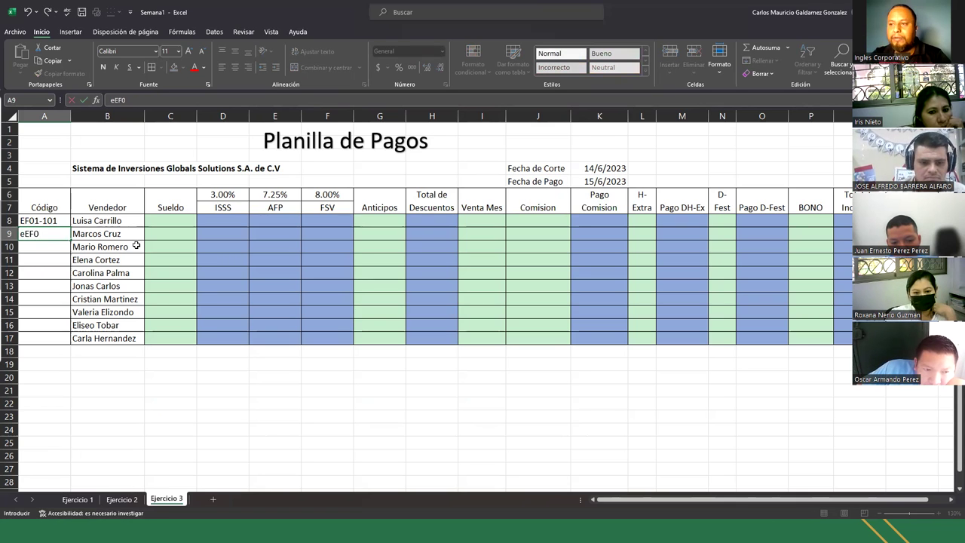
key(BackSpace)
key(BackSpace)
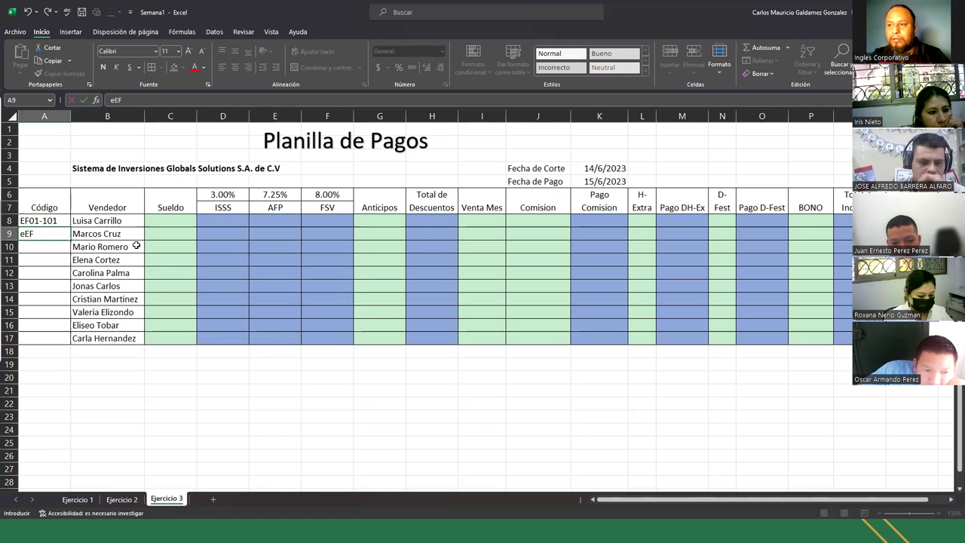
key(BackSpace)
key(BackSpace)
text(E)
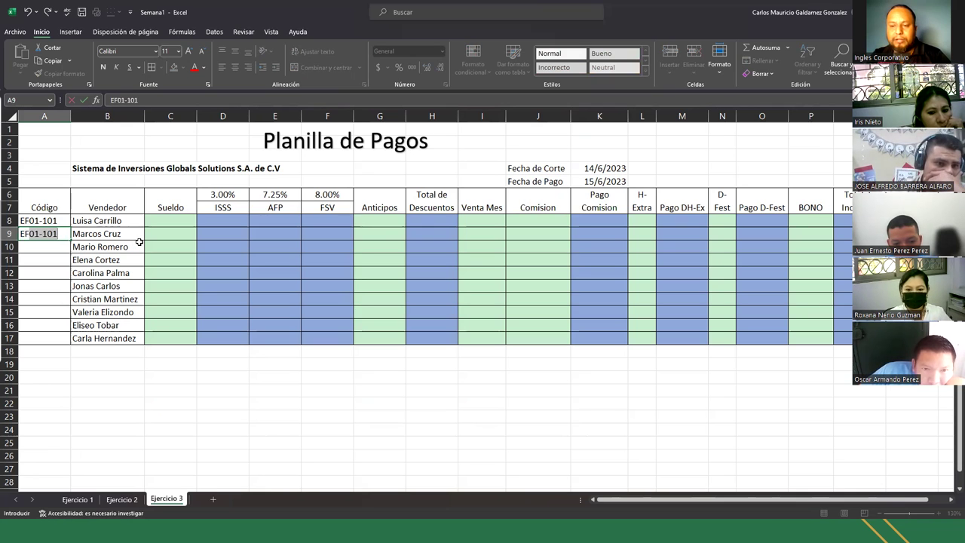
click(158, 100)
key(BackSpace)
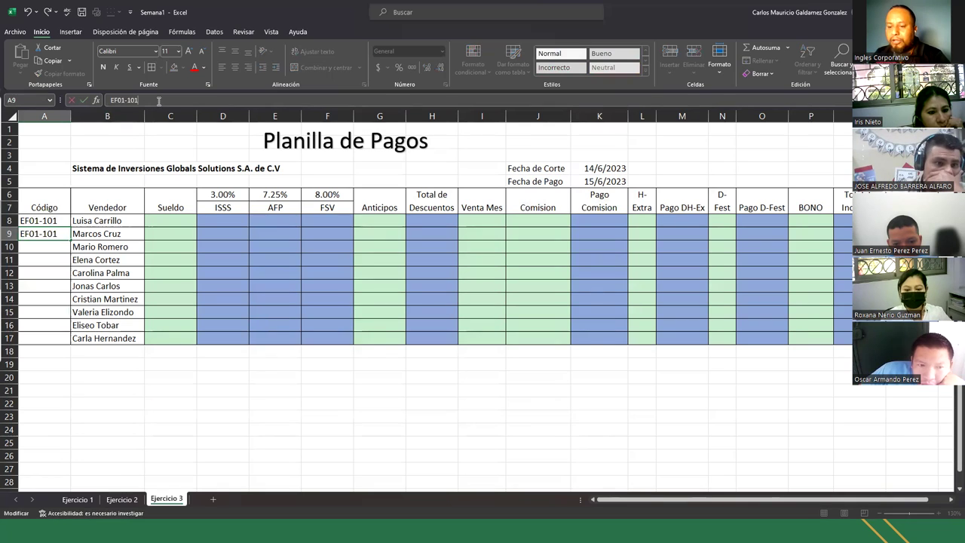
text(2)
key(Return)
mouse_move(39, 220)
mouse_down()
mouse_move(46, 234)
mouse_move(65, 235)
mouse_move(49, 337)
mouse_up()
drag(49, 341, 50, 342)
click(63, 372)
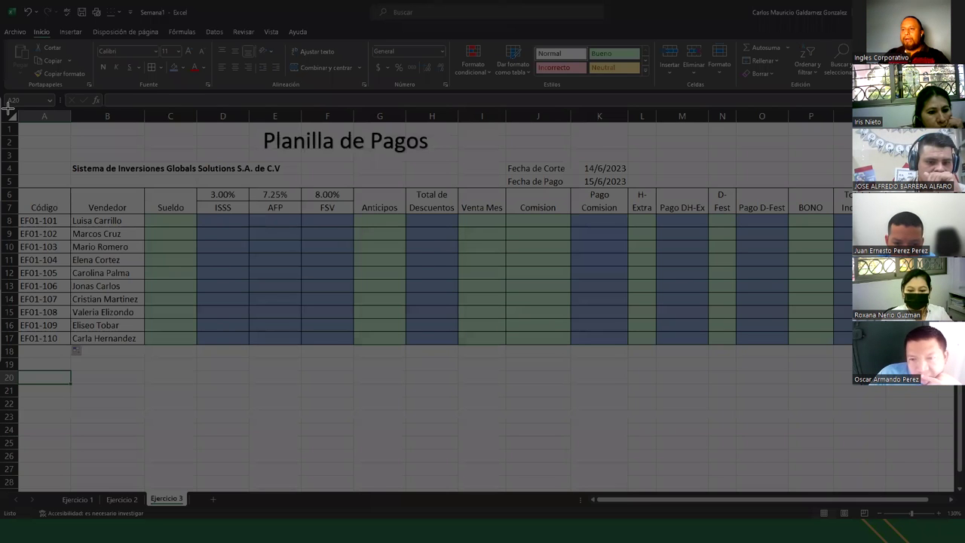
drag(8, 108, 853, 366)
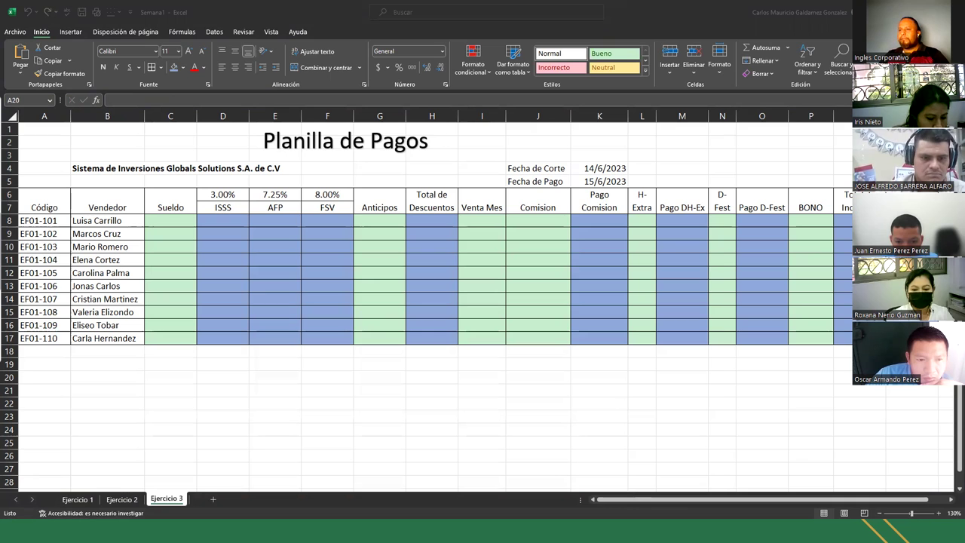
drag(121, 220, 121, 338)
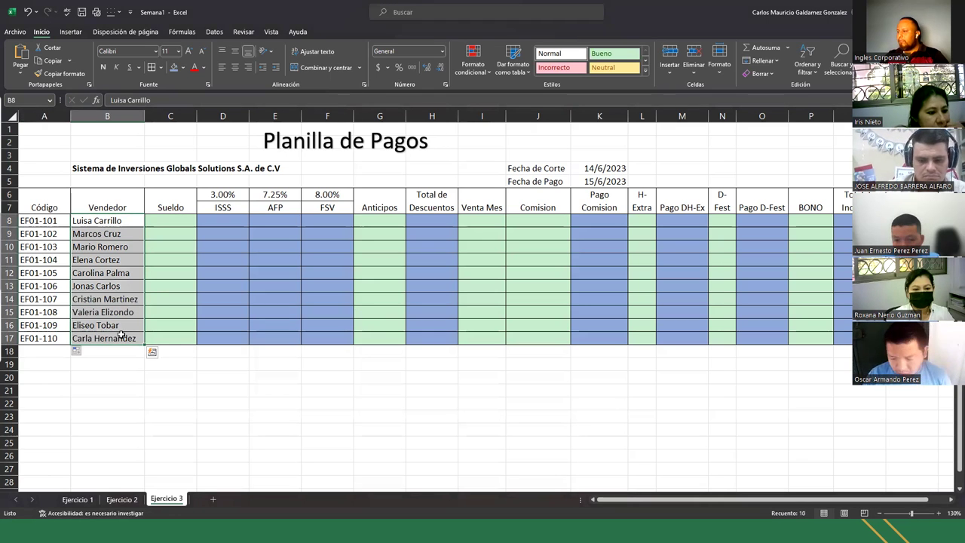
click(121, 225)
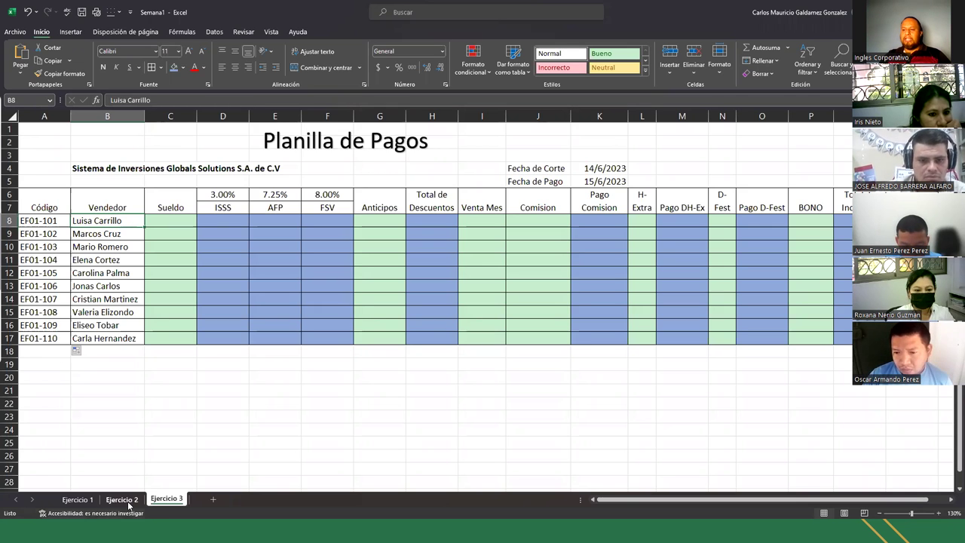
key(ctrl+Page_Up)
drag(117, 167, 105, 292)
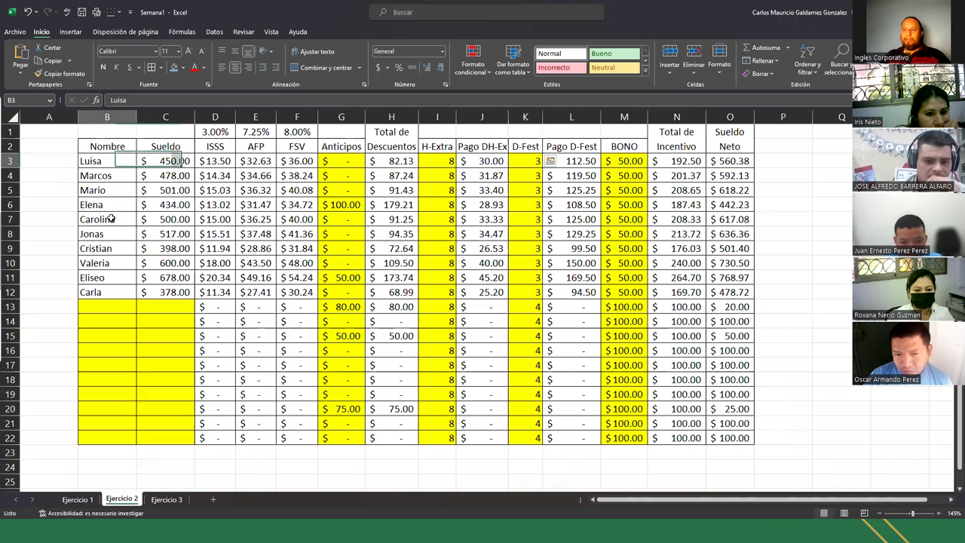
click(166, 499)
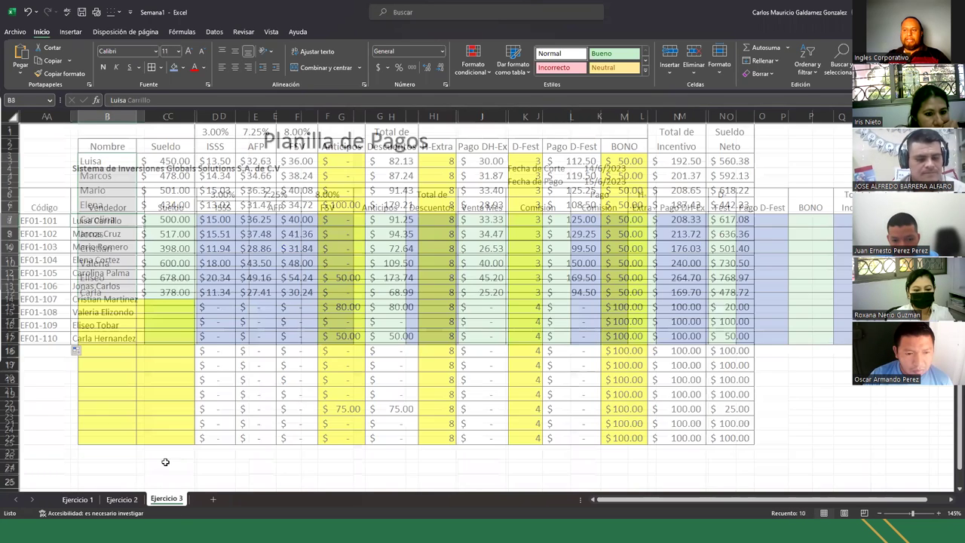
drag(96, 220, 100, 339)
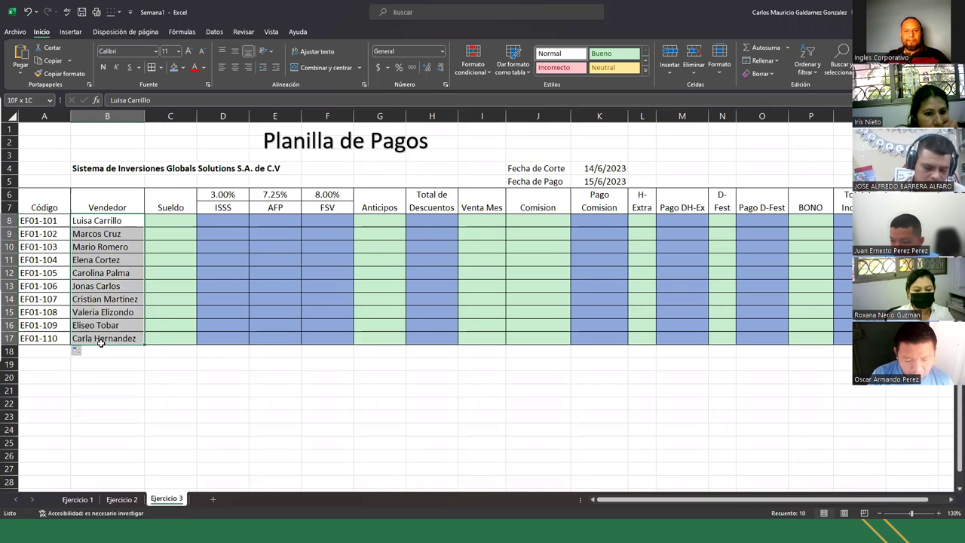
click(105, 310)
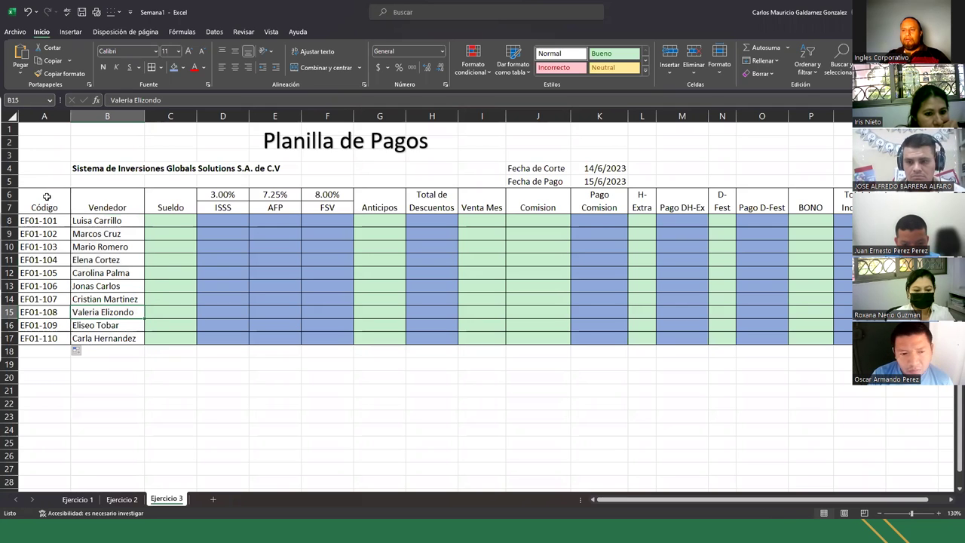
drag(111, 197, 453, 336)
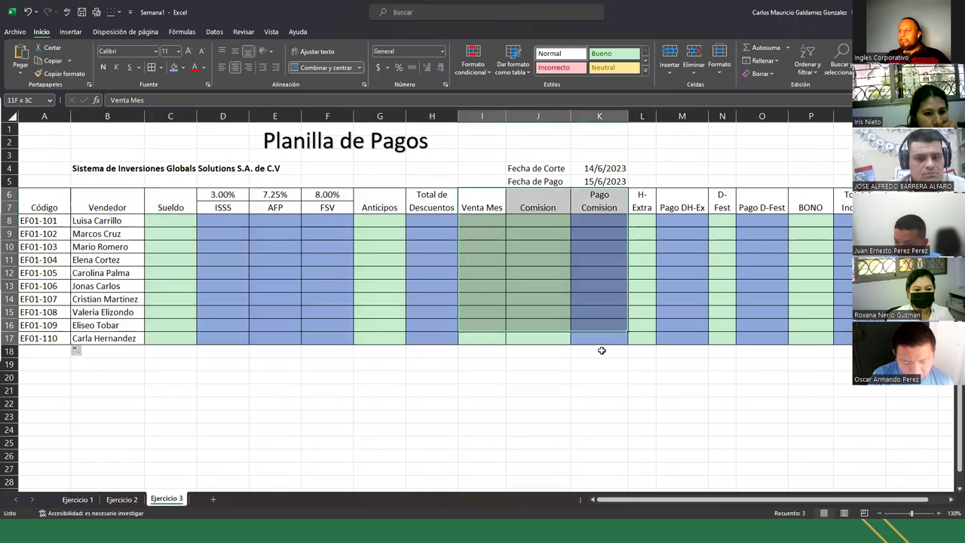
drag(642, 197, 844, 337)
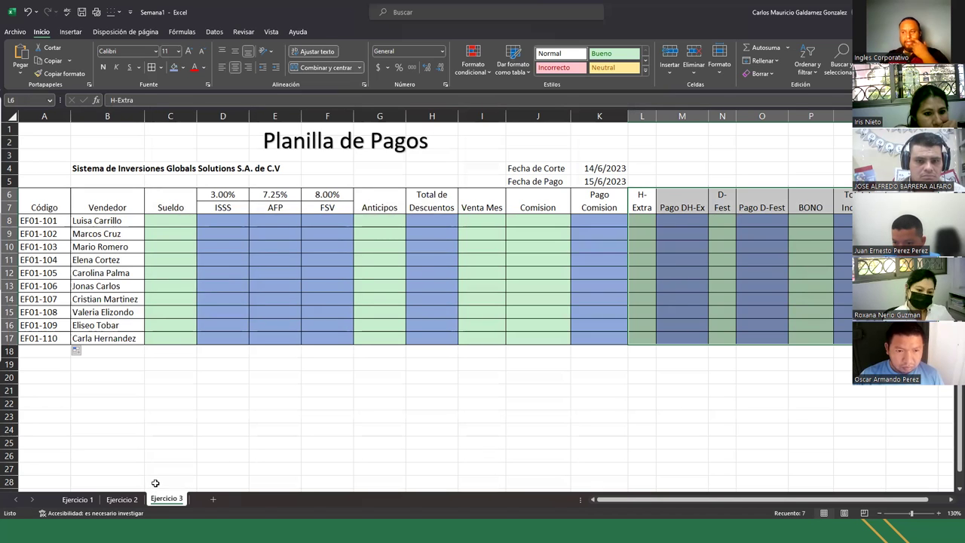
click(215, 288)
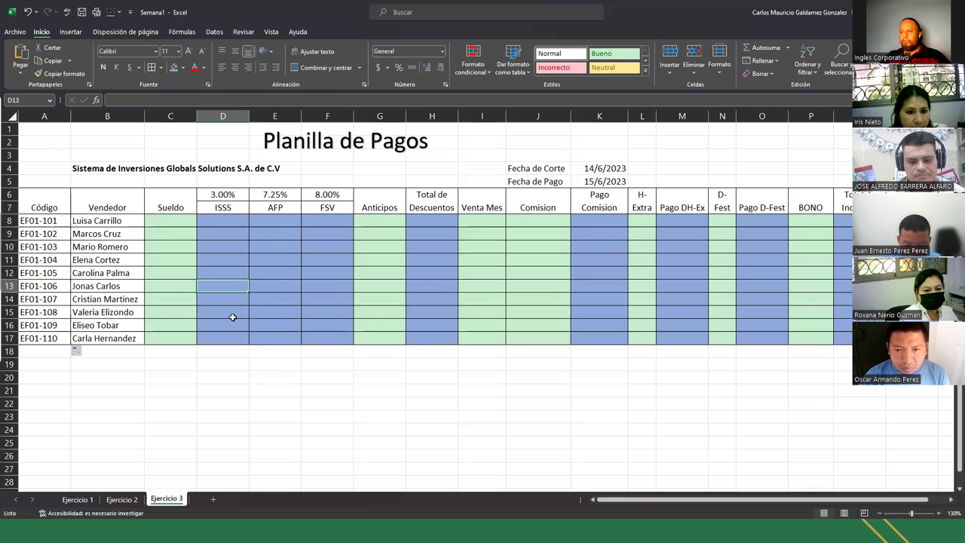
Step: Narrow the Código column and size column B to the salesperson names
click(111, 169)
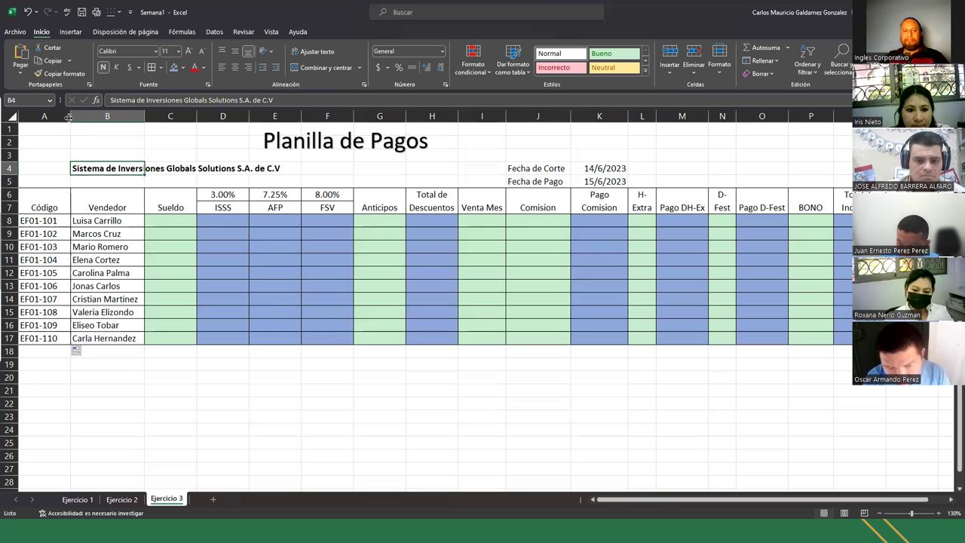
drag(67, 117, 57, 117)
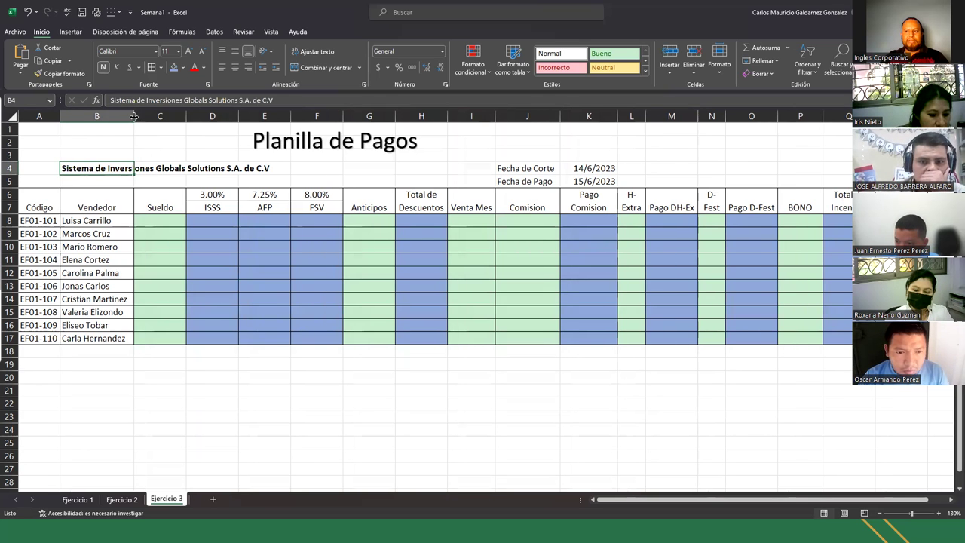
double_click(133, 116)
drag(280, 117, 129, 140)
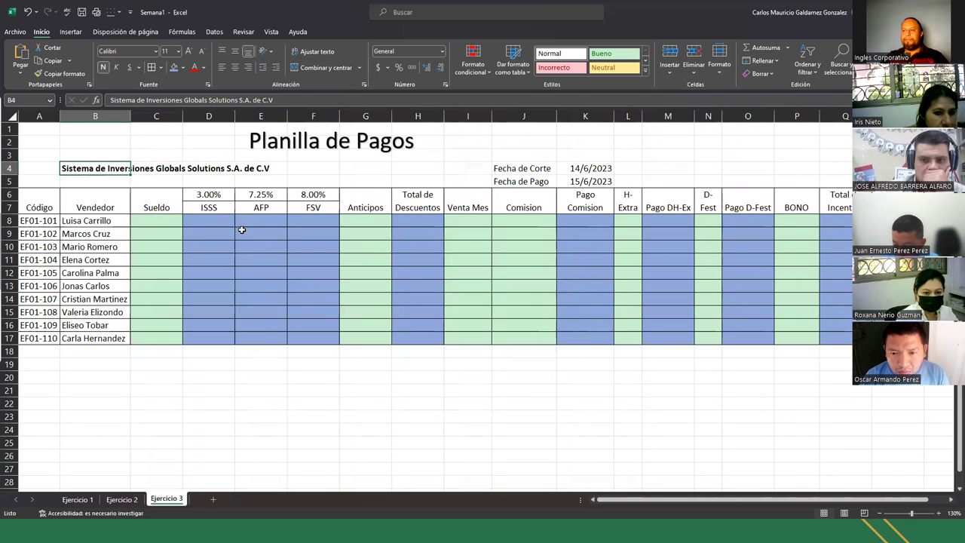
Step: Resize the Sueldo, Comision, Pago DH-Ex and Pago D-Fest columns to compact the table
drag(182, 119, 309, 116)
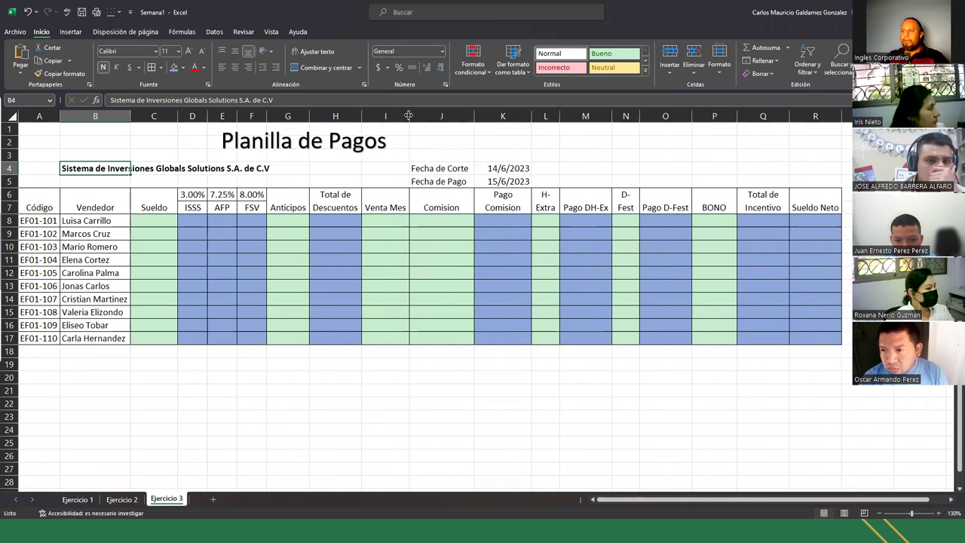
click(473, 118)
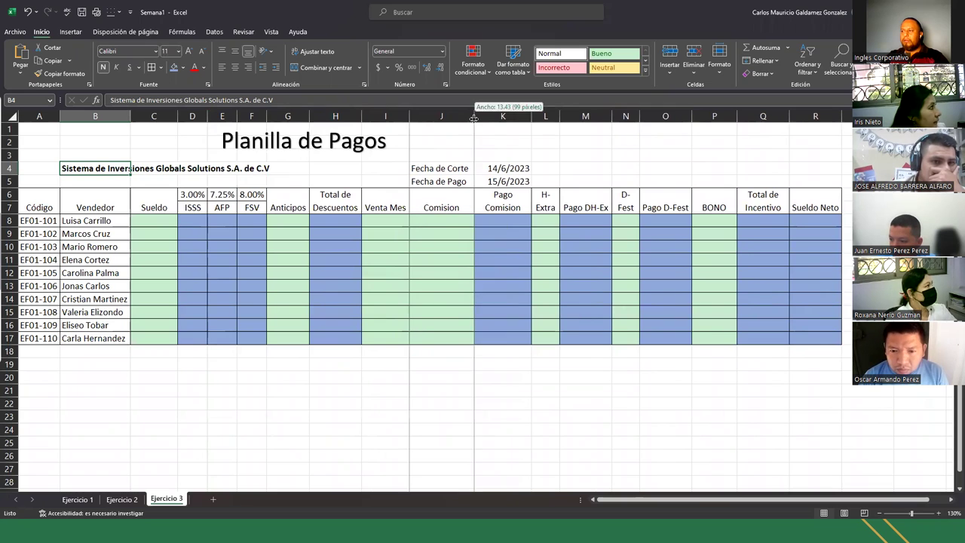
drag(473, 120, 396, 118)
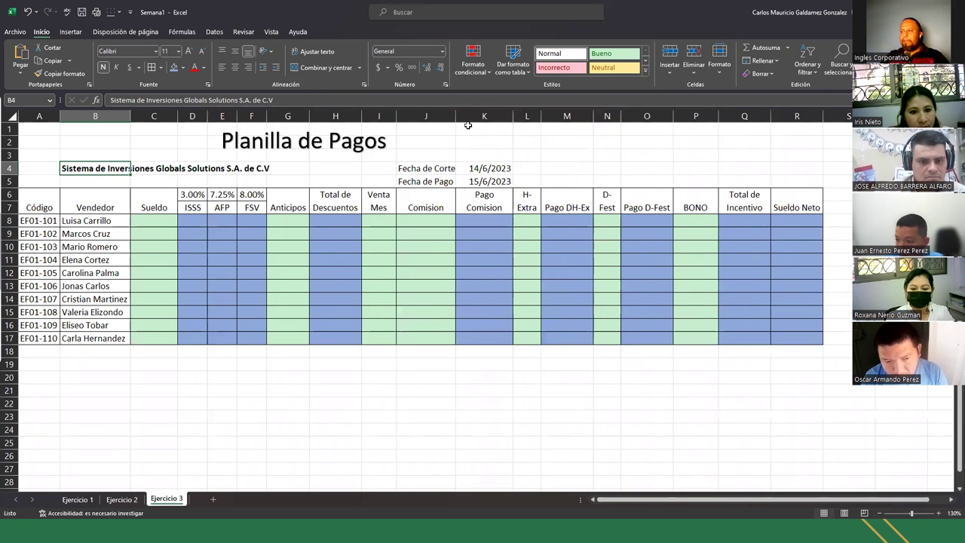
drag(588, 115, 574, 116)
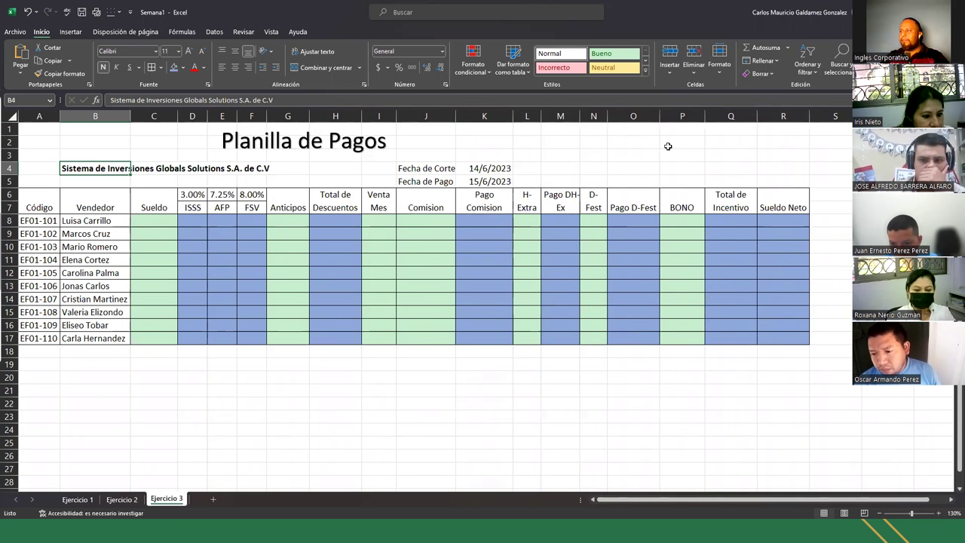
mouse_move(660, 116)
mouse_down()
mouse_move(650, 116)
mouse_move(766, 116)
mouse_up()
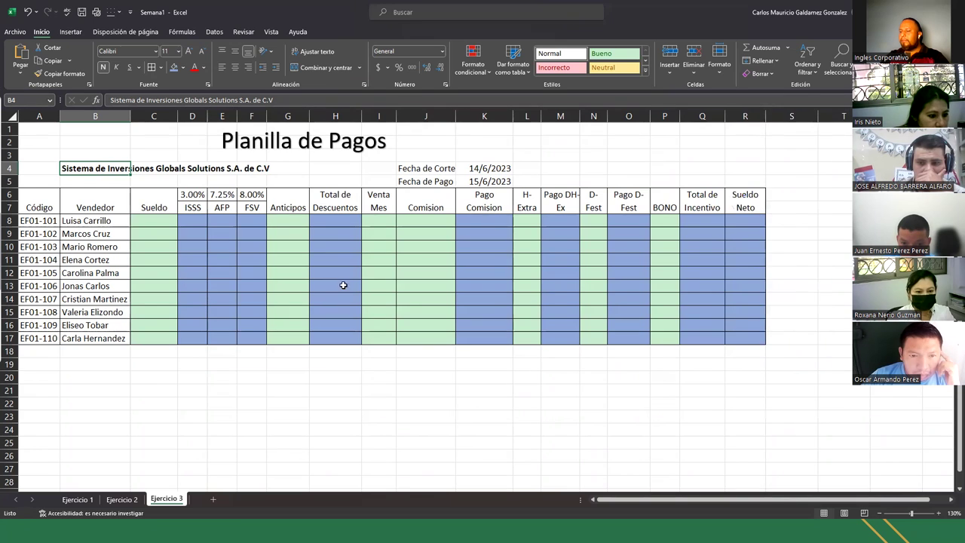
Step: Zoom the Planilla de Pagos sheet from 130% to 160%
scroll(226, 322, up, 1)
scroll(224, 319, up, 1)
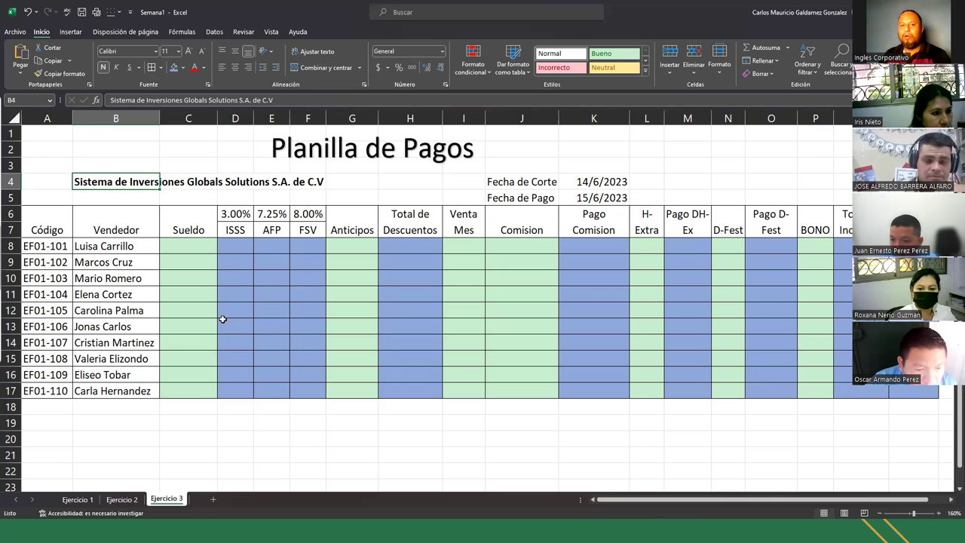
click(334, 350)
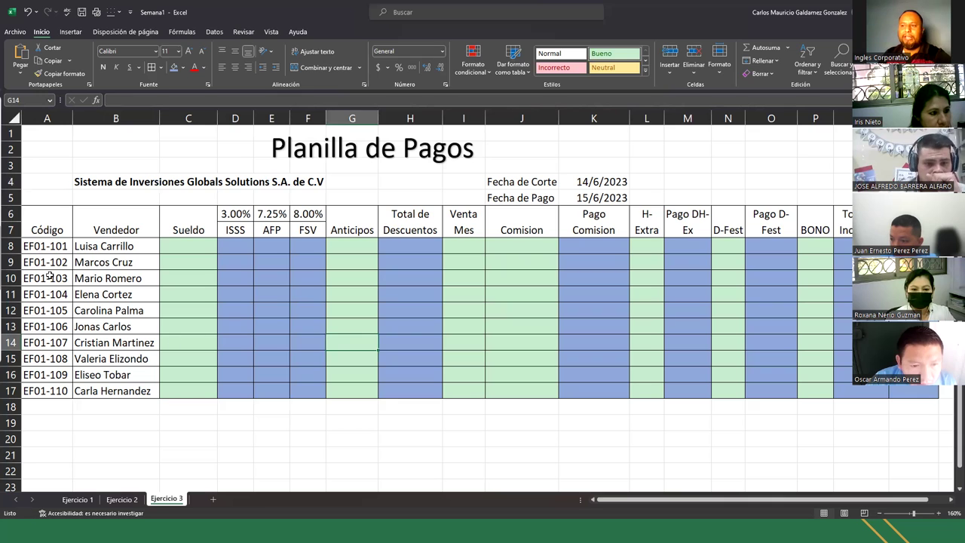
drag(45, 226, 45, 391)
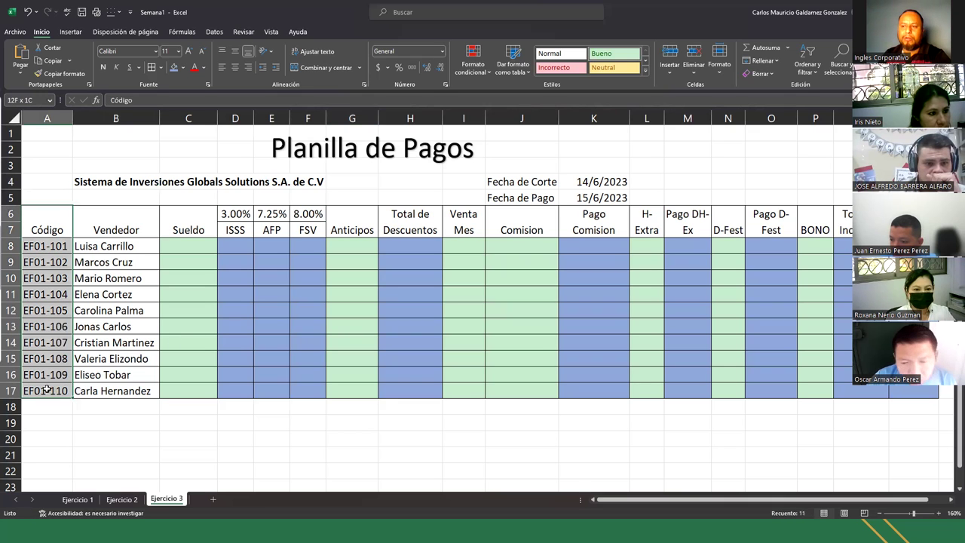
drag(108, 226, 123, 391)
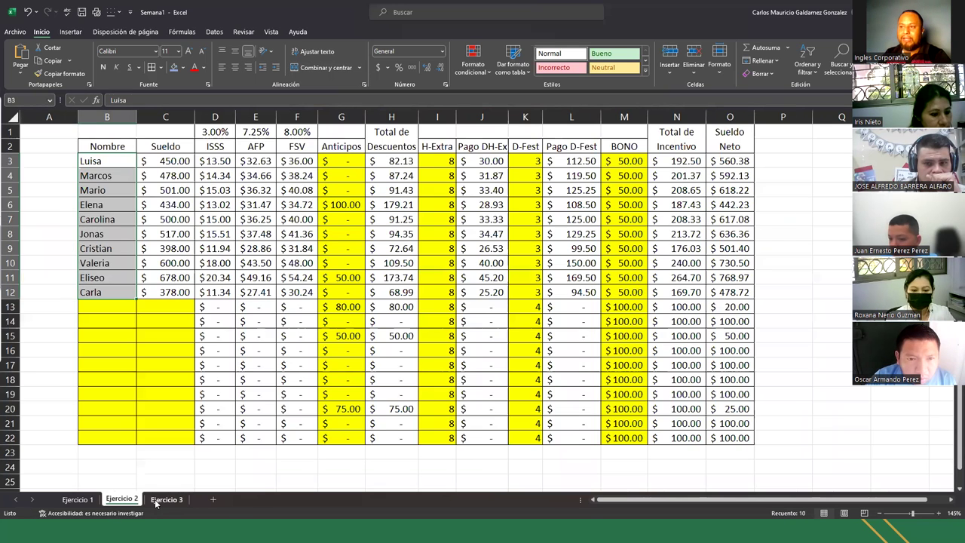
click(160, 499)
drag(125, 246, 133, 392)
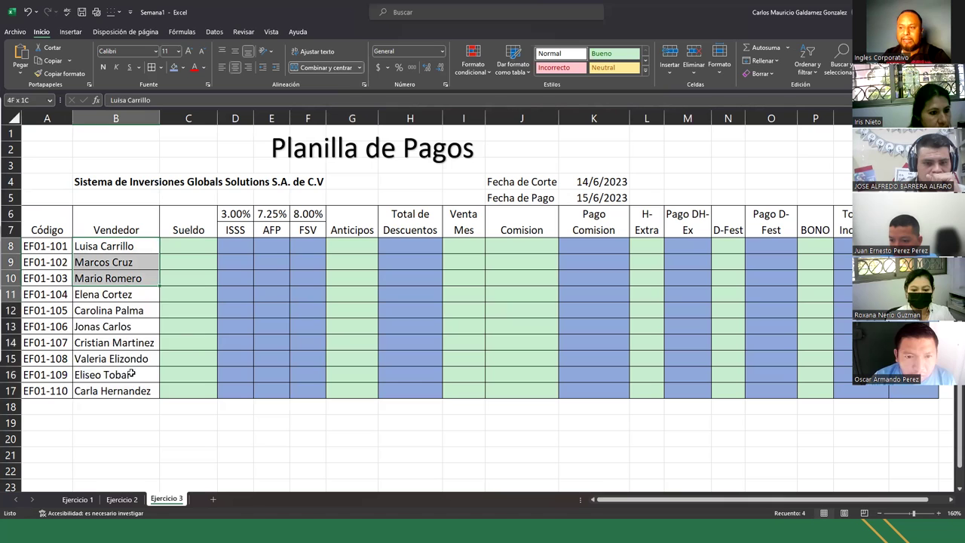
click(331, 145)
click(178, 272)
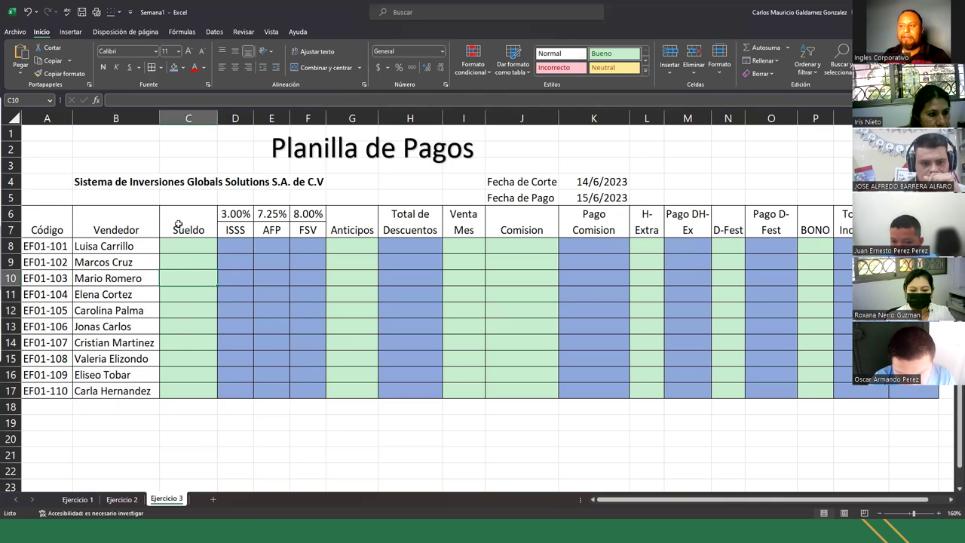
mouse_move(179, 223)
mouse_down()
mouse_move(419, 249)
mouse_move(403, 391)
mouse_up()
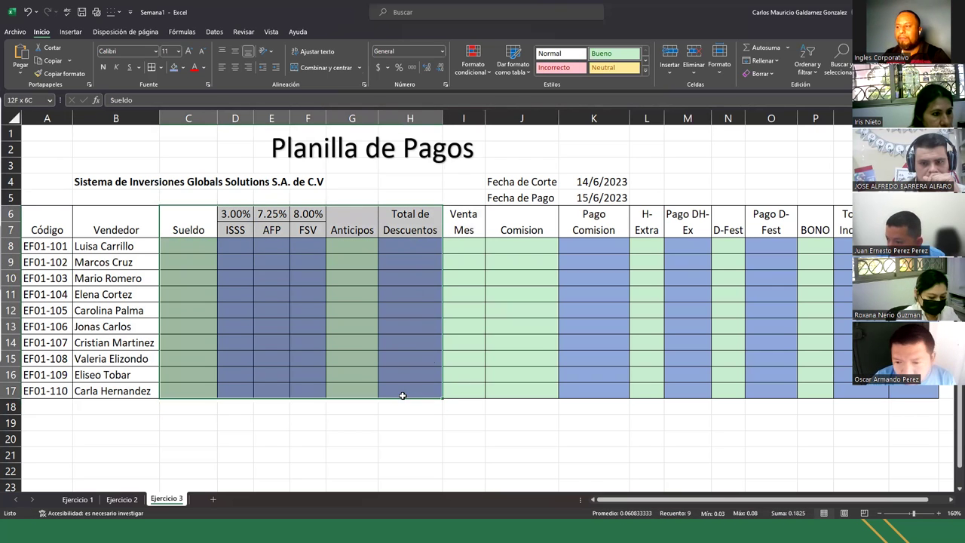
click(463, 216)
mouse_move(463, 216)
mouse_down()
mouse_move(571, 248)
mouse_move(563, 385)
mouse_up()
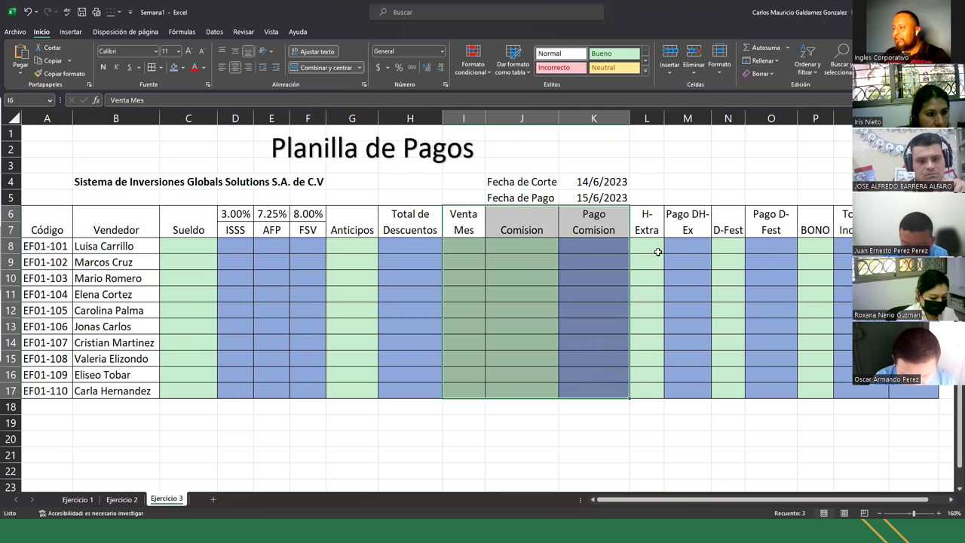
mouse_move(642, 219)
mouse_down()
mouse_move(721, 249)
mouse_move(850, 250)
mouse_move(903, 388)
mouse_up()
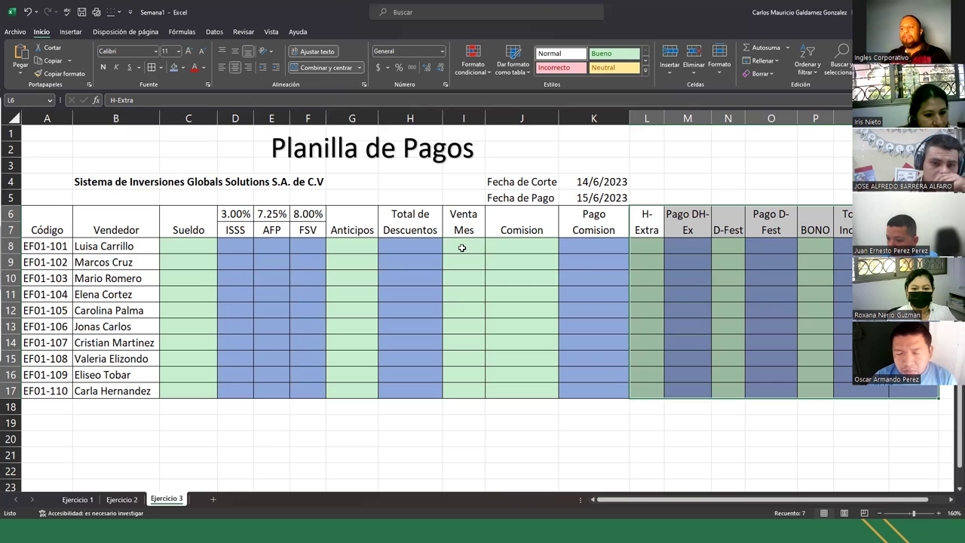
drag(462, 247, 582, 386)
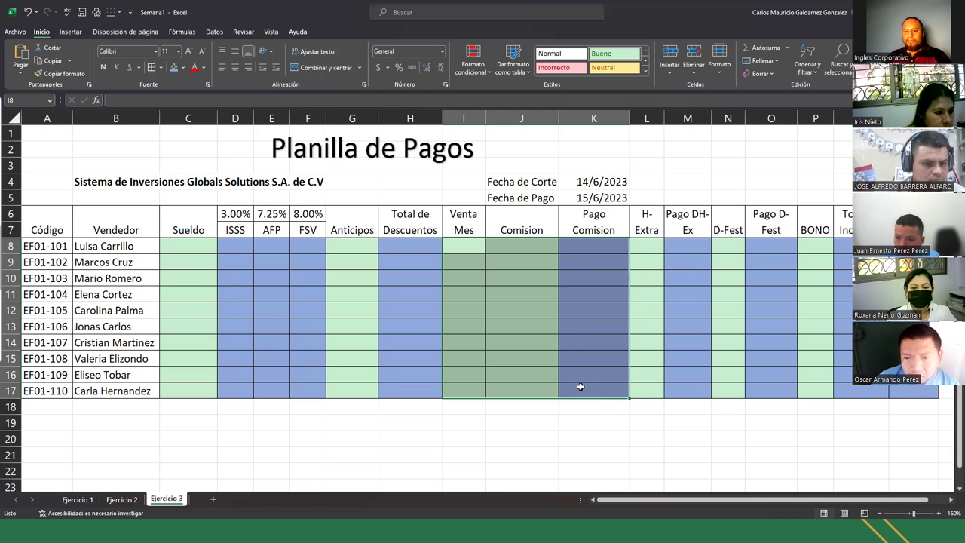
click(403, 330)
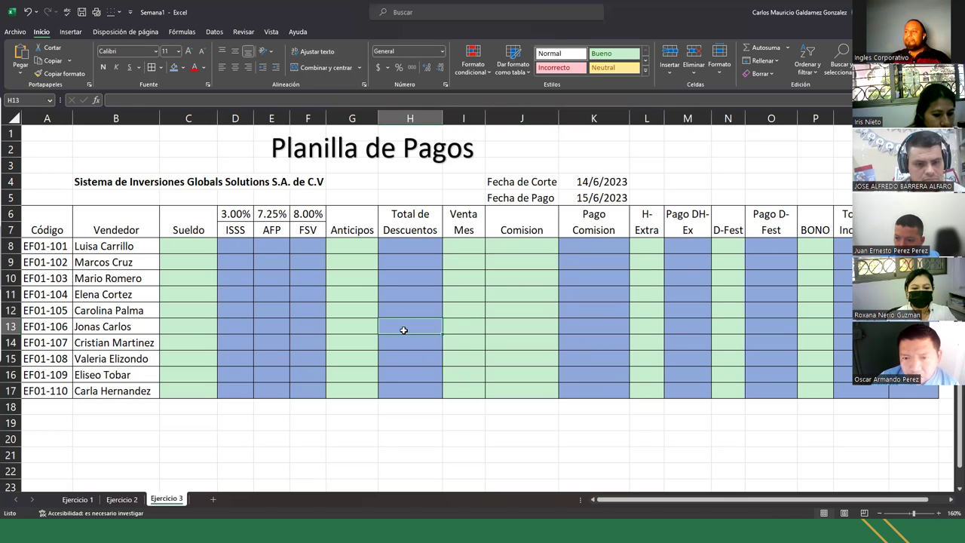
Step: Right-align the ISSS, AFP and FSV rates in D6:F6 with two decimals
drag(235, 214, 309, 214)
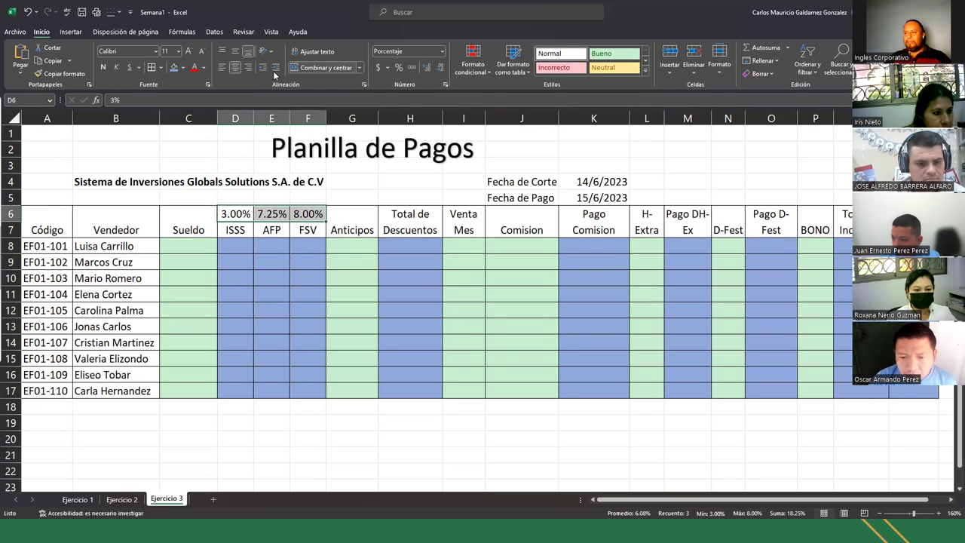
click(250, 68)
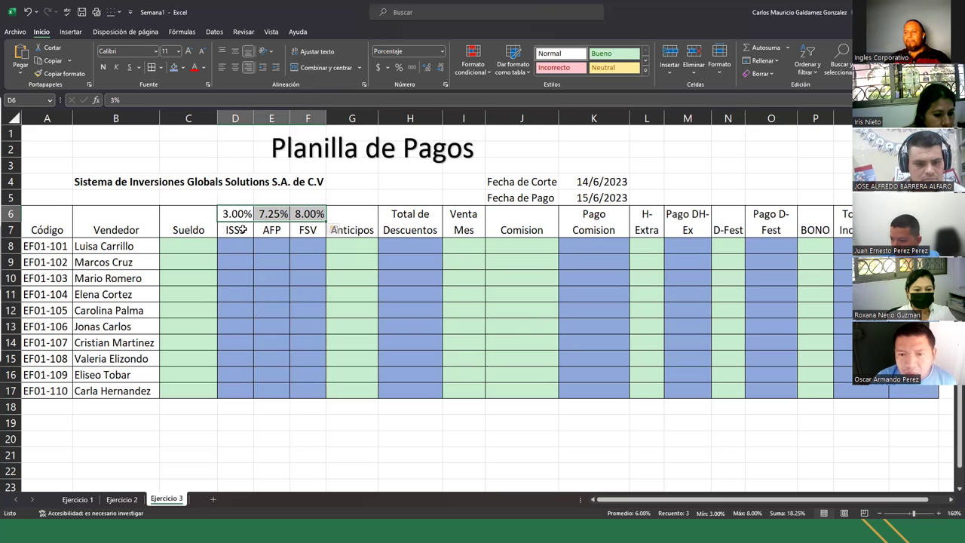
click(441, 67)
click(426, 68)
click(228, 246)
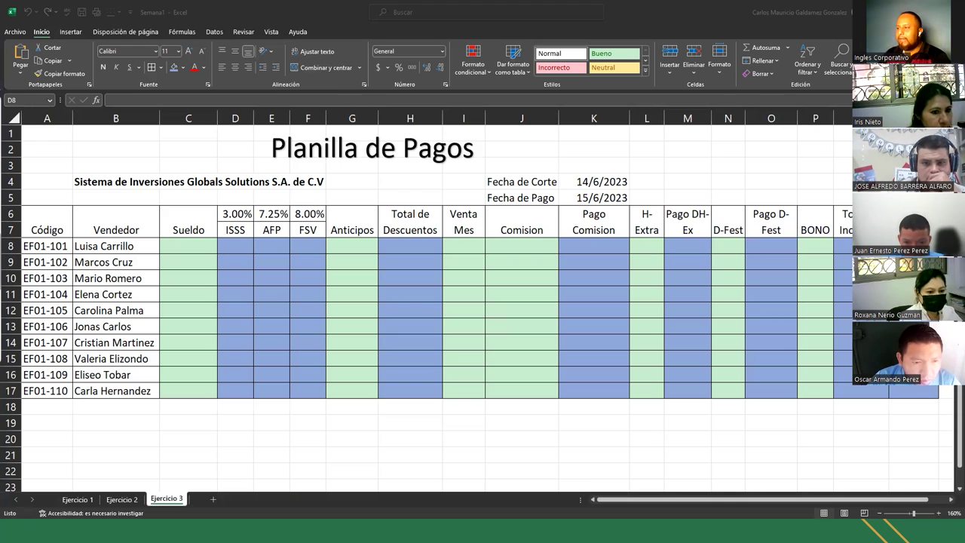
text(=)
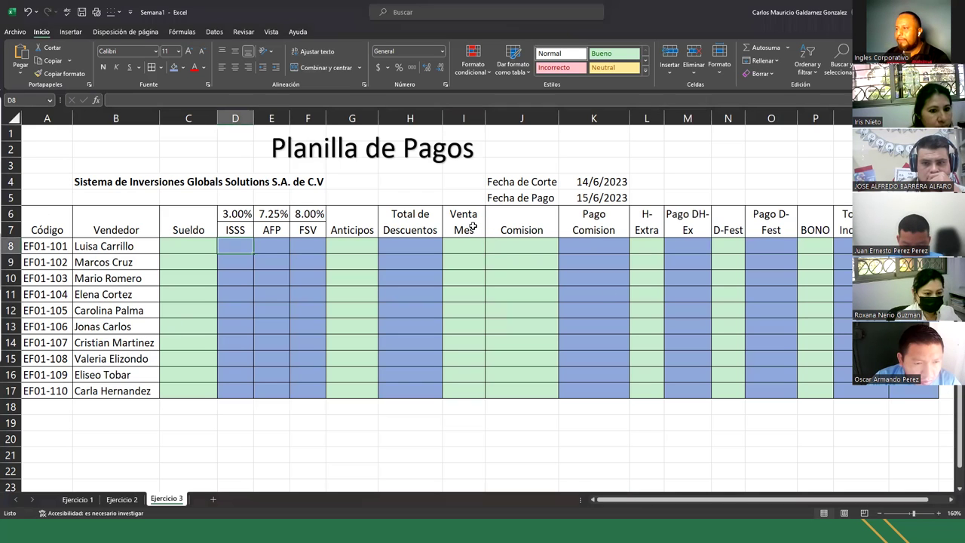
drag(472, 226, 598, 388)
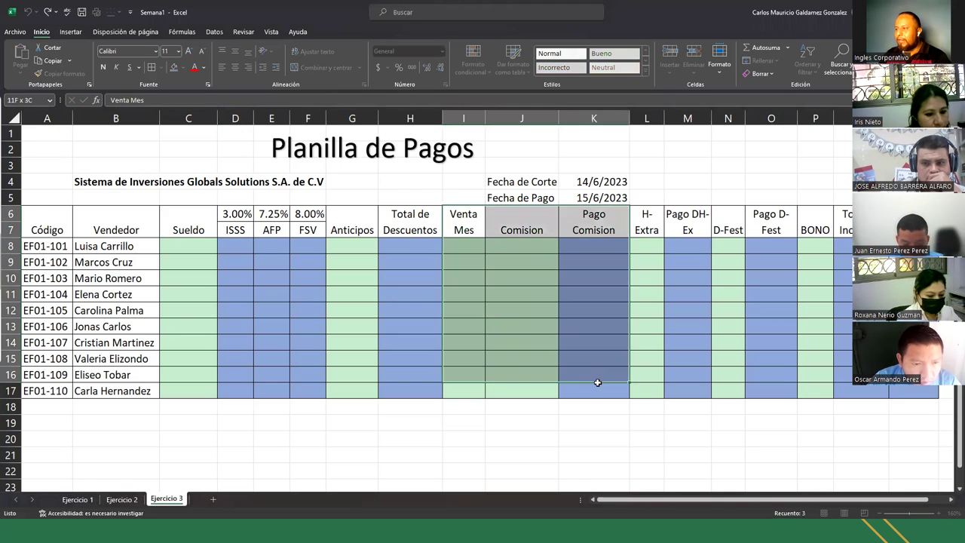
click(518, 342)
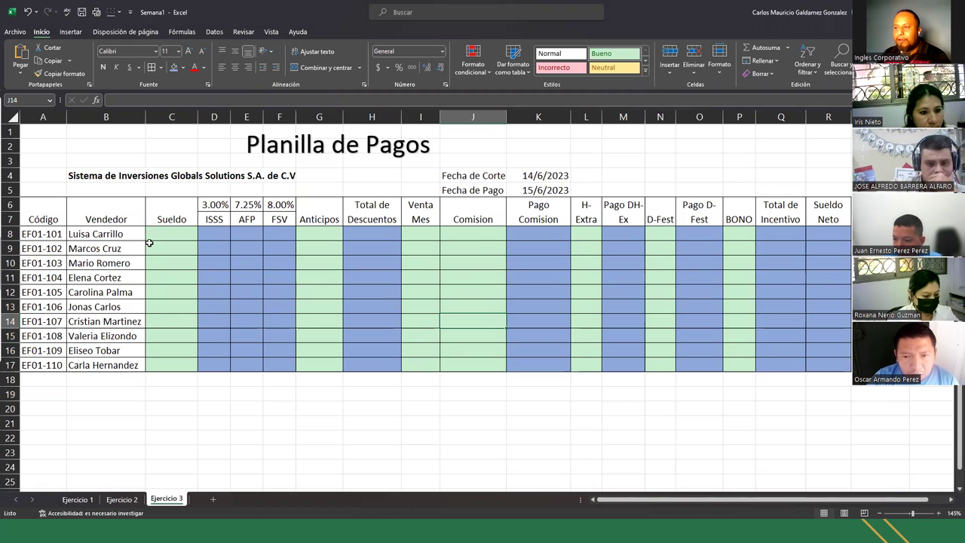
Step: Select the Sueldo through Comision amount cells for all ten employees
drag(175, 233, 387, 356)
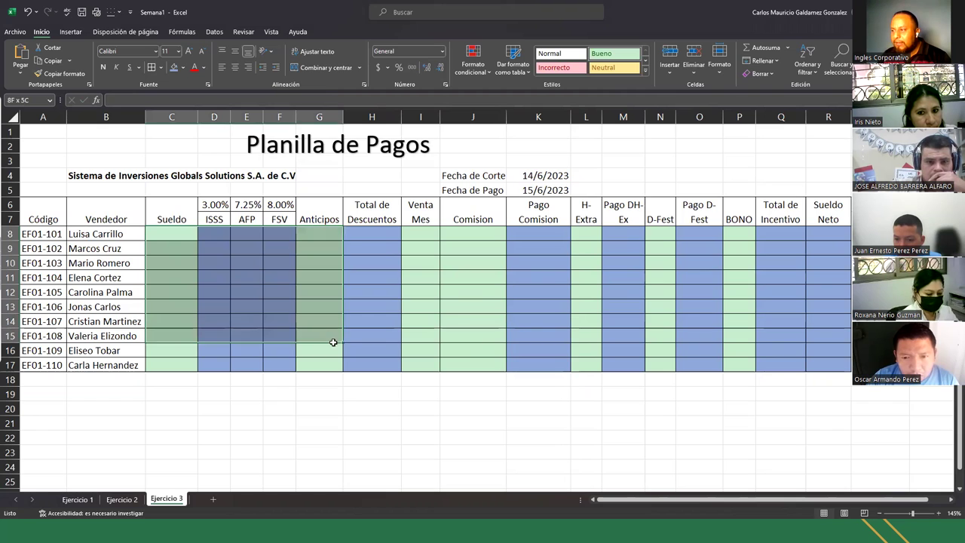
drag(386, 356, 417, 366)
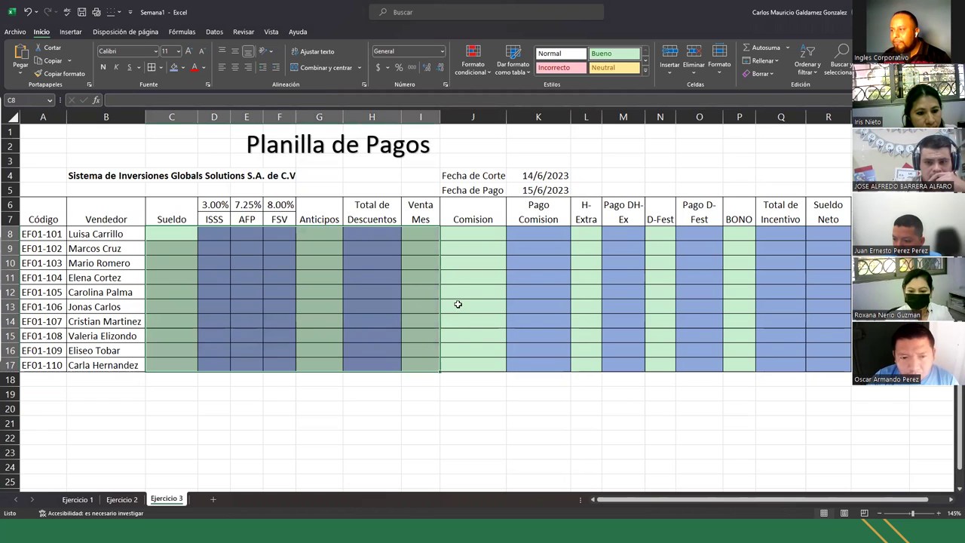
shift+click(484, 362)
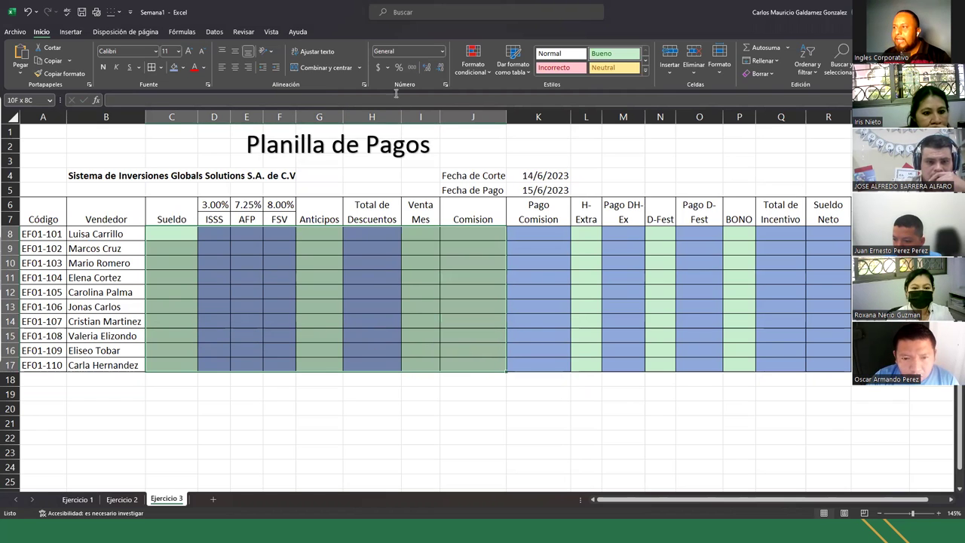
Step: Apply Contabilidad format to the selected amounts and the Pago Comision cells
click(442, 51)
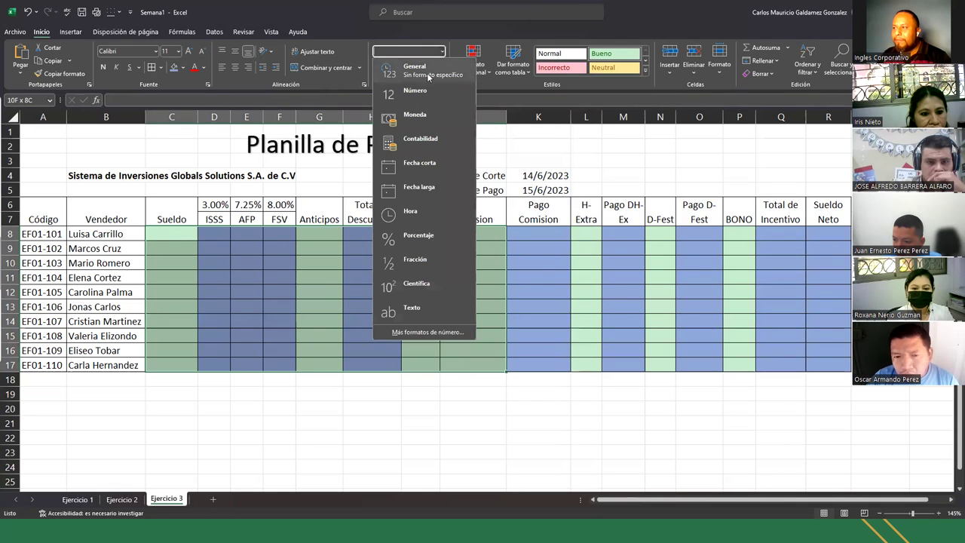
click(417, 141)
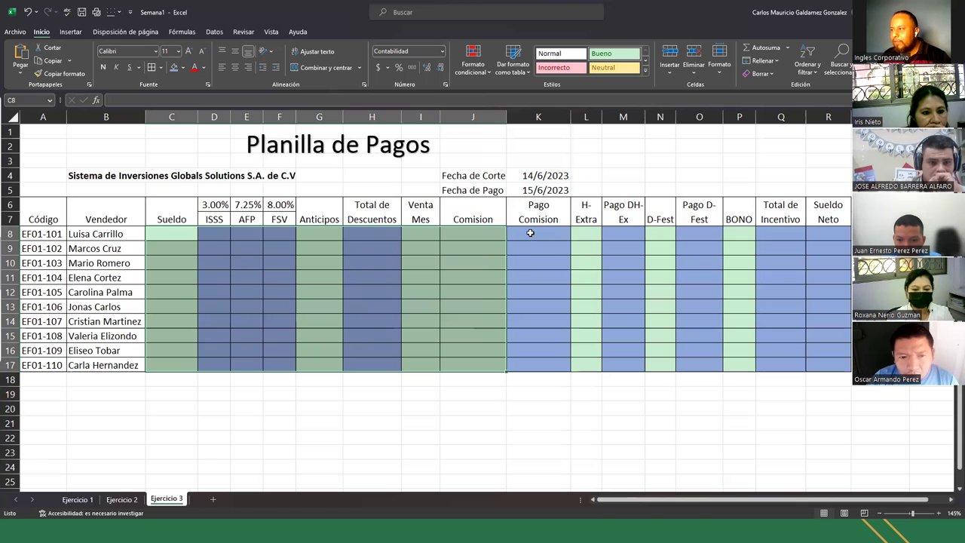
drag(530, 233, 538, 365)
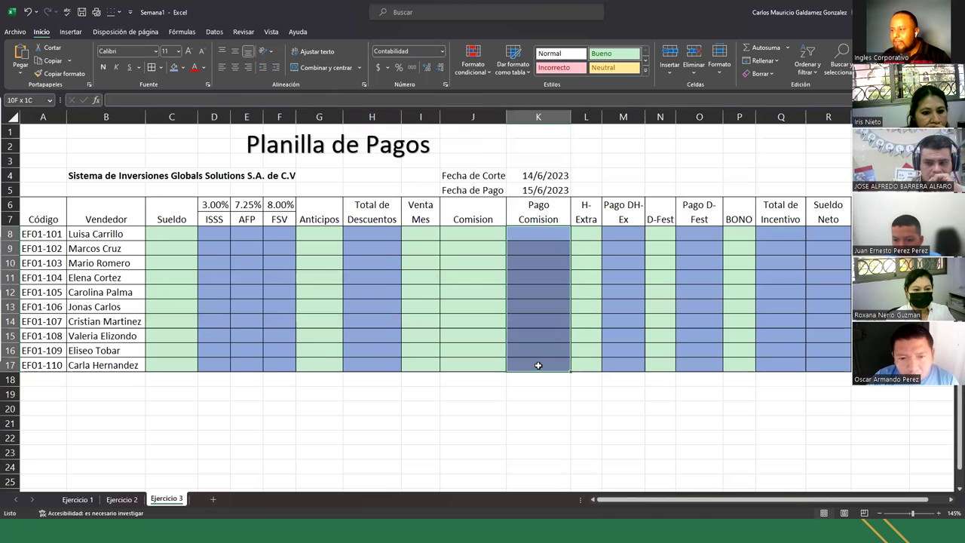
click(441, 52)
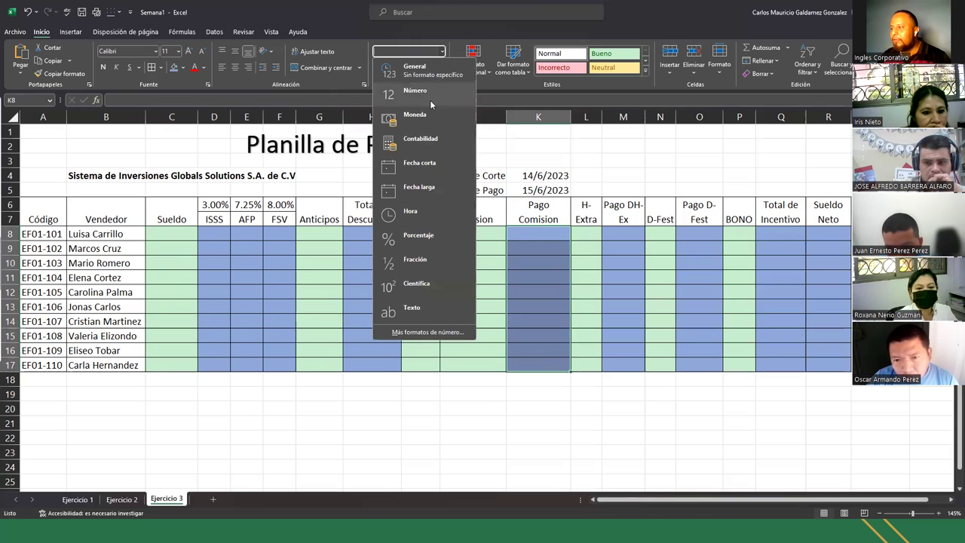
click(422, 140)
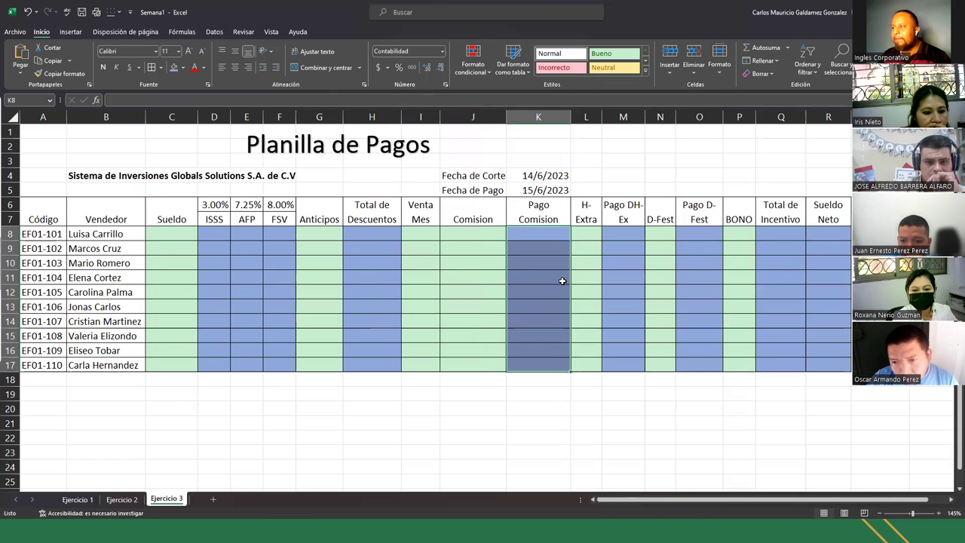
Step: Apply Contabilidad format to the Pago DH-Ex, Pago D-Fest and BONO columns
drag(622, 233, 618, 365)
ctrl+drag(697, 234, 697, 364)
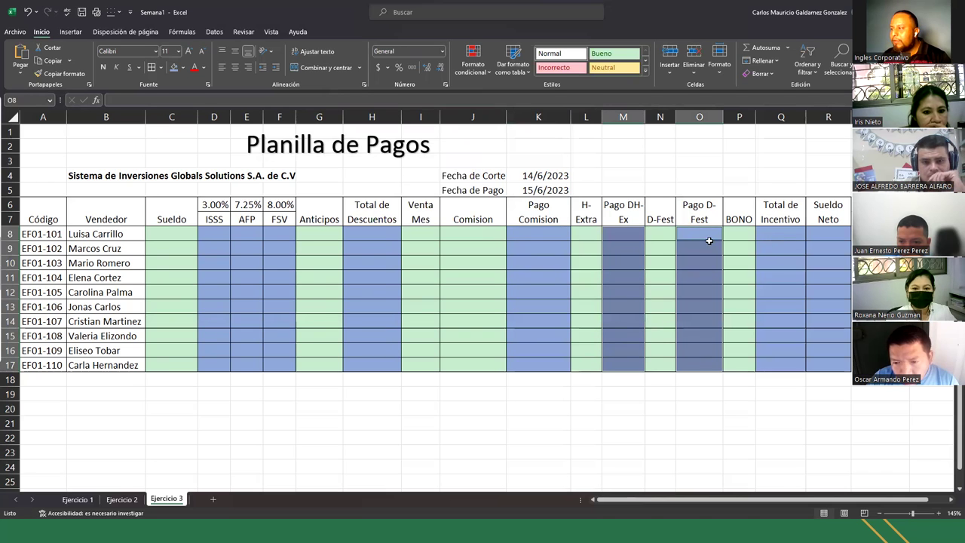
mouse_move(742, 234)
ctrl+mouse_down()
mouse_move(760, 327)
mouse_move(818, 359)
ctrl+mouse_up()
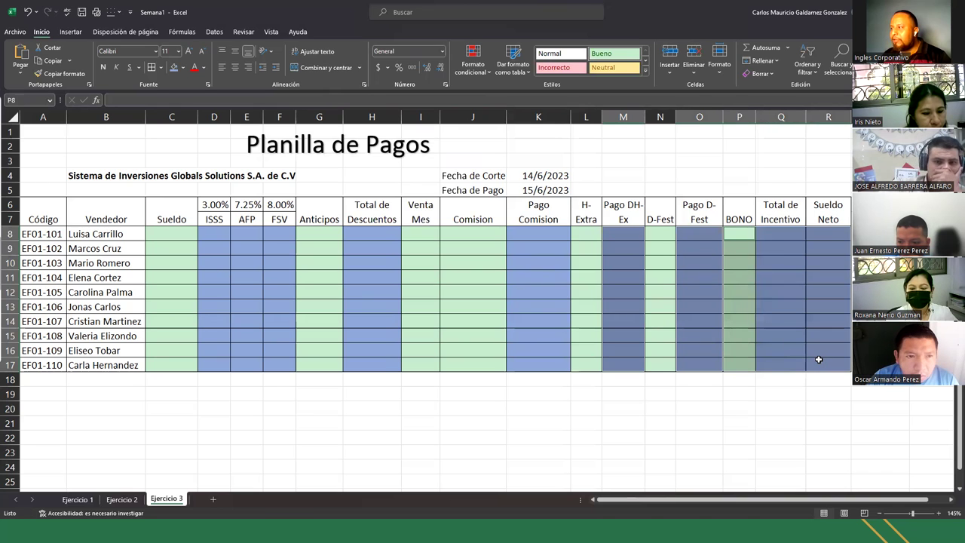
click(442, 51)
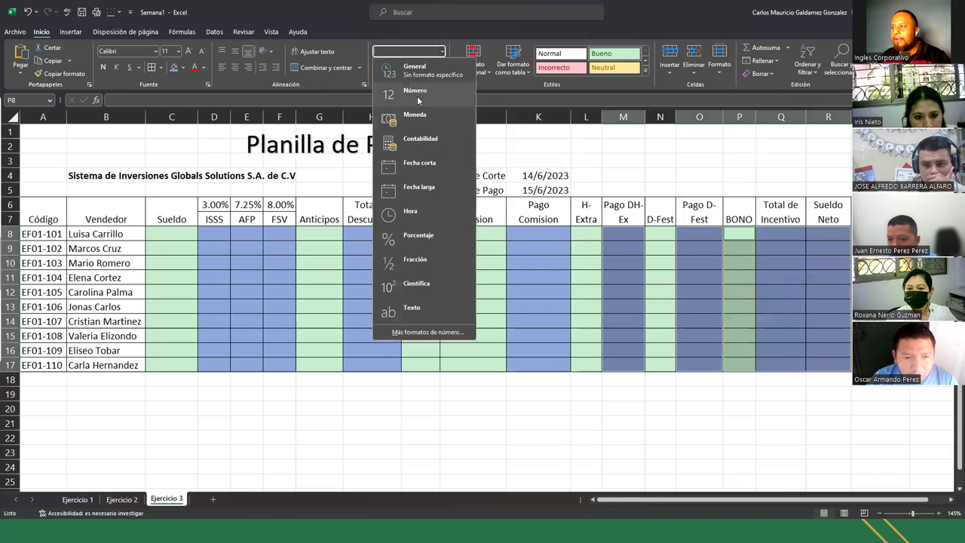
click(419, 139)
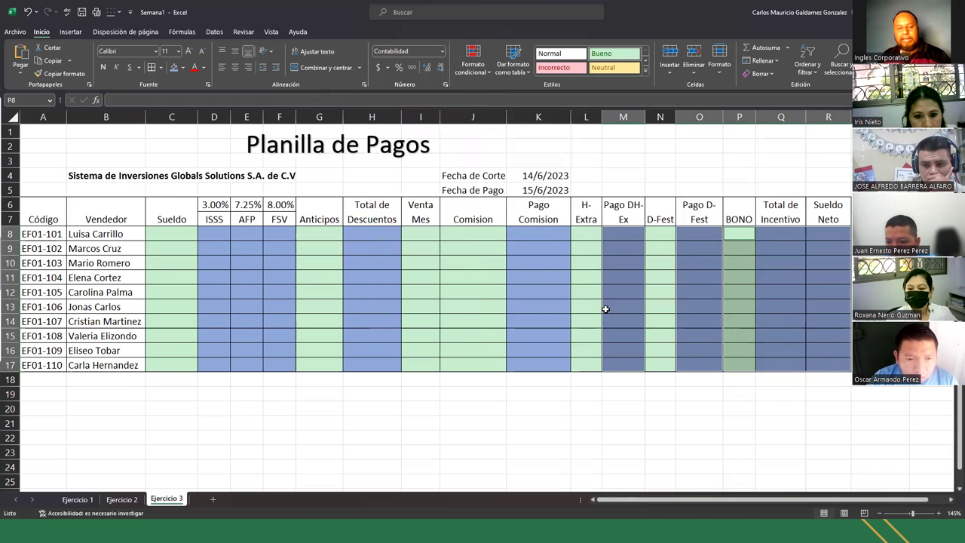
Step: Give the H-Extra and D-Fest hour columns plain Número format
drag(586, 234, 581, 370)
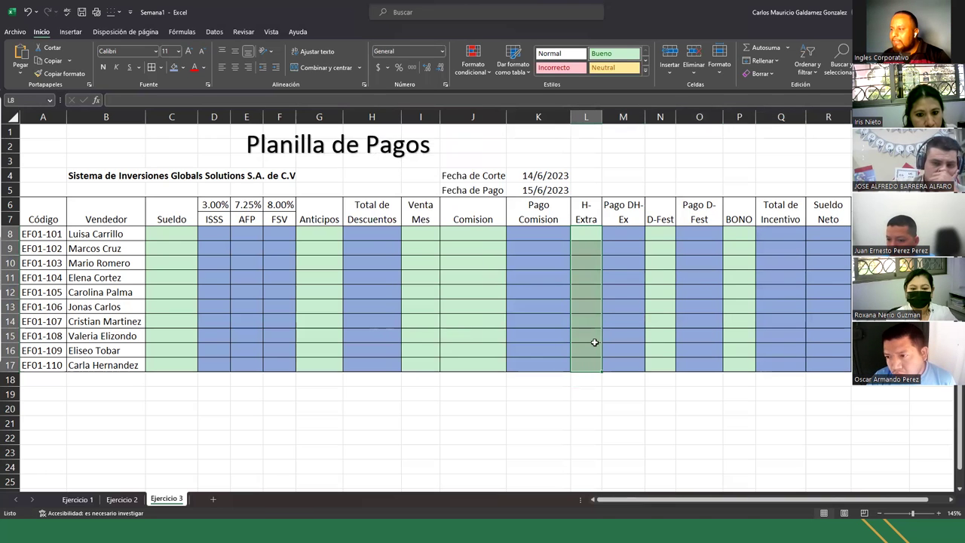
ctrl+drag(655, 234, 663, 361)
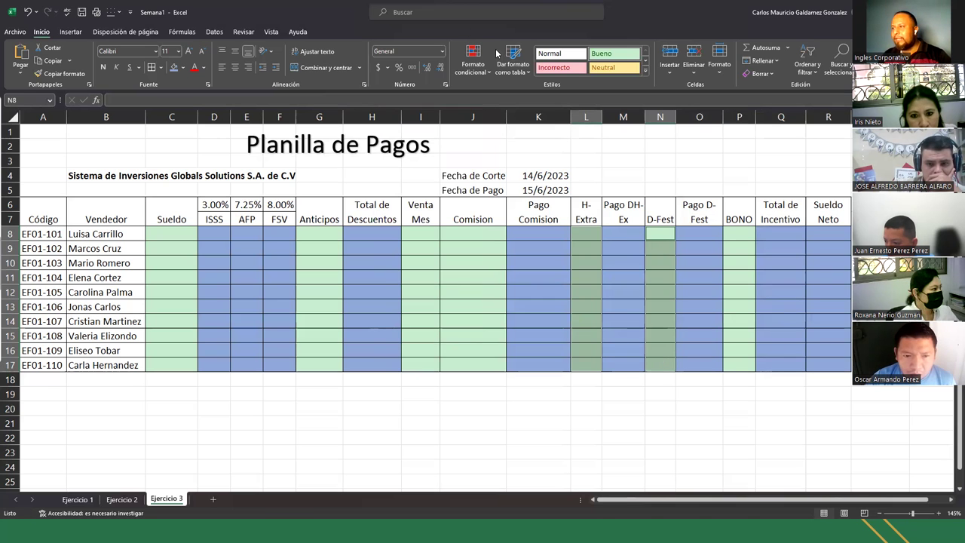
click(442, 54)
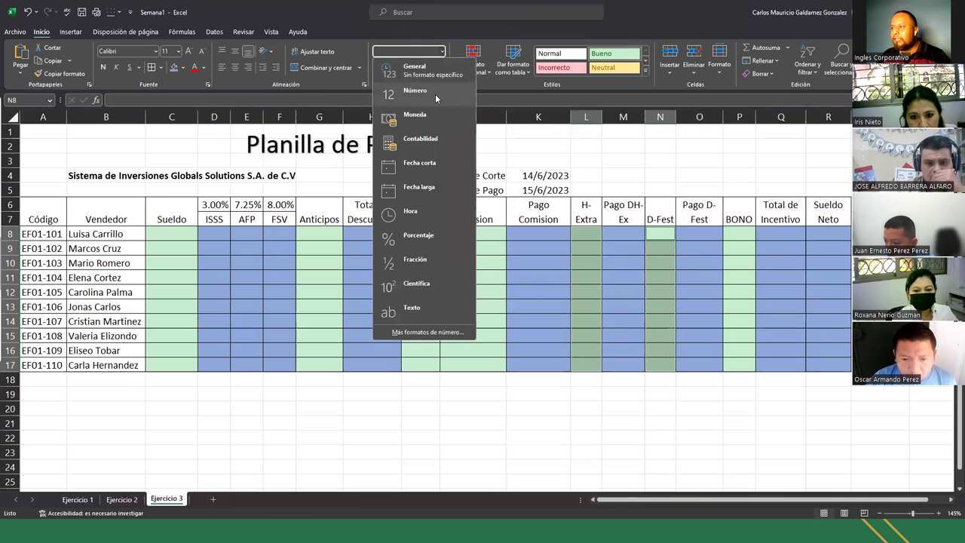
click(435, 94)
drag(735, 235, 743, 366)
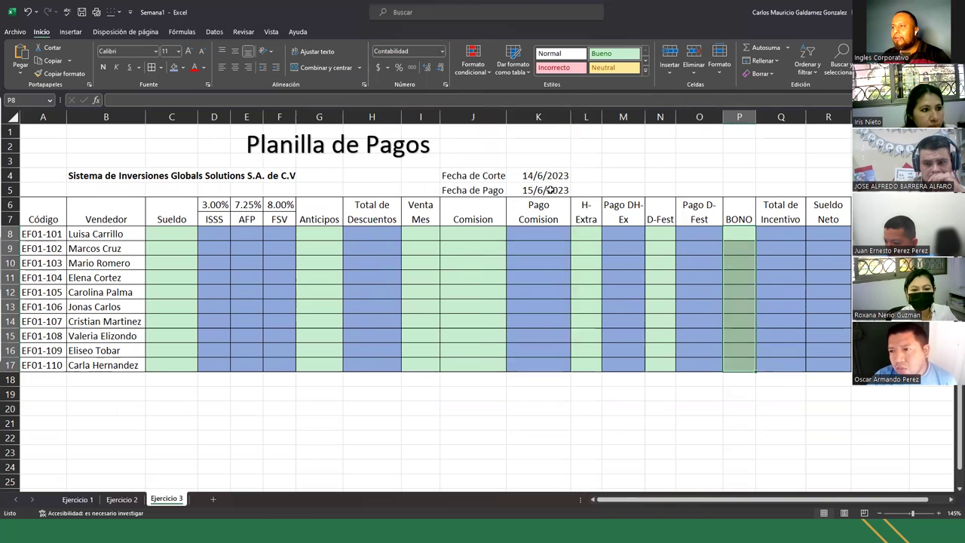
drag(171, 234, 175, 362)
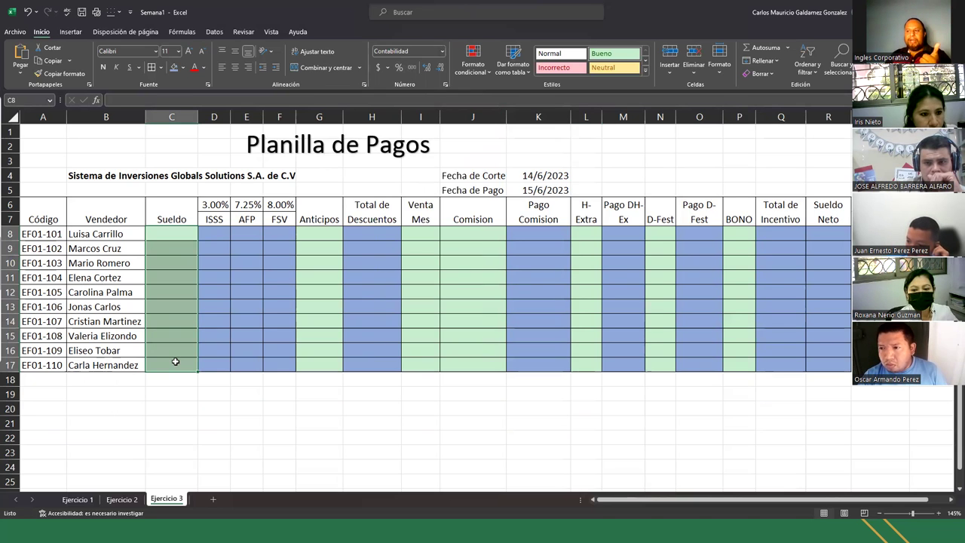
mouse_move(172, 234)
mouse_down()
mouse_move(490, 309)
mouse_move(548, 363)
mouse_up()
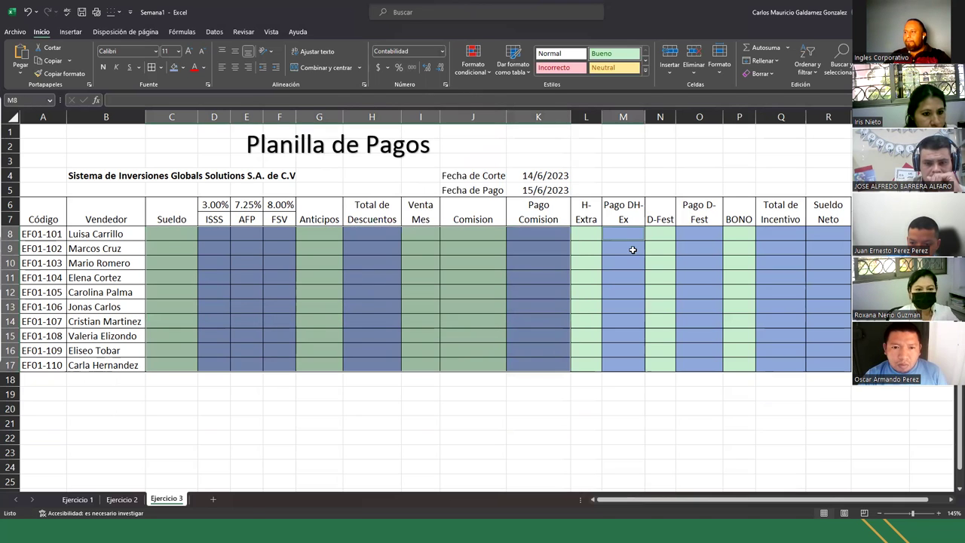
drag(630, 234, 637, 366)
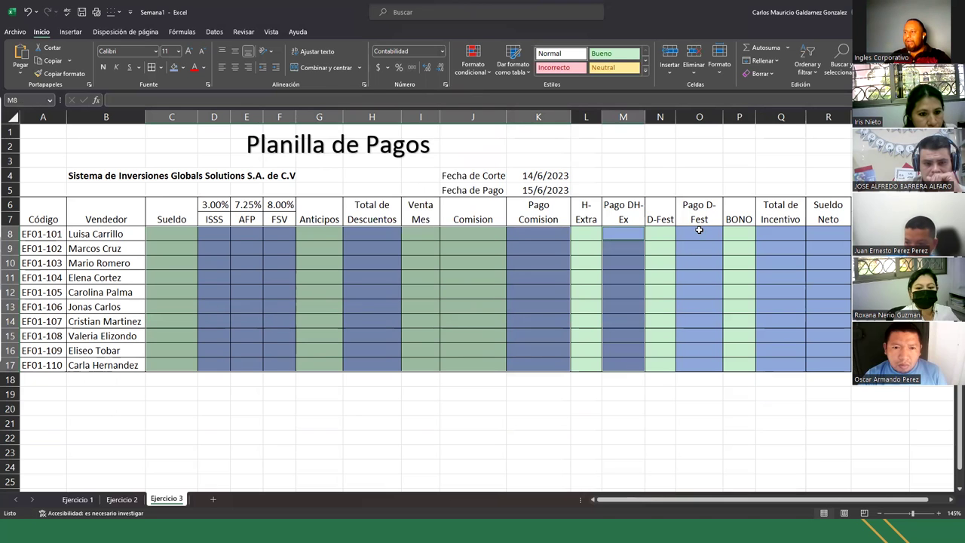
drag(698, 234, 698, 368)
mouse_move(739, 234)
mouse_down()
mouse_move(819, 315)
mouse_move(814, 367)
mouse_up()
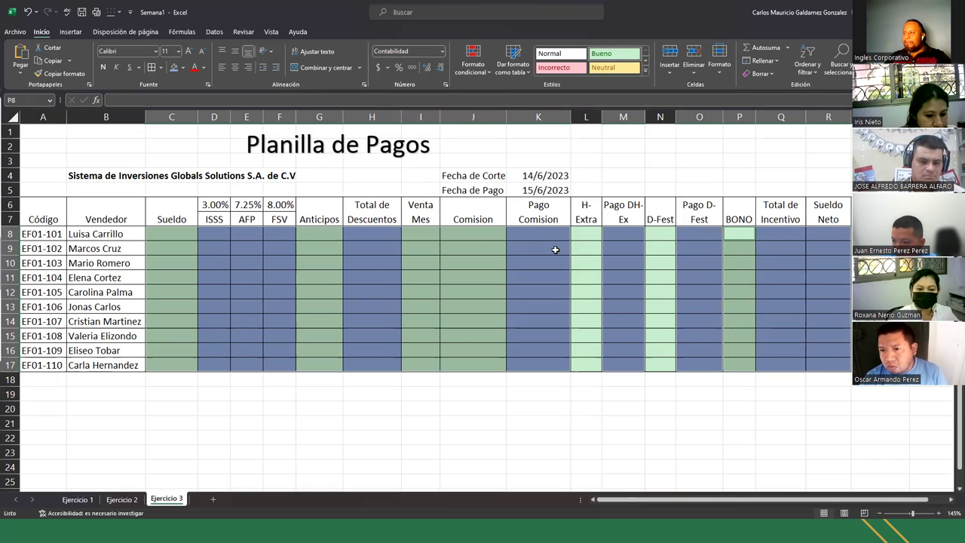
drag(593, 237, 592, 365)
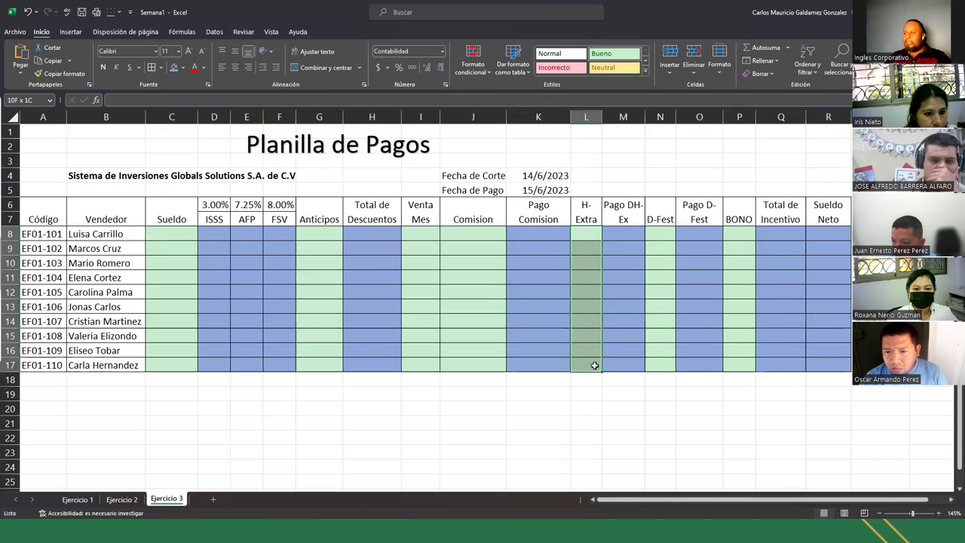
ctrl+drag(652, 237, 656, 361)
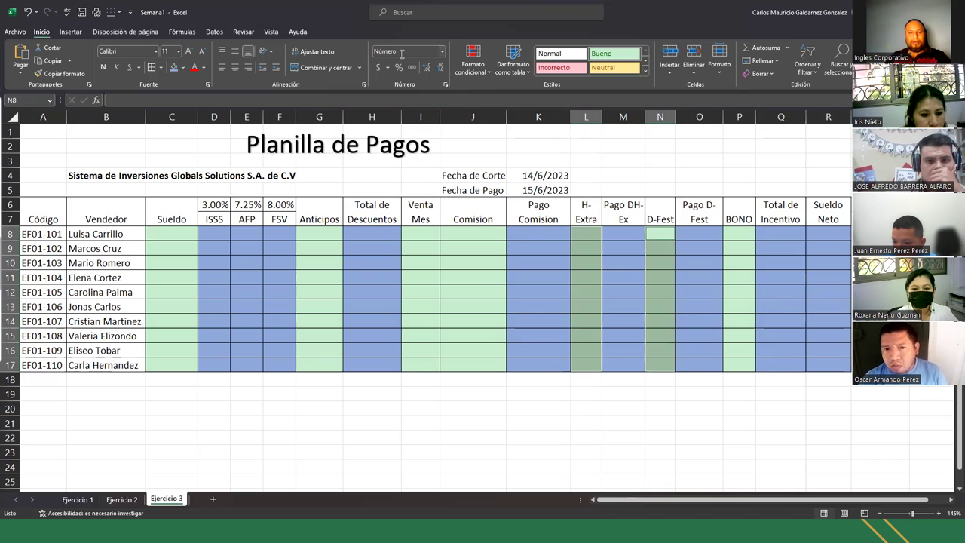
click(297, 254)
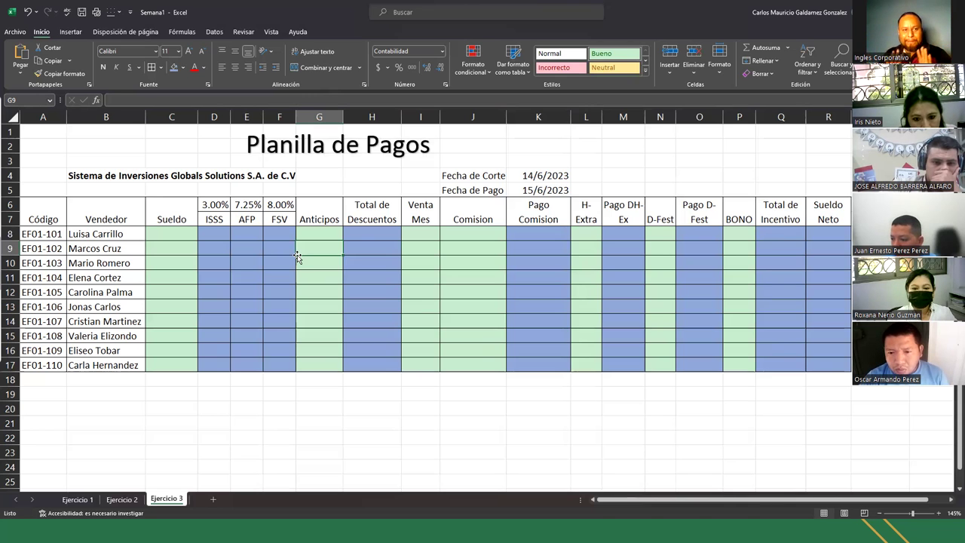
Step: Select the first employee's ISSS cell D8
click(206, 236)
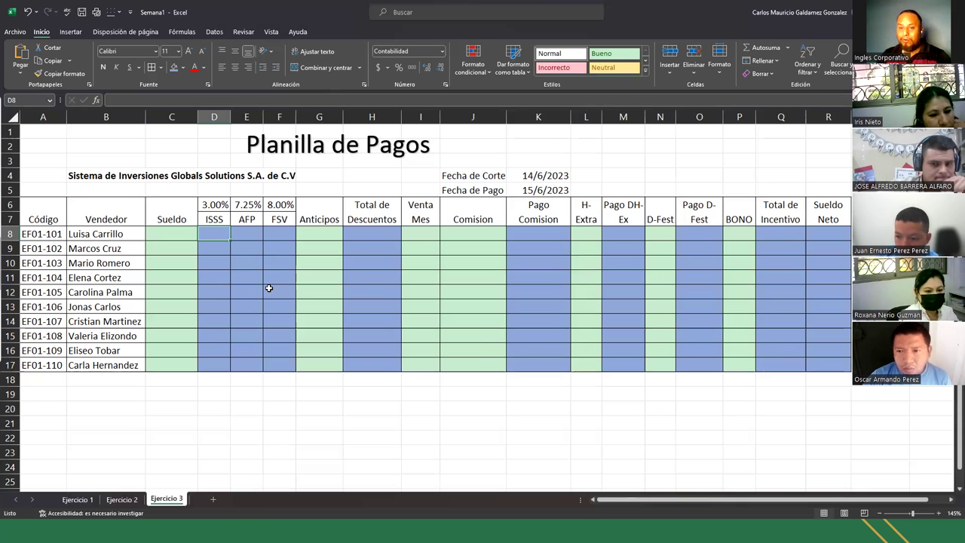
Step: Enter the ISSS formula =C8*3% in D8 and the AFP formula =C8*7.25% in E8
text(=)
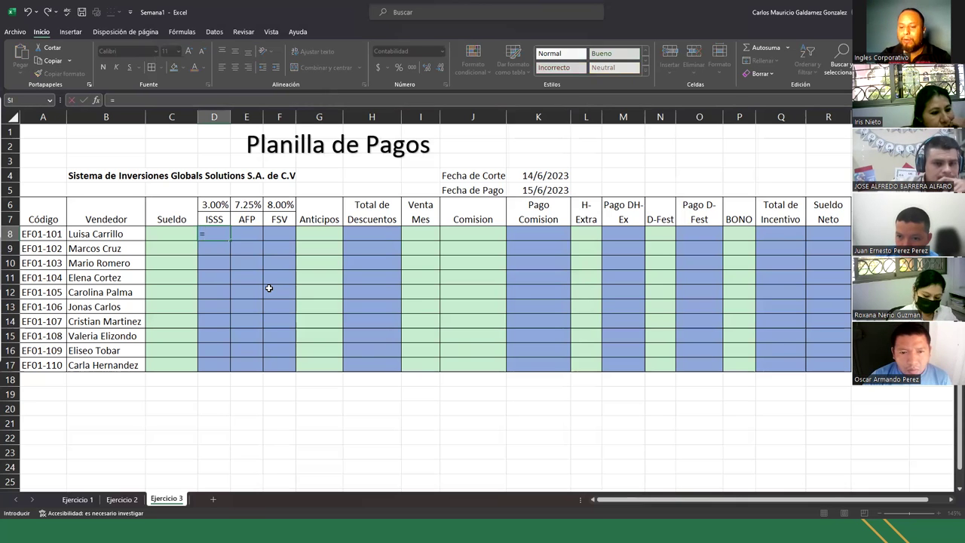
key(Left)
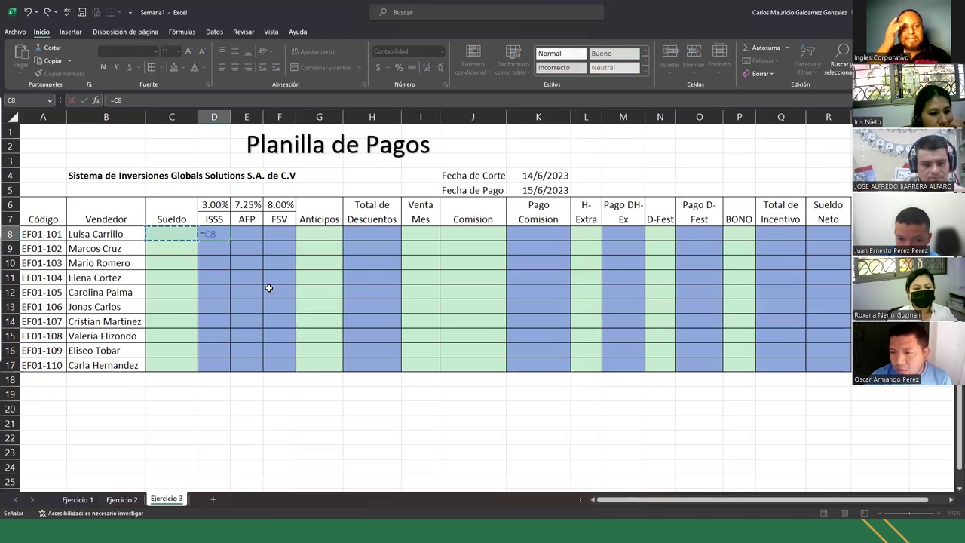
text(*)
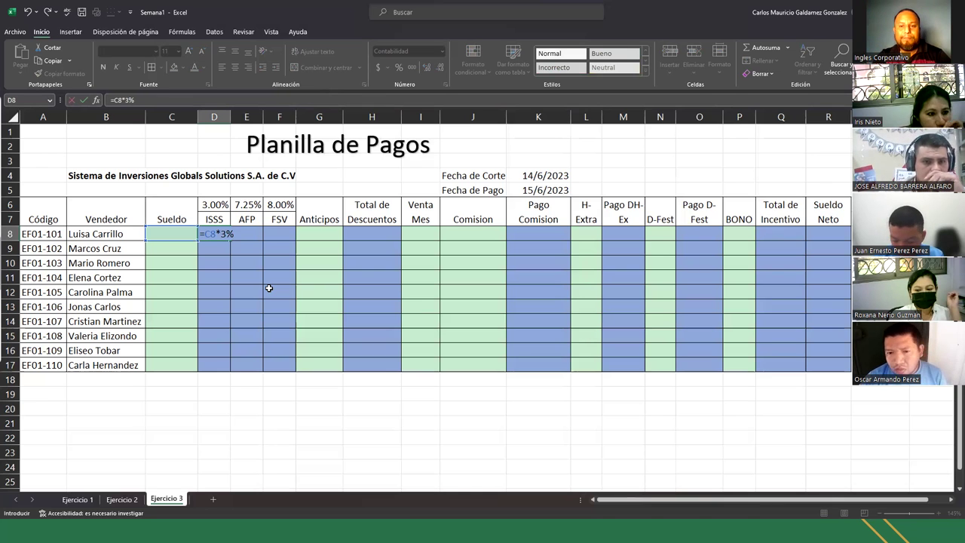
key(Tab)
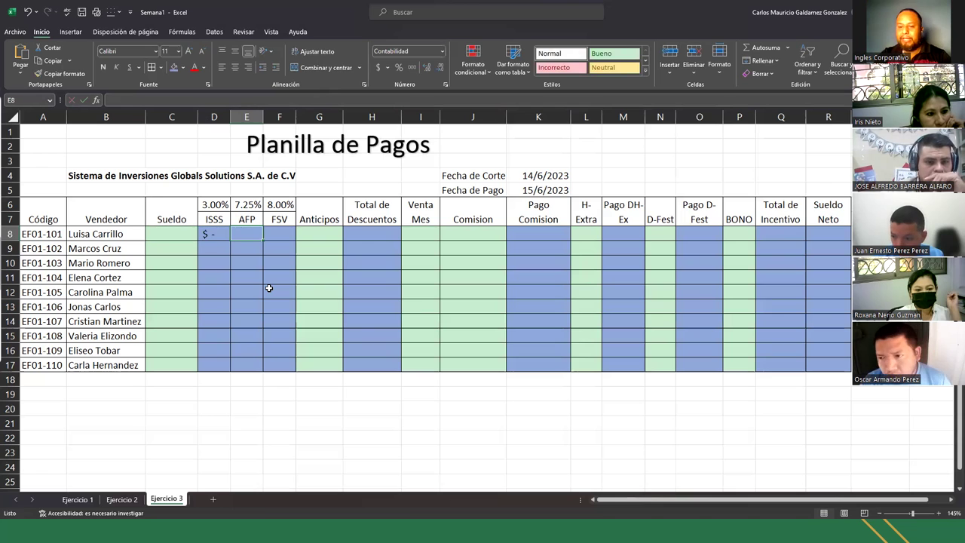
text(=)
key(Left)
key(Left)
text(*)
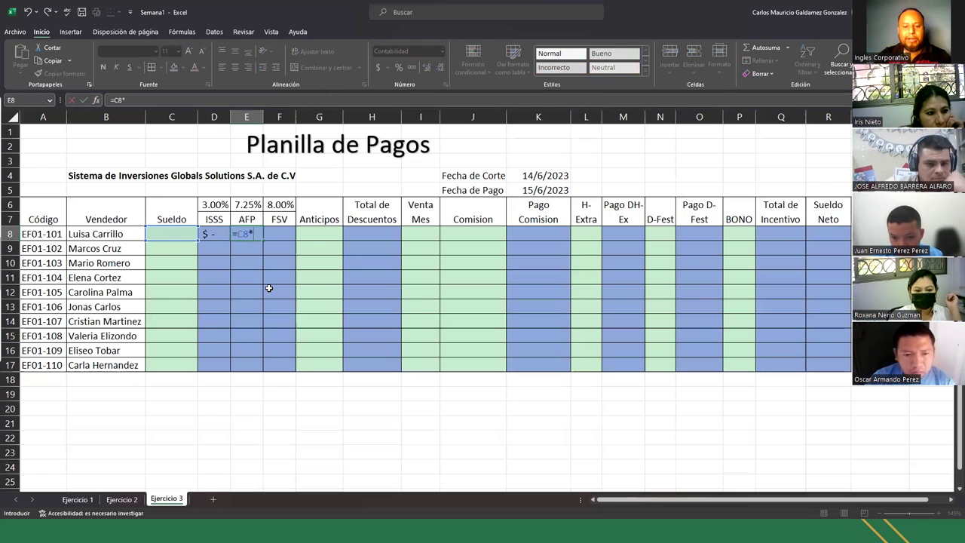
text(7.25%)
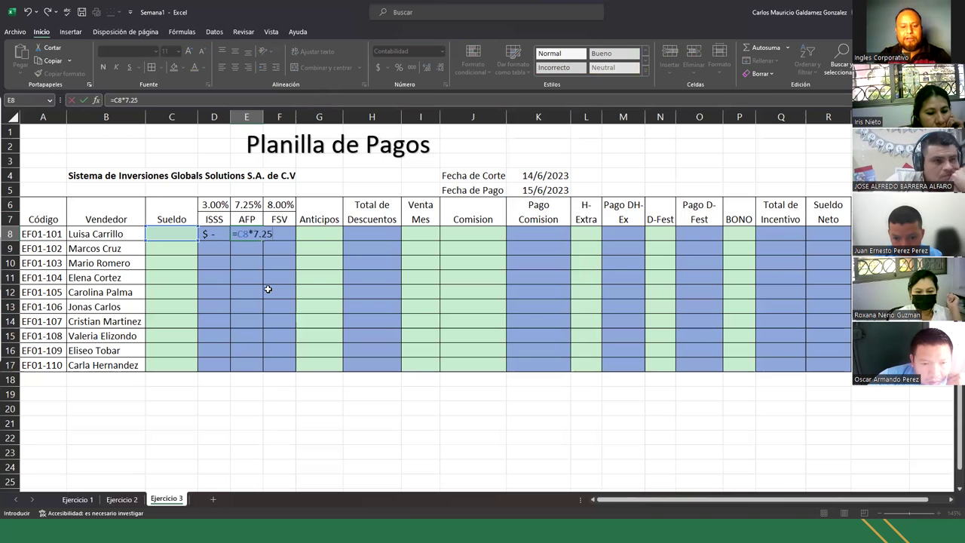
key(Tab)
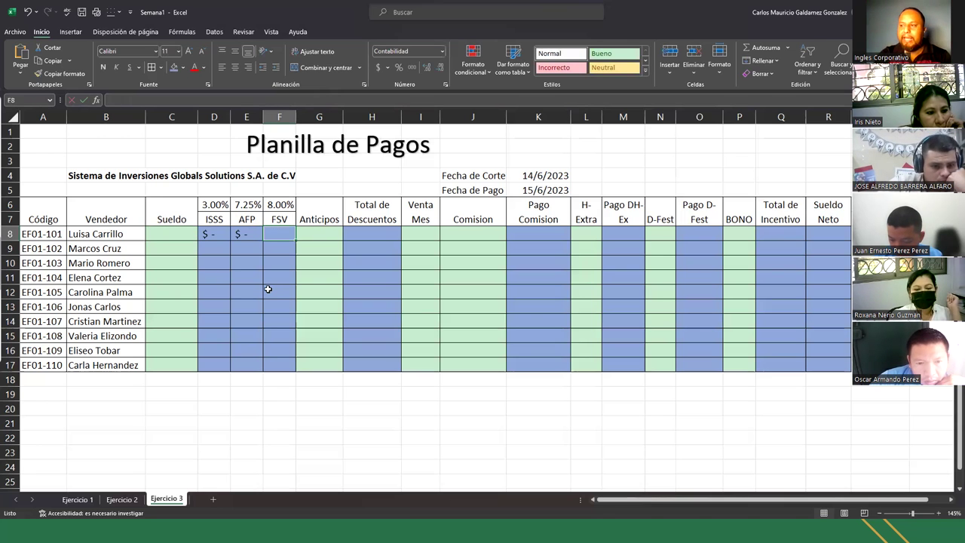
Step: Enter the FSV formula in F8 as a percentage of C8, then select D8:F8
text(=)
key(Left)
key(Left)
key(Left)
text(*)
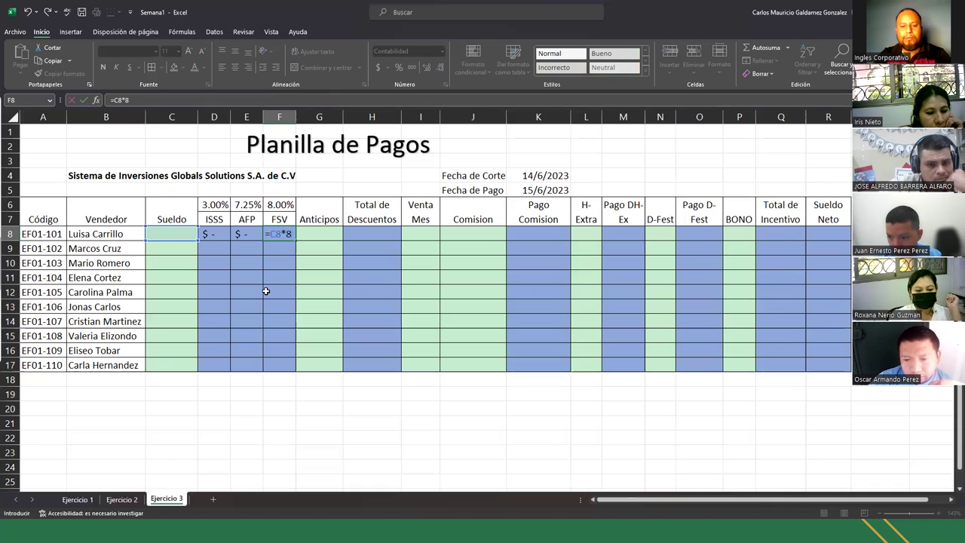
key(Return)
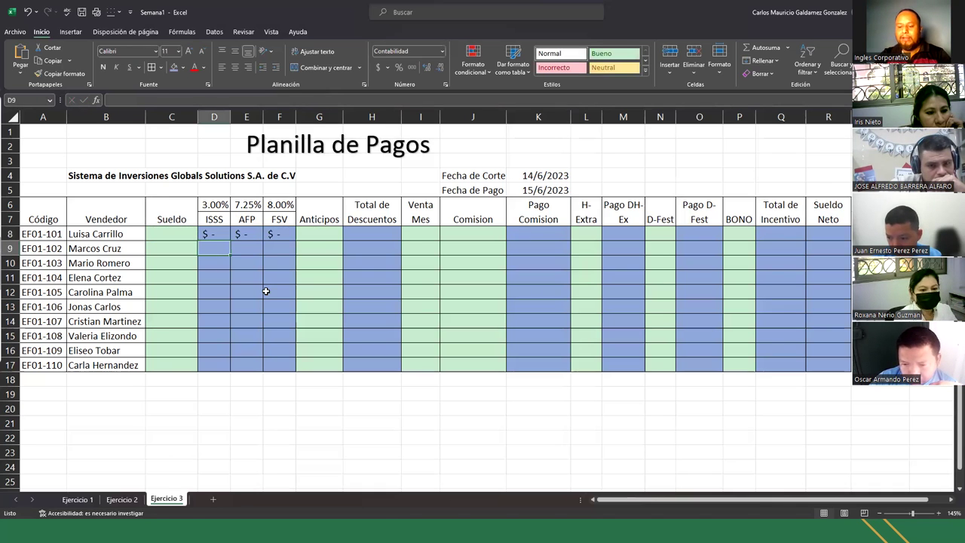
key(Up)
key(shift+Right)
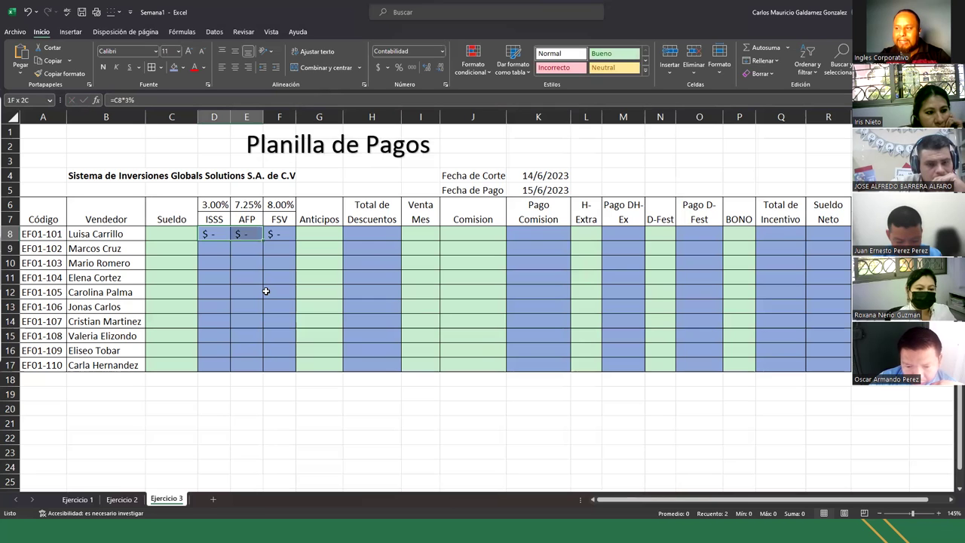
key(shift+Right)
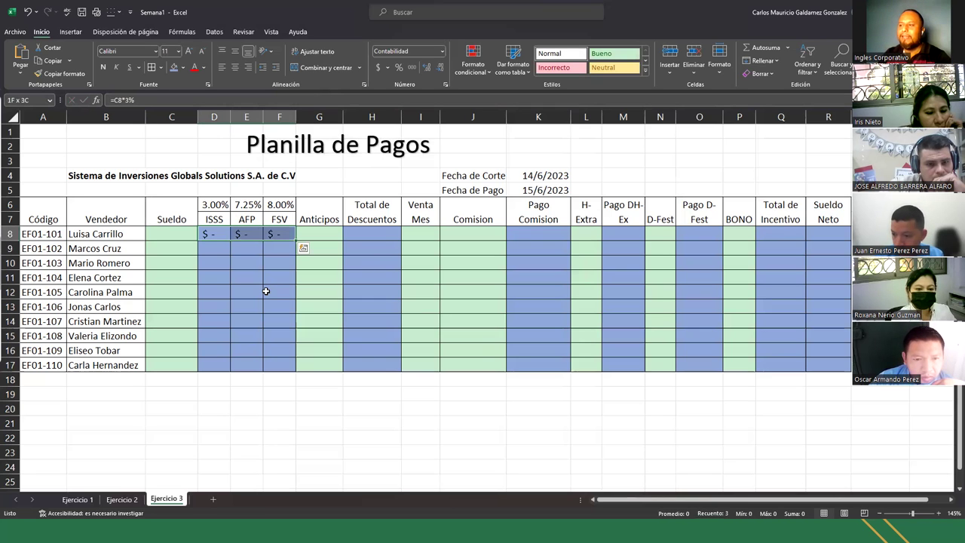
Step: Fill the D8:F8 deduction formulas down to row 17 and check the ISSS copies in D9:D13
drag(295, 240, 284, 368)
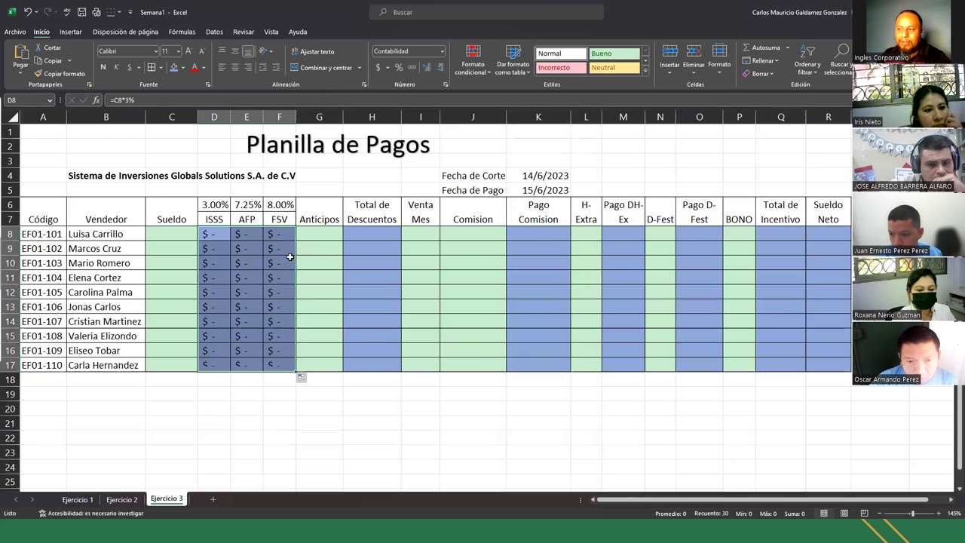
click(214, 234)
click(217, 245)
click(218, 261)
click(210, 278)
click(211, 292)
click(211, 305)
Step: Check the copied AFP formulas in E8 through E12
click(238, 233)
click(244, 247)
click(249, 260)
click(248, 276)
click(244, 293)
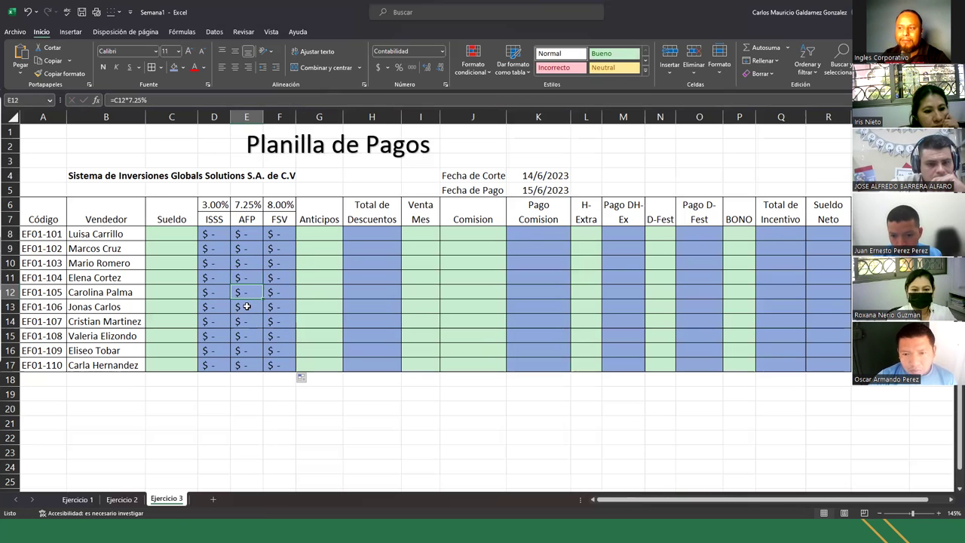
click(314, 230)
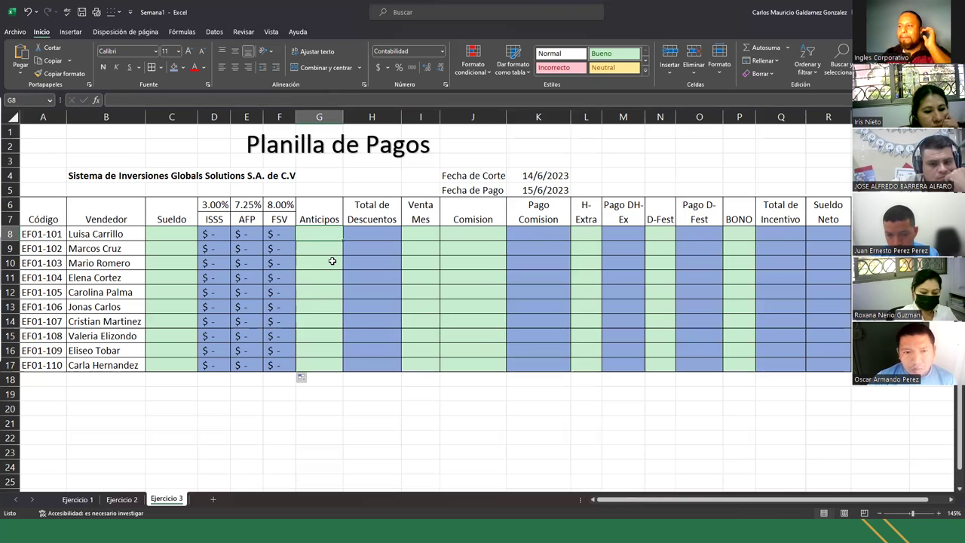
click(369, 233)
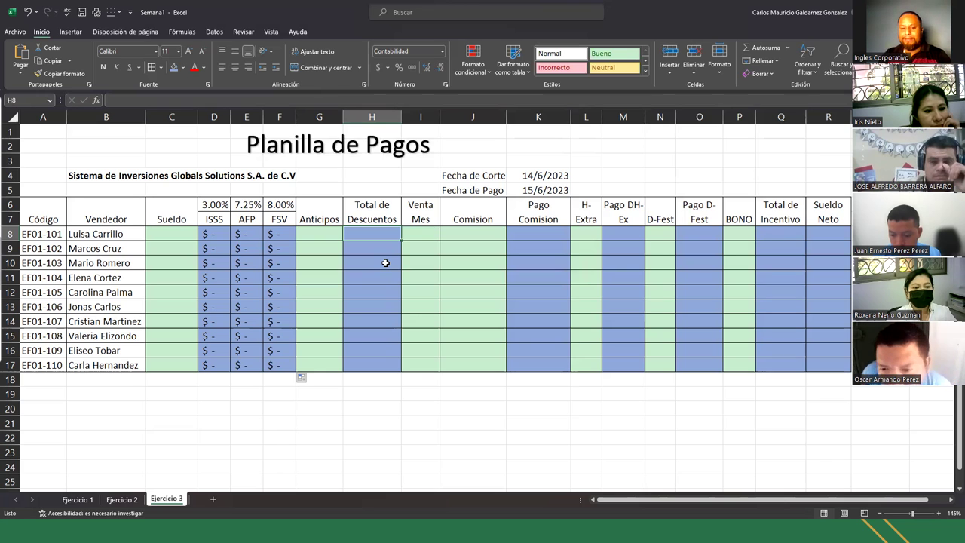
Step: Enter =D8+E8+F8+G8 in H8 and fill it down through H17
text(=)
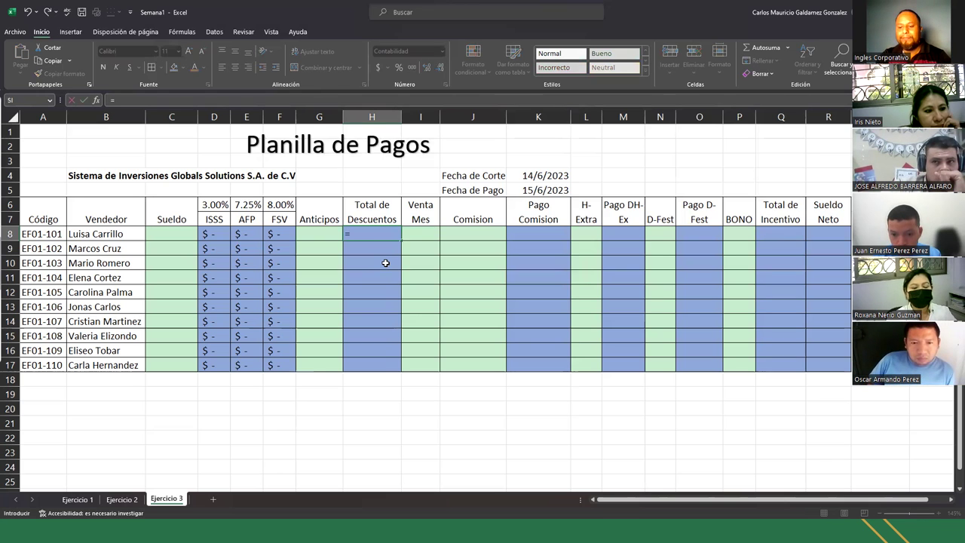
key(Left)
key(Left)
key(Left)
key(Left)
text(+)
key(Left)
key(Left)
key(Left)
text(+)
key(Left)
key(Left)
text(+)
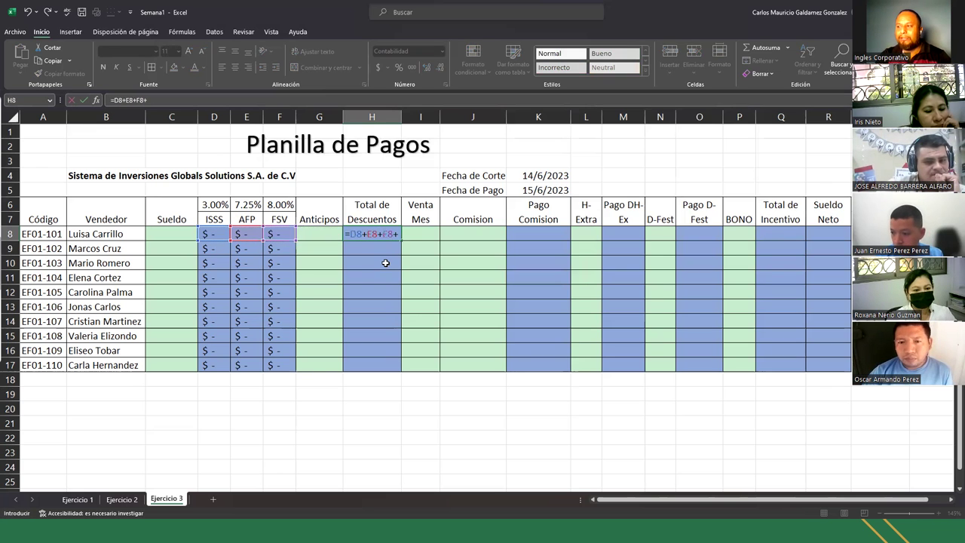
key(Left)
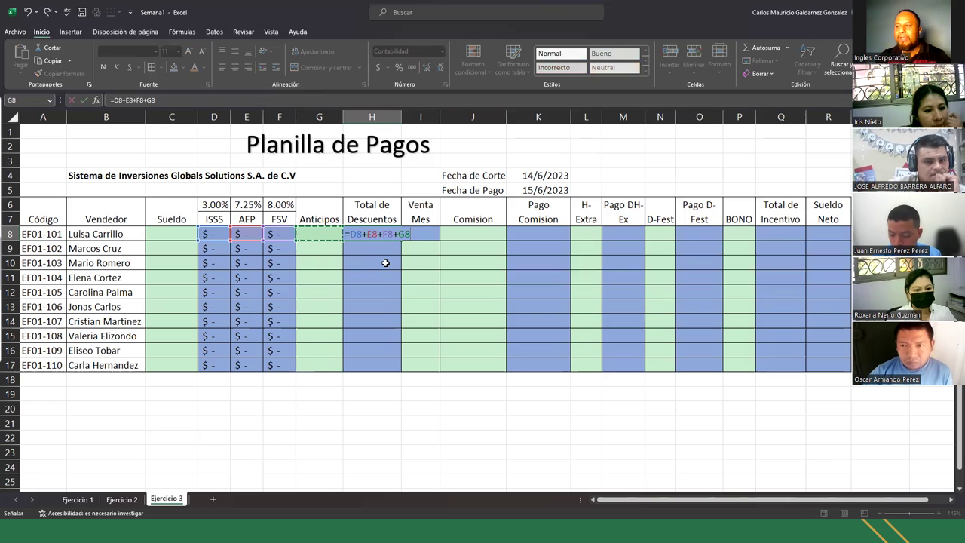
key(Return)
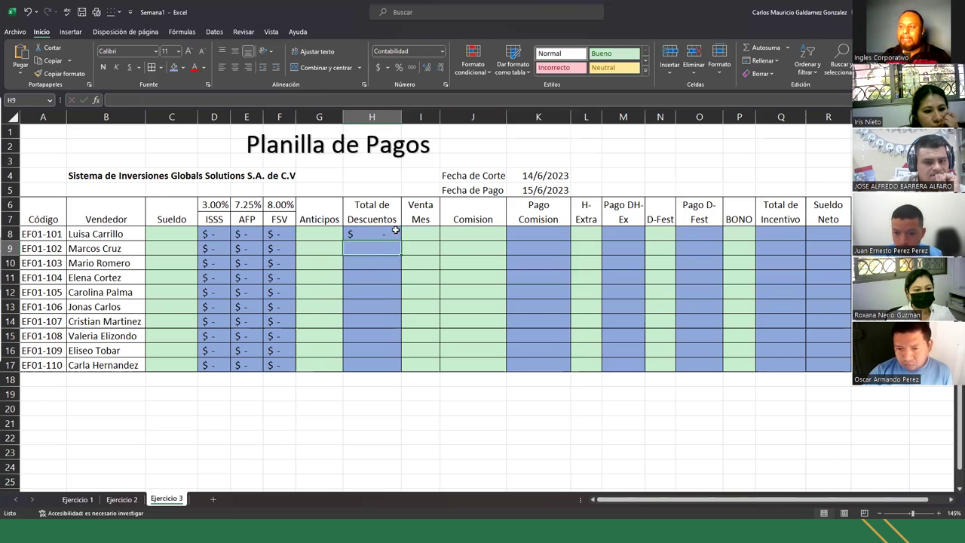
click(395, 230)
drag(400, 241, 399, 365)
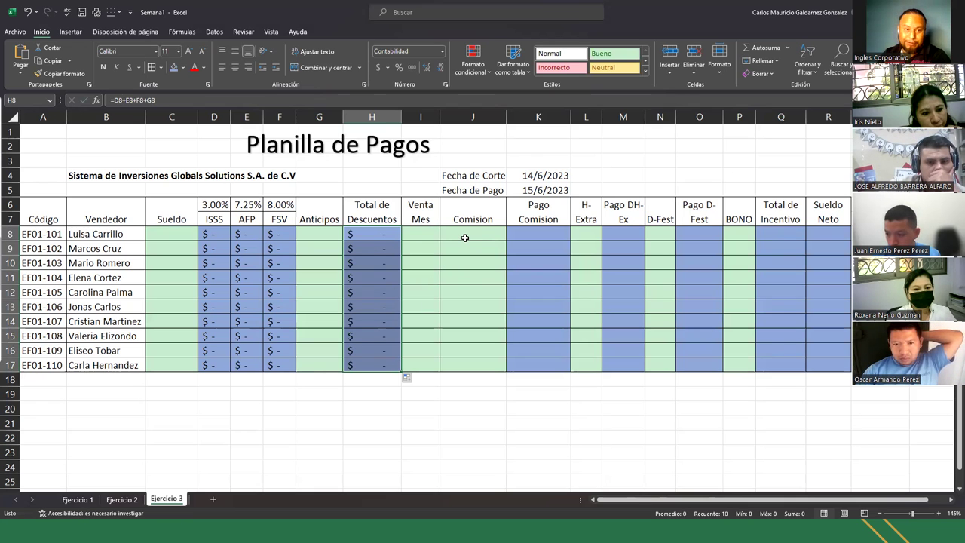
Step: Apply the Porcentaje number format to the Comision cells J8:J17
drag(465, 237, 467, 364)
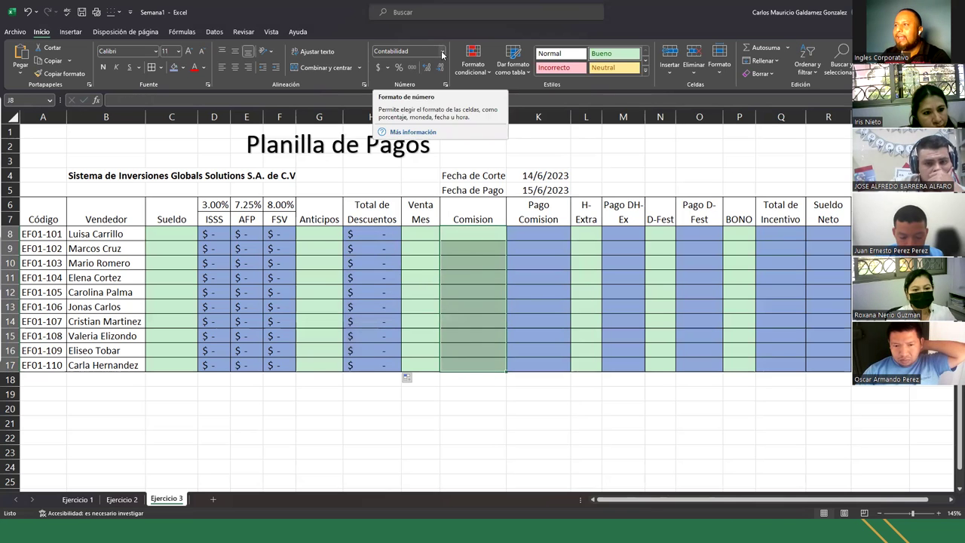
click(442, 51)
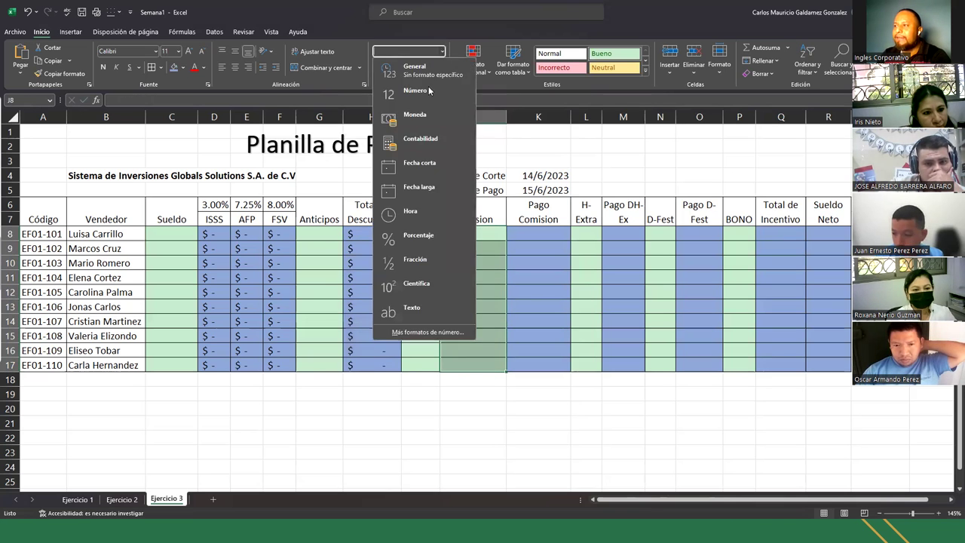
click(420, 241)
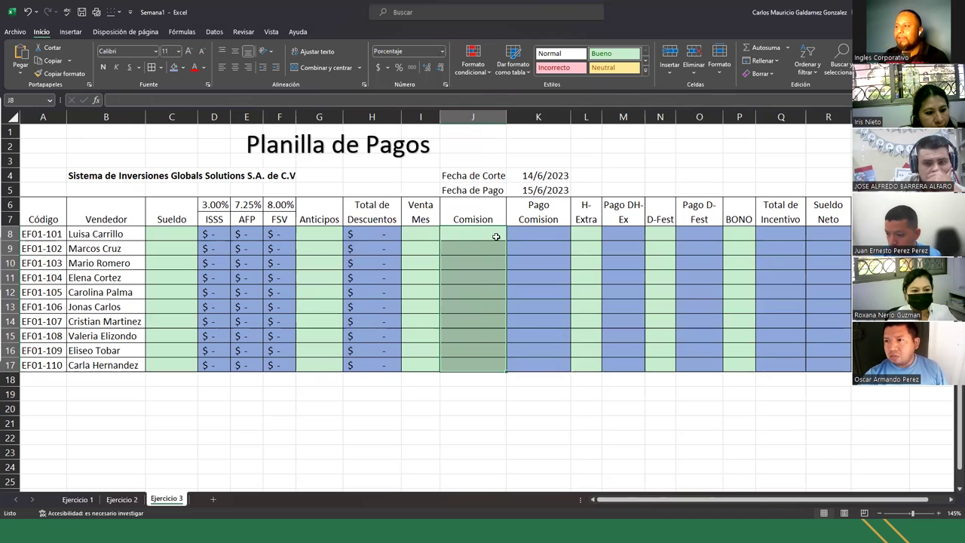
click(531, 235)
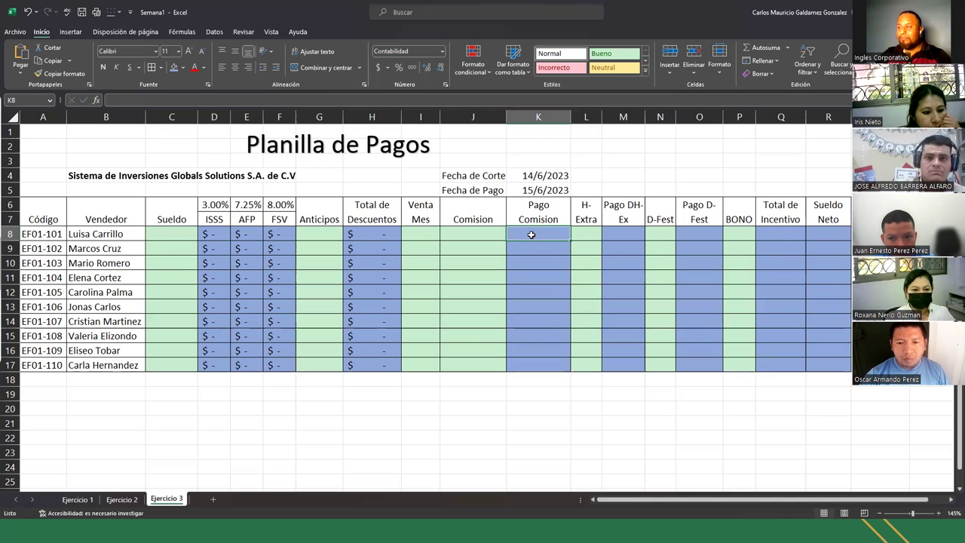
Step: Enter =I8*J8 in K8 and copy it down through K17
click(426, 237)
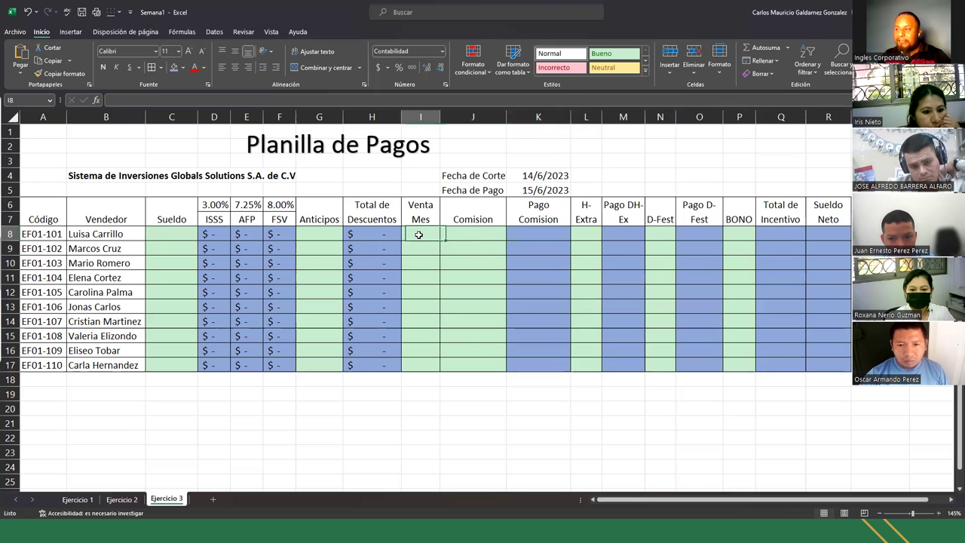
click(470, 235)
click(547, 236)
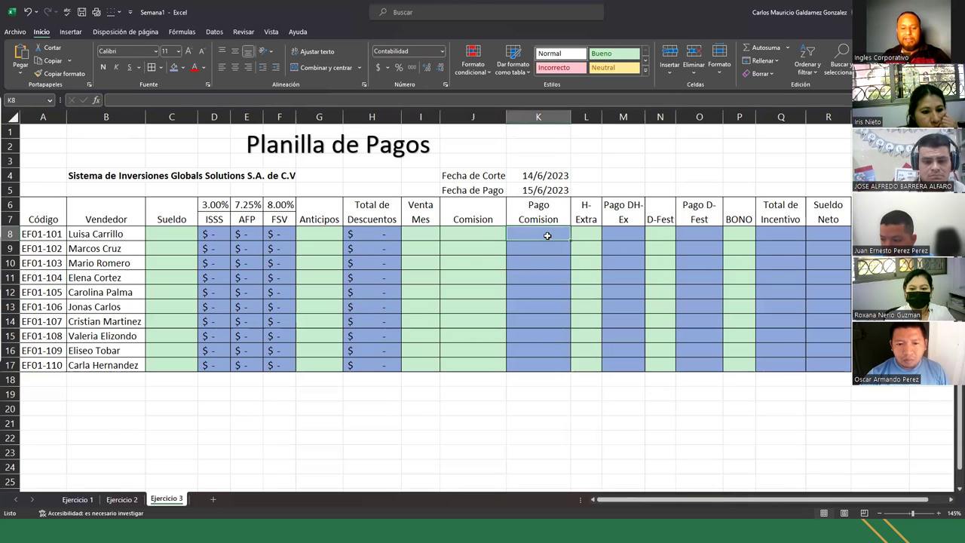
text(=)
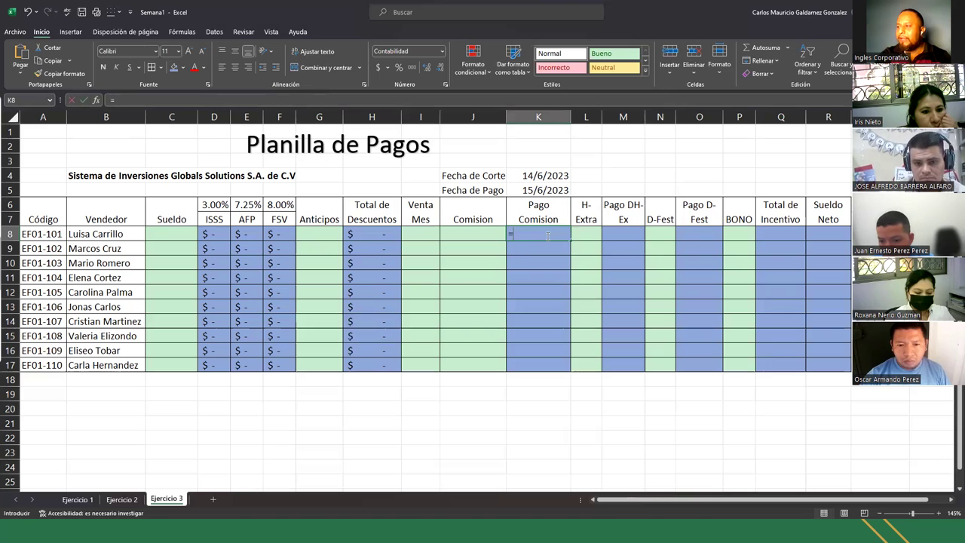
key(Left)
key(Left)
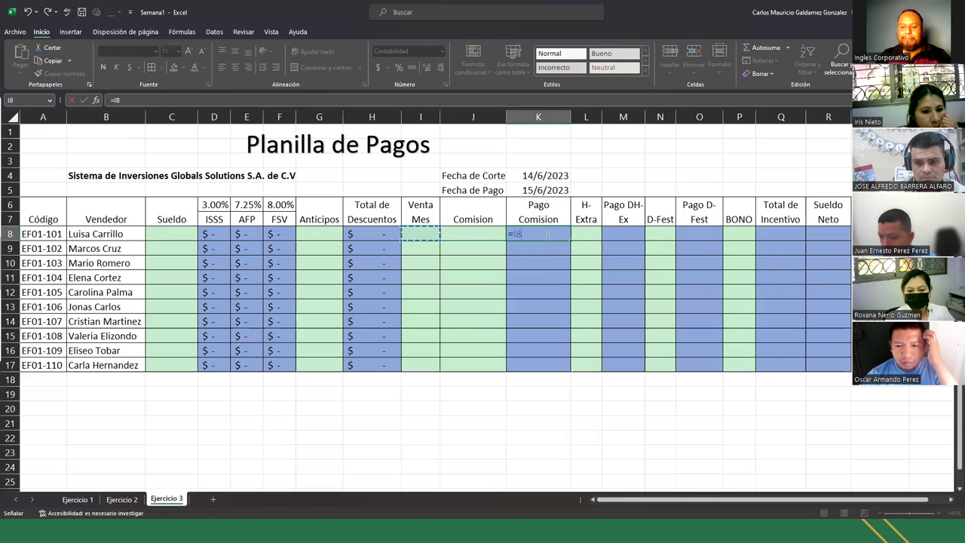
text(*)
key(Left)
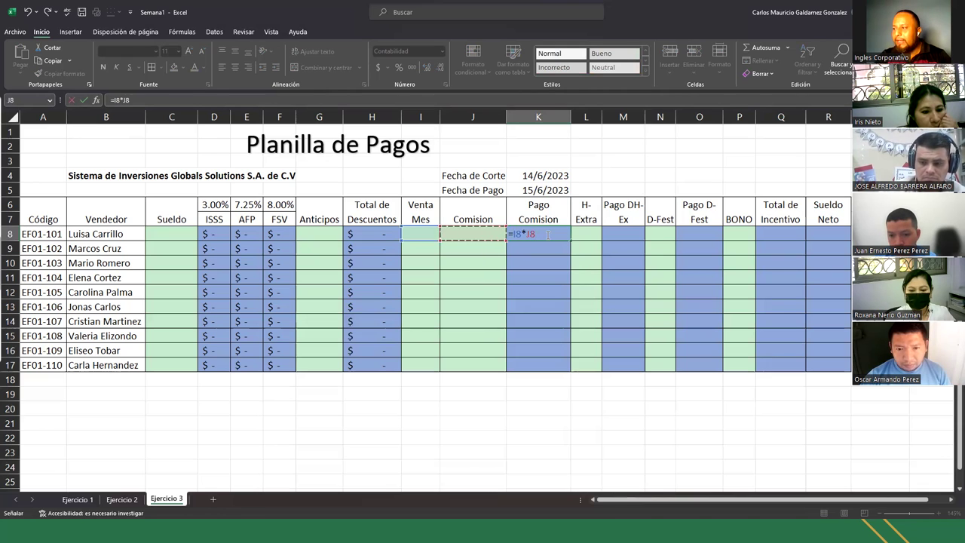
key(Return)
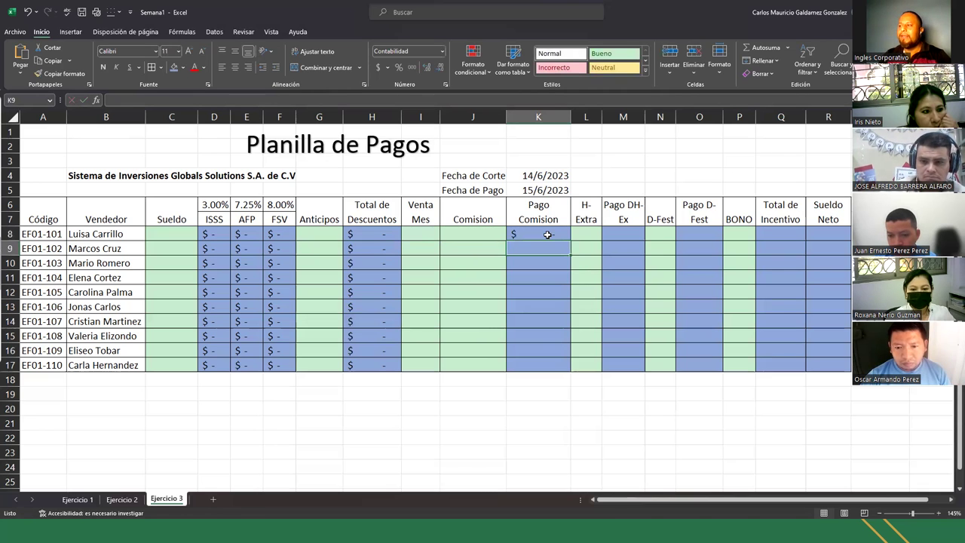
click(548, 234)
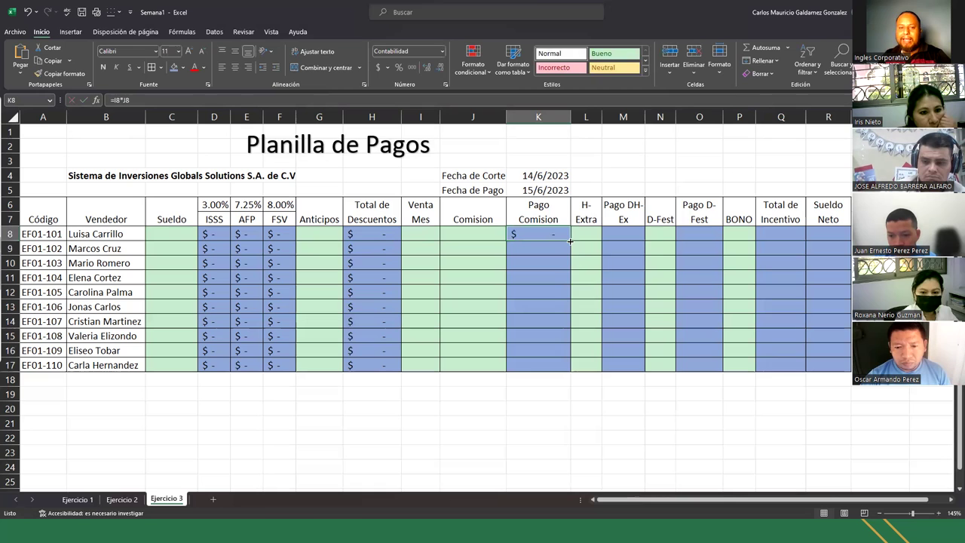
drag(570, 240, 570, 370)
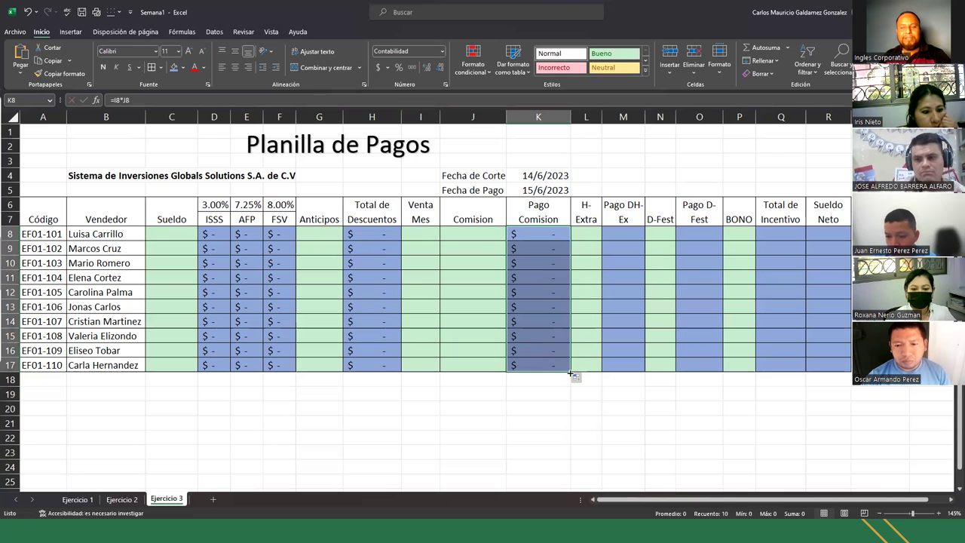
Step: Test with 2000 sales and 10% commission, autofit column I, then clear I8:J8
click(415, 238)
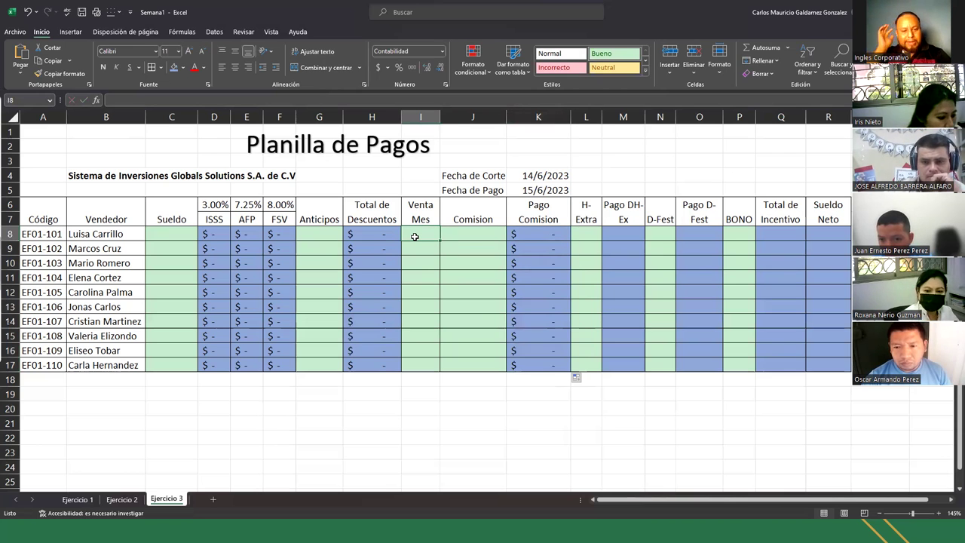
text(2000)
key(Tab)
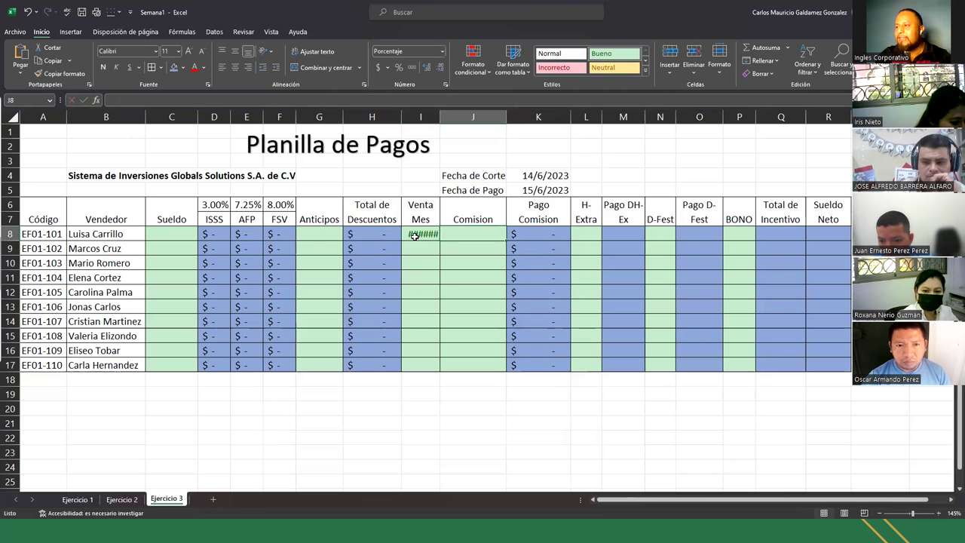
text(10%)
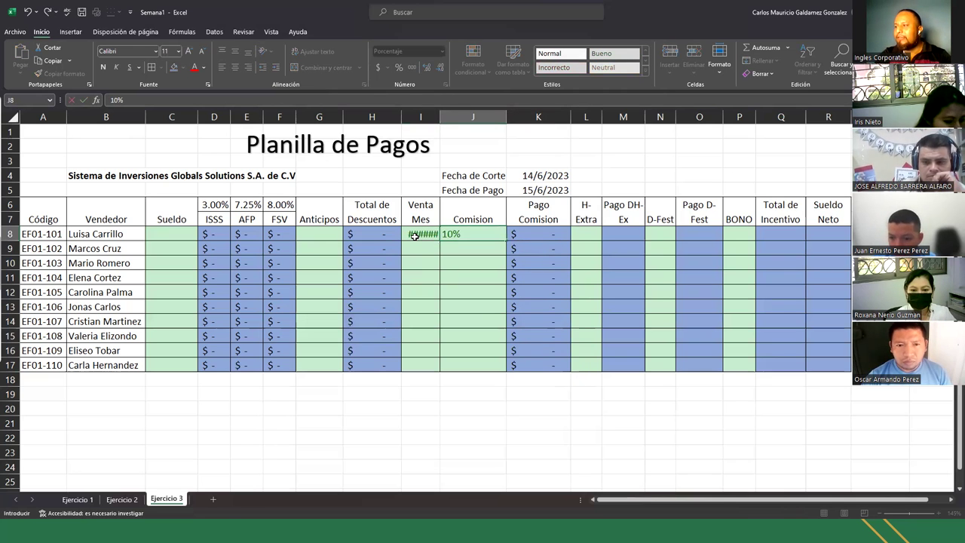
key(Return)
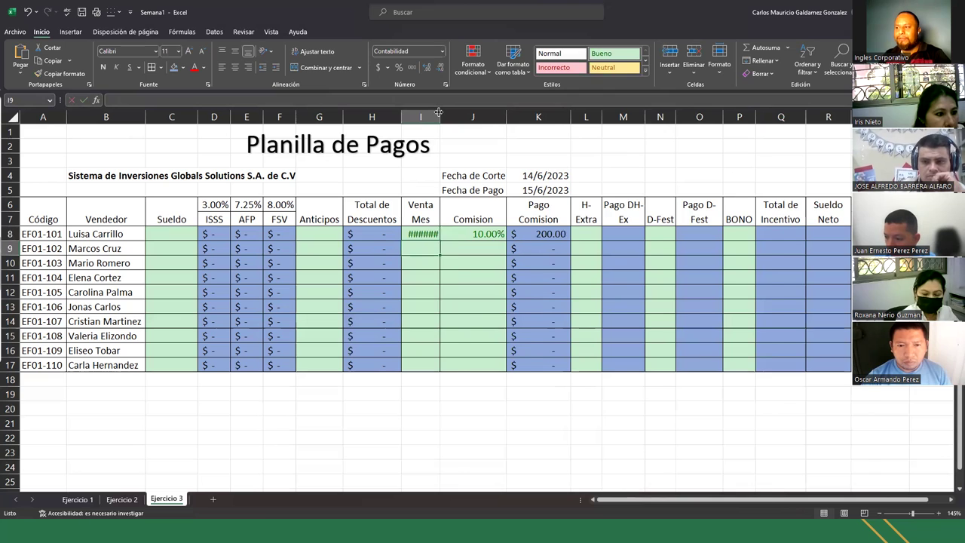
double_click(439, 112)
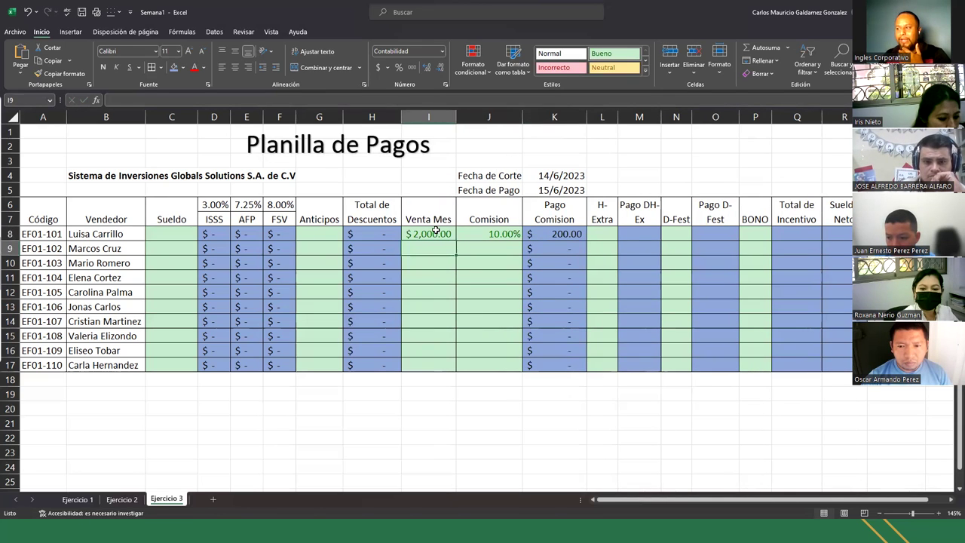
drag(436, 231, 484, 231)
key(Delete)
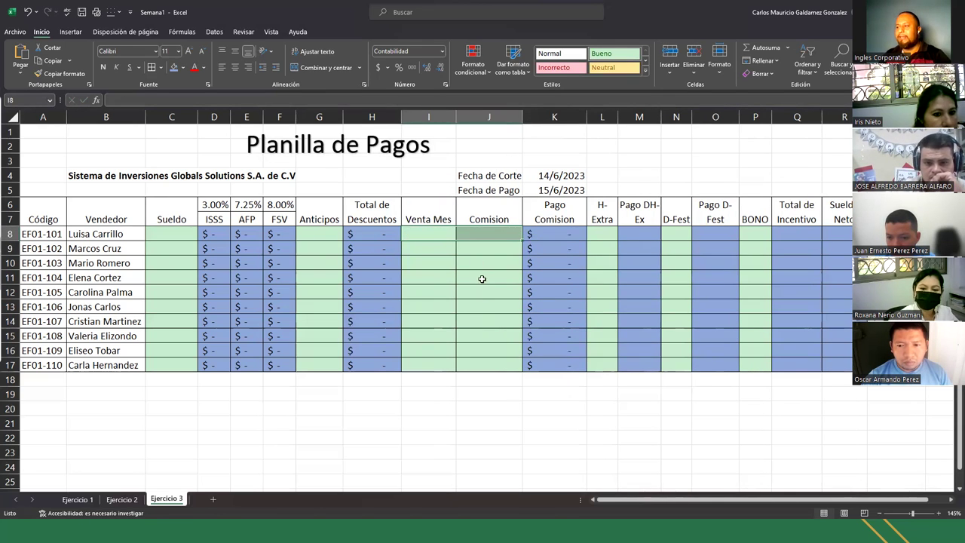
Step: Add the labels 'Dias del Mes' in M4 and 'Horas diarias' in M5, and autofit column M
click(632, 238)
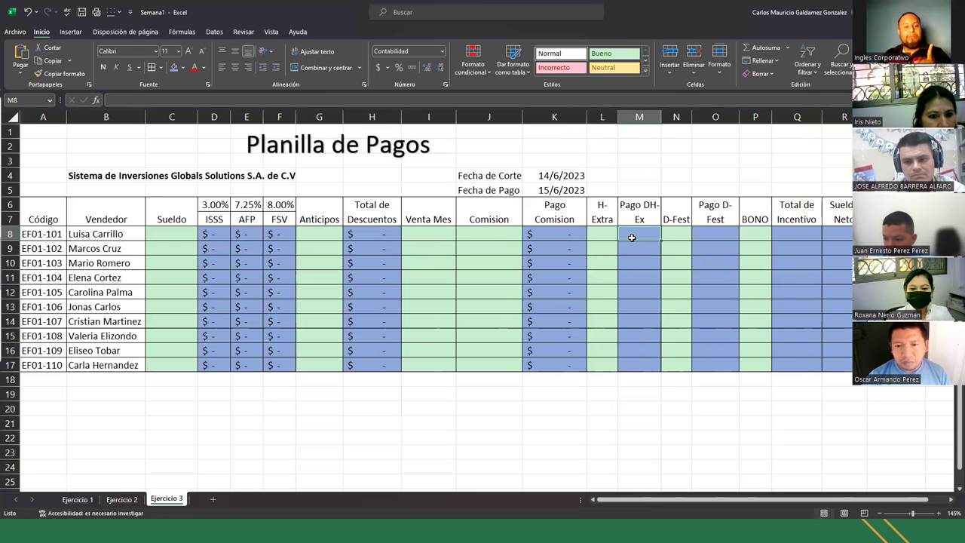
click(633, 172)
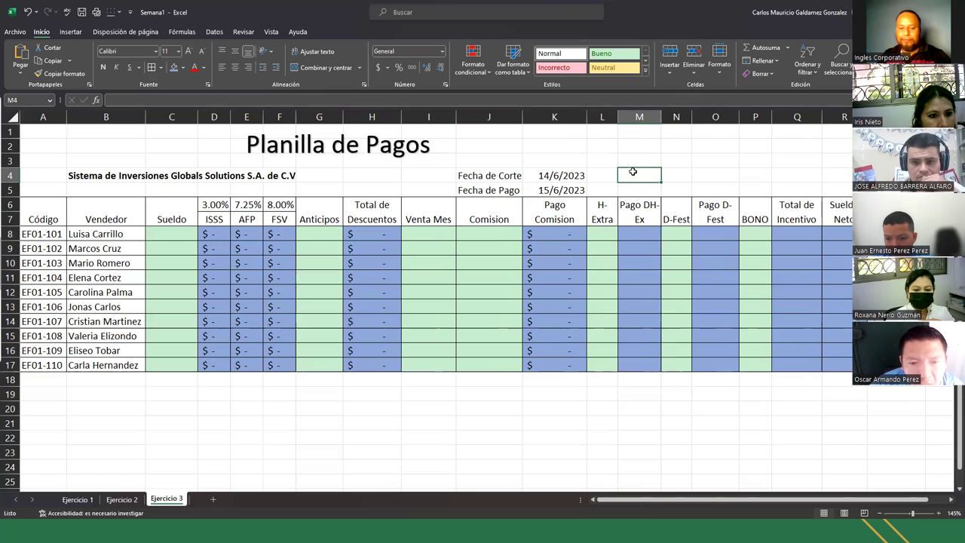
text(dIAS)
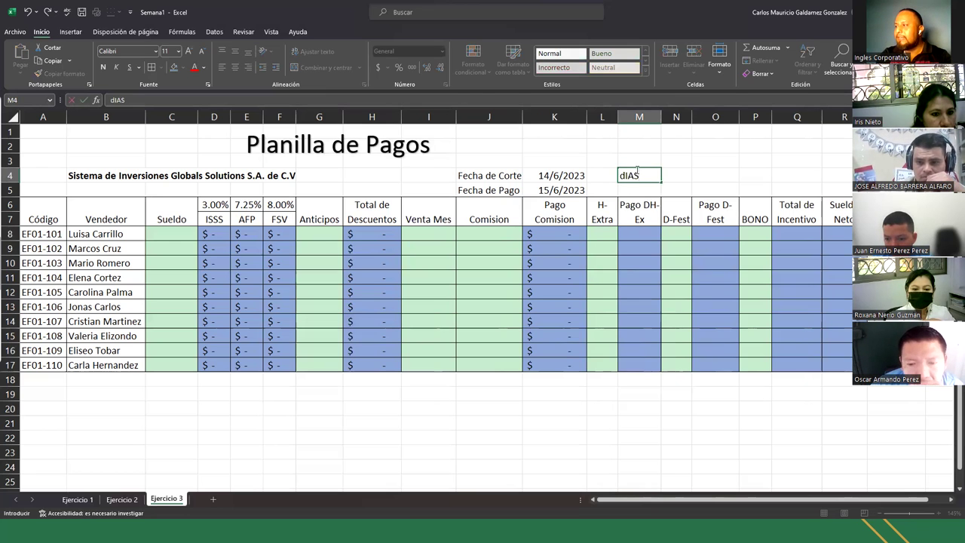
text(  Me)
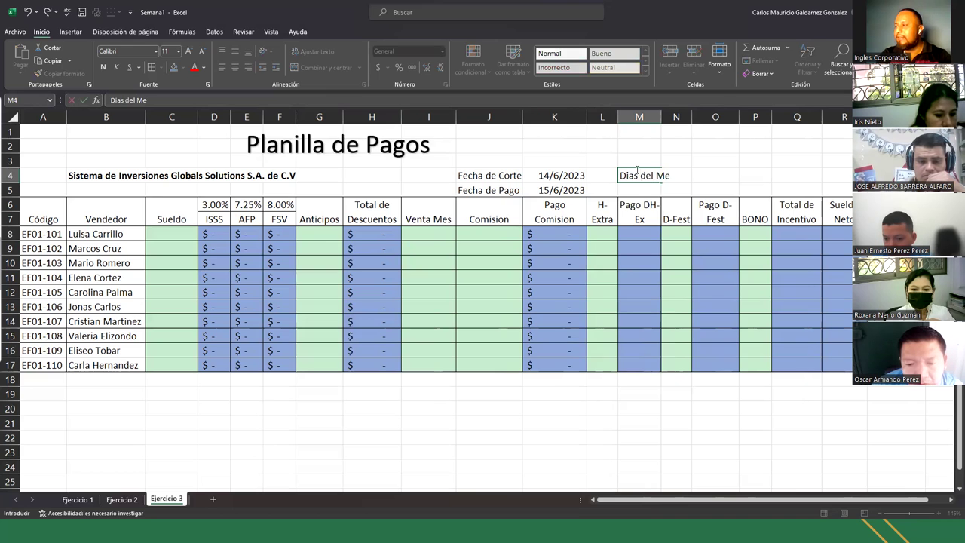
text(s)
key(Tab)
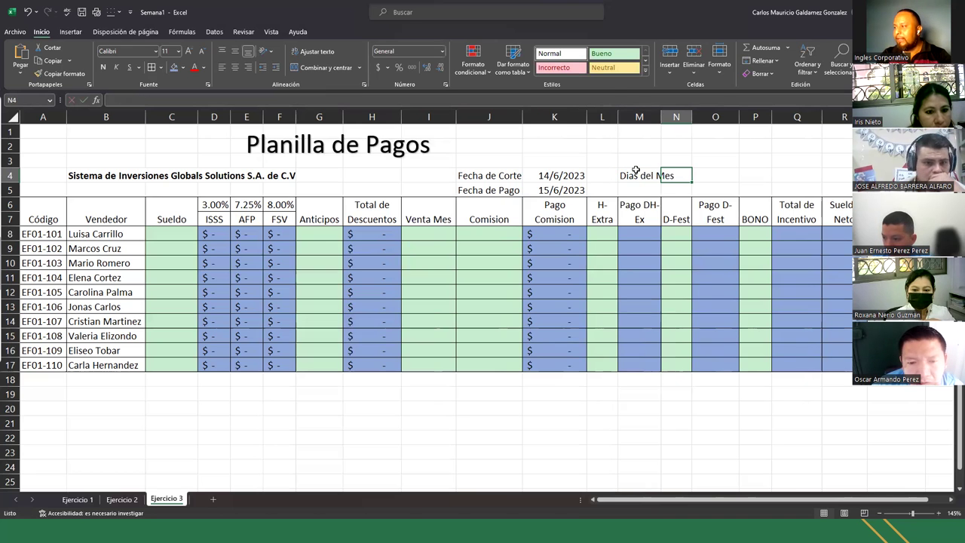
key(Return)
text(Horas )
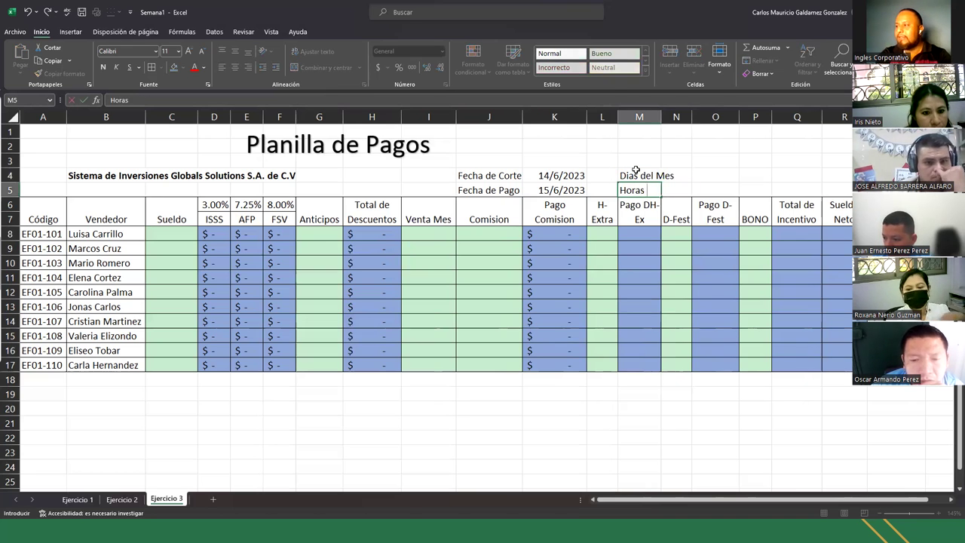
text(diarias)
key(Tab)
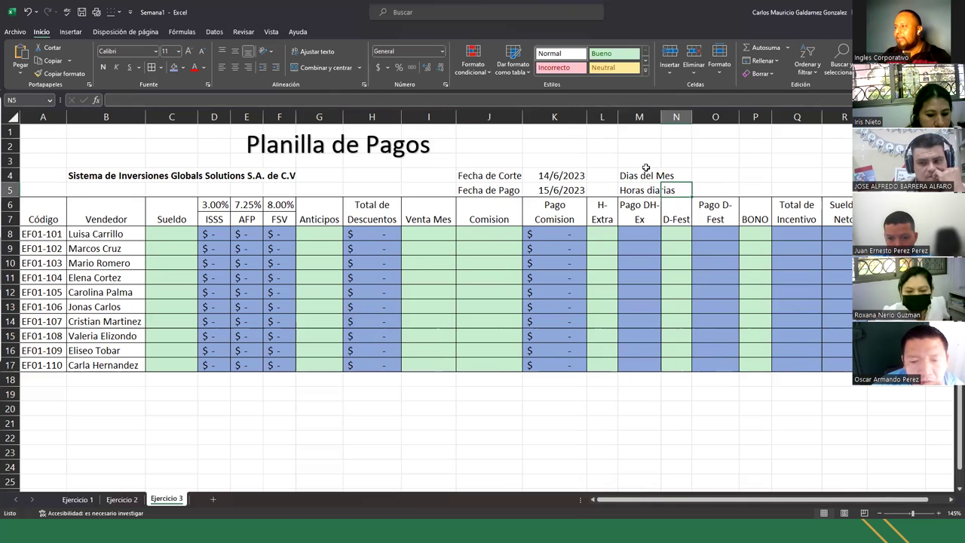
double_click(661, 117)
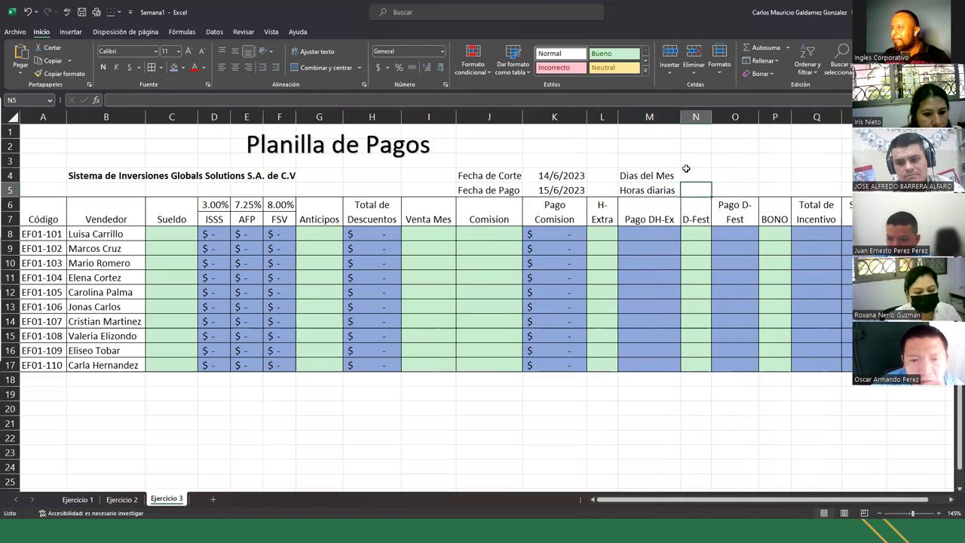
click(686, 172)
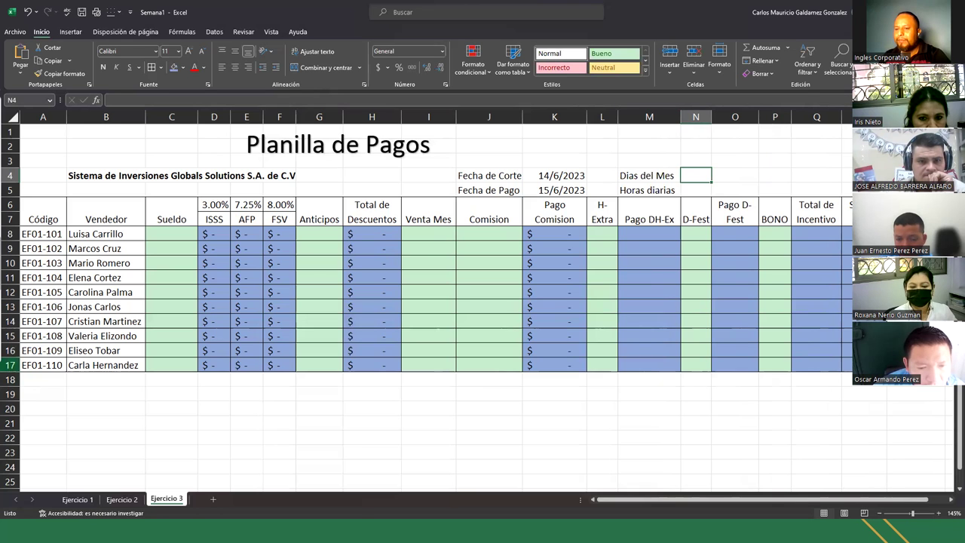
key(alt+Tab)
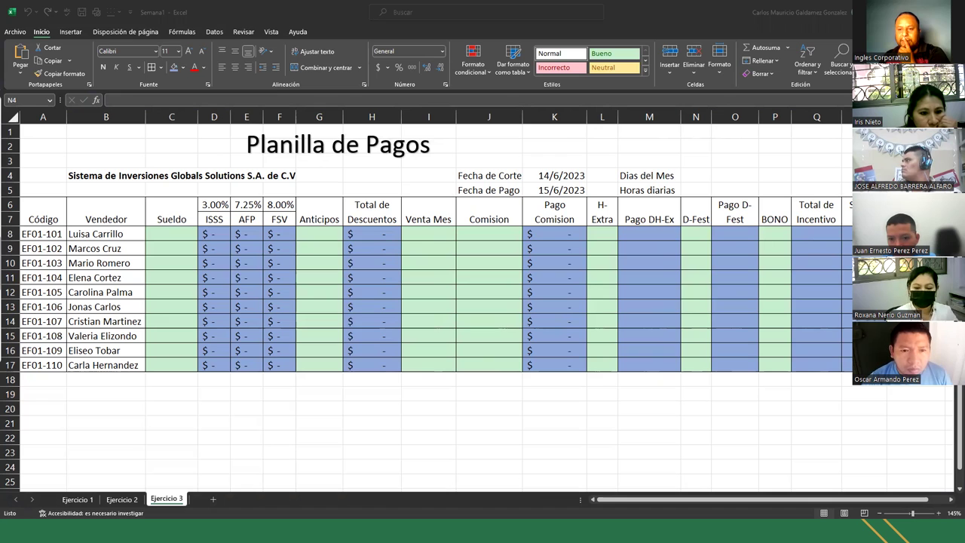
Step: Enter 31 in N4 and 8 in N5, then select the M4:N5 block
click(699, 175)
text(31)
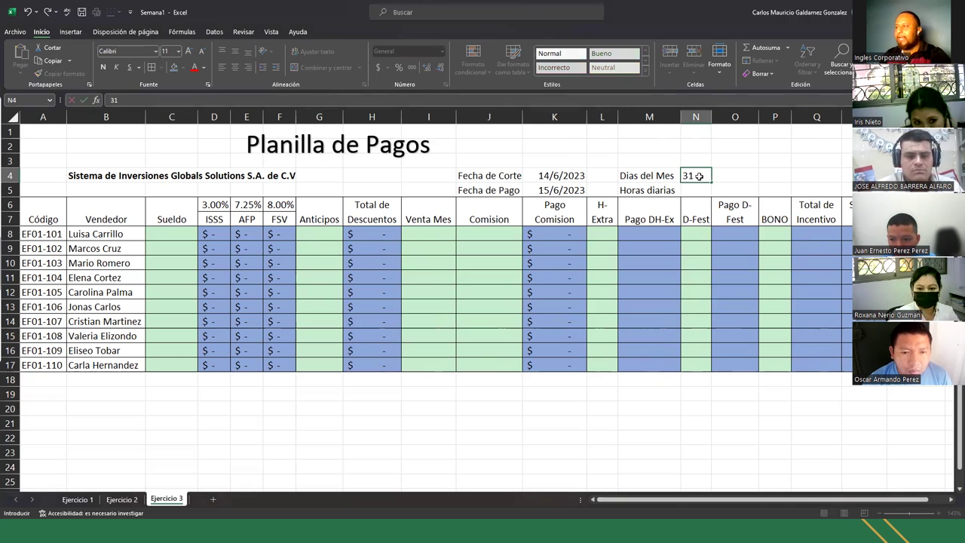
key(Return)
text(8)
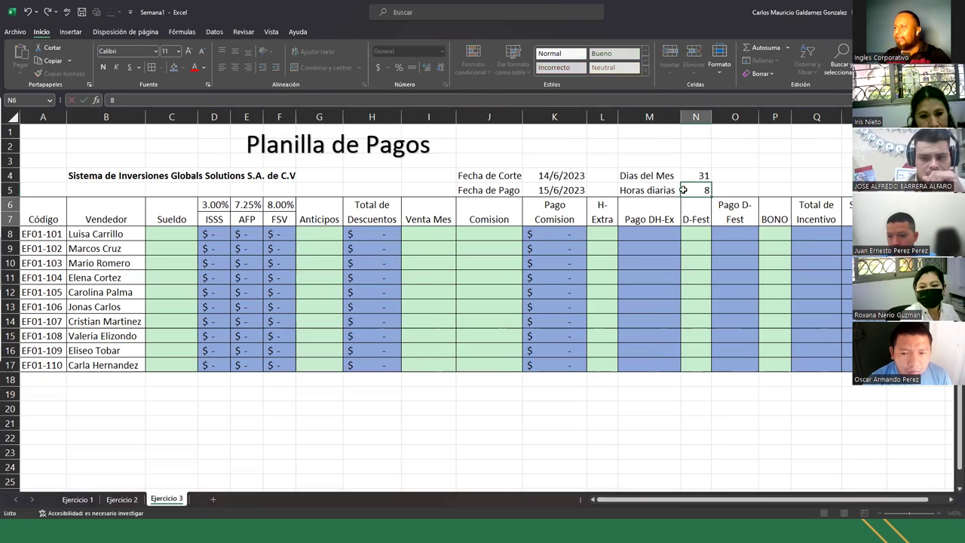
key(Return)
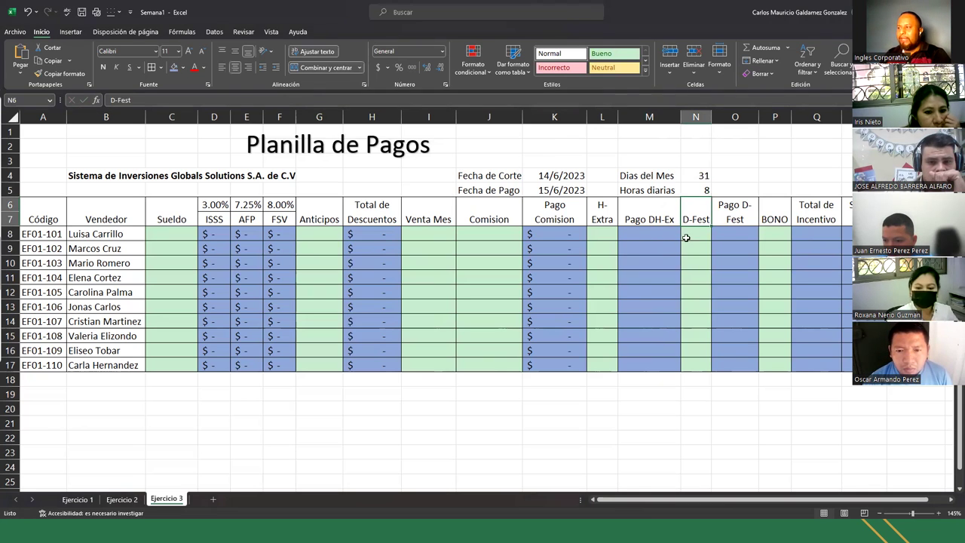
click(660, 181)
drag(696, 178, 697, 190)
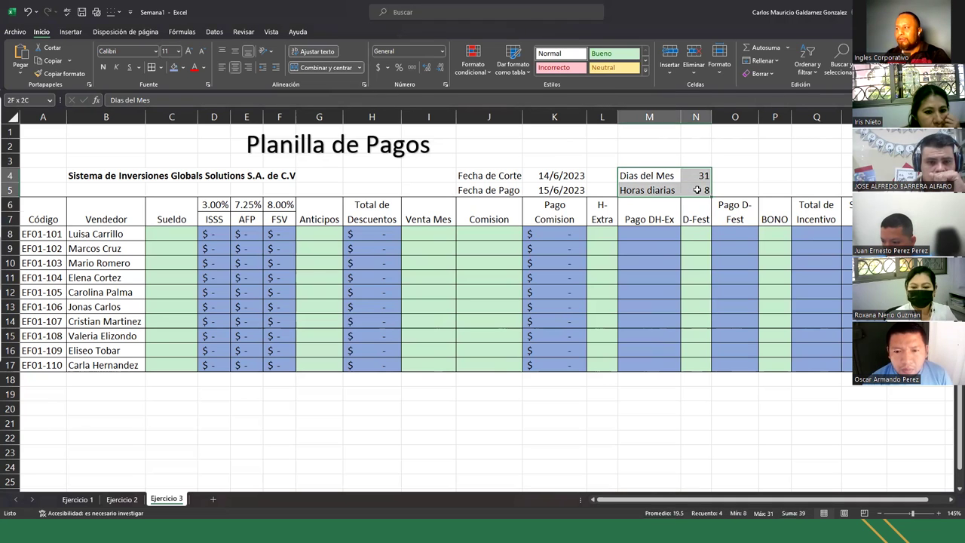
click(604, 232)
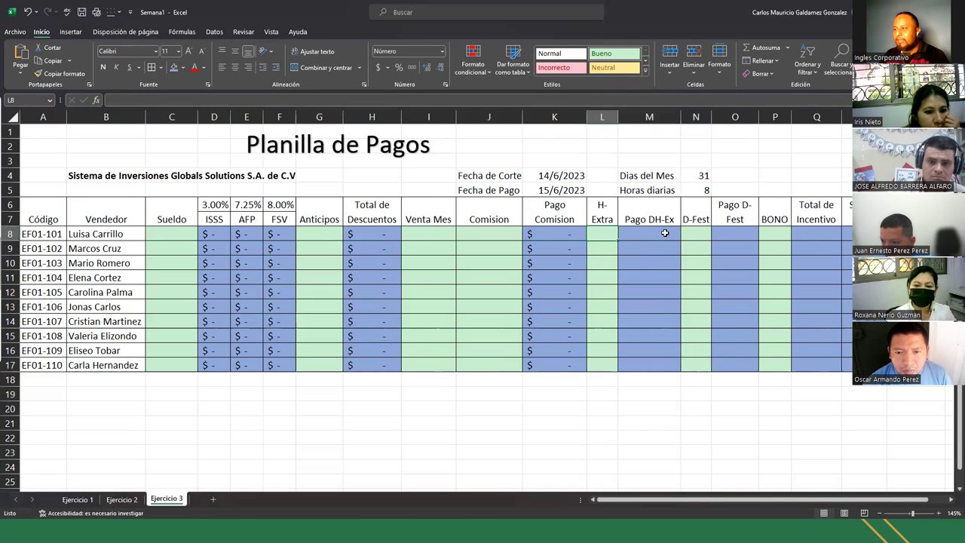
Step: Enter the overtime pay formula =((C8/31)/8)*L8*2 in M8
click(664, 233)
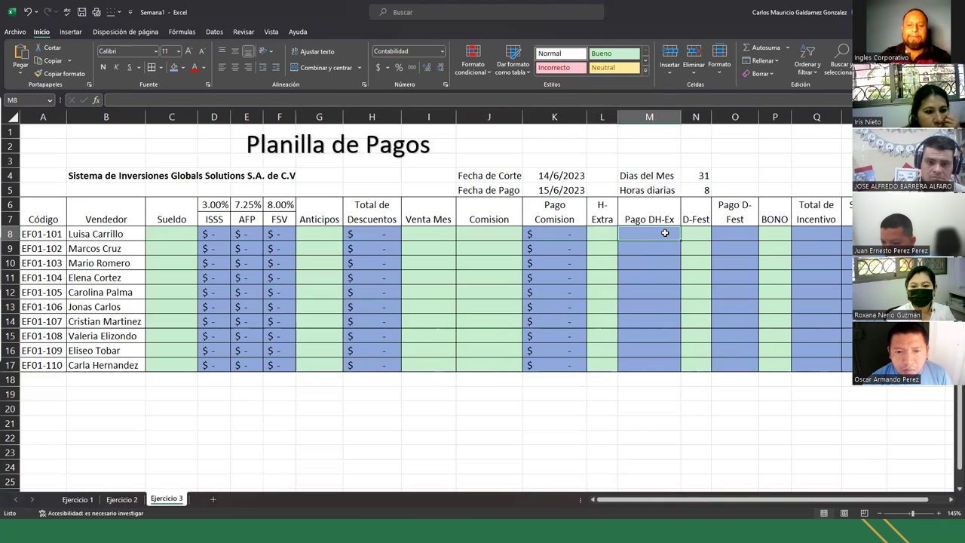
text(=)
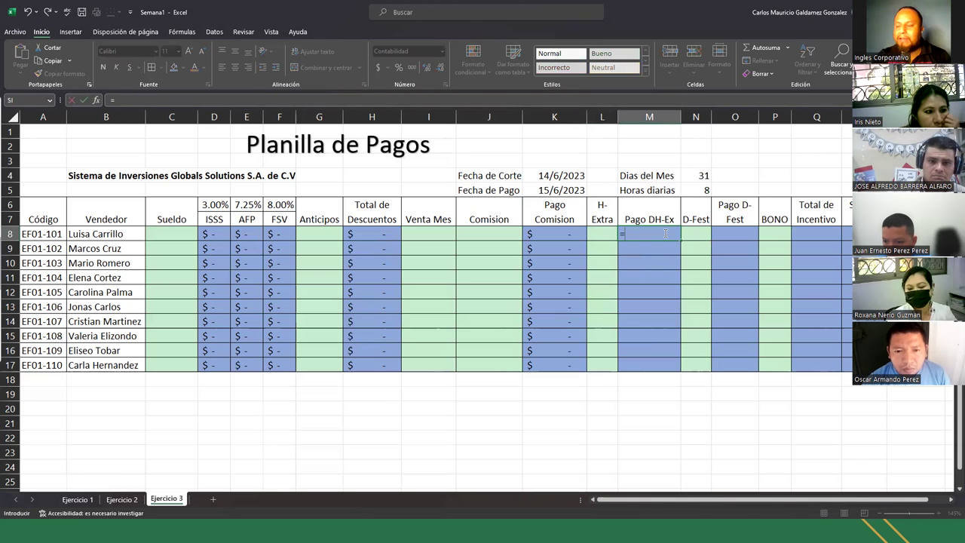
text((()
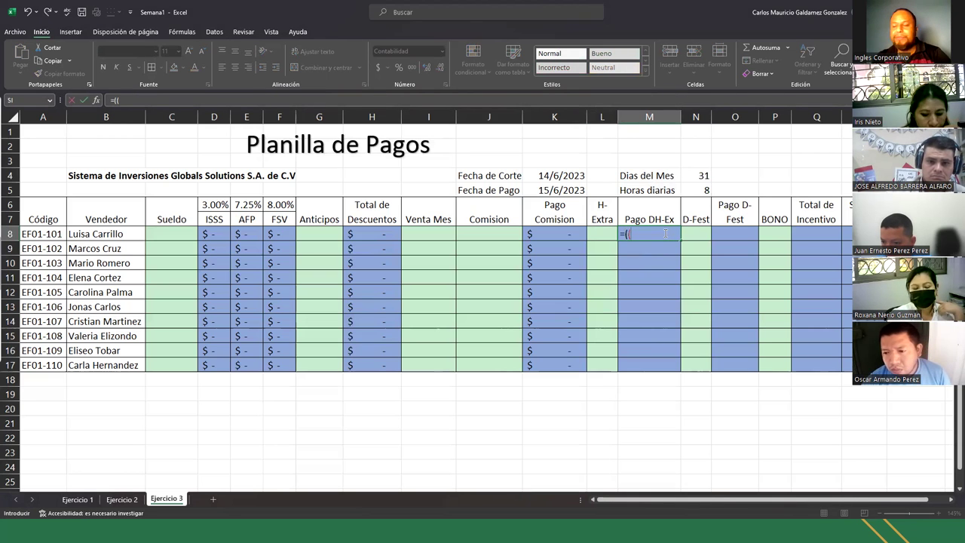
click(183, 236)
text(/)
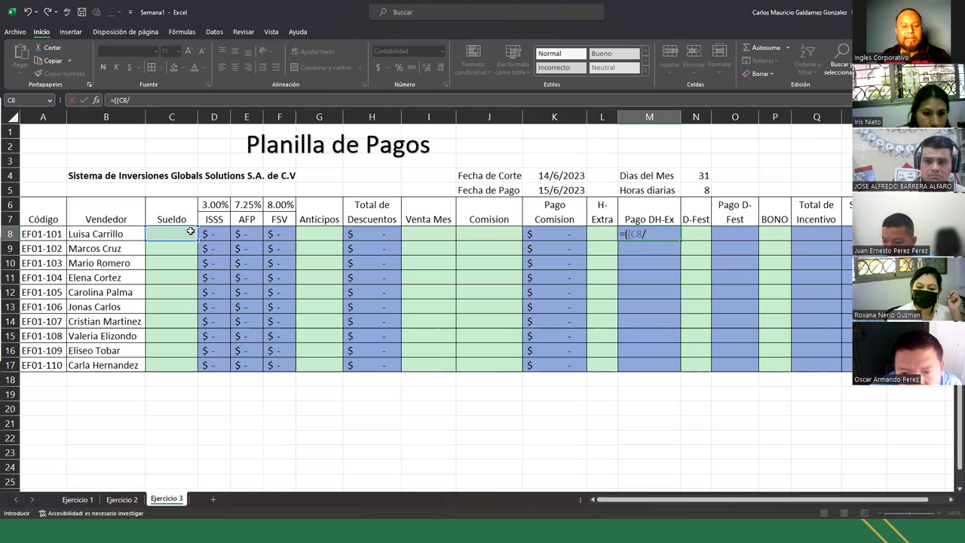
text(31))
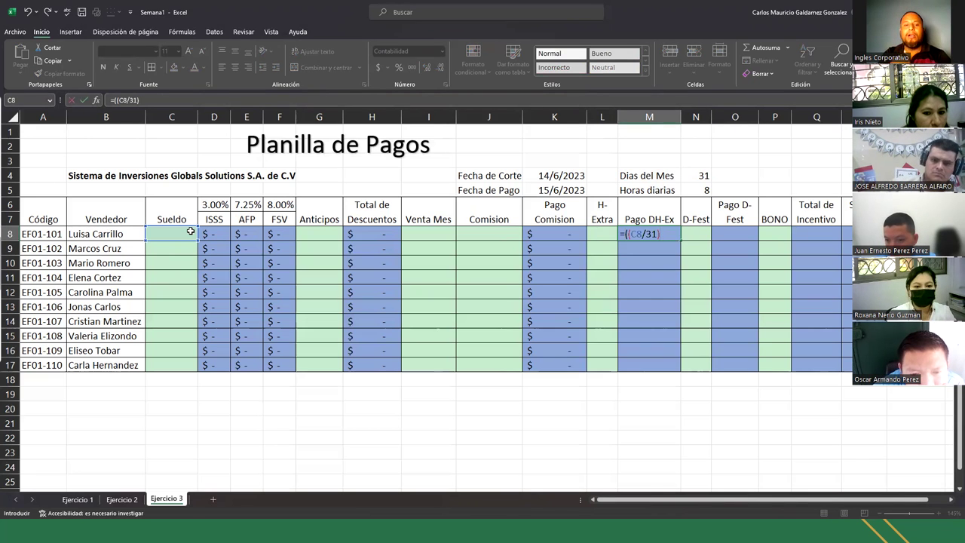
text(/8)
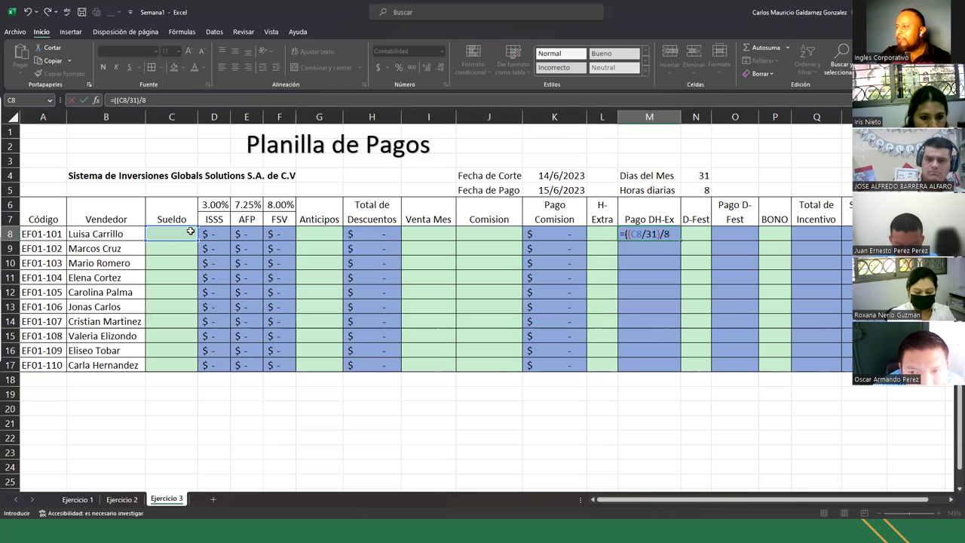
text())
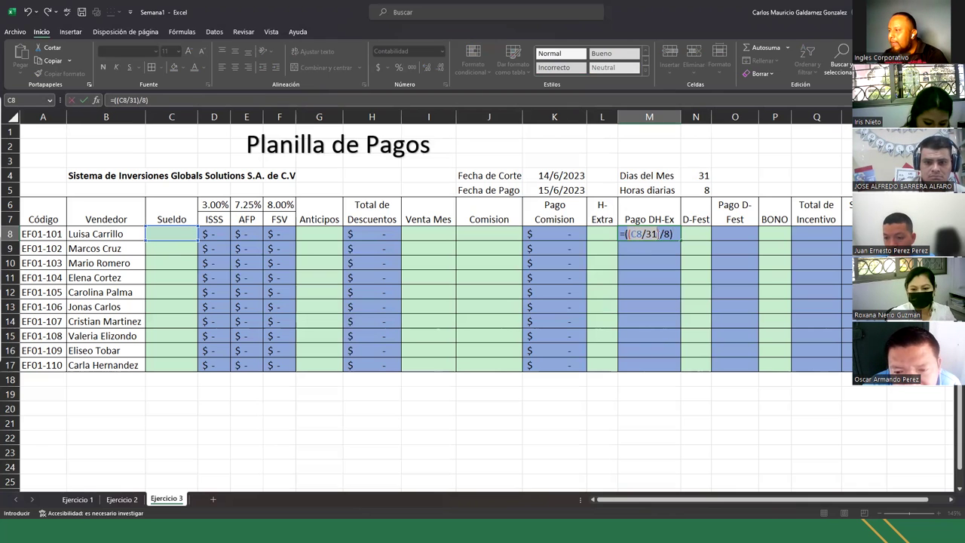
click(658, 233)
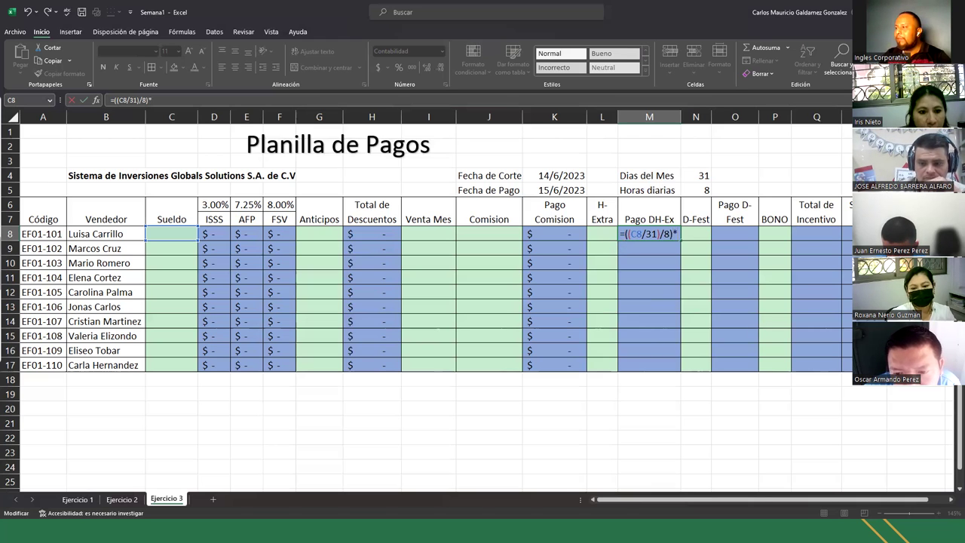
click(600, 234)
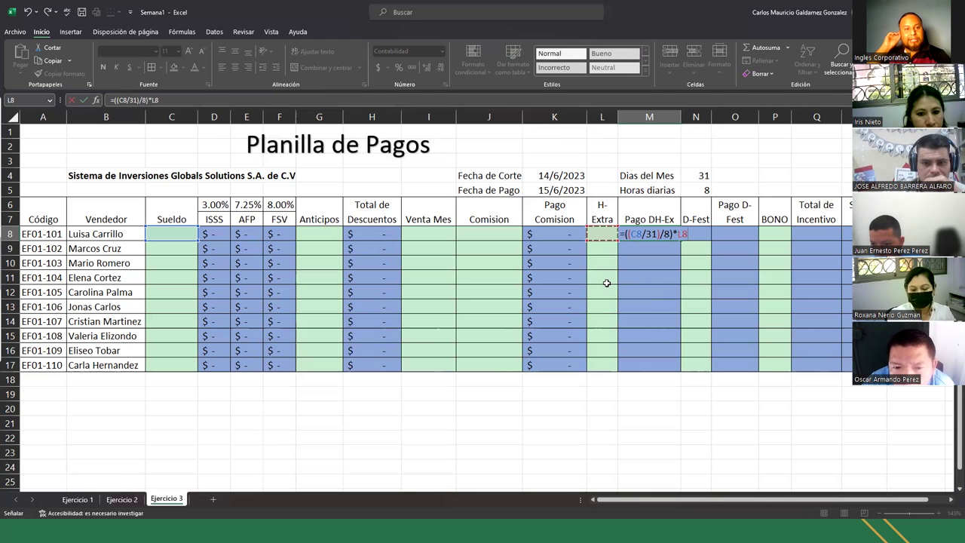
text(*2)
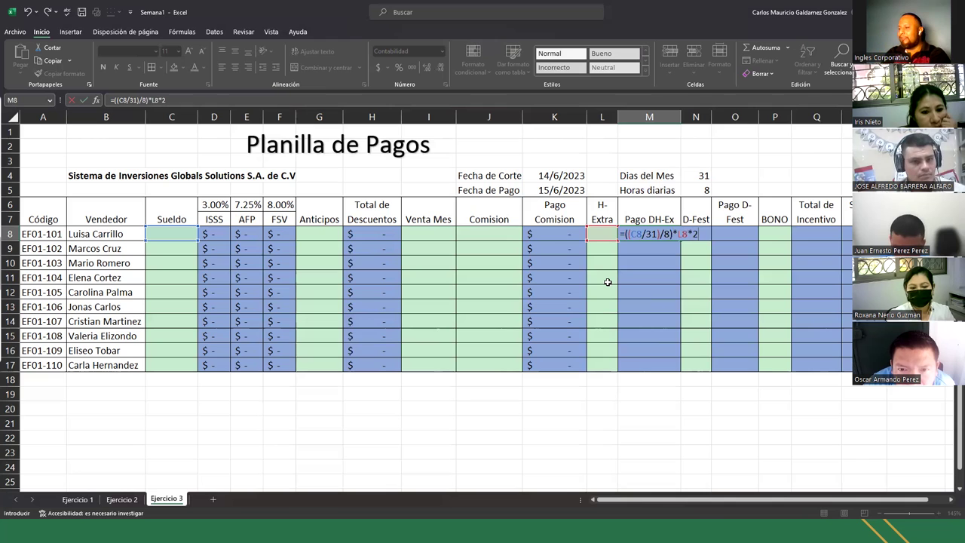
key(Return)
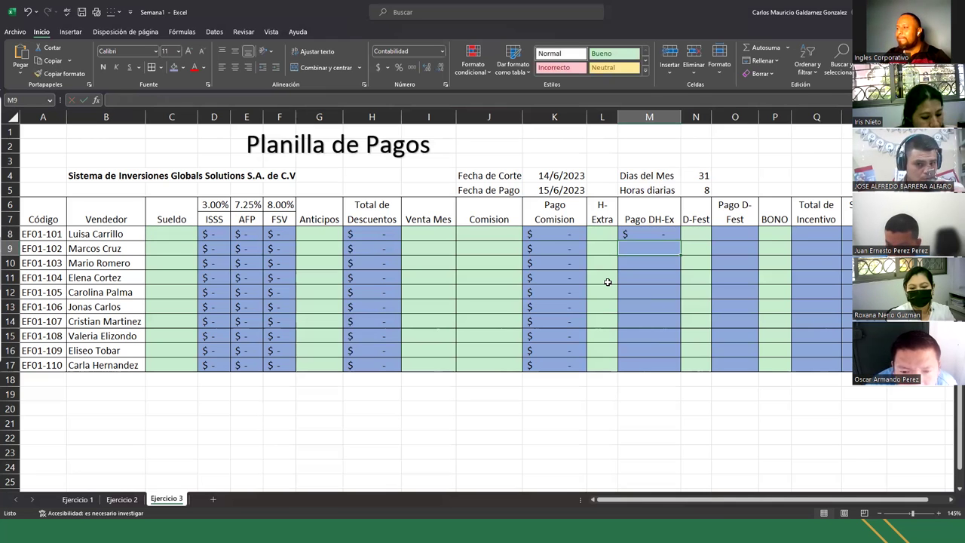
Step: Copy the overtime formula down to M17 and review M8's parentheses without changing it
click(661, 234)
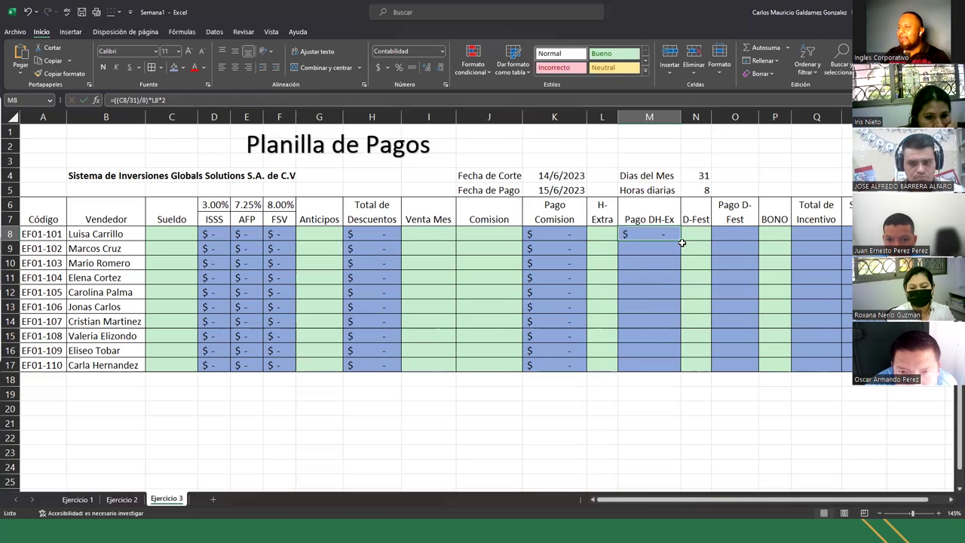
drag(681, 240, 681, 371)
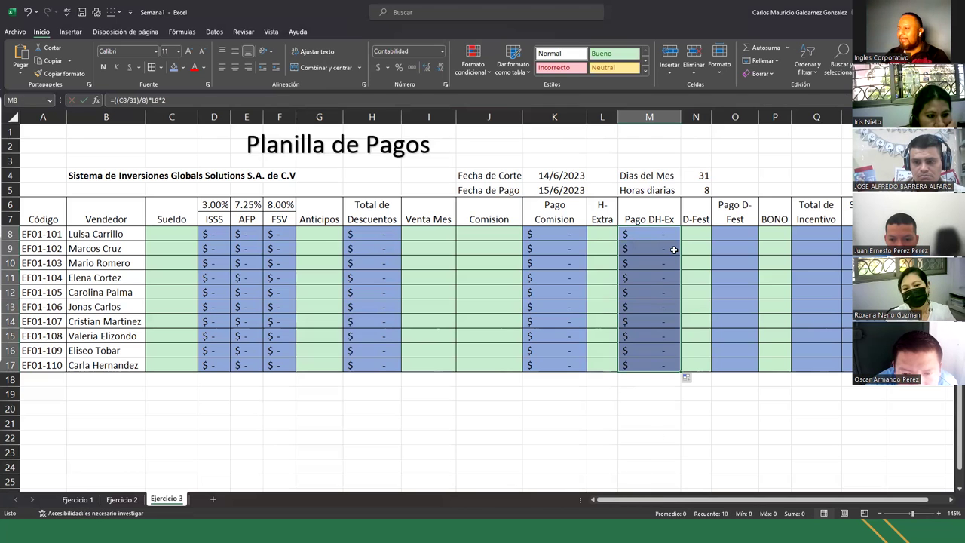
double_click(649, 234)
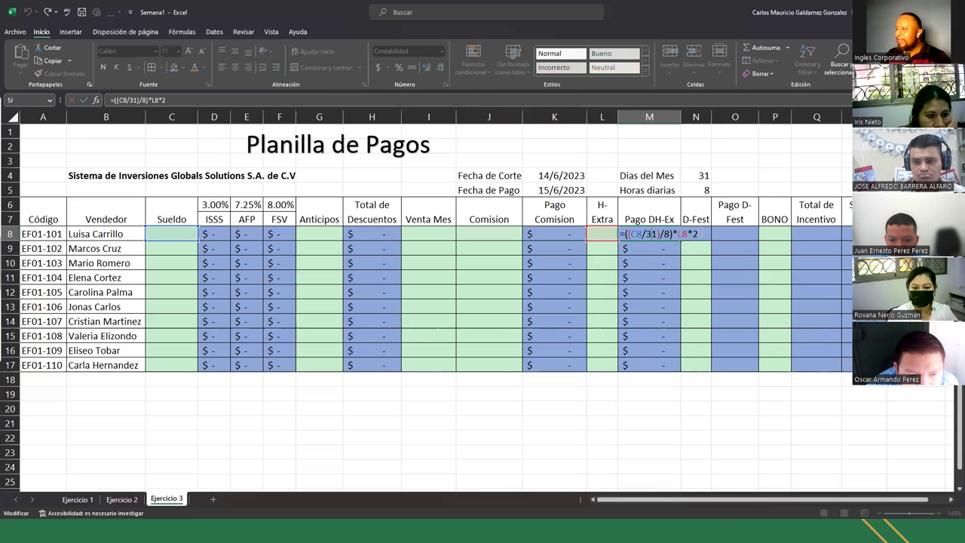
click(629, 234)
click(619, 233)
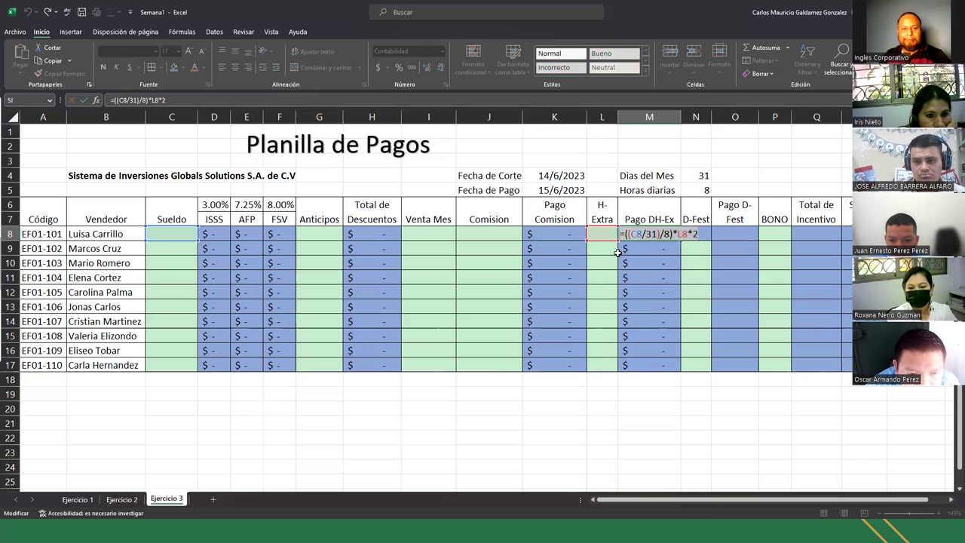
key(Escape)
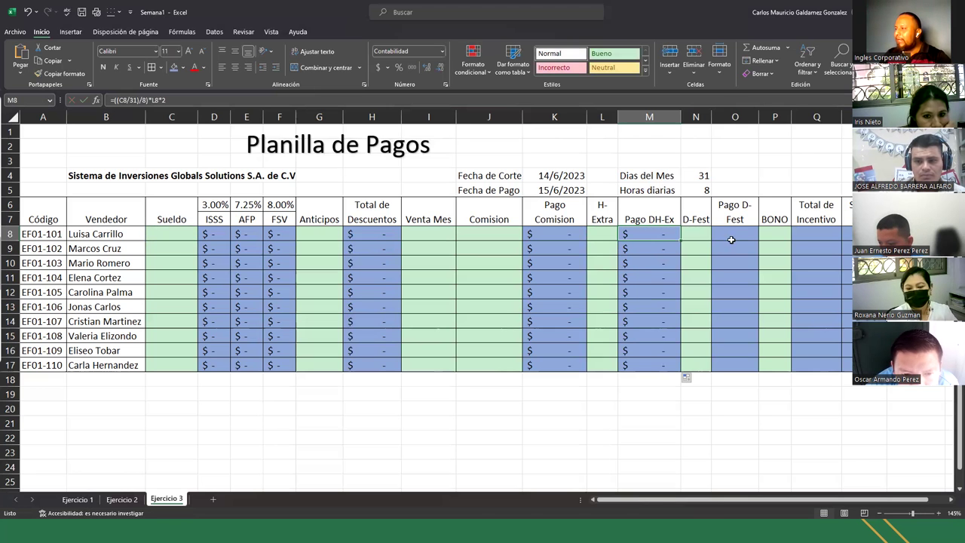
Step: Paste the overtime formula into O8 and rework it to =(C8/31)*N8*2, using N8 instead of L8
double_click(731, 234)
text(=((C8/31)/8)*L8*2)
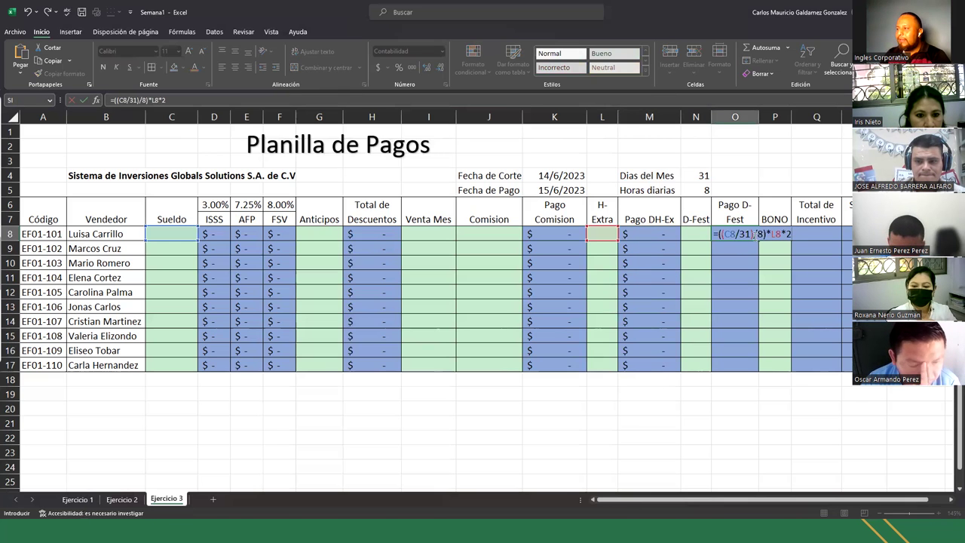
click(752, 233)
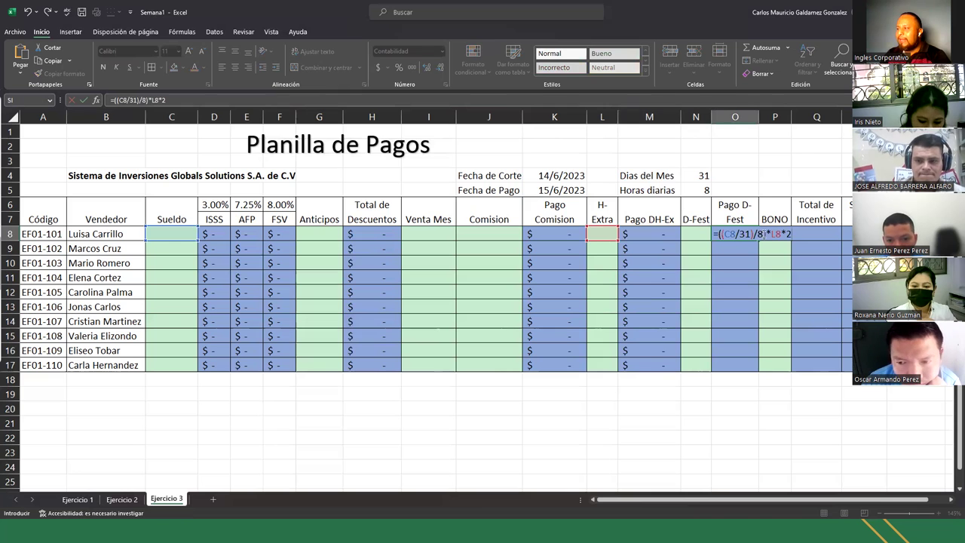
key(BackSpace)
key(BackSpace)
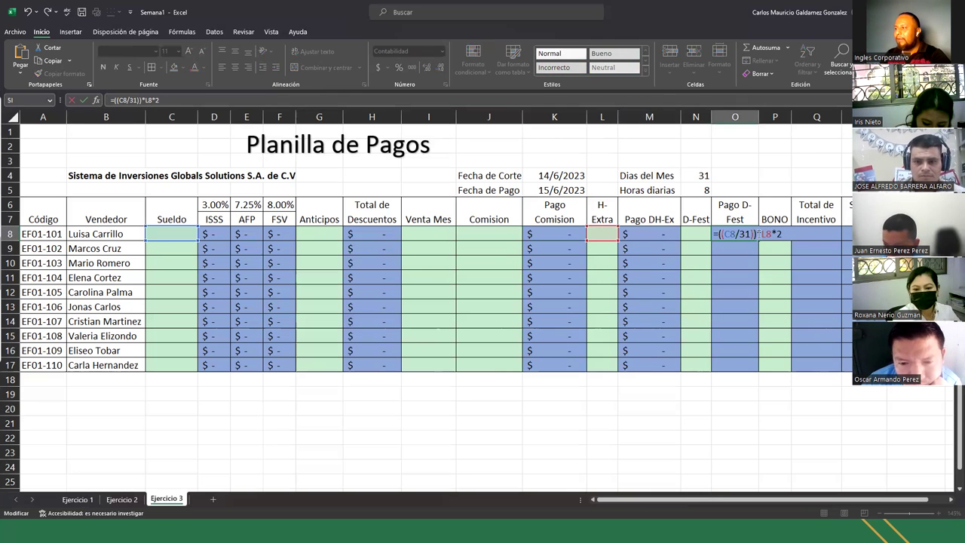
key(BackSpace)
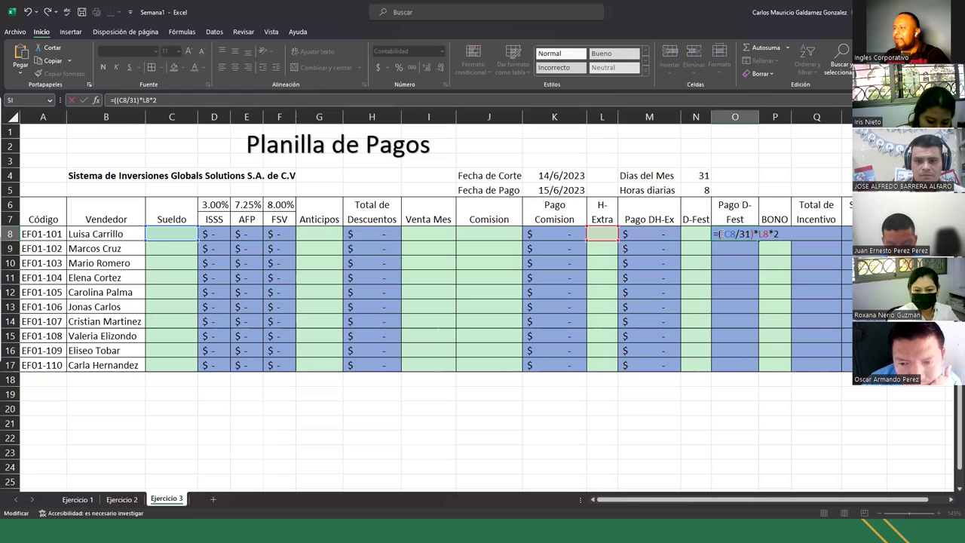
key(BackSpace)
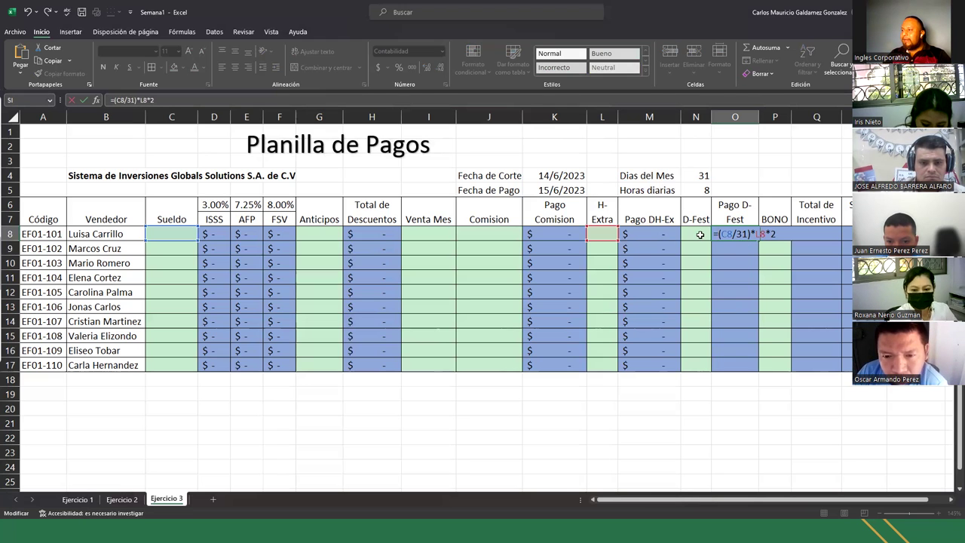
key(BackSpace)
text(N)
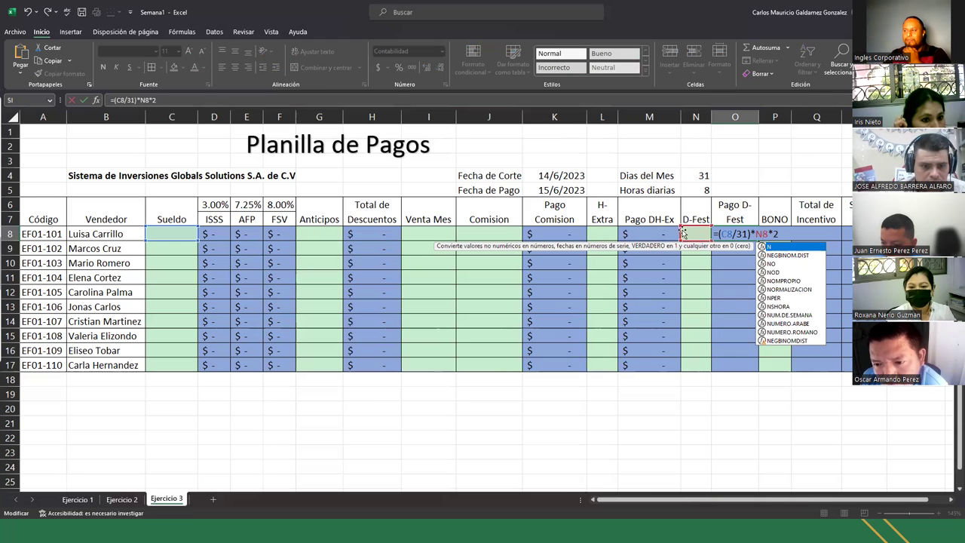
key(Escape)
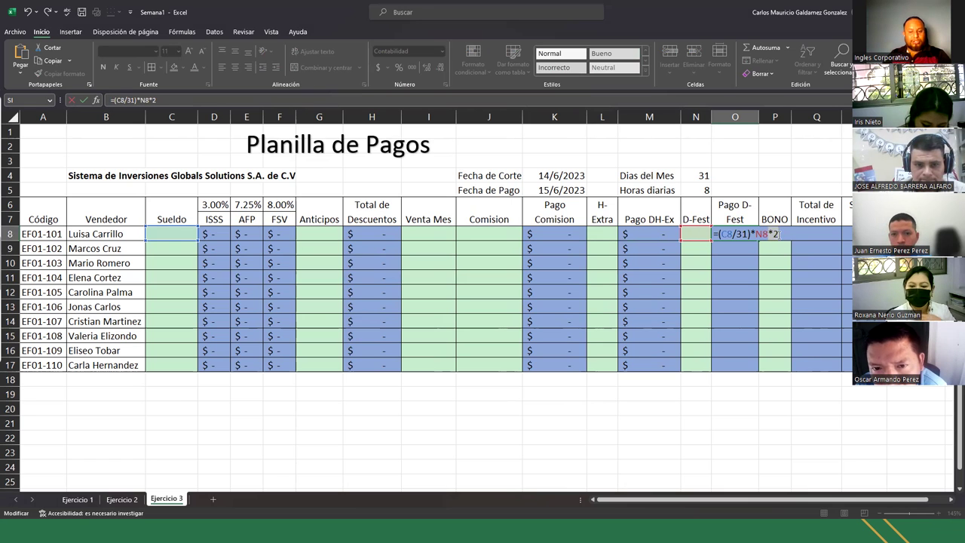
text(.5)
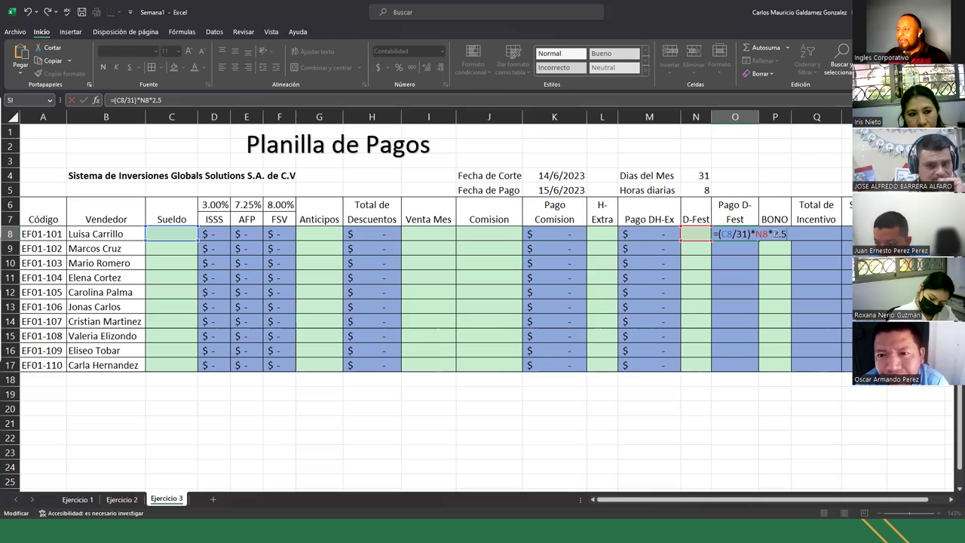
Step: Change O8's multiplier to 2.5 and copy =(C8/31)*N8*2.5 down through O17
double_click(788, 234)
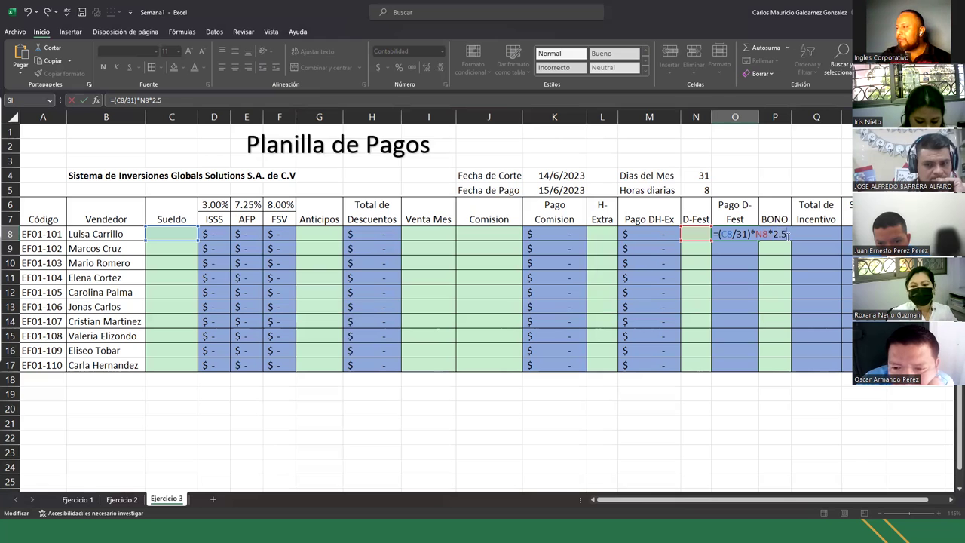
text(2*50%)
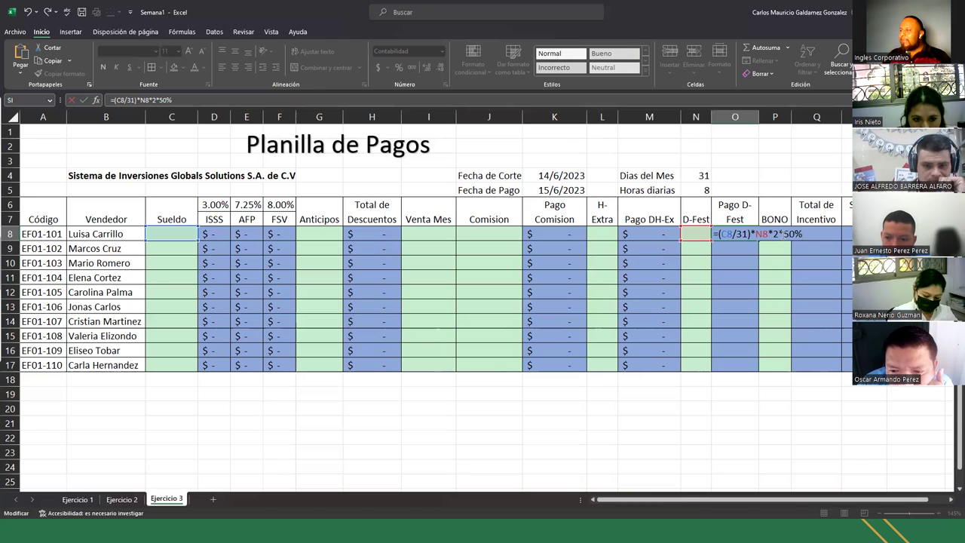
drag(713, 234, 809, 236)
text(.)
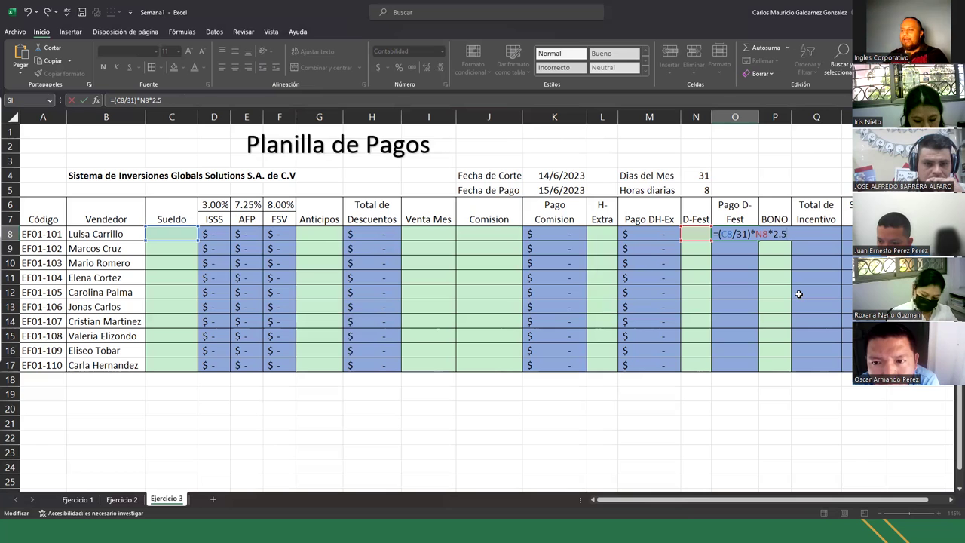
key(Return)
click(744, 235)
drag(756, 241, 742, 366)
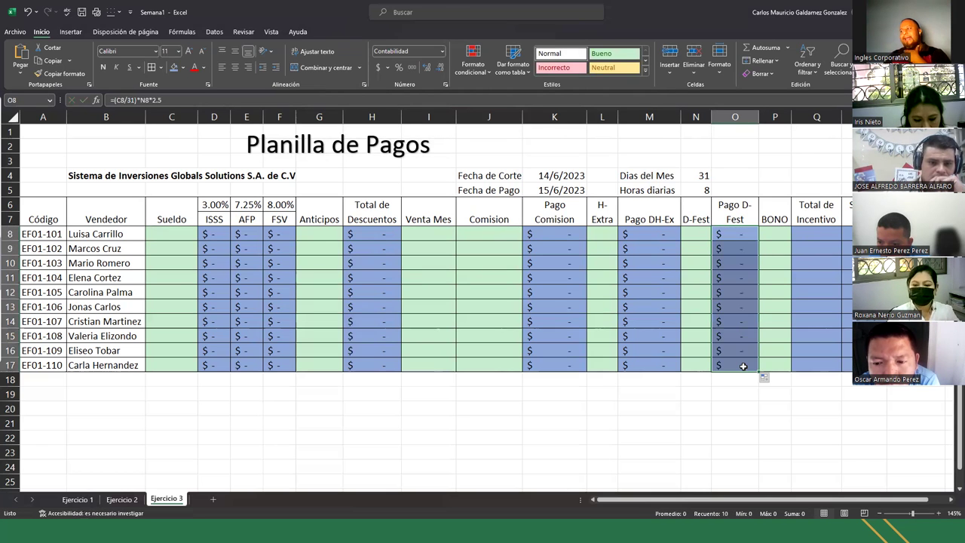
click(808, 235)
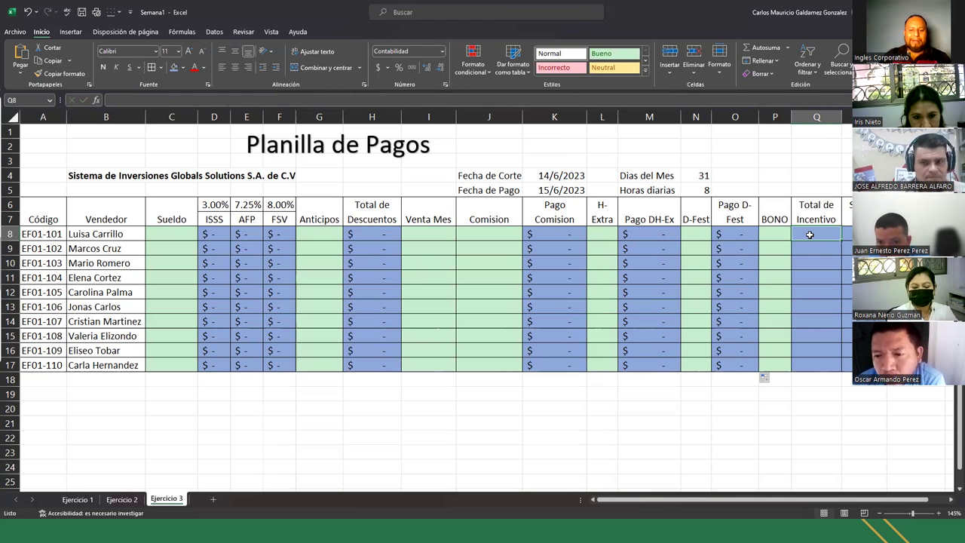
Step: Build =K8+M8+O8+P8 in Q8, summing commission, overtime, holiday pay and bonus
text(=)
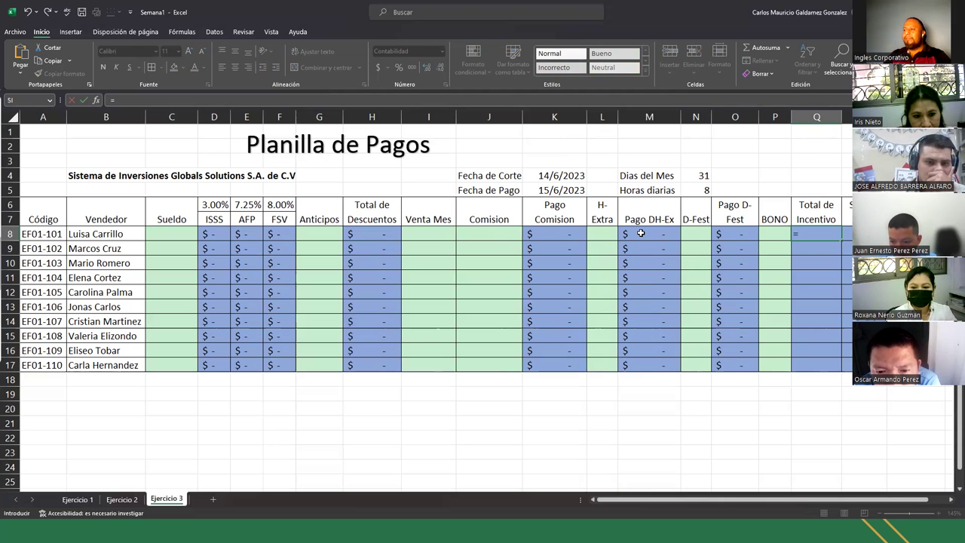
click(565, 230)
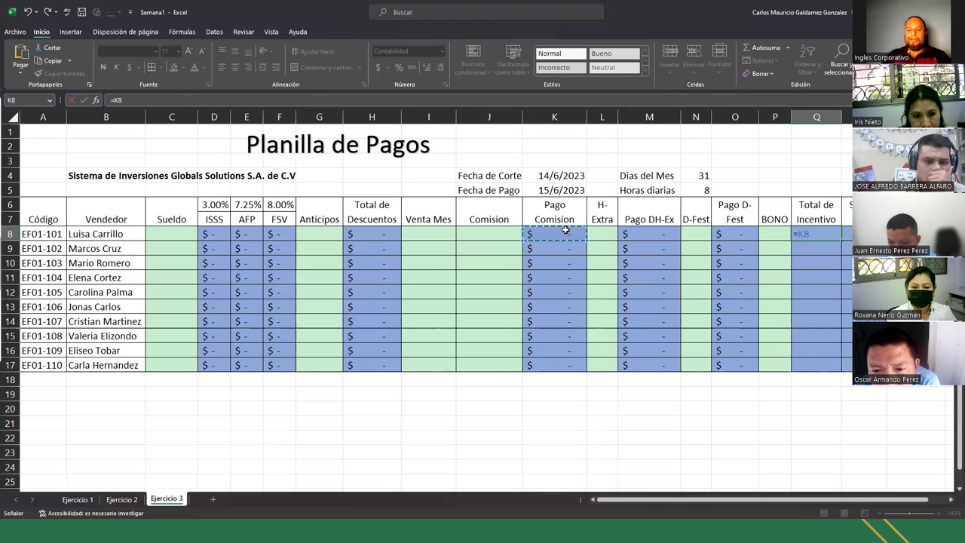
text(+)
click(641, 233)
text(+)
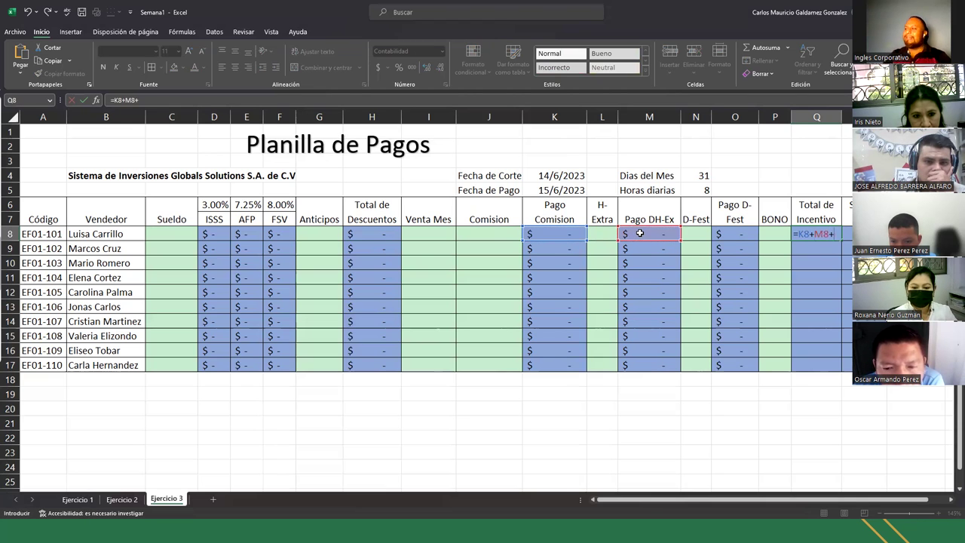
click(733, 235)
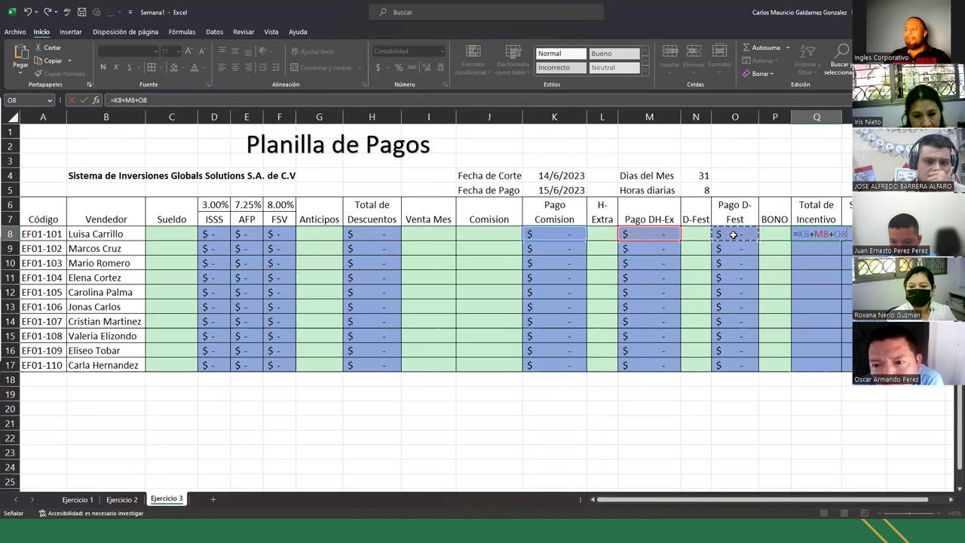
text(+)
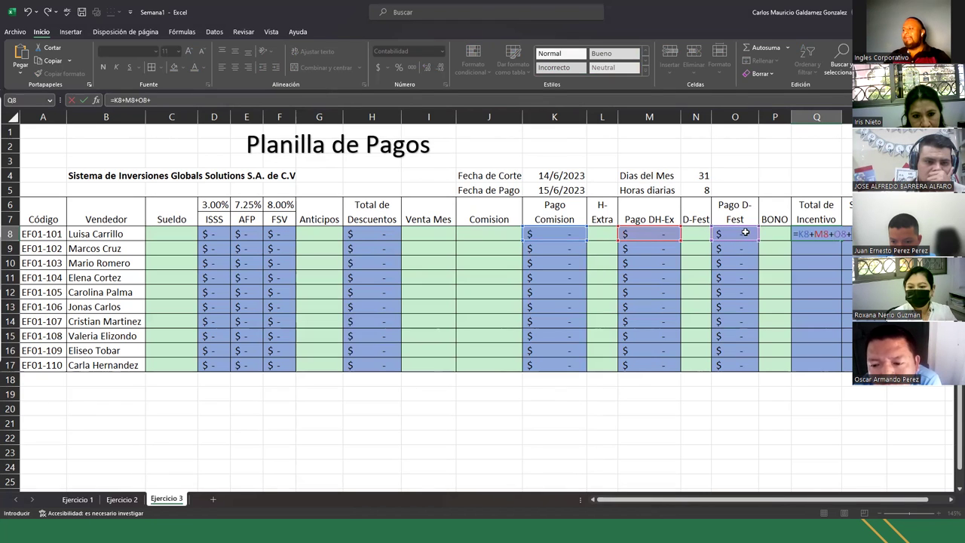
click(774, 233)
text(+)
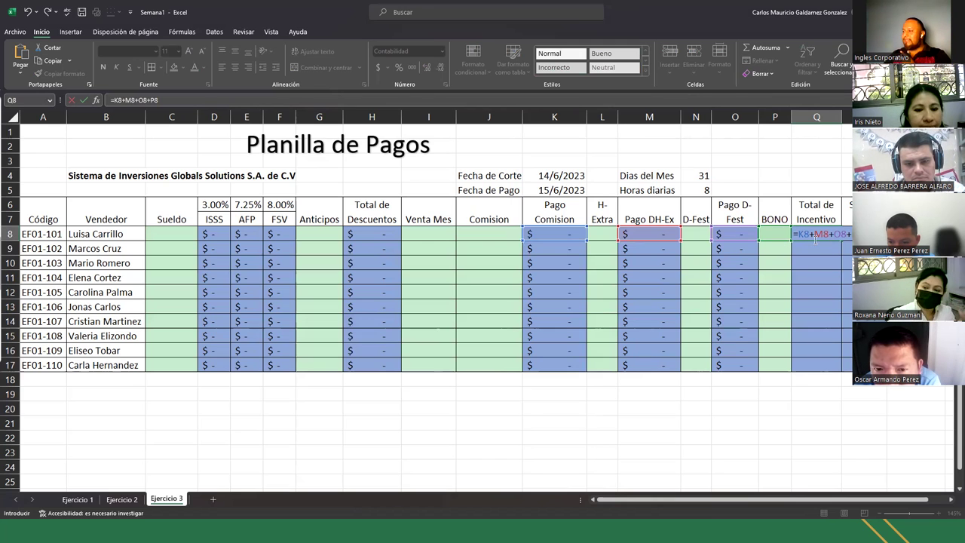
Step: Commit the Q8 Total de Incentivo formula and fill it down through Q17
key(Return)
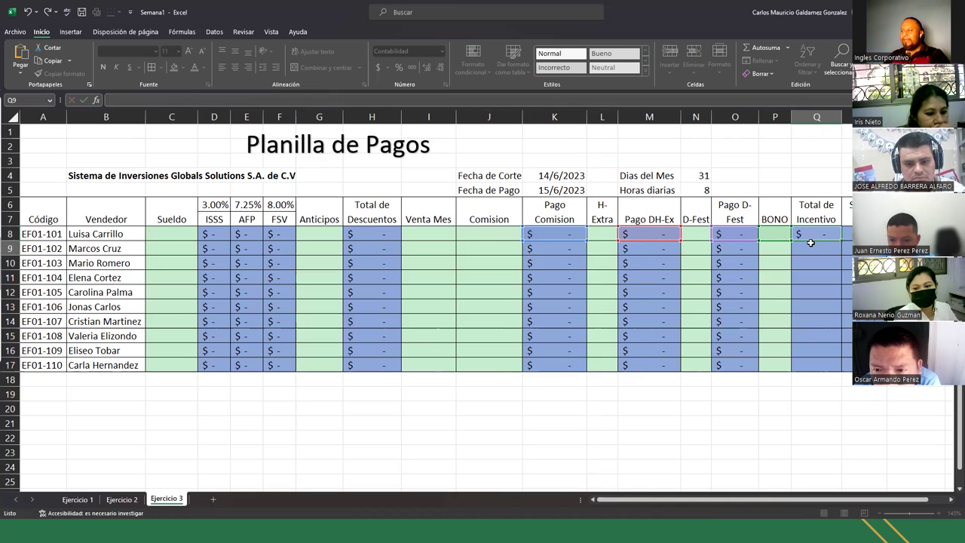
key(Up)
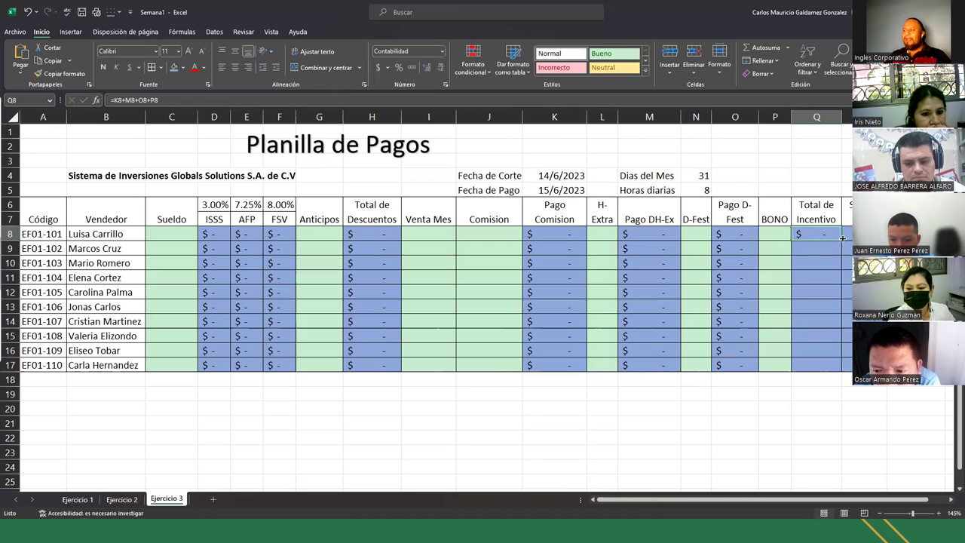
drag(842, 238, 832, 361)
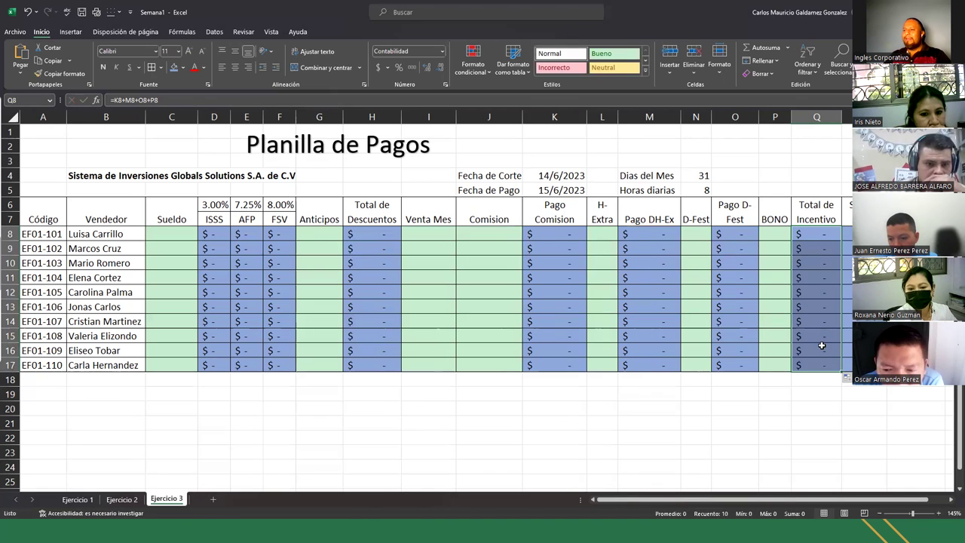
Step: In R8, enter =C8-H8+Q8: salary C8 minus deductions H8 plus incentive Q8
click(846, 234)
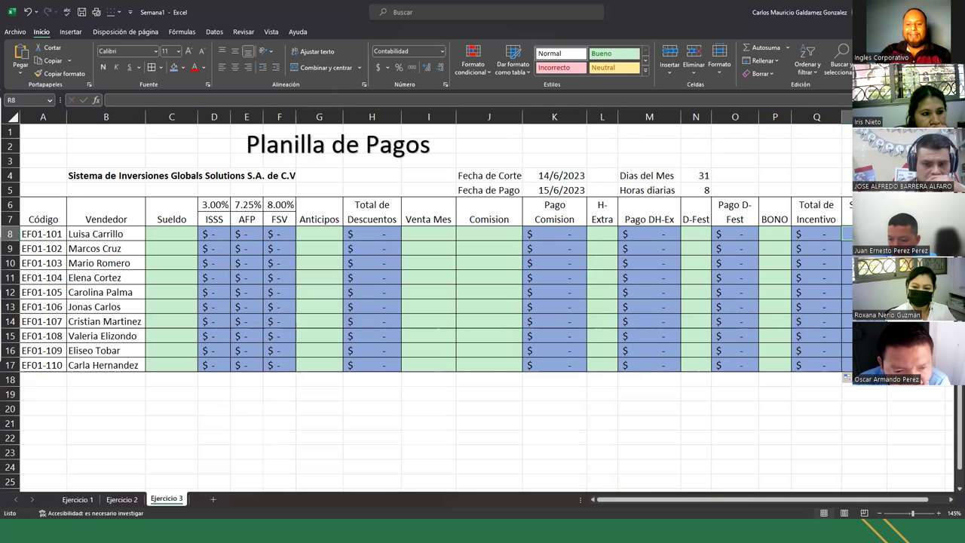
text(=)
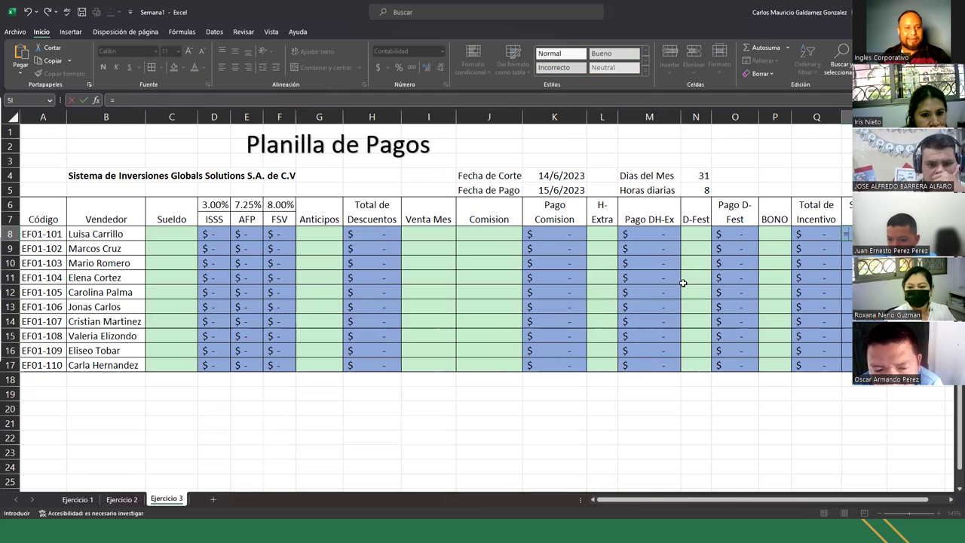
click(166, 233)
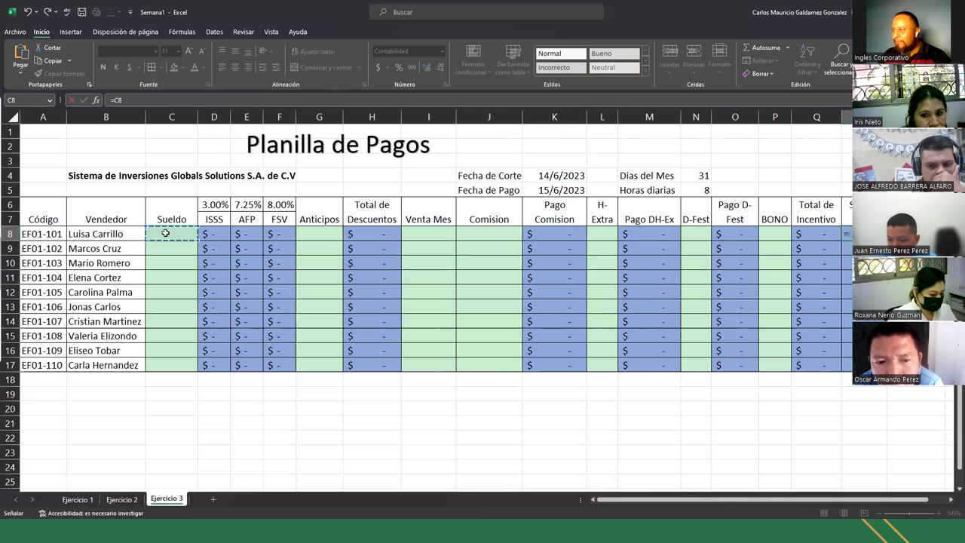
text(-)
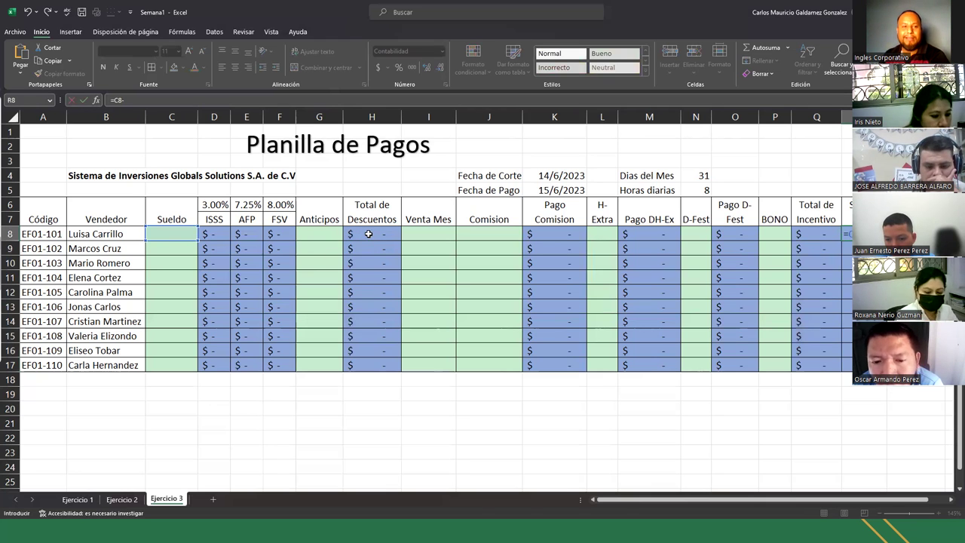
click(368, 234)
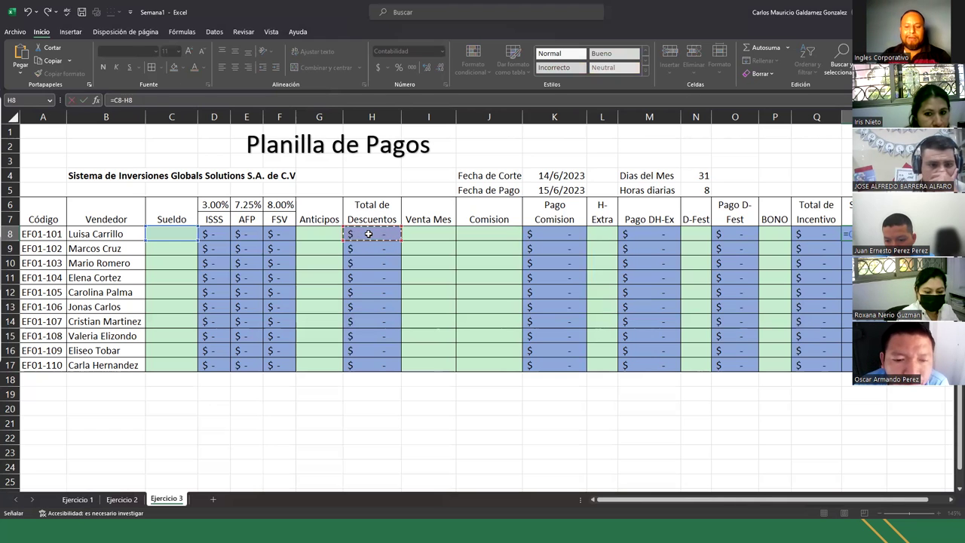
text(+)
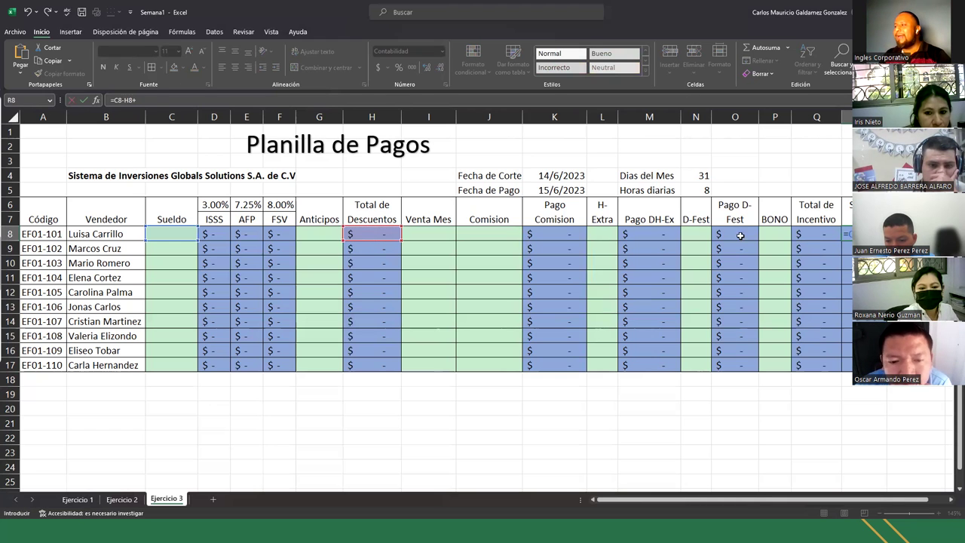
click(801, 235)
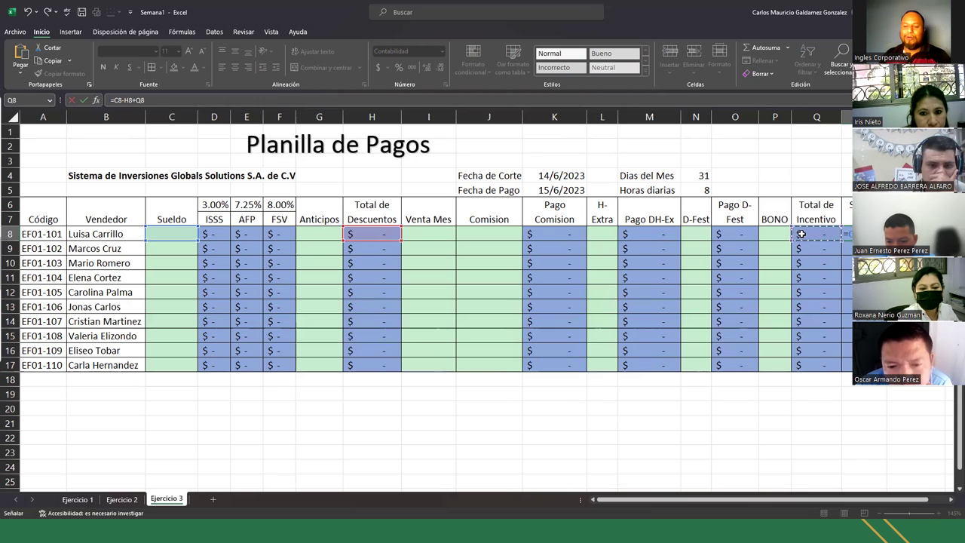
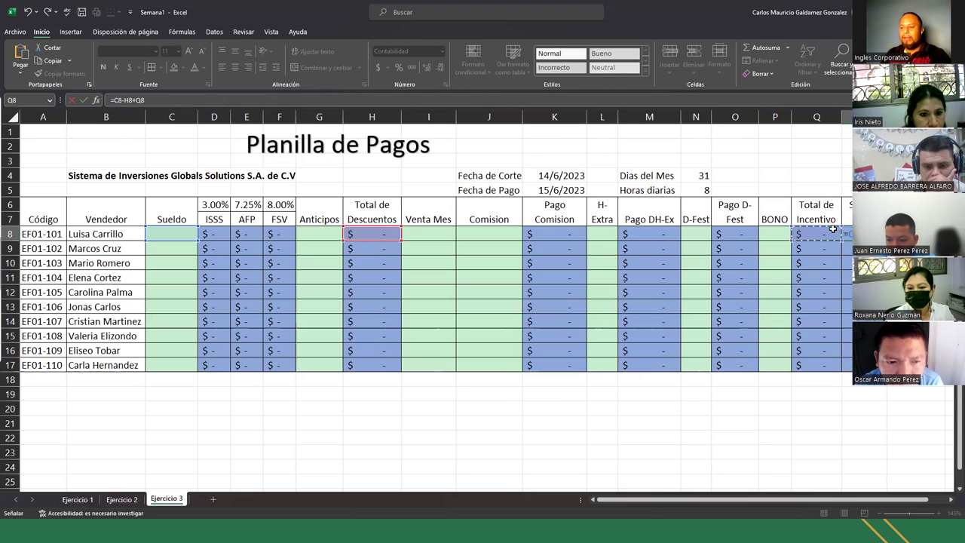
Step: Commit the net pay formula =C8-H8+Q8 in R8 and fill it down to R17
key(Return)
key(Up)
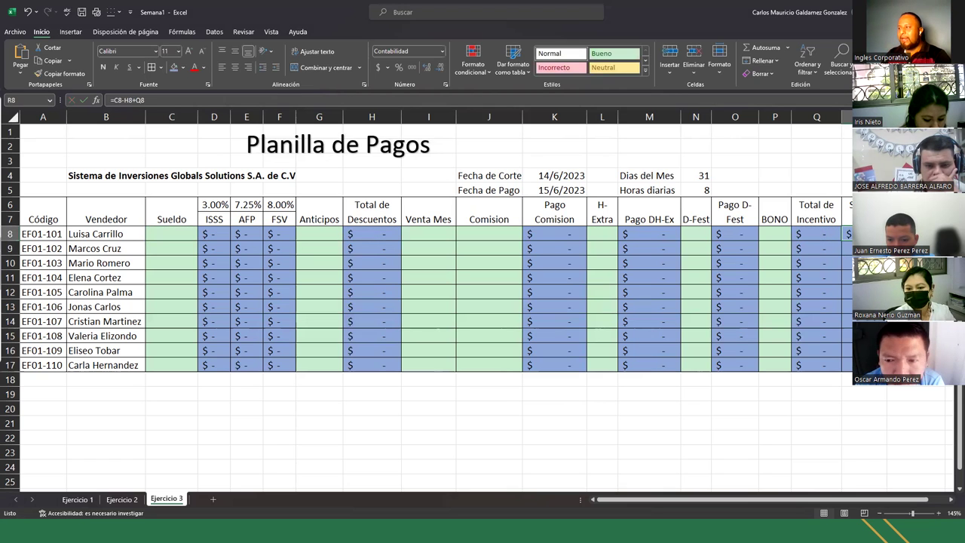
drag(893, 241, 893, 321)
drag(816, 383, 816, 384)
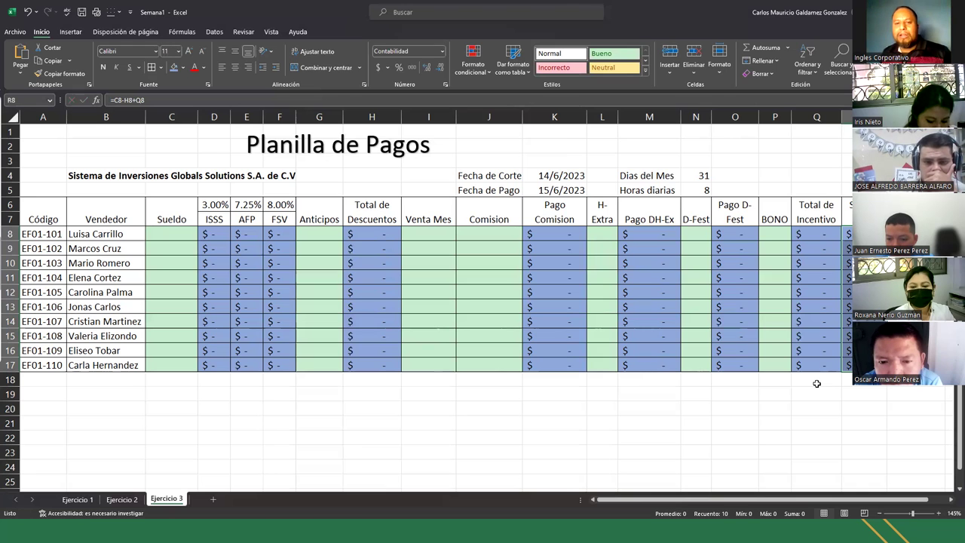
Step: Select the first employees' Sueldo cells, ending back on C8
click(154, 236)
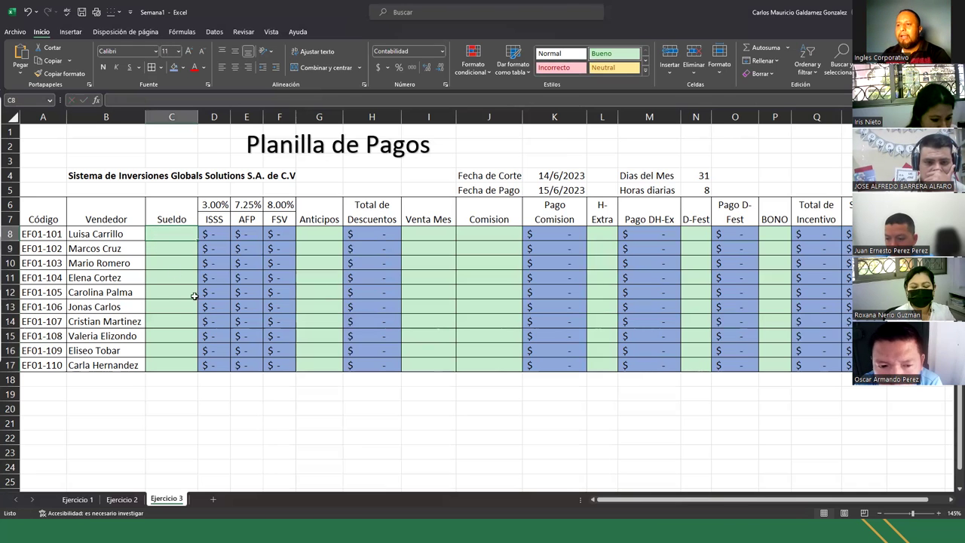
shift+click(174, 262)
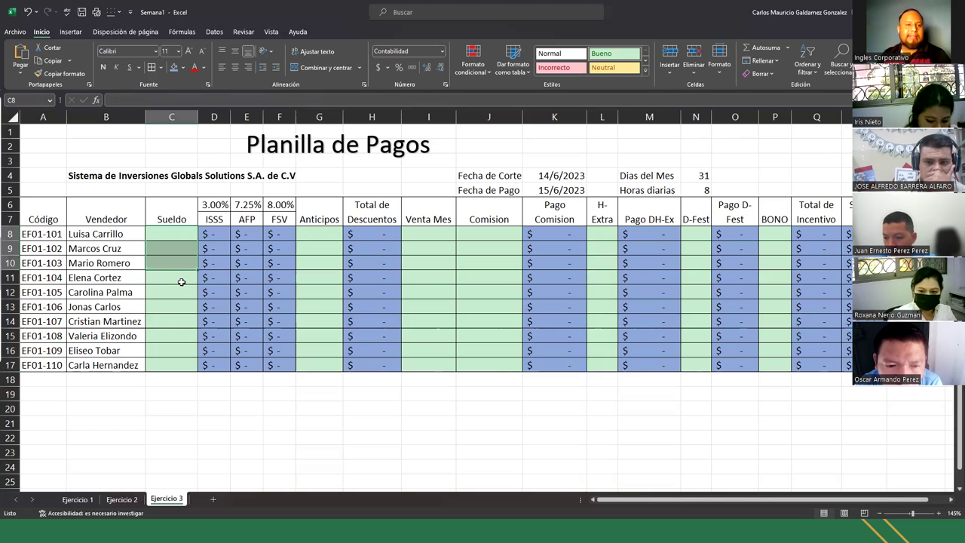
click(166, 230)
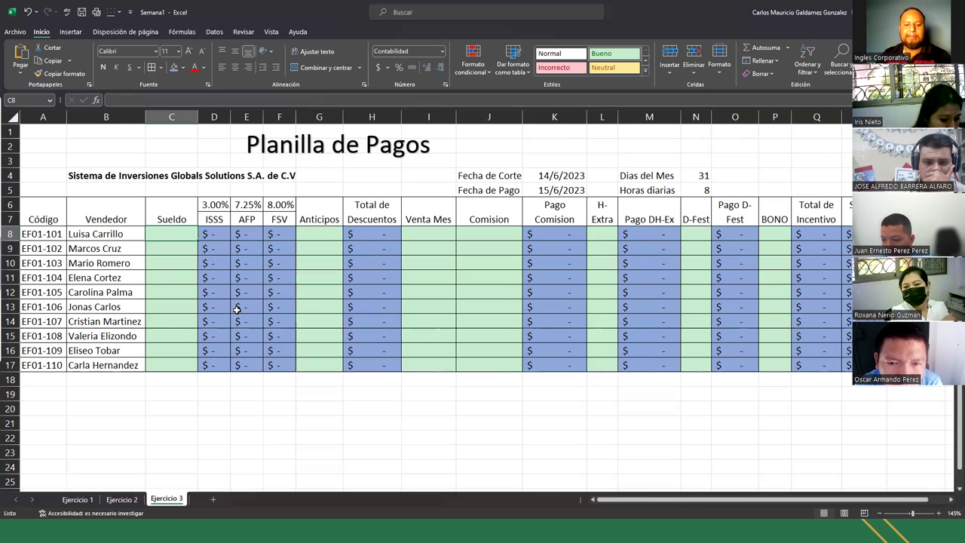
Step: Enter a 600 salary in C8 and autofit the ISSS, AFP and FSV columns
text(600)
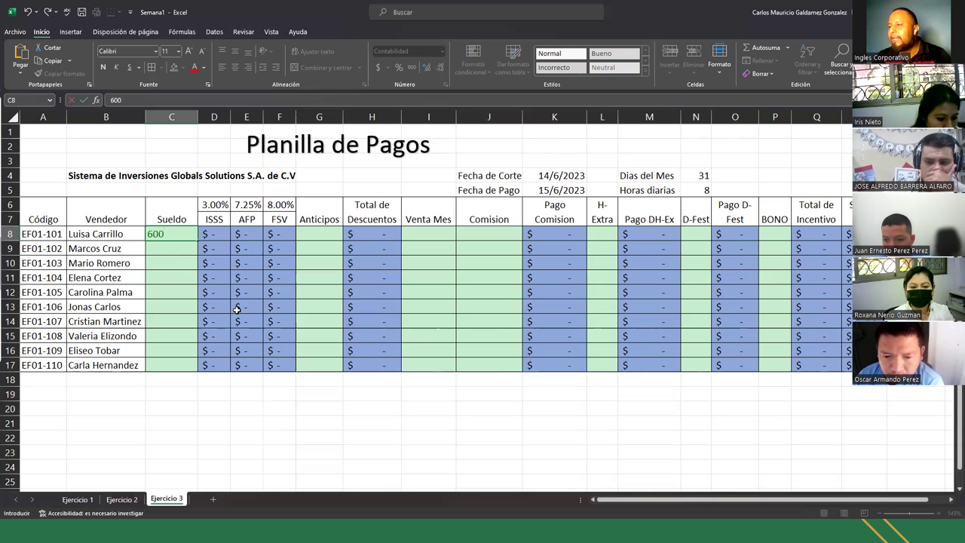
key(Return)
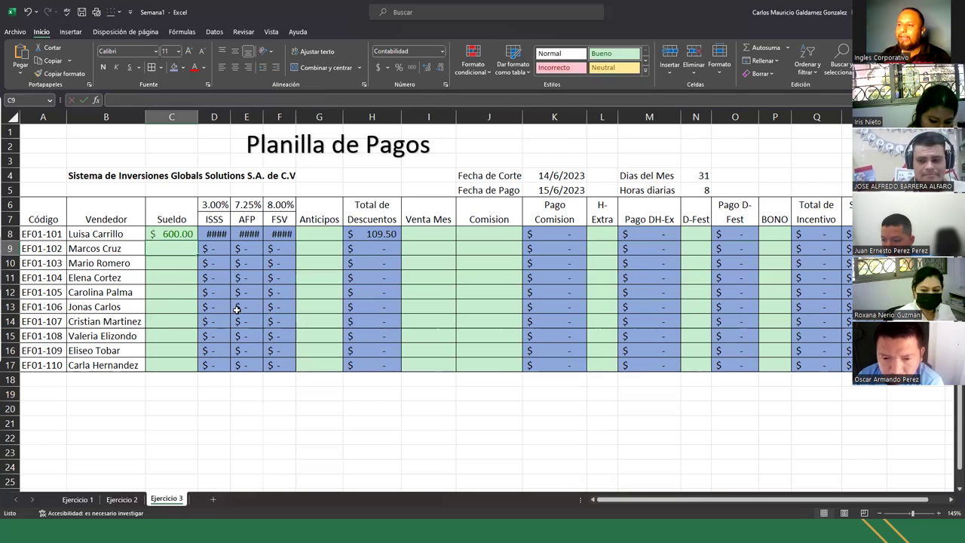
double_click(230, 116)
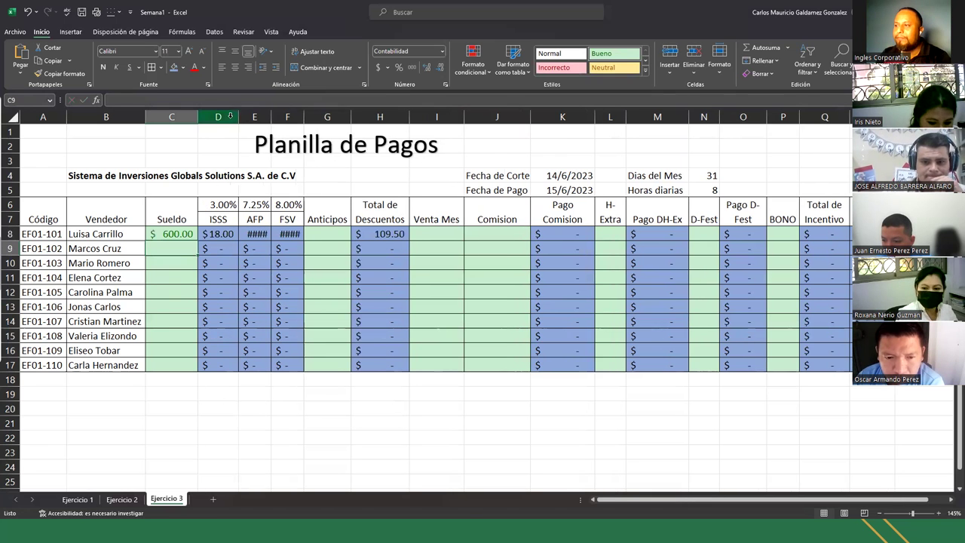
double_click(271, 116)
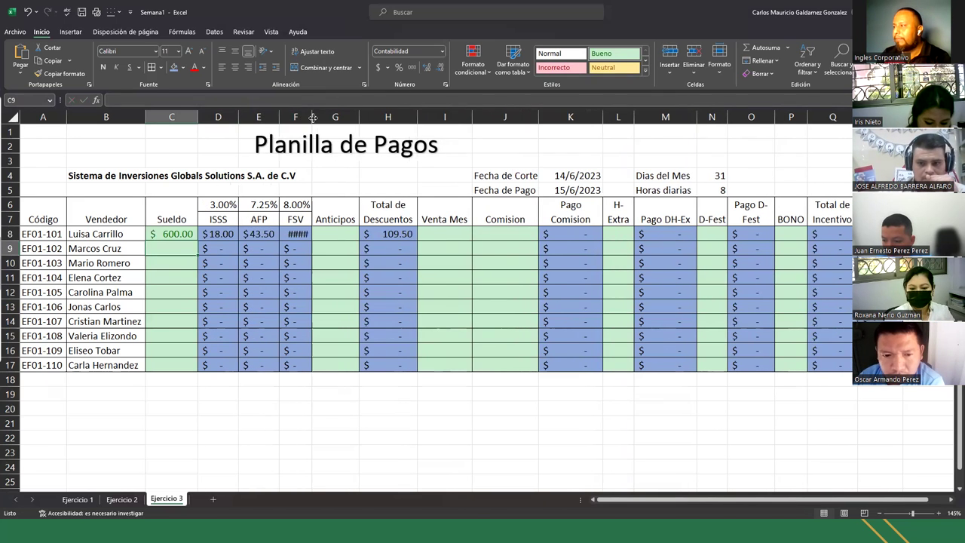
double_click(312, 117)
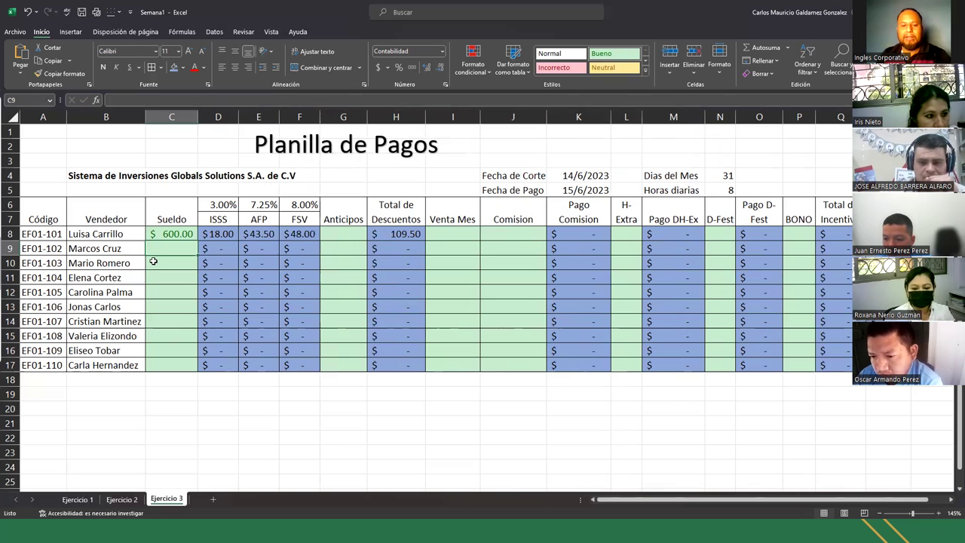
Step: Enter salaries 600, 600, 550 and 389.78 in C9 through C12
text(600)
key(Return)
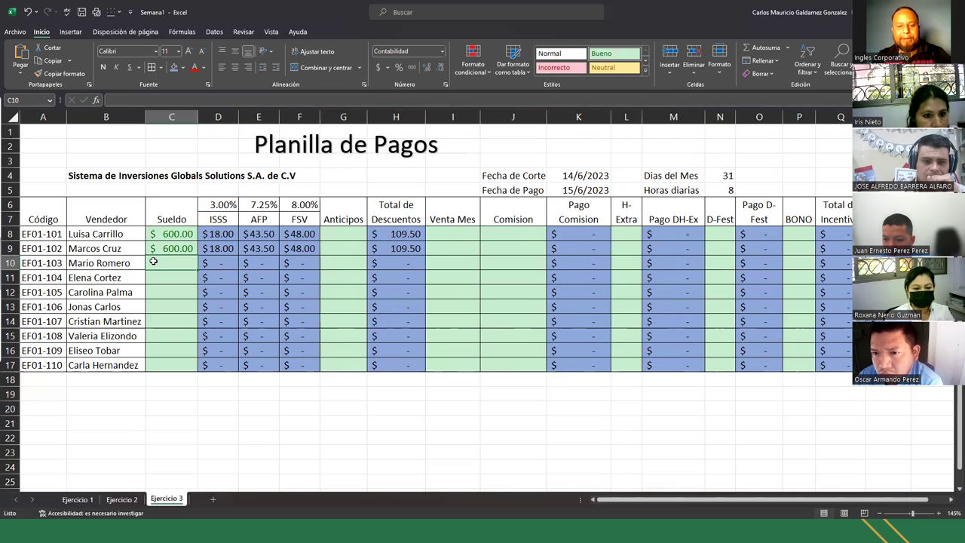
text(600)
key(Return)
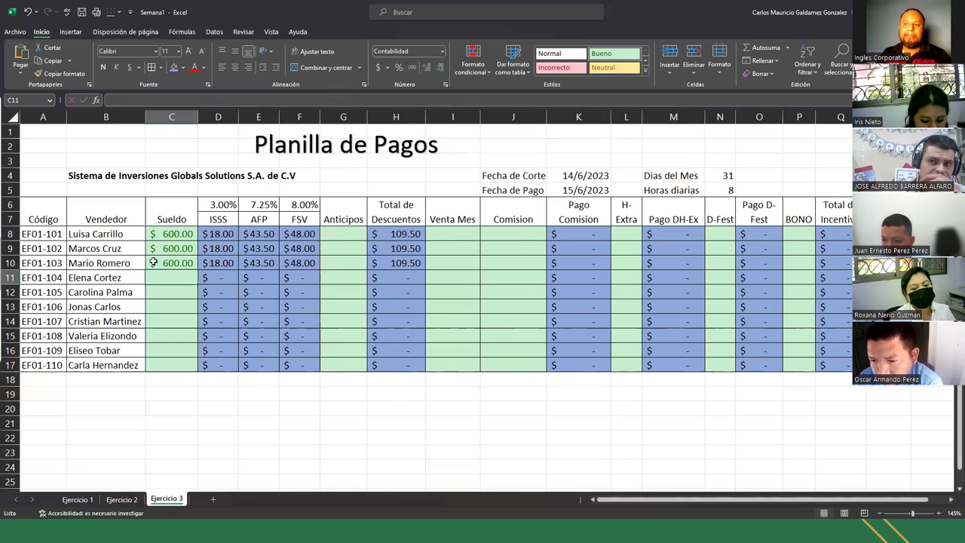
text(550)
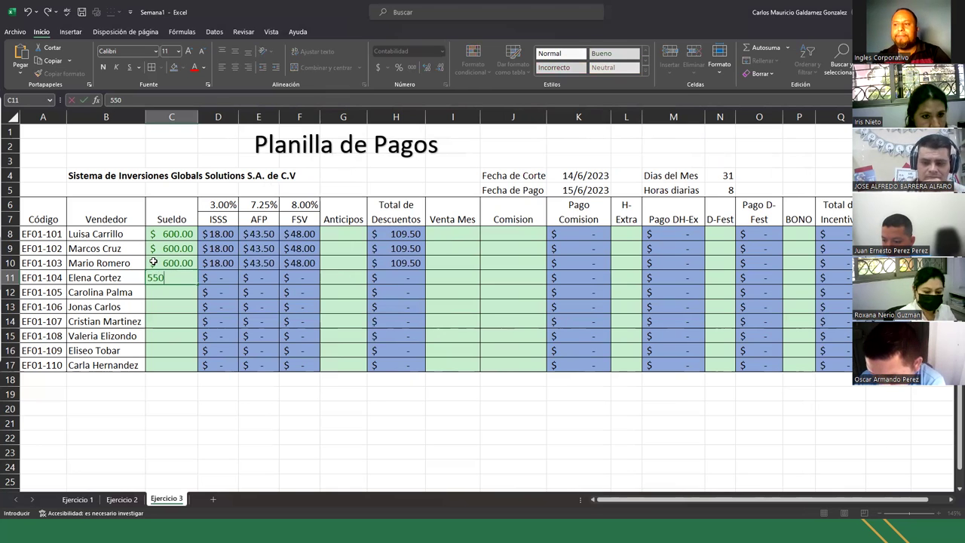
key(Return)
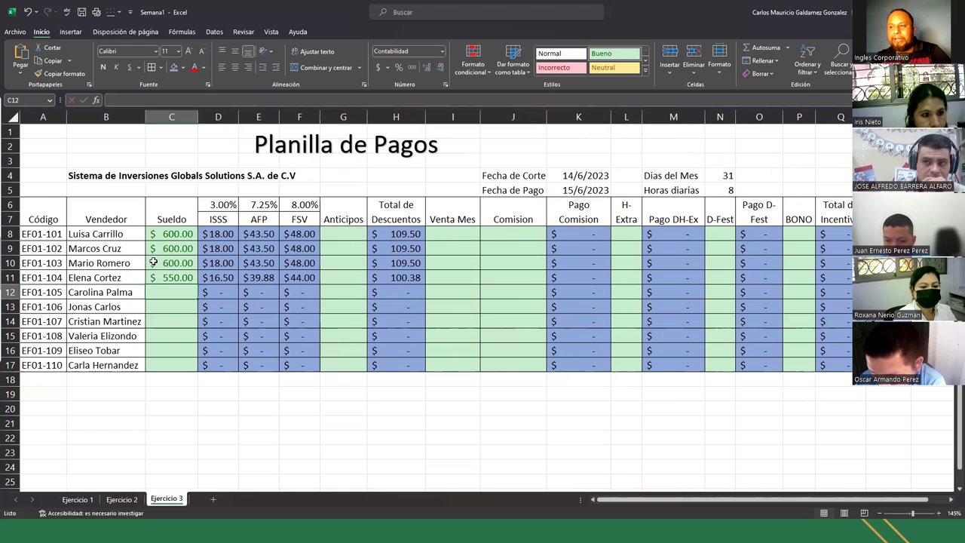
text(389.78)
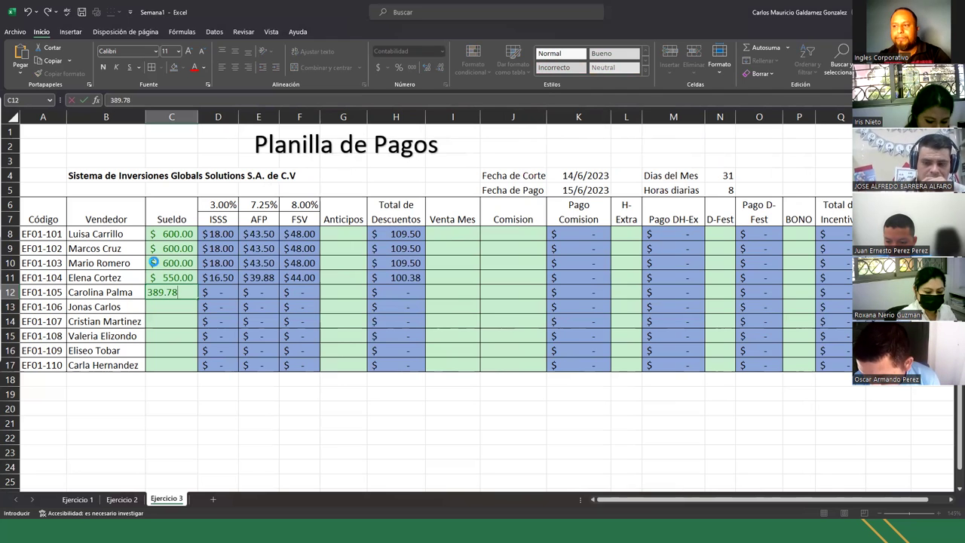
key(Return)
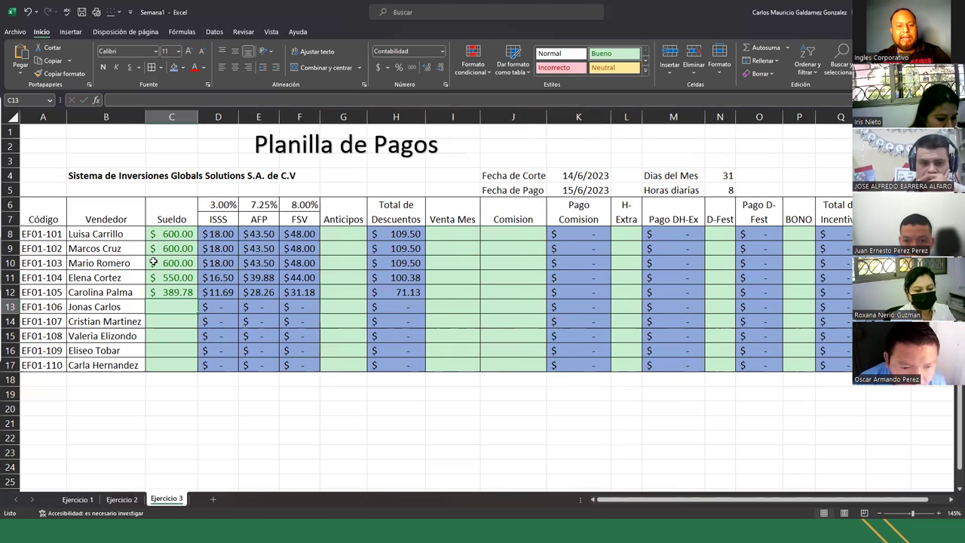
Step: Enter salaries 298.67, 300, 450, 450 and 400 in C13 through C17
text(298.6)
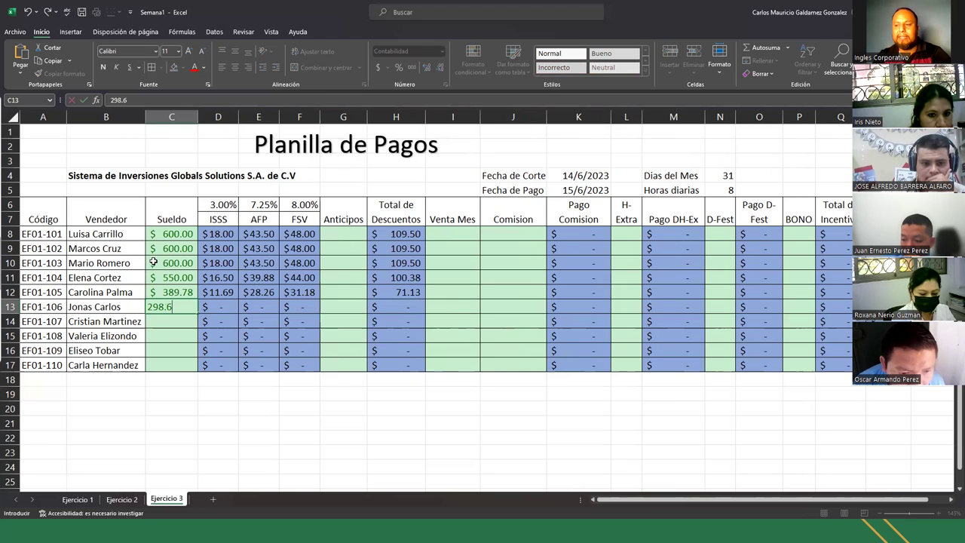
text(7)
key(Return)
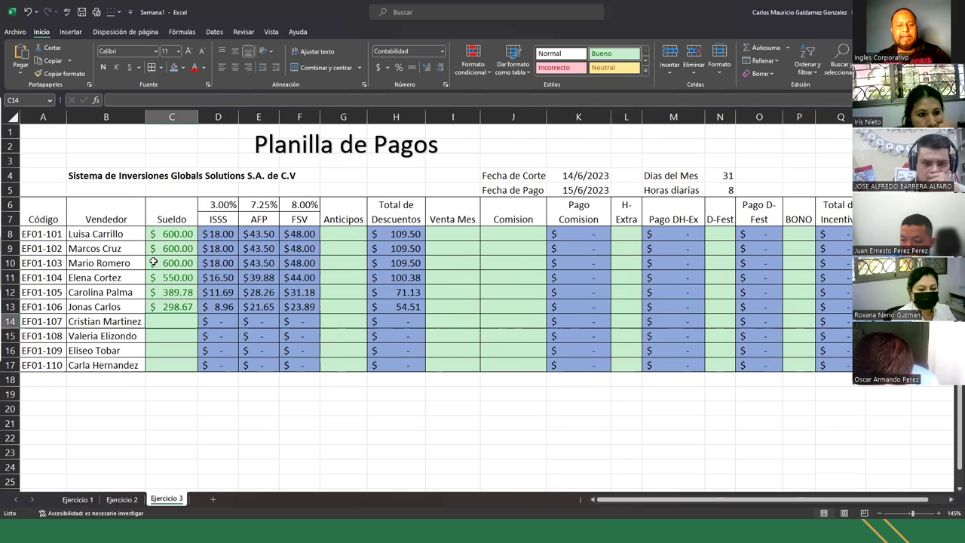
text(300)
key(Return)
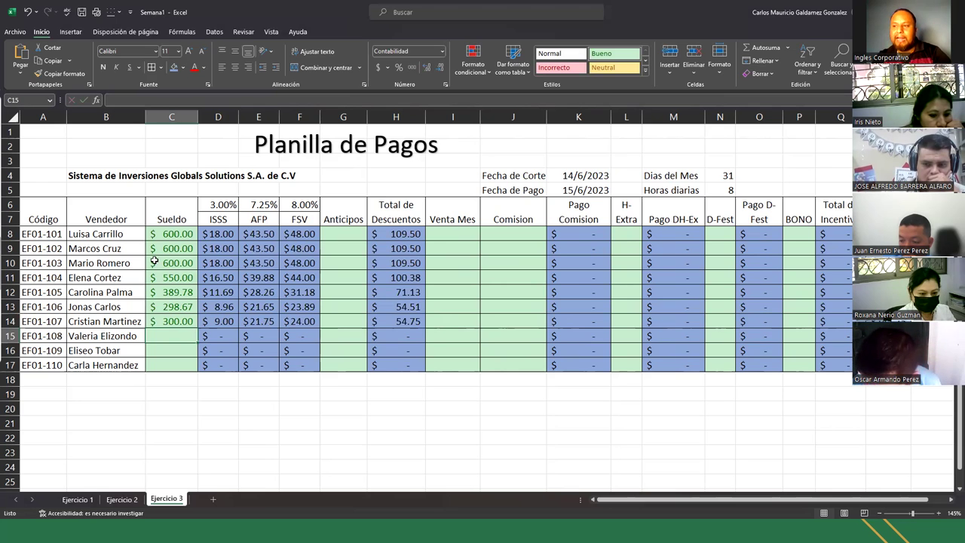
text(450)
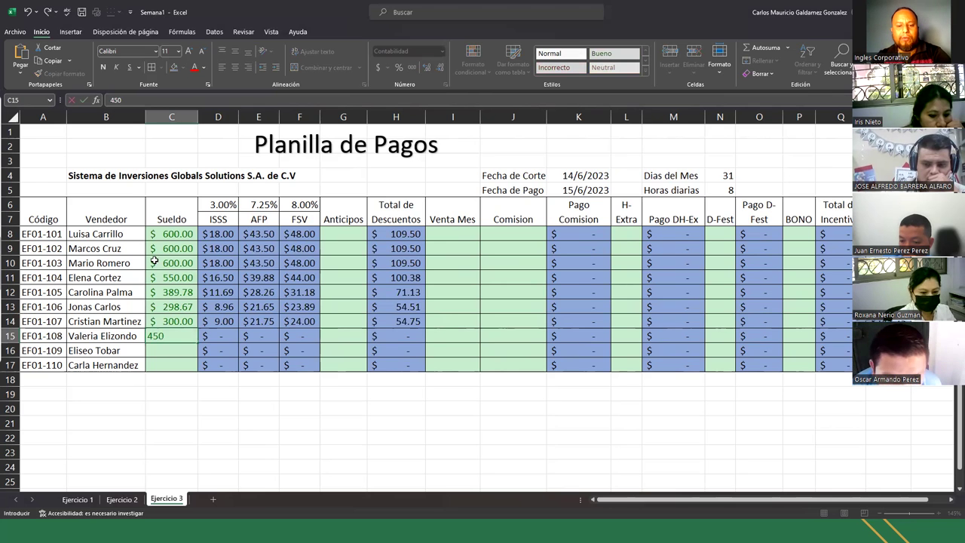
key(Return)
text(450)
key(Return)
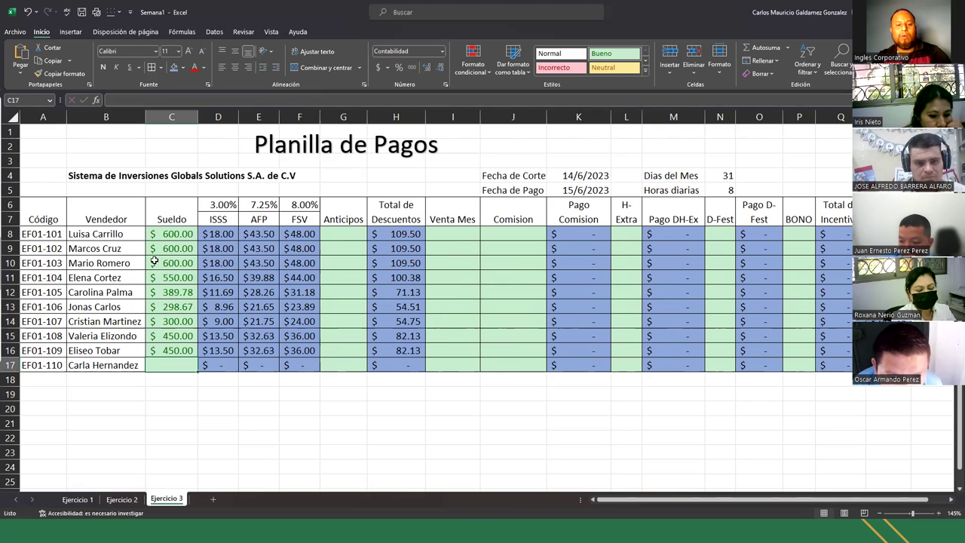
text(400)
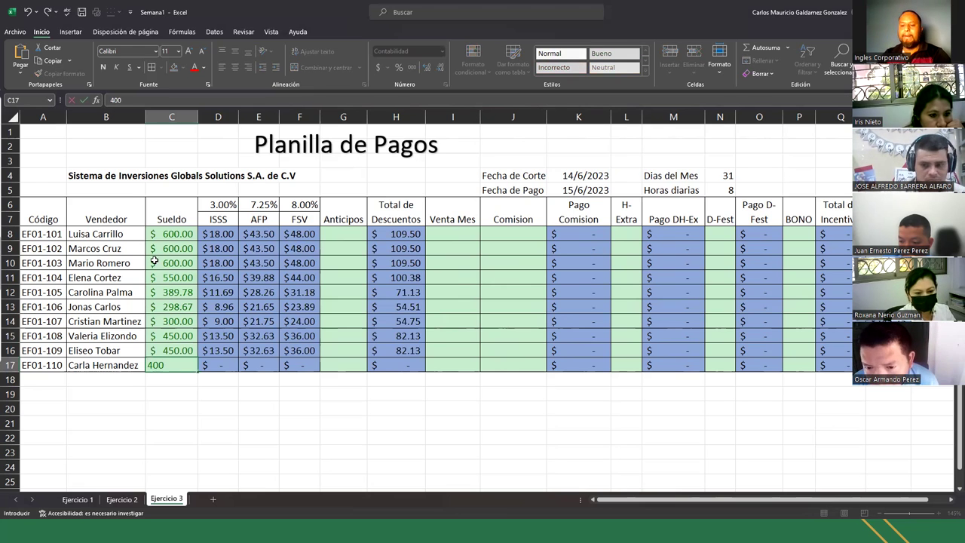
key(Return)
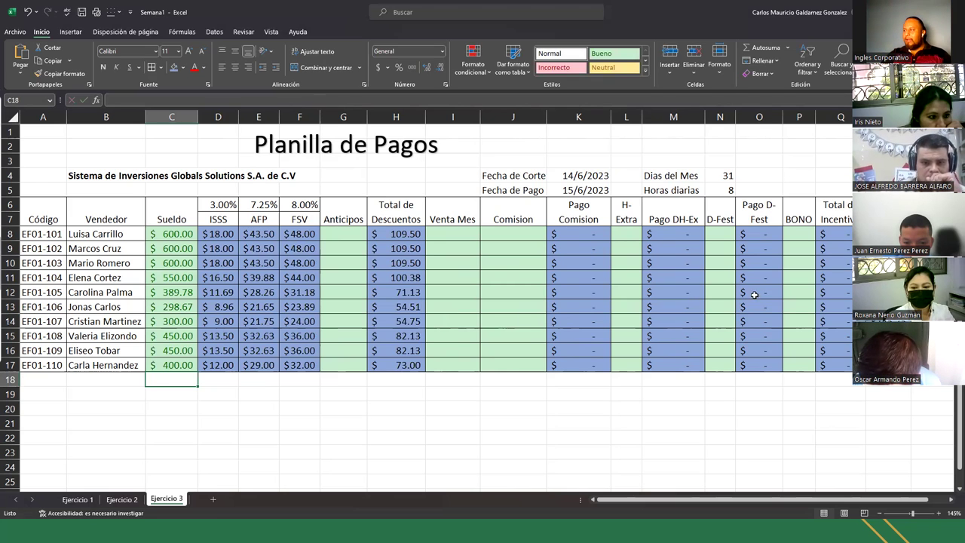
click(172, 235)
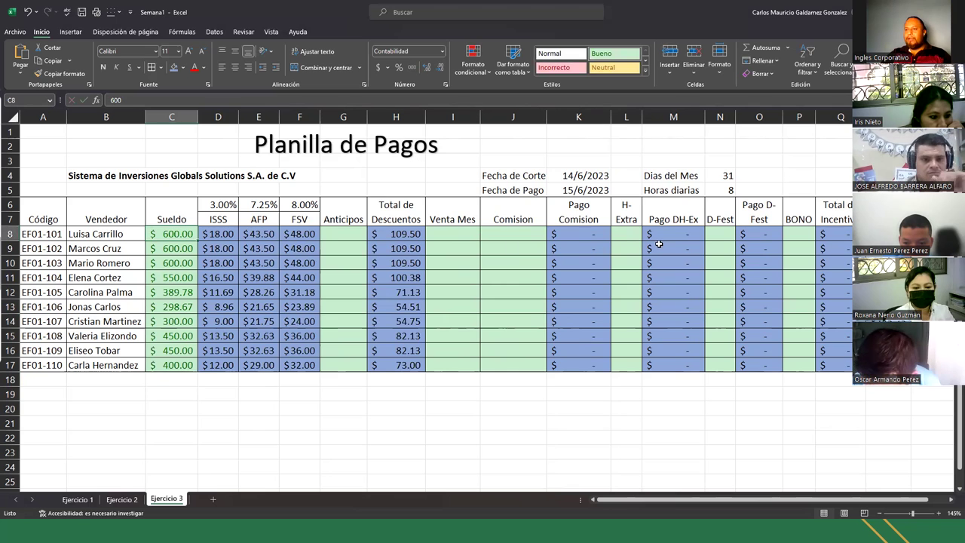
click(893, 233)
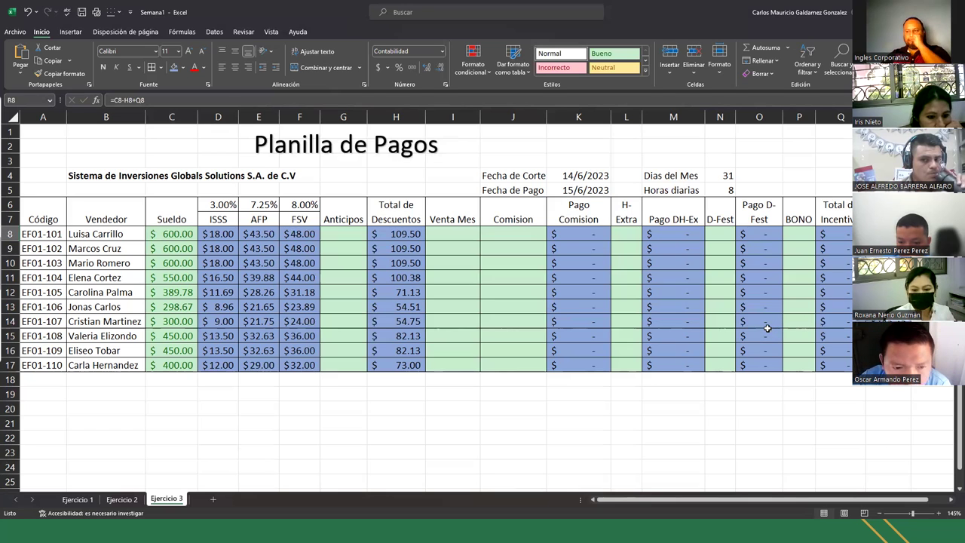
drag(346, 233, 343, 365)
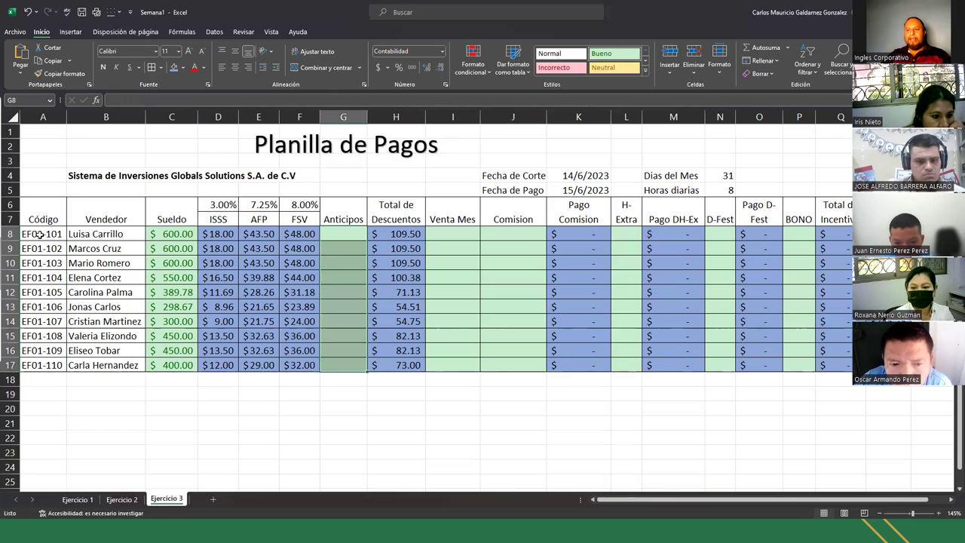
drag(39, 235, 43, 367)
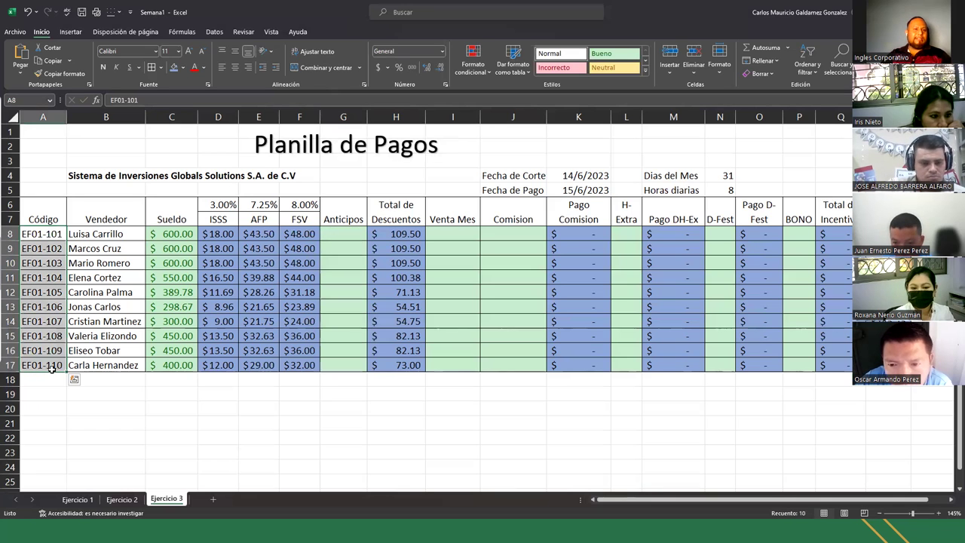
Step: Enter Anticipos of 0, 0, 75, 0 and 0 in G8 through G12
click(347, 234)
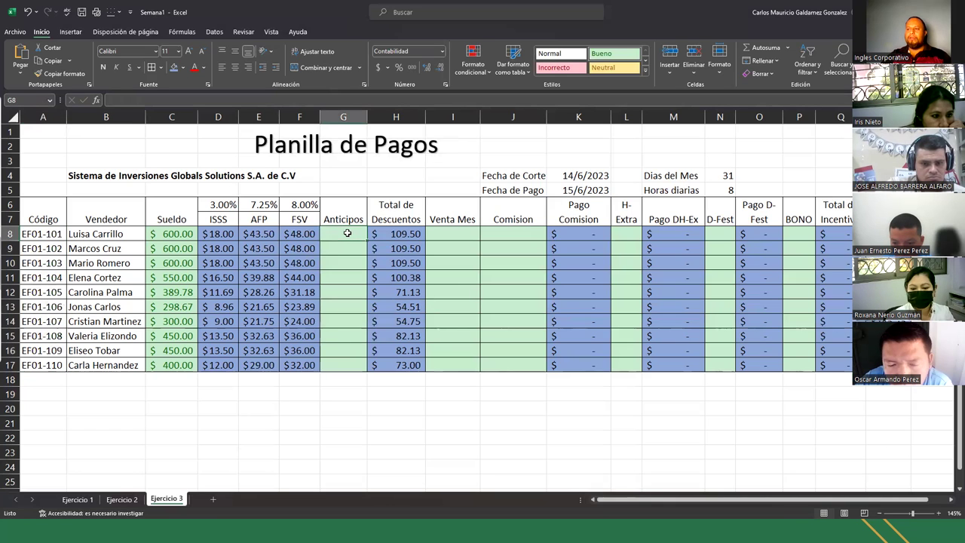
text(0)
key(Return)
text(0)
key(Return)
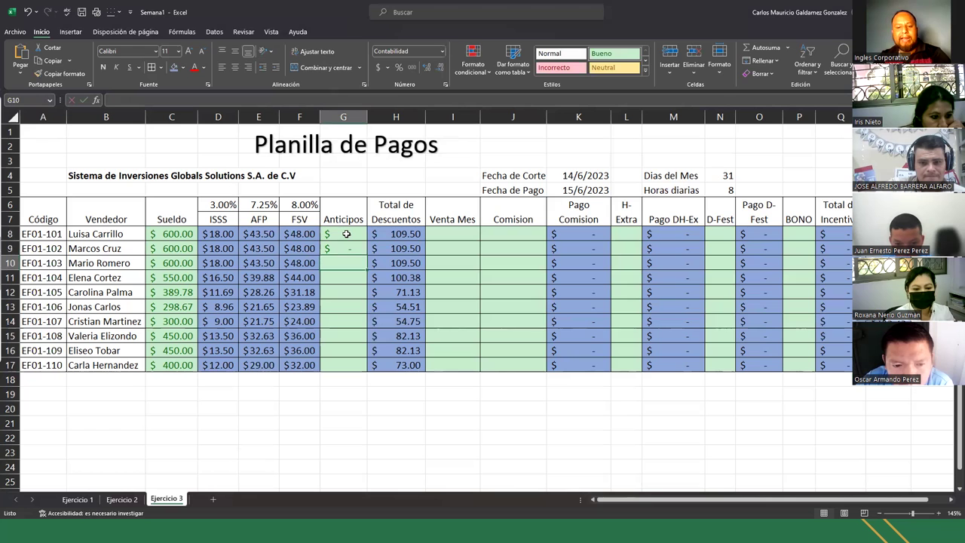
text(75)
key(Return)
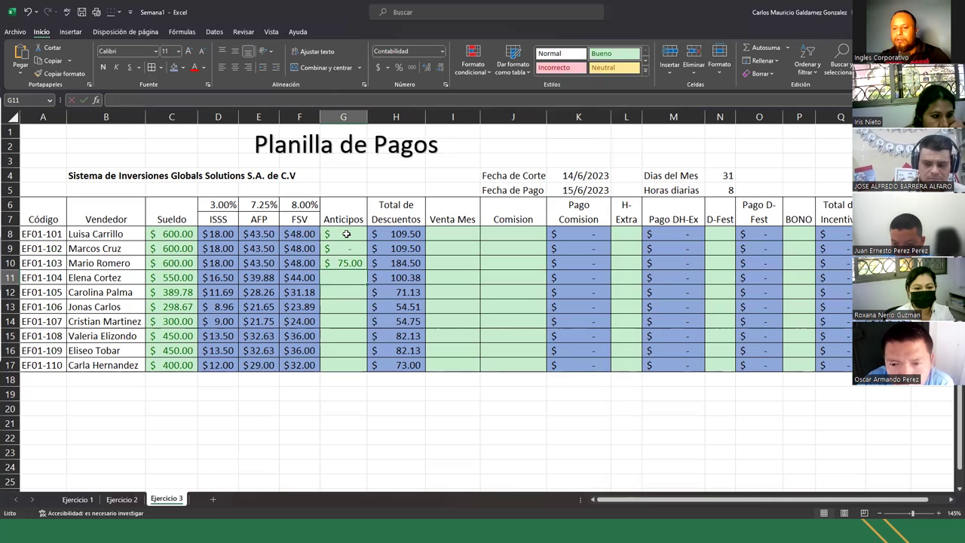
text(0)
key(Return)
text(0)
key(Return)
Step: Enter 0 in G13:G15 and 100 in G16 and G17, then review the deduction totals
text(0)
key(Return)
text(0)
key(Return)
text(0)
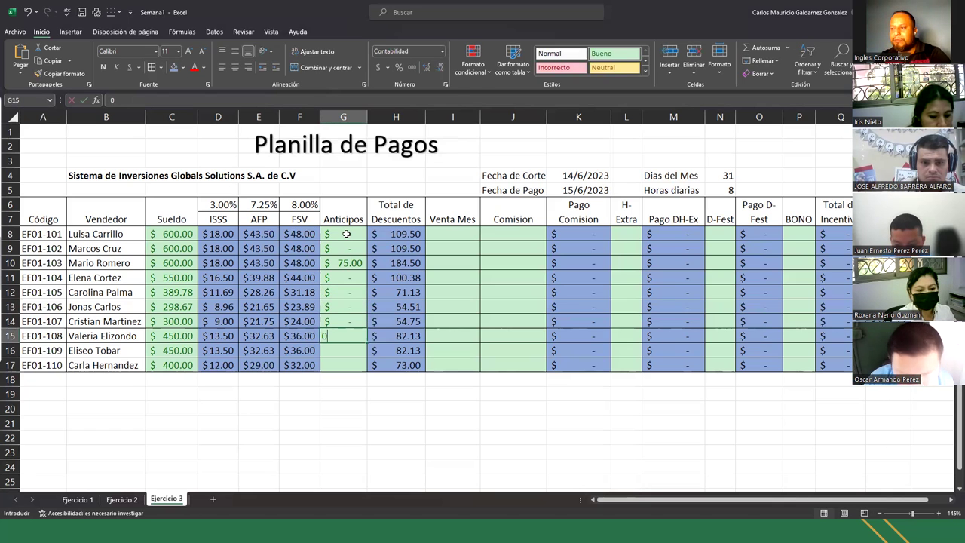
key(Return)
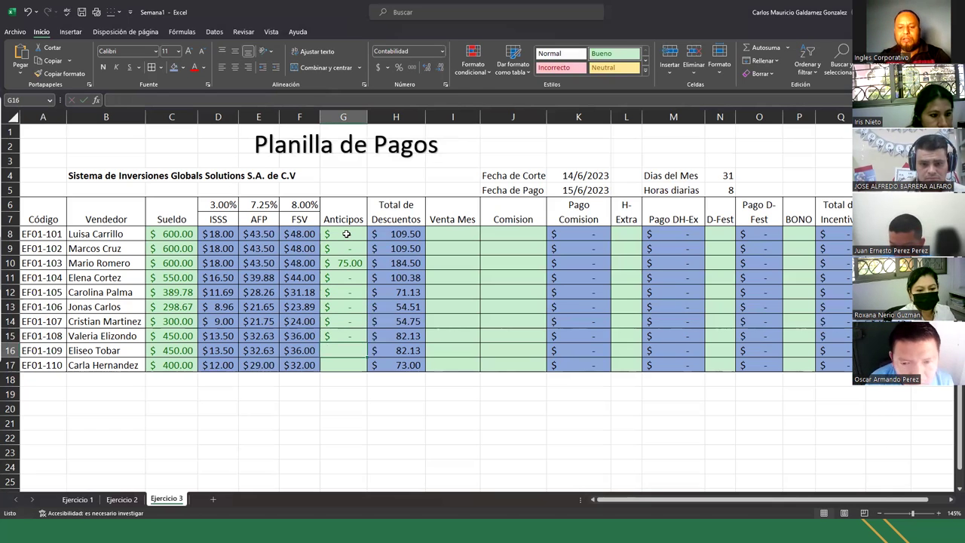
text(100)
key(Return)
text(1)
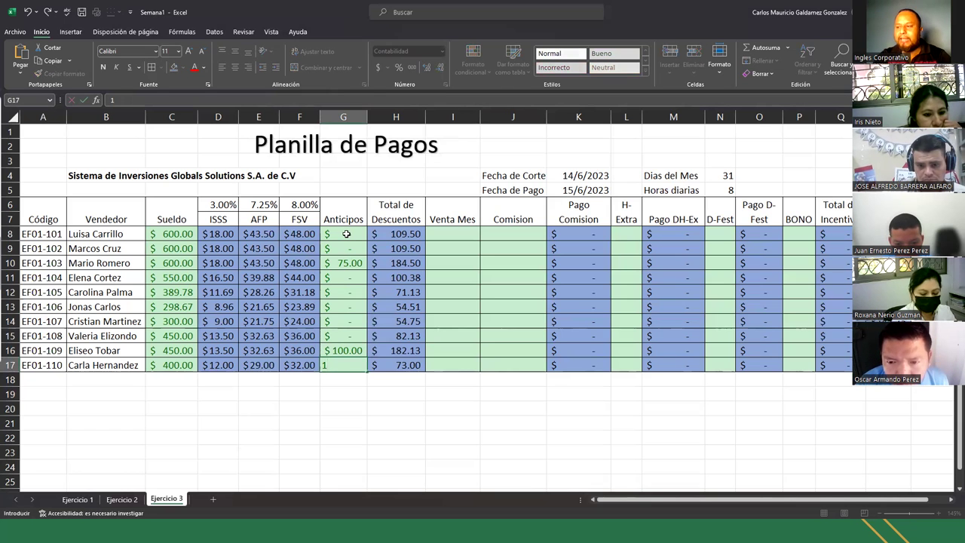
key(Return)
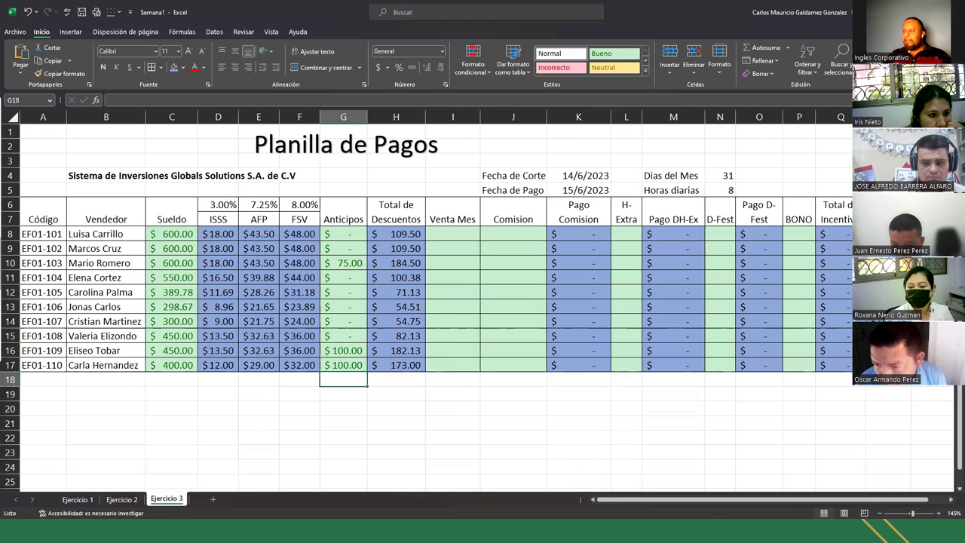
drag(897, 233, 897, 364)
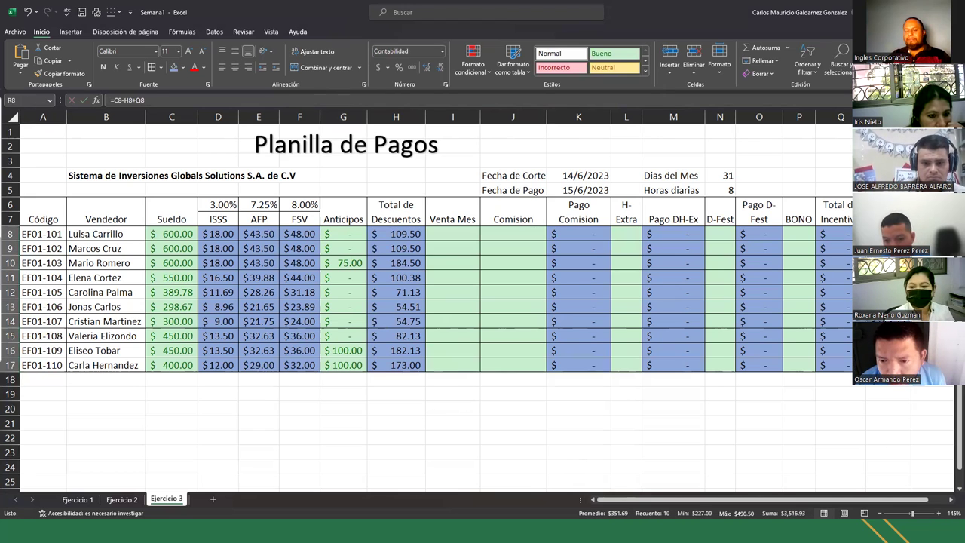
click(395, 238)
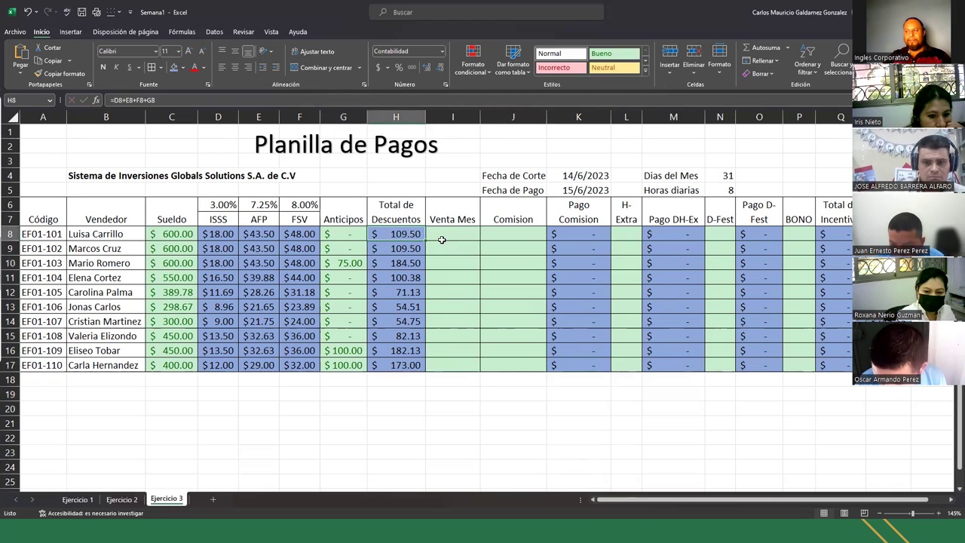
Step: Enter =ALEATORIO.ENTRE(1500;2500) in I8 for a random monthly sale
click(441, 240)
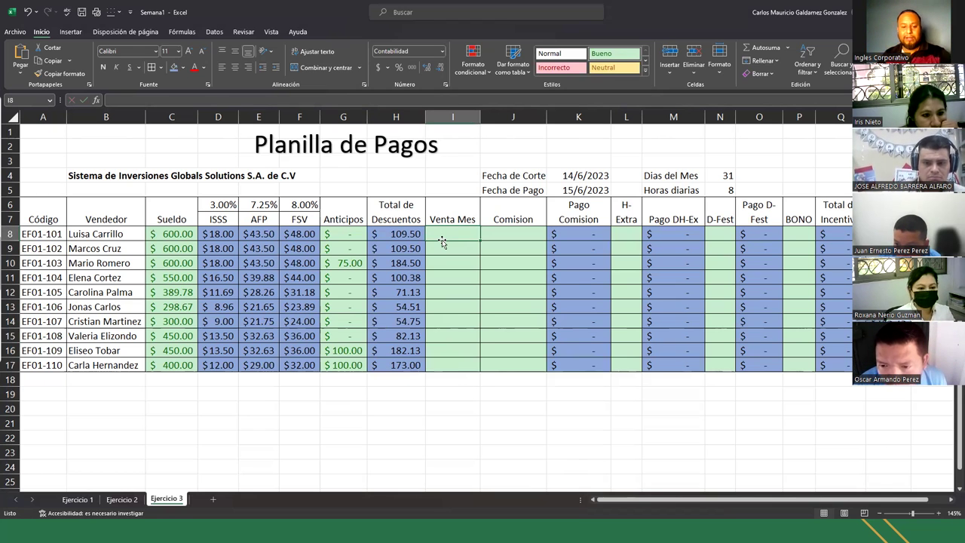
text(=)
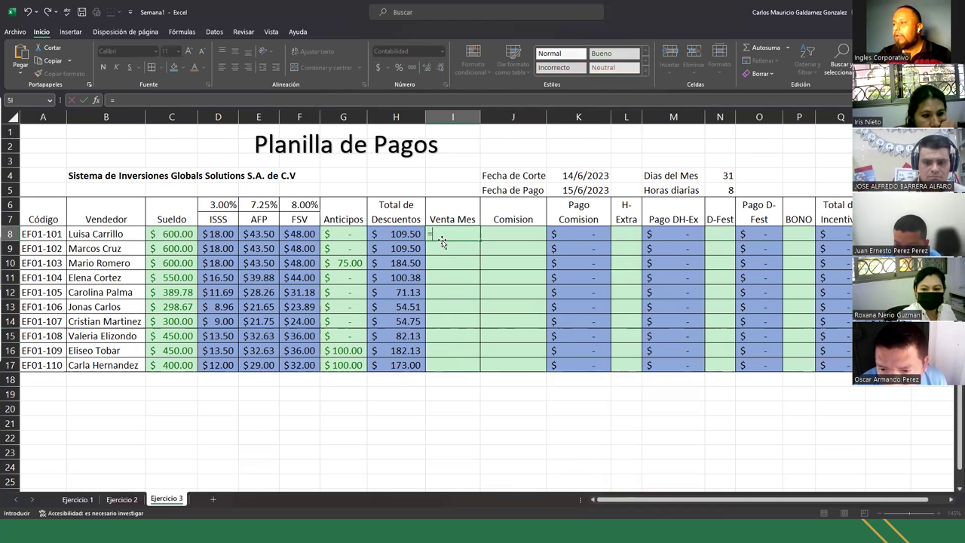
text(aleatorio.ent)
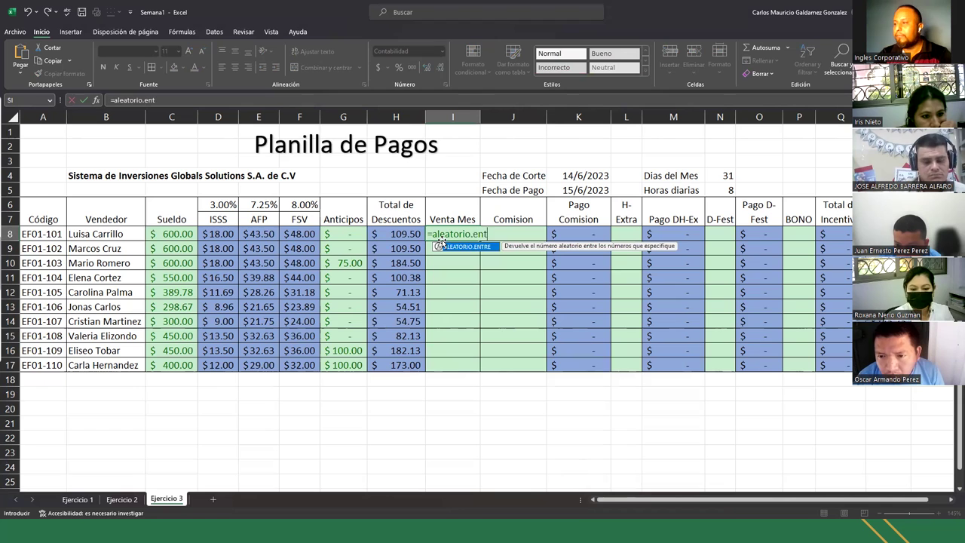
text(r)
key(Tab)
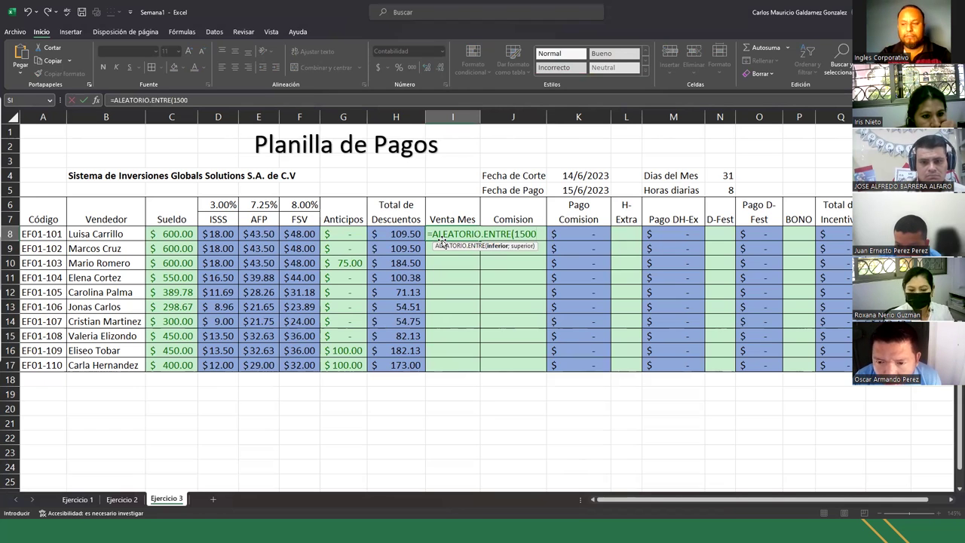
text(;2)
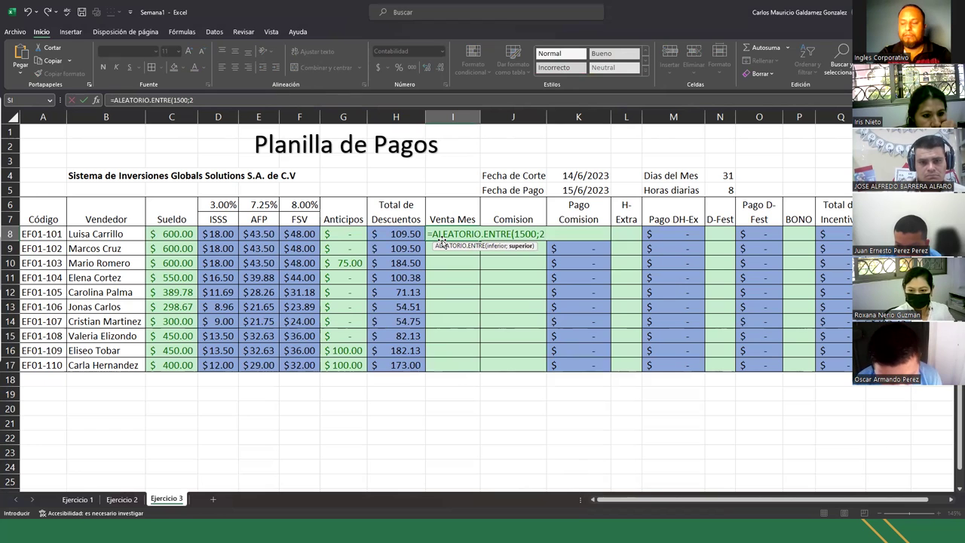
text(500))
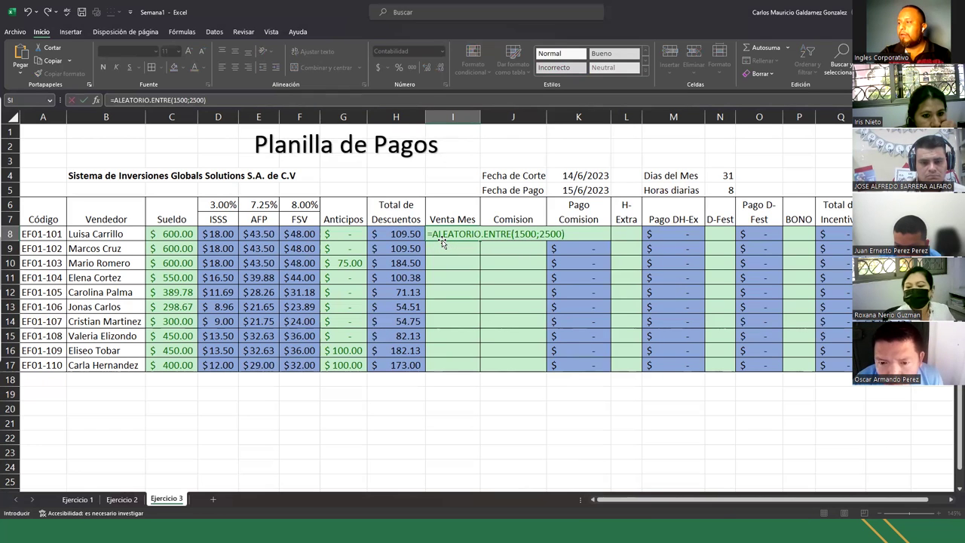
key(Return)
Step: Fill the random sales formula down to I17 and paste the range over itself
click(450, 234)
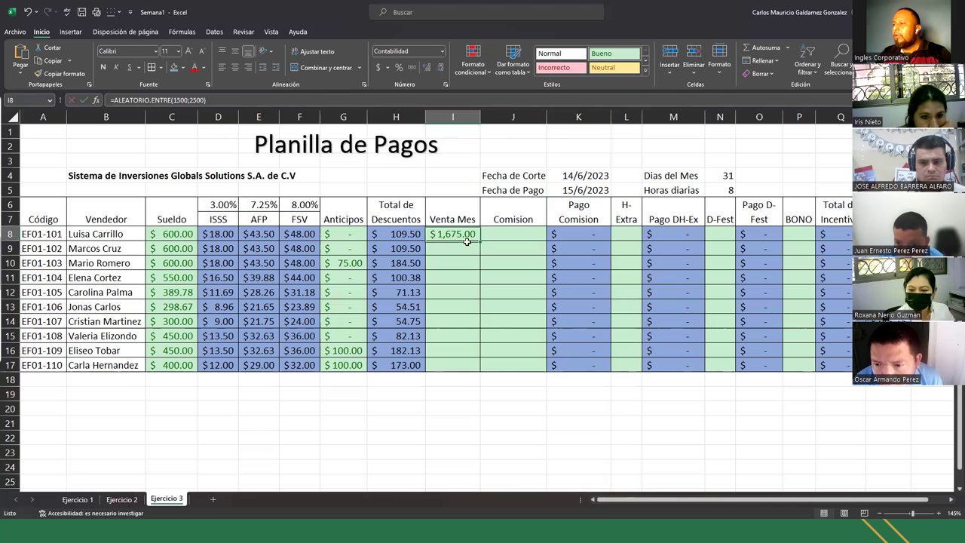
drag(479, 240, 470, 363)
right_click(456, 361)
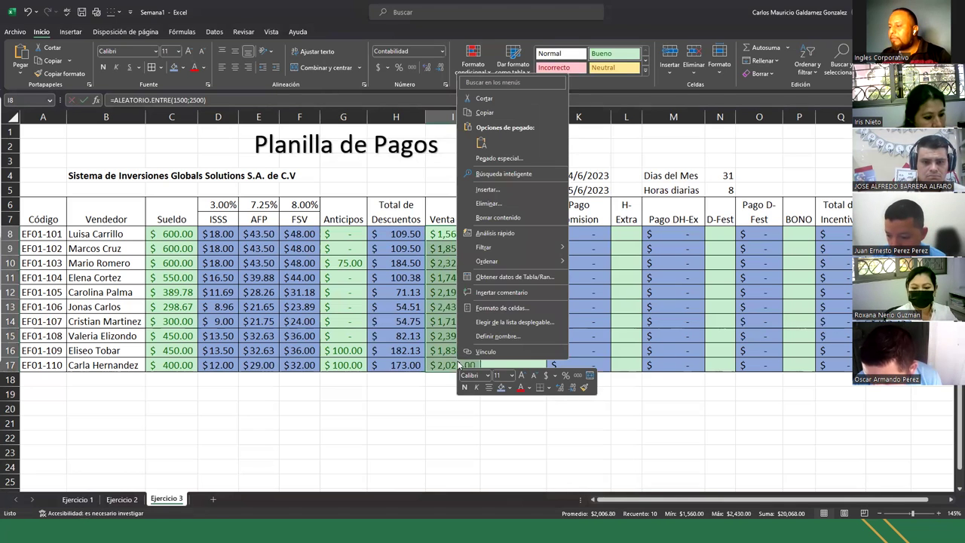
click(484, 112)
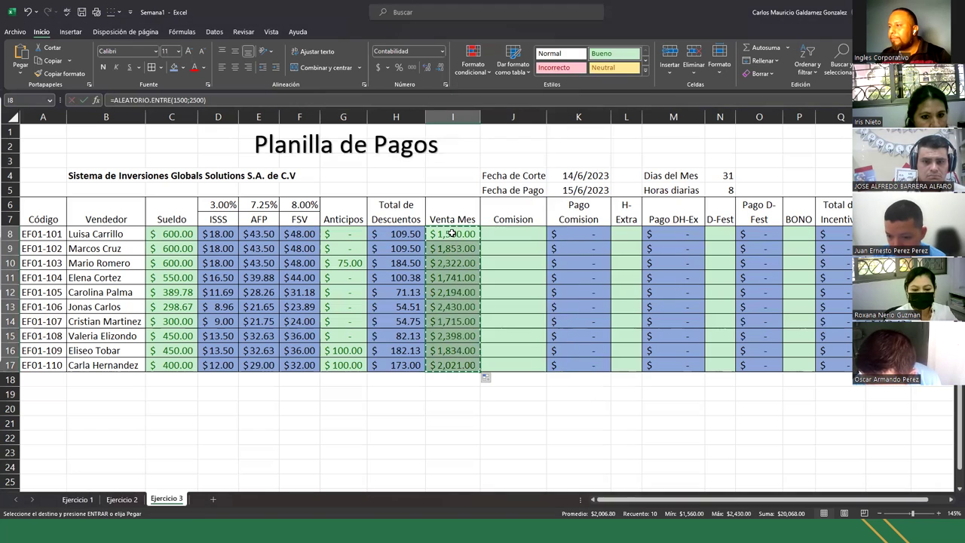
right_click(453, 233)
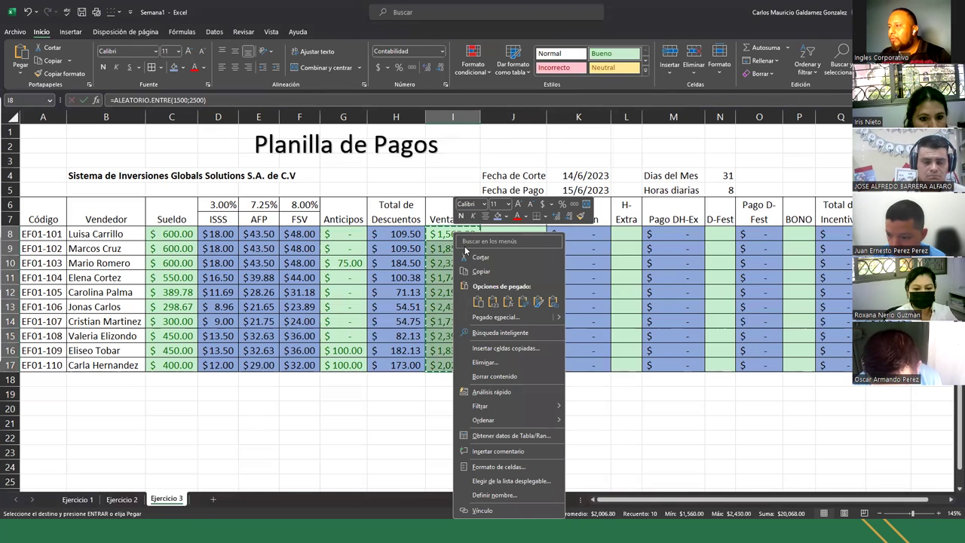
click(478, 301)
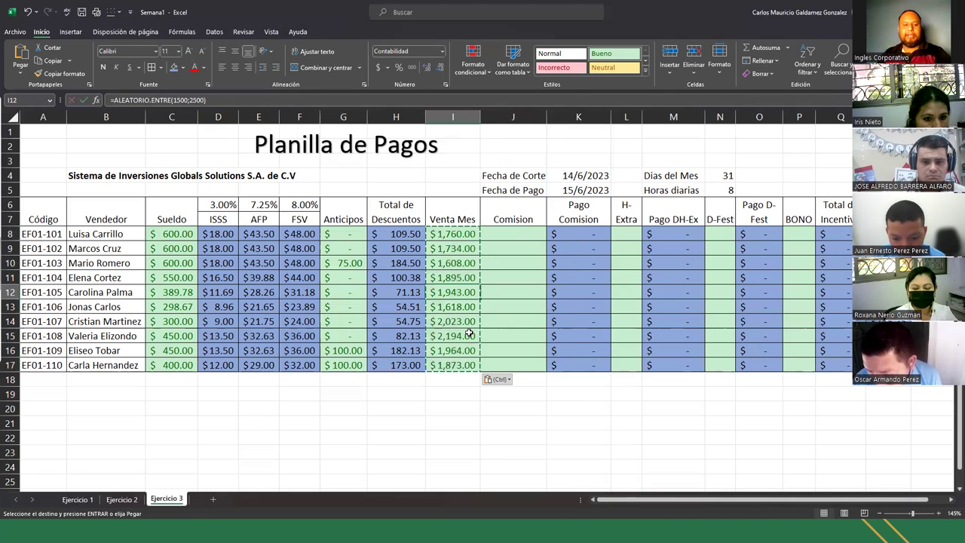
key(Escape)
drag(453, 233, 453, 365)
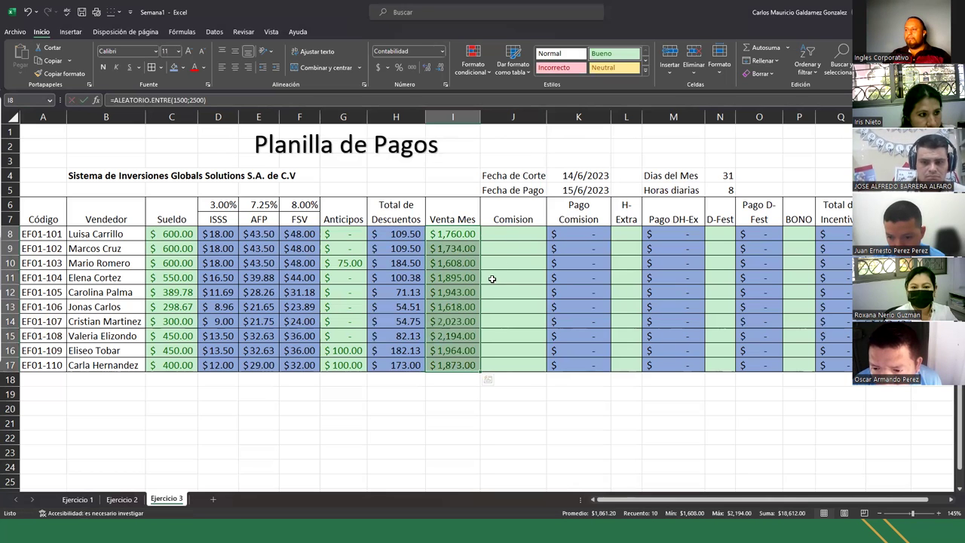
Step: Enter an 8.50% commission rate in J8 and fill it down to J17
drag(517, 234, 513, 365)
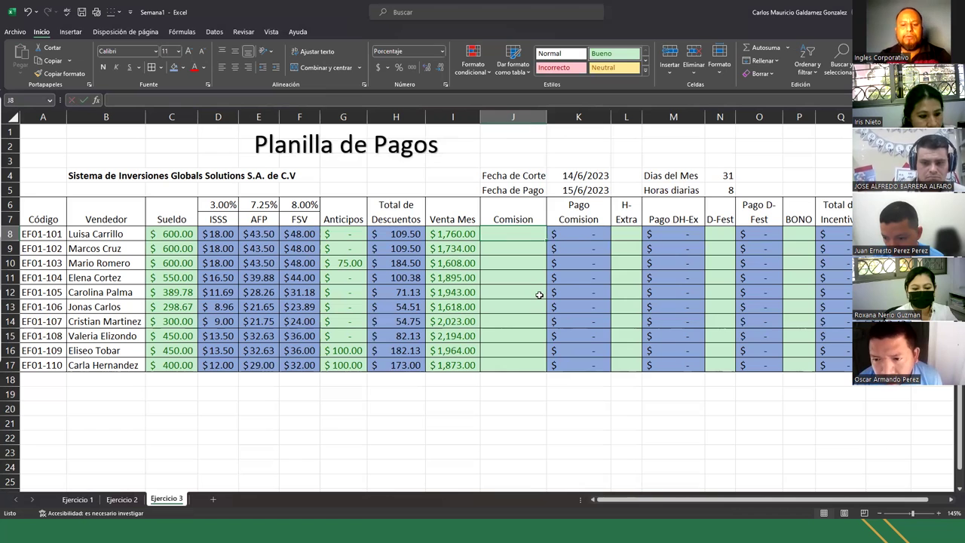
text(8.5%)
key(Return)
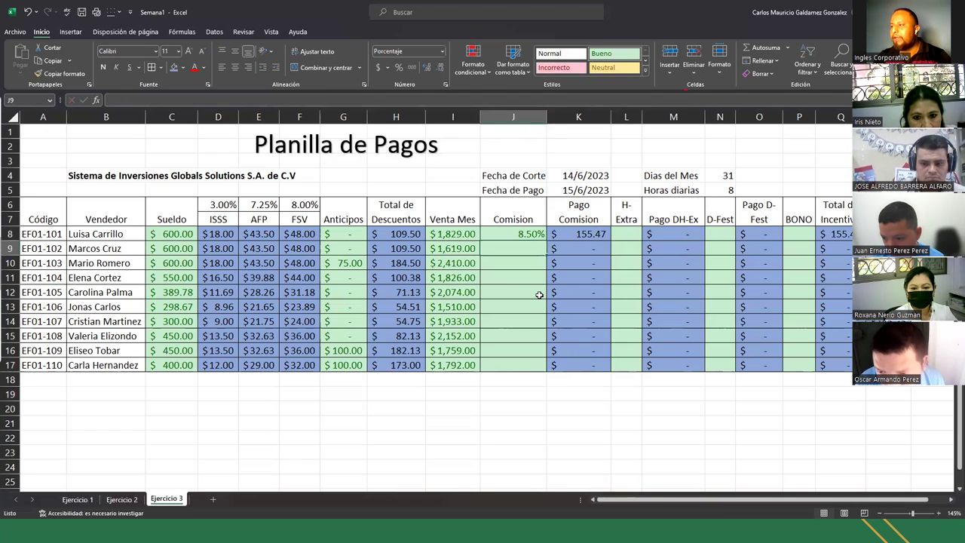
key(Up)
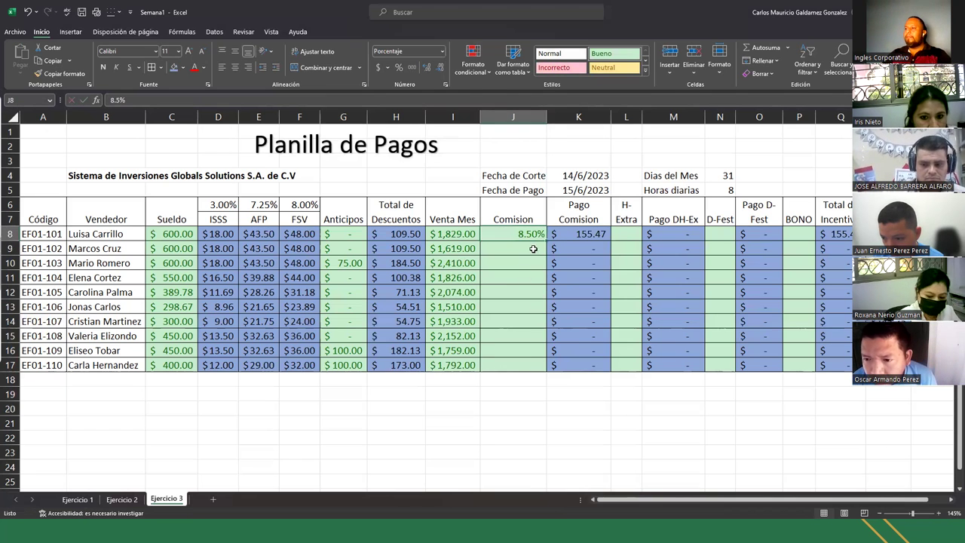
drag(545, 240, 531, 372)
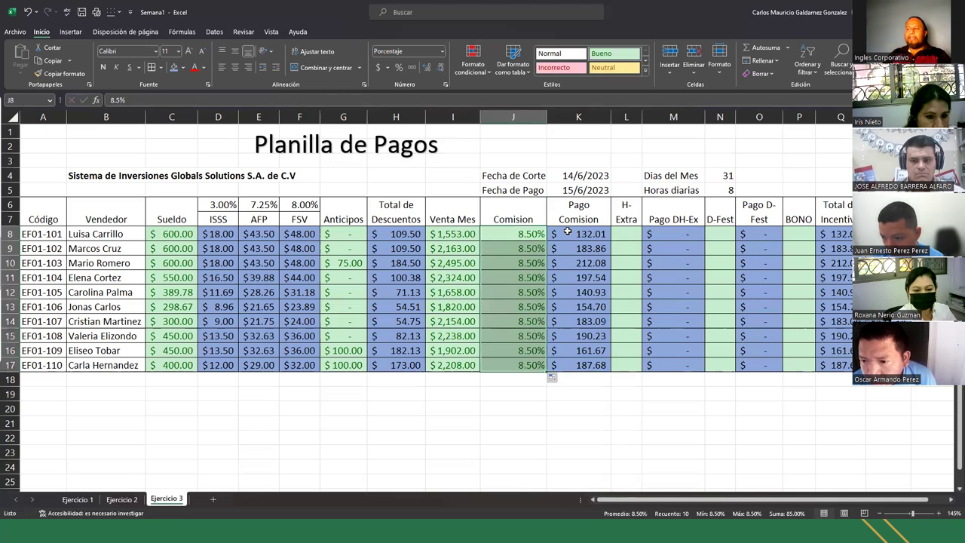
Step: Review the Pago Comision amounts, net salaries and K8's =I8*J8 formula
drag(567, 232, 581, 366)
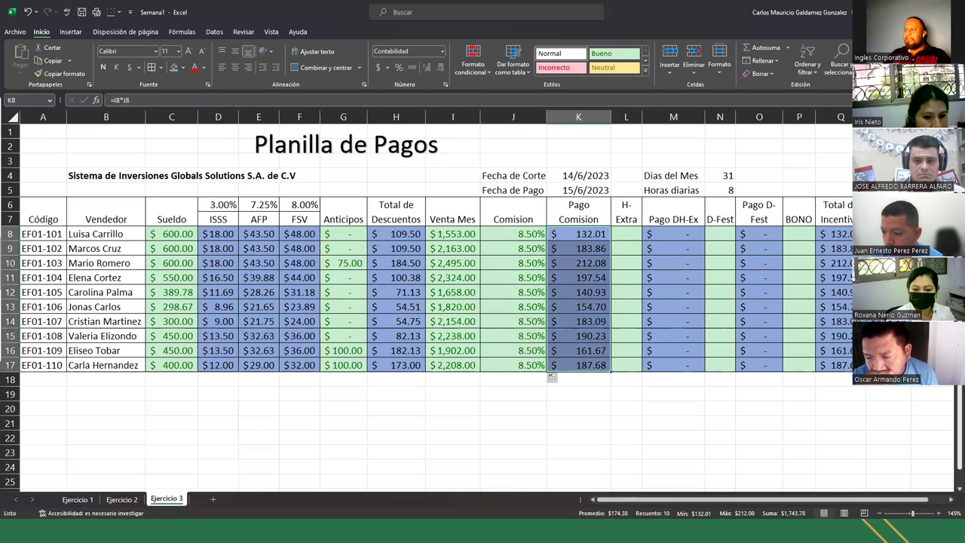
drag(889, 233, 889, 364)
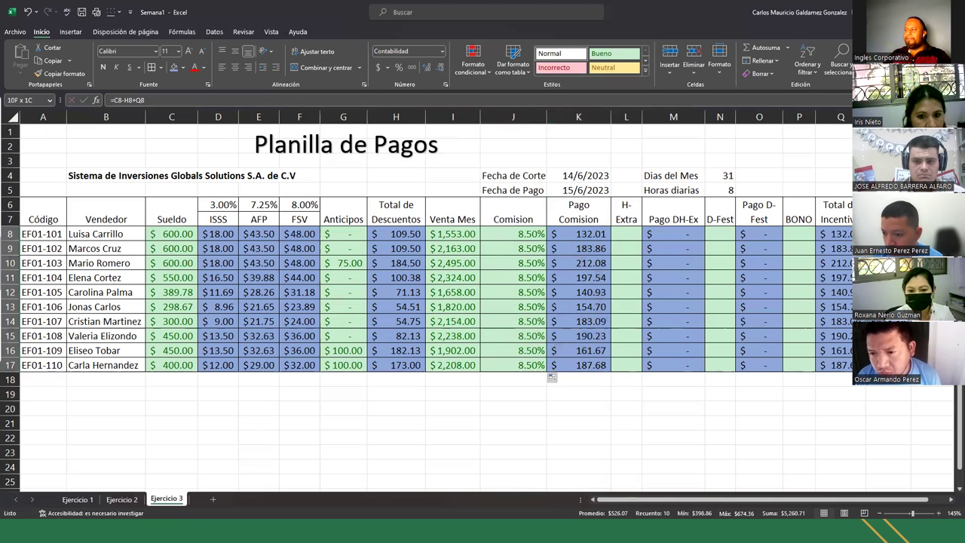
click(573, 238)
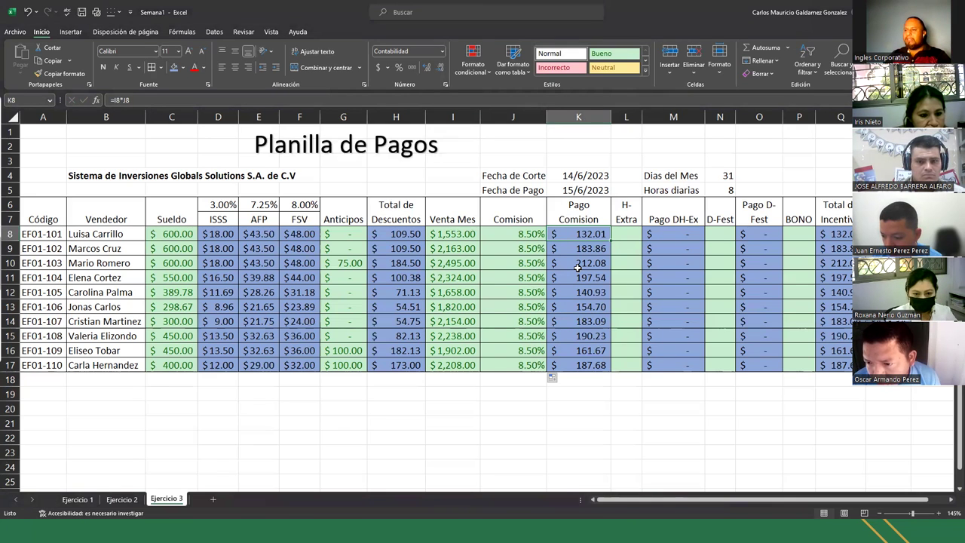
click(625, 234)
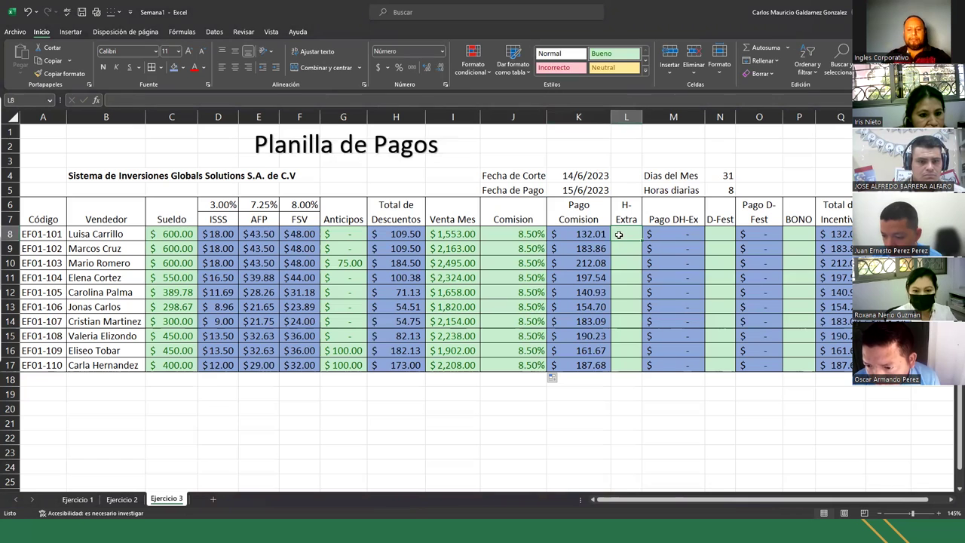
text(4)
key(Return)
text(4)
key(Return)
text(4)
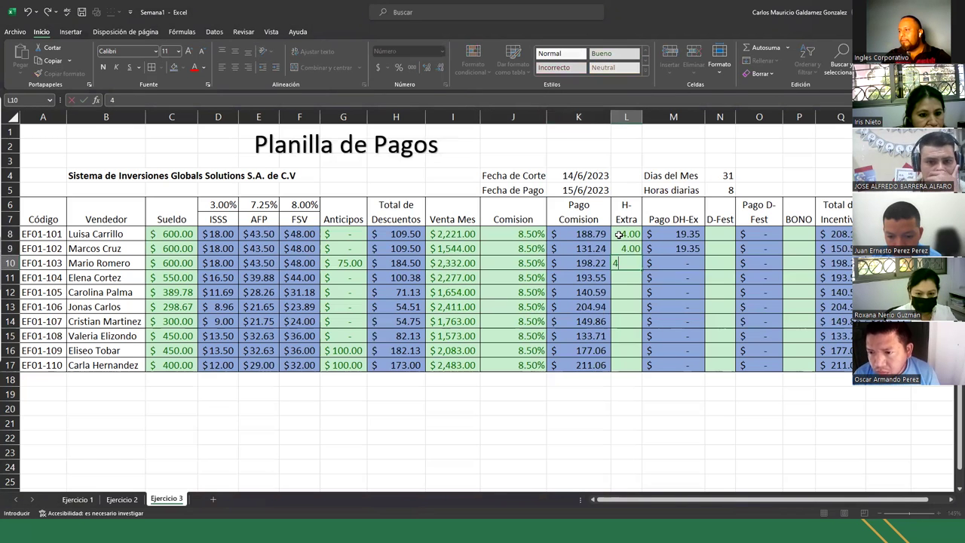
key(Return)
text(4)
key(Return)
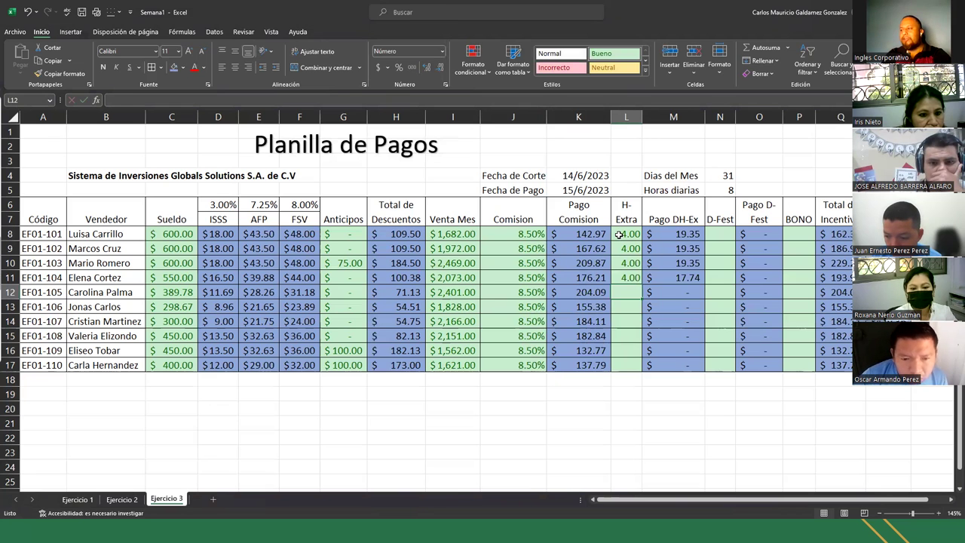
text(6)
key(Return)
text(6)
key(Return)
text(6)
key(Return)
text(6)
key(Return)
text(6)
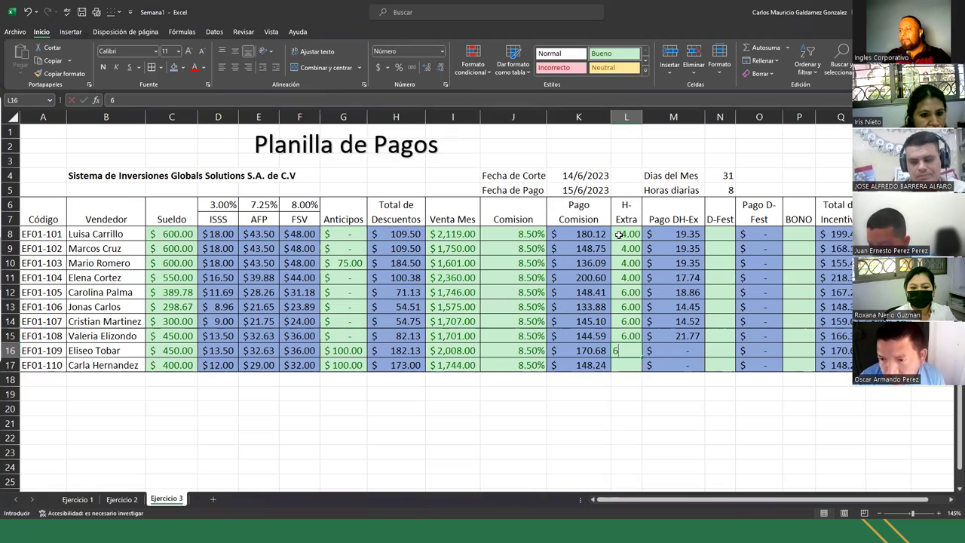
key(Return)
text(6)
key(Return)
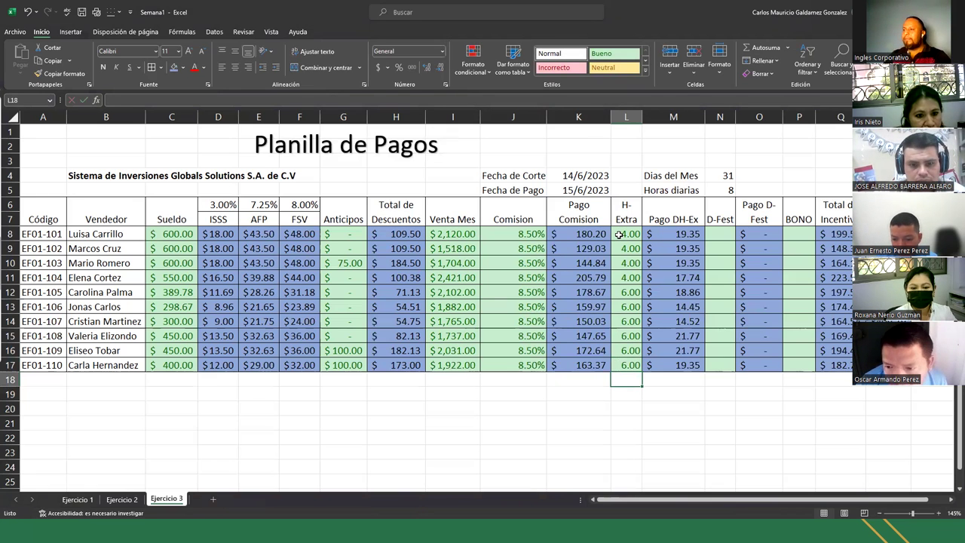
click(443, 239)
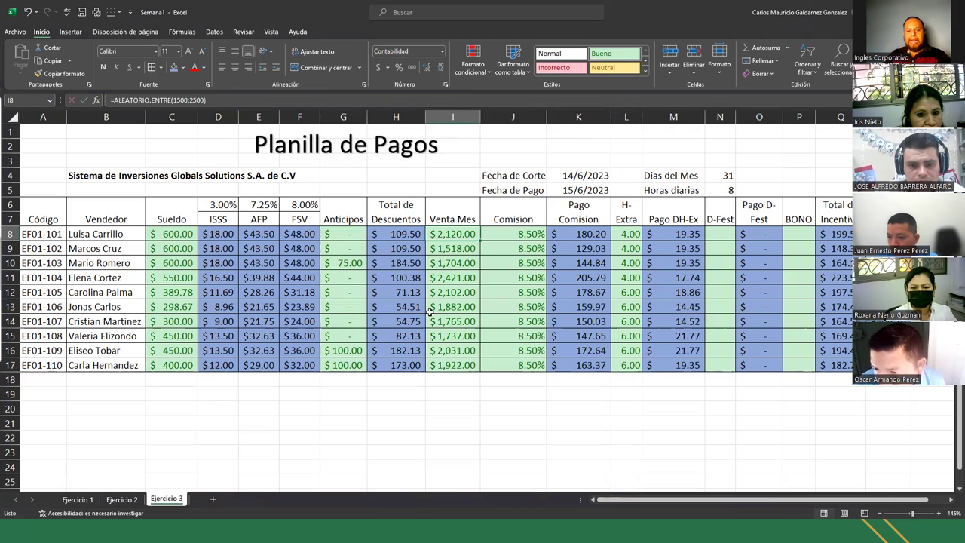
Step: Copy I8:I17 and paste it back with Pegar valores so the sales become fixed numbers
shift+click(443, 365)
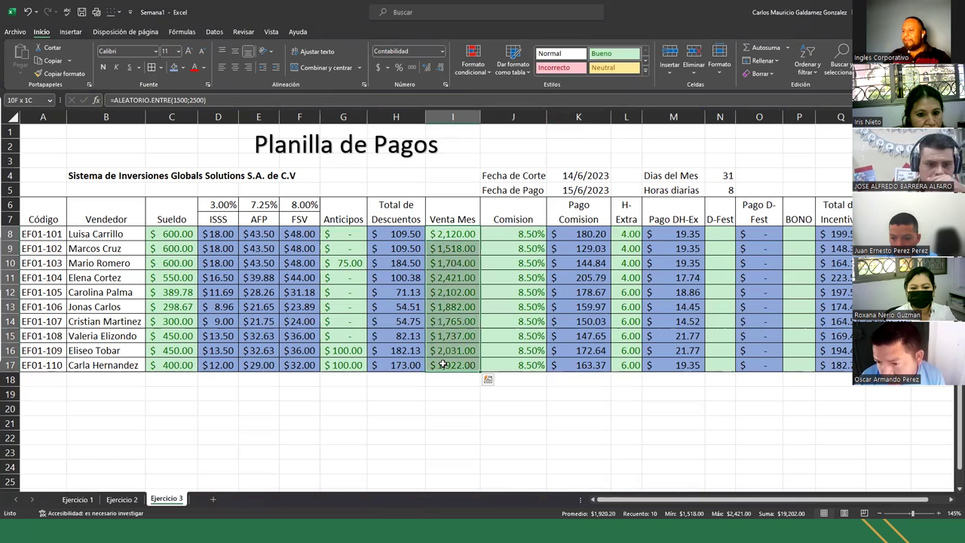
right_click(444, 364)
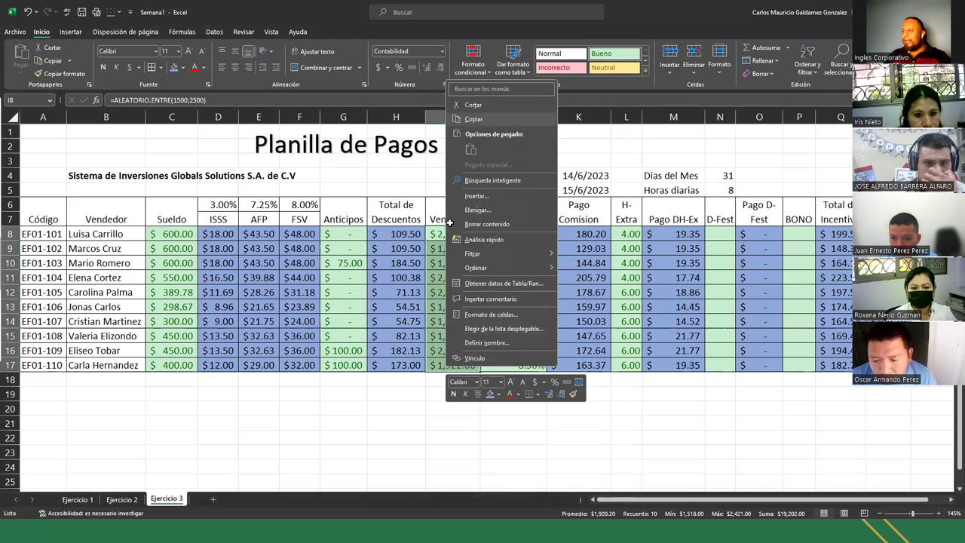
click(473, 119)
right_click(447, 234)
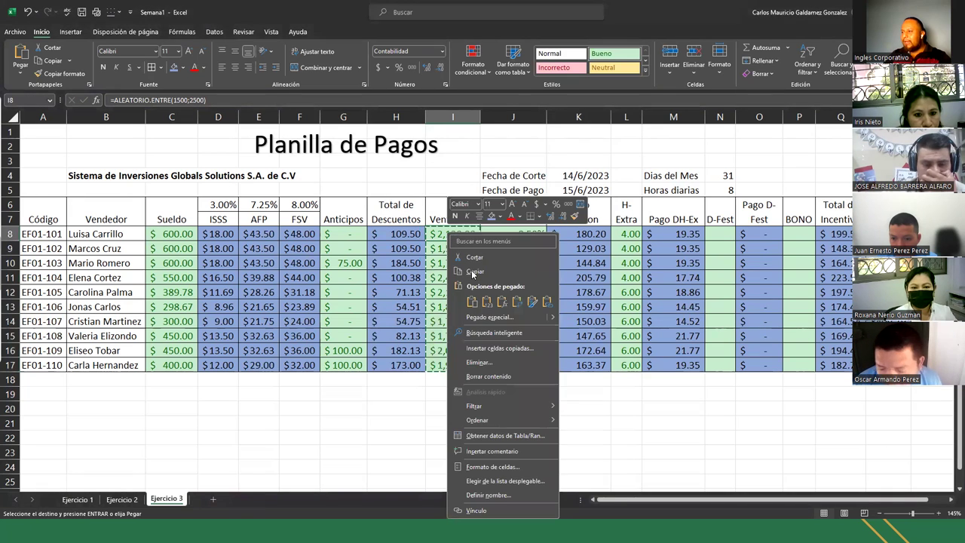
mouse_move(552, 318)
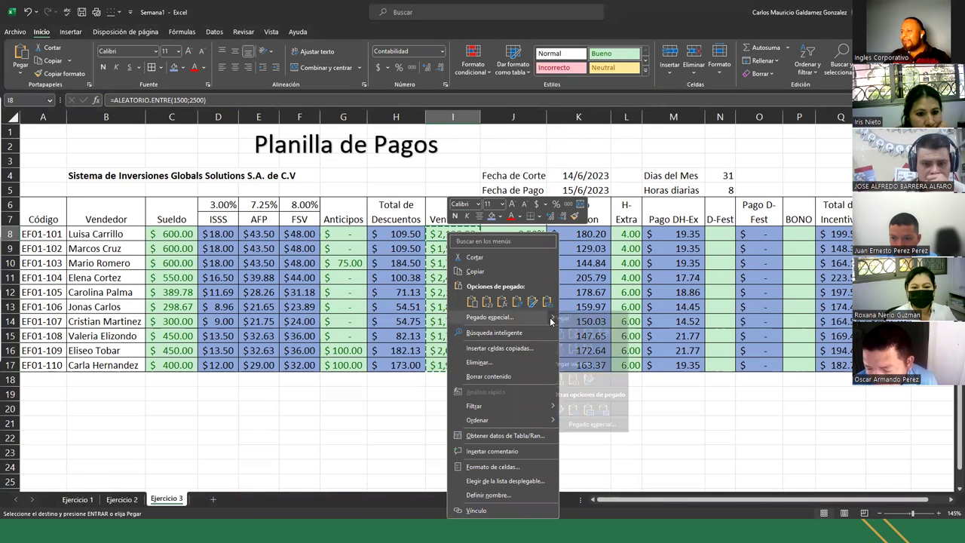
click(569, 380)
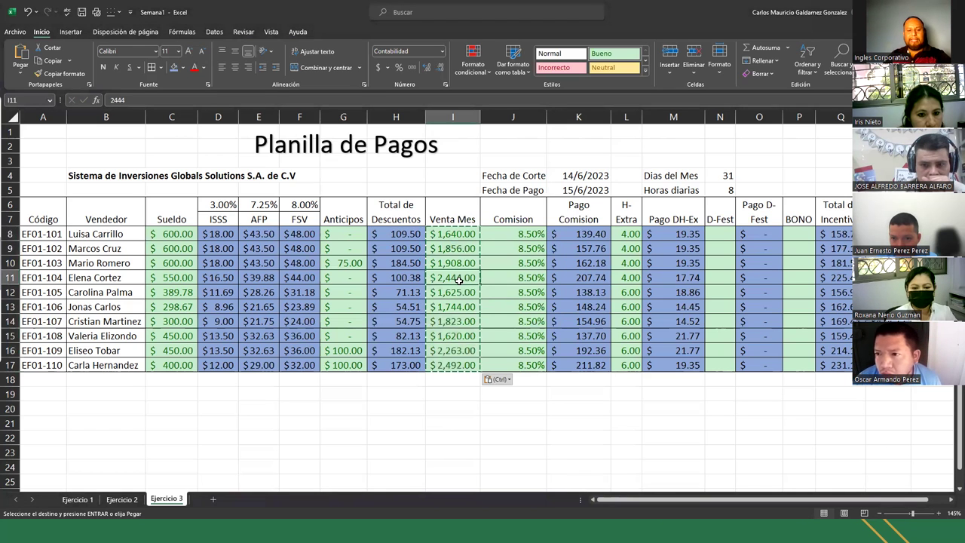
click(459, 291)
key(Escape)
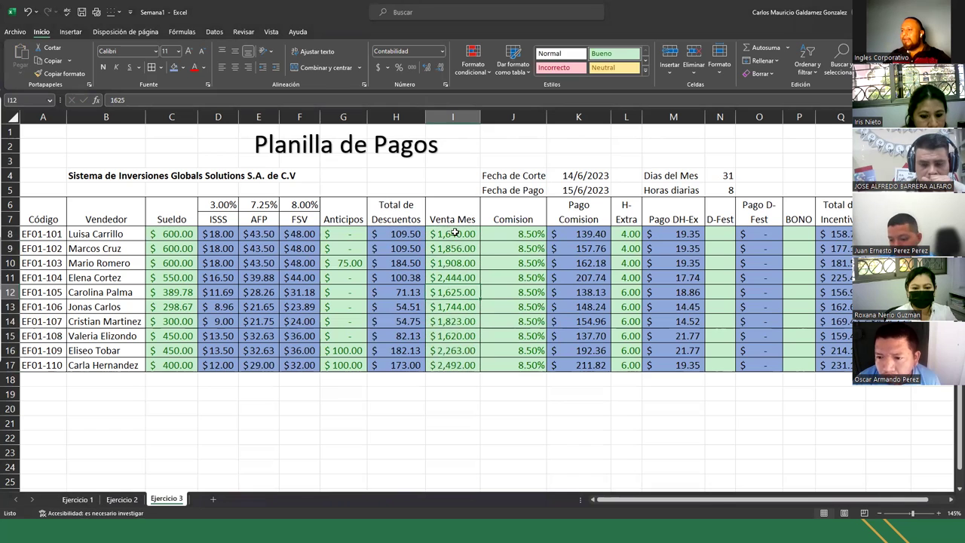
click(455, 233)
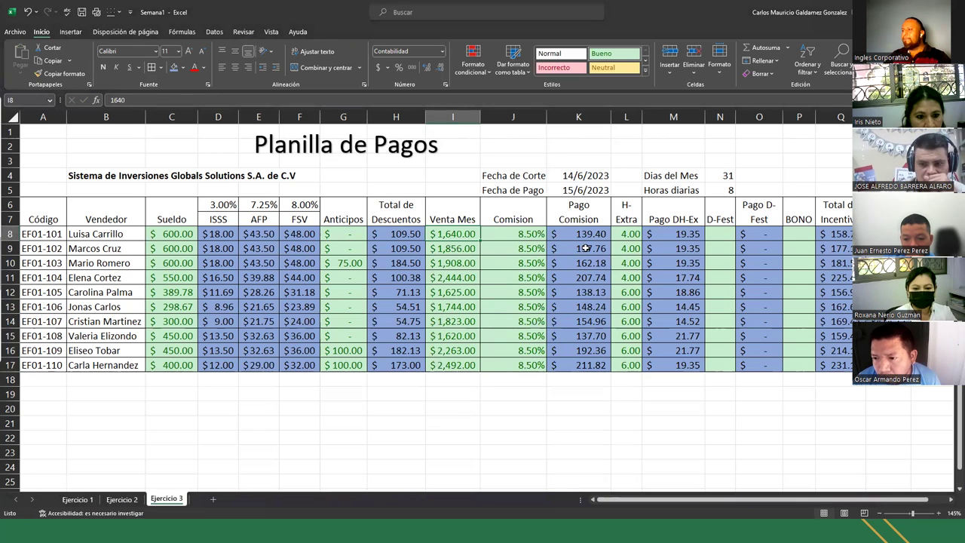
drag(620, 236, 627, 279)
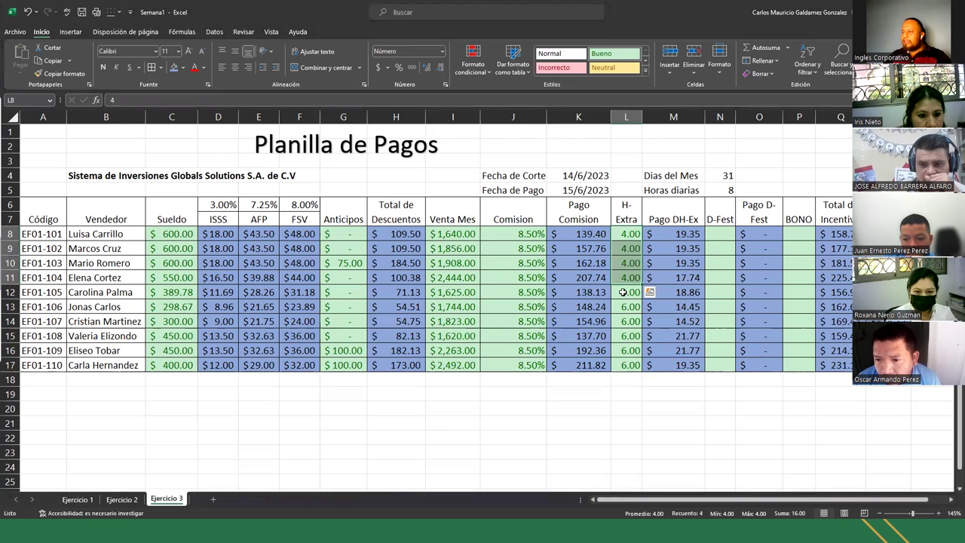
drag(622, 291, 615, 364)
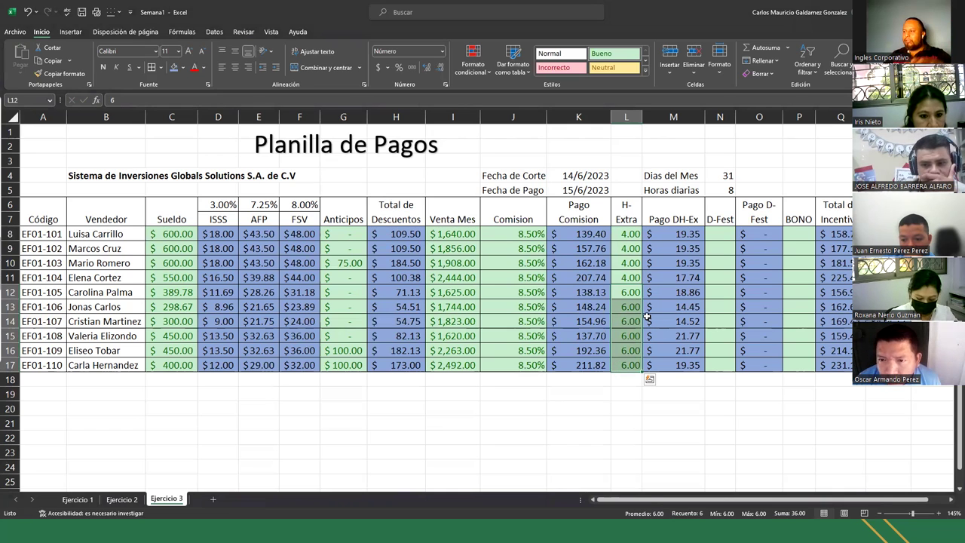
Step: Enter 1 holiday day in each D-Fest cell from N8 to N17
click(715, 238)
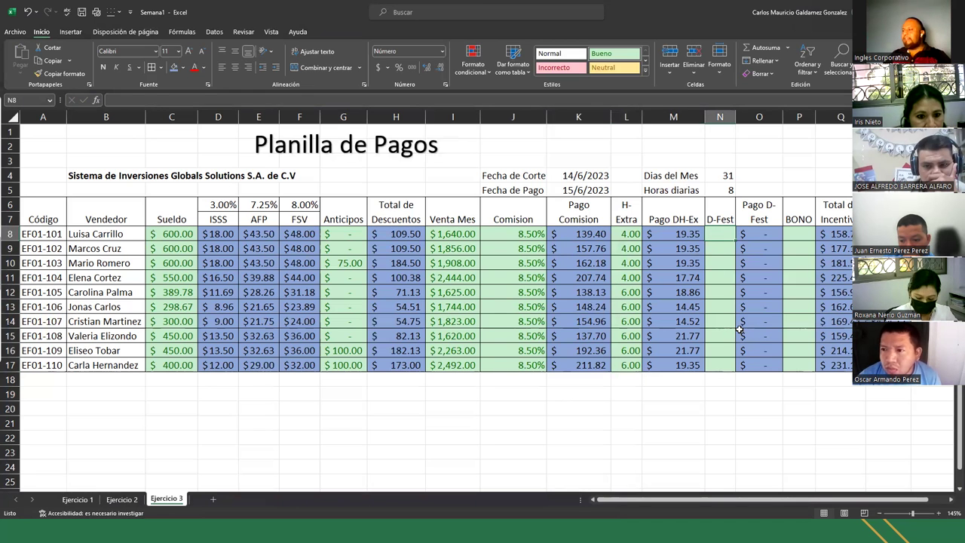
text(1)
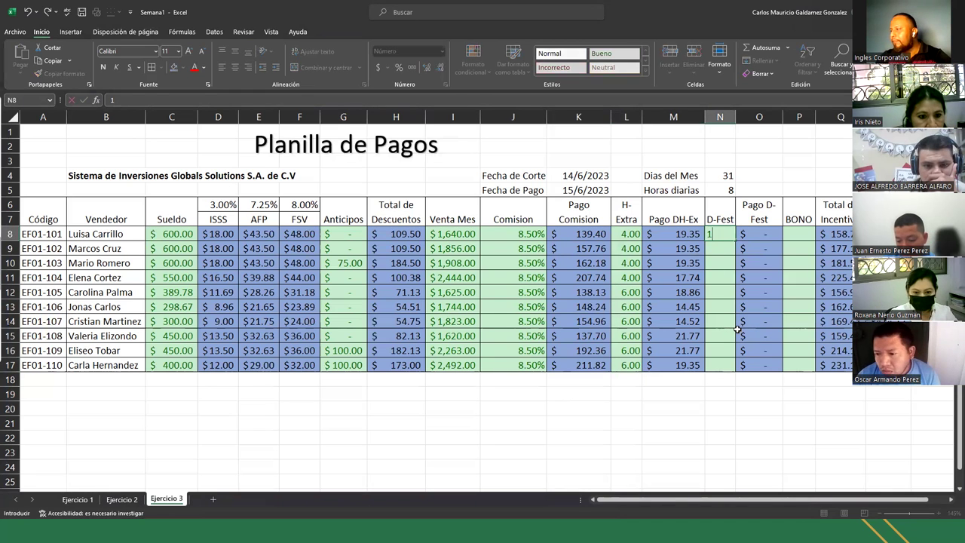
key(Return)
text(1)
key(Return)
text(1)
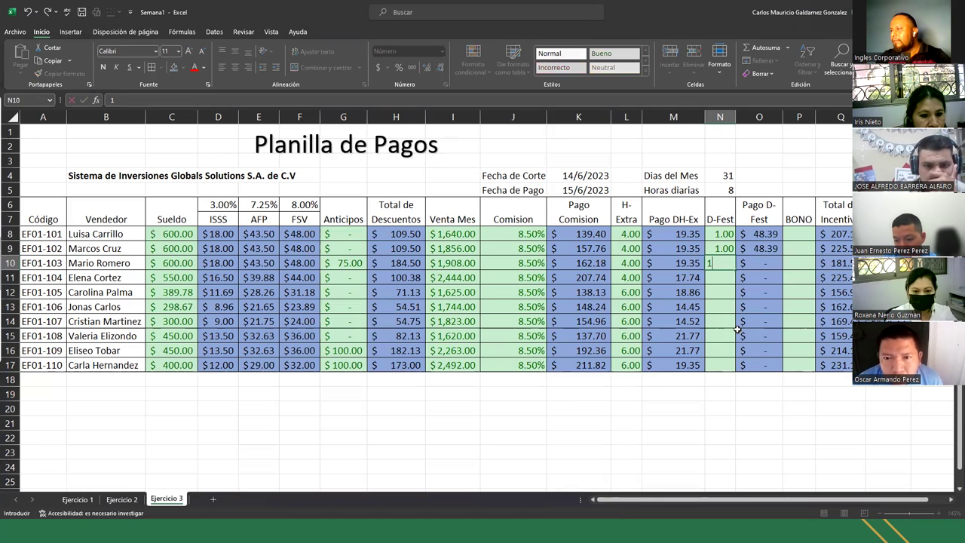
key(Return)
text(1)
key(Return)
text(1)
key(Return)
text(1)
key(Return)
text(1)
key(Return)
text(1)
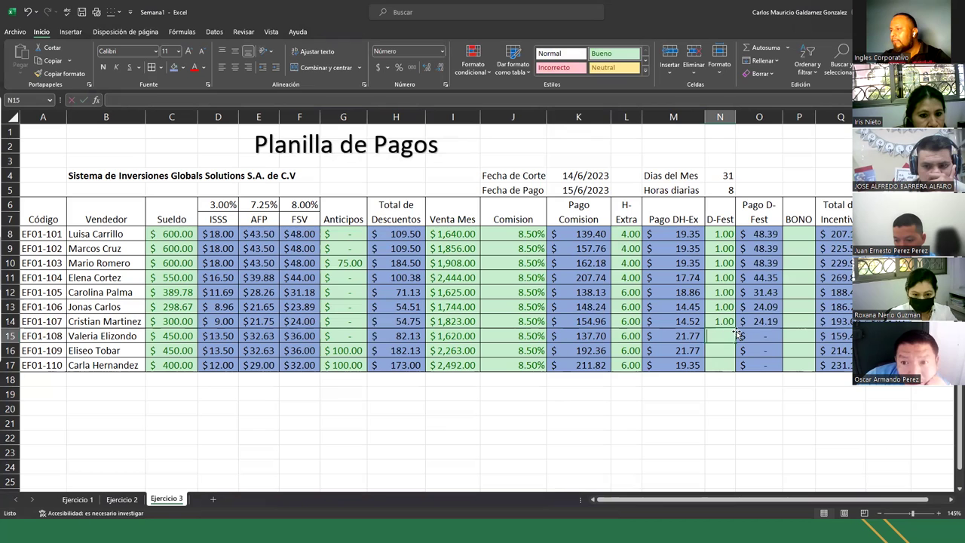
key(Return)
text(1)
key(Return)
text(1)
key(Return)
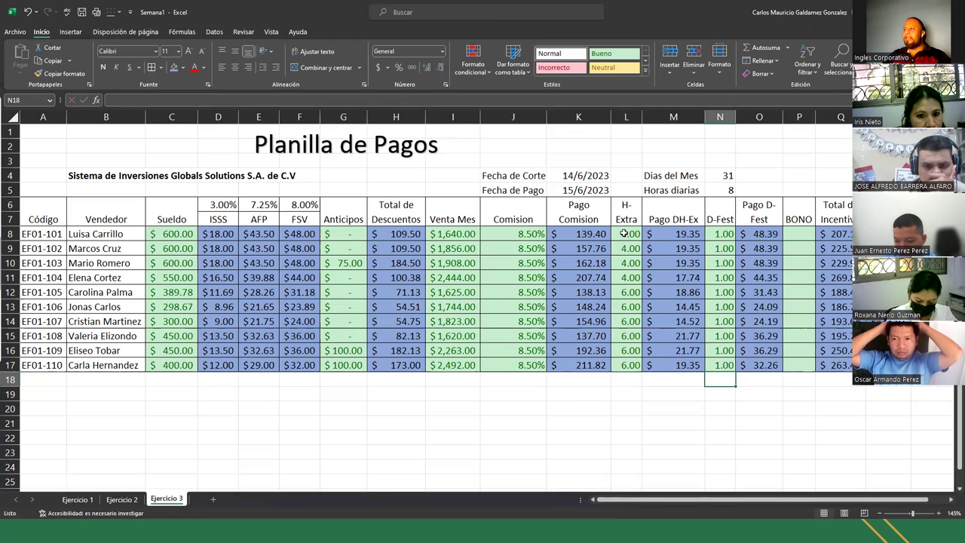
Step: Show H-Extra and D-Fest values as centered whole numbers by removing two decimals
drag(626, 234, 627, 366)
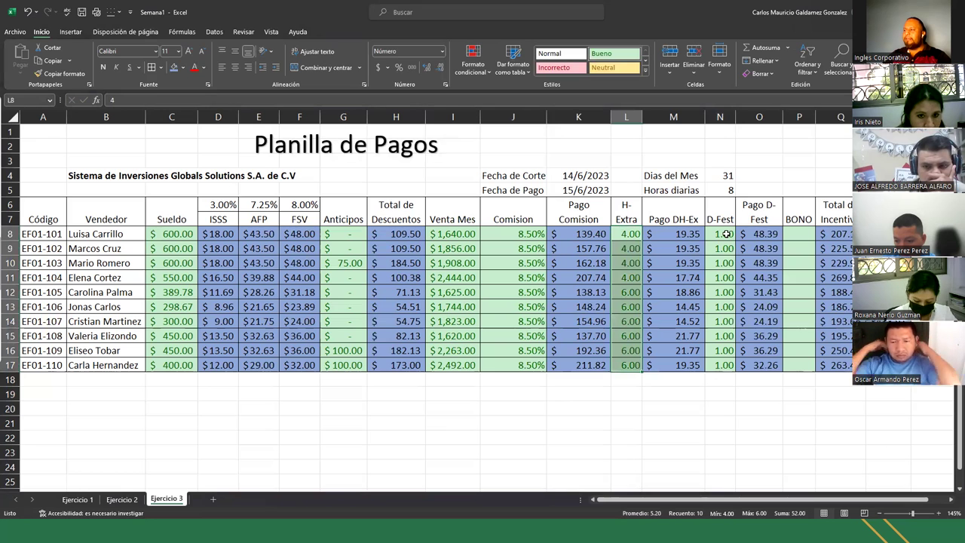
ctrl+drag(720, 233, 720, 364)
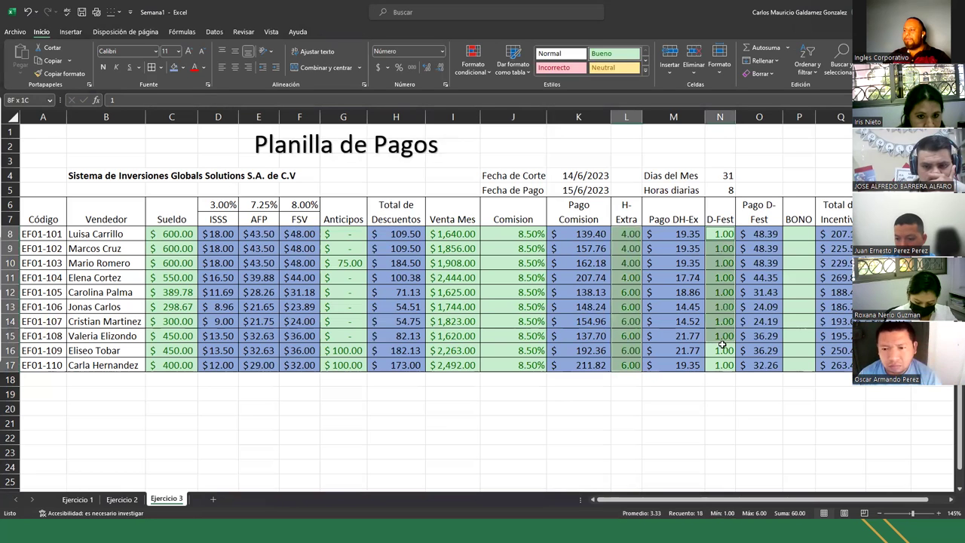
click(439, 70)
click(439, 70)
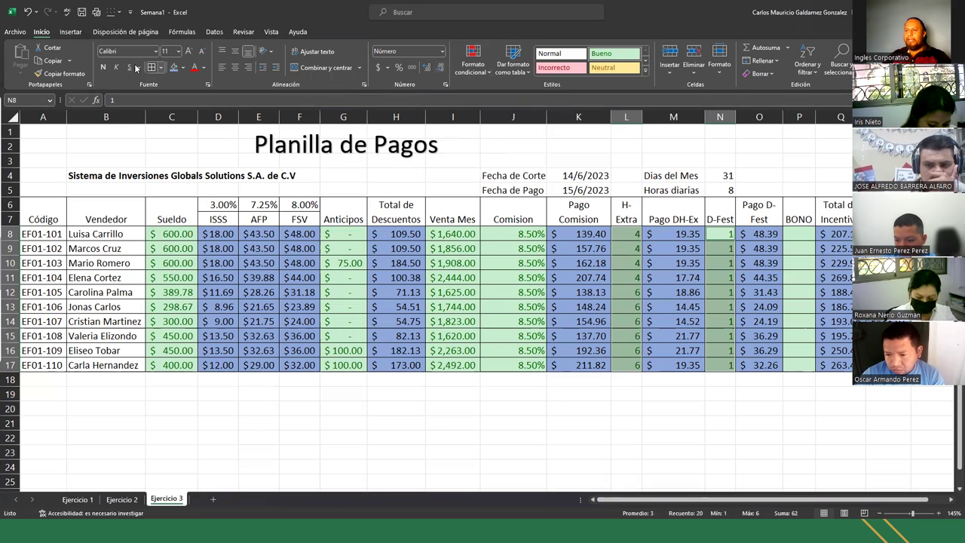
click(235, 67)
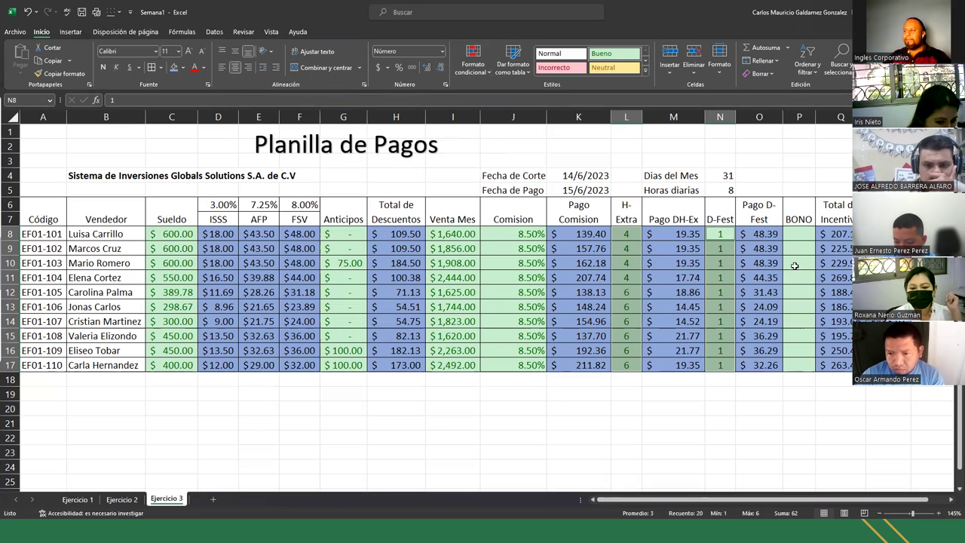
click(793, 233)
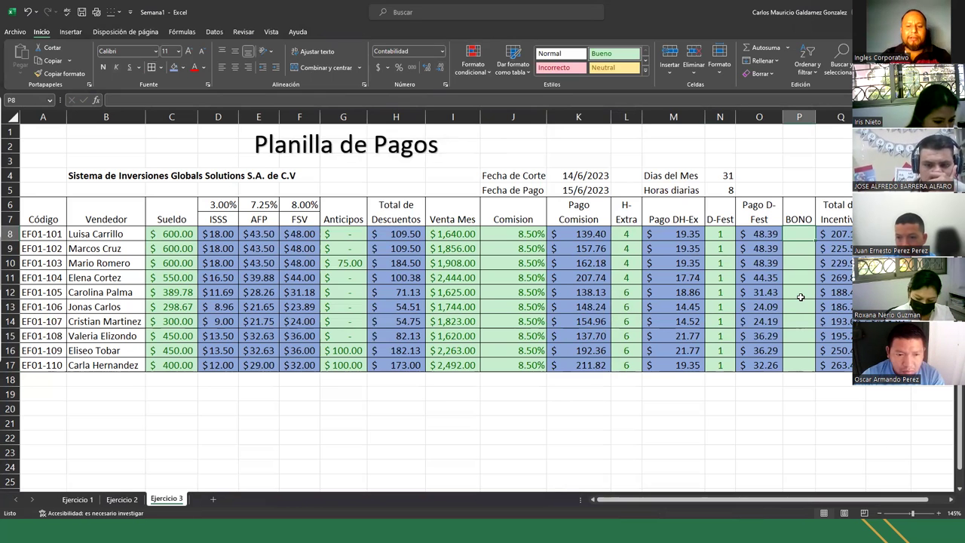
Step: Enter a 50 bonus in P8 and fill it down to P17 for all ten sellers
text(50)
key(Return)
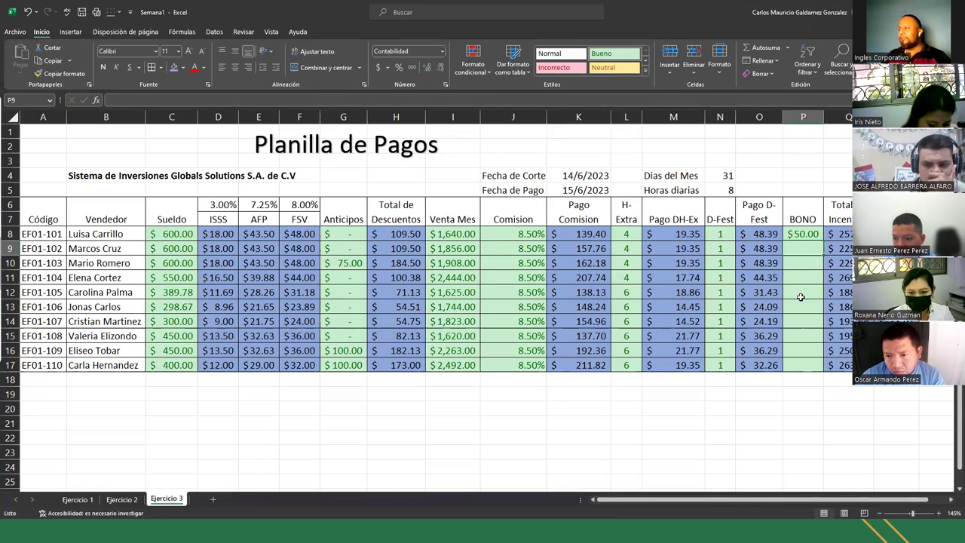
click(807, 235)
drag(809, 237, 802, 364)
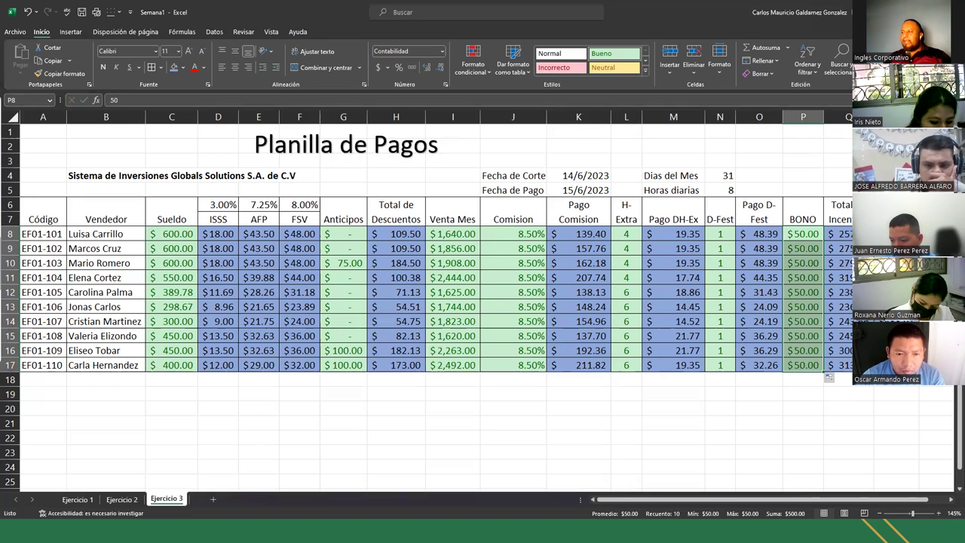
drag(897, 233, 897, 365)
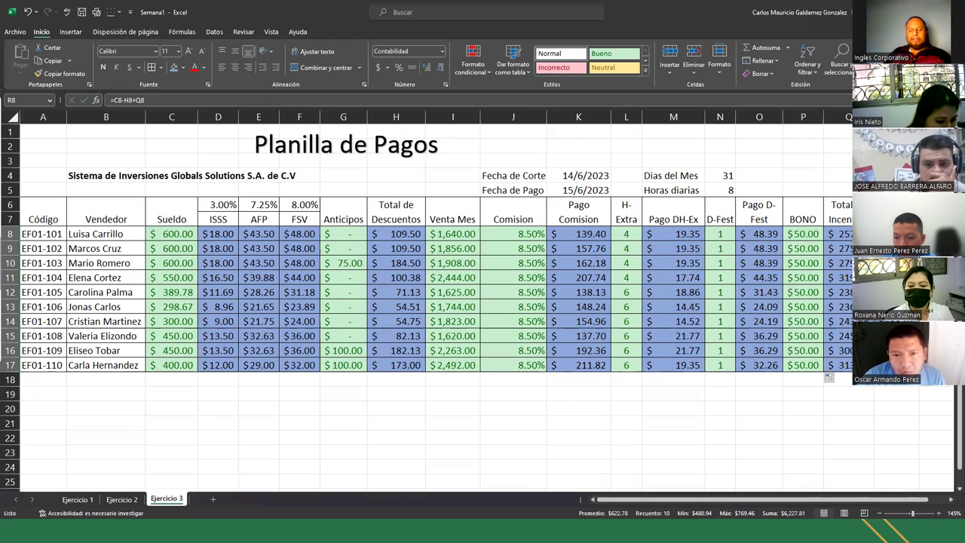
Step: Check K13's commission formula and display Q8's =K8+M8+O8+P8 incentive formula
click(580, 307)
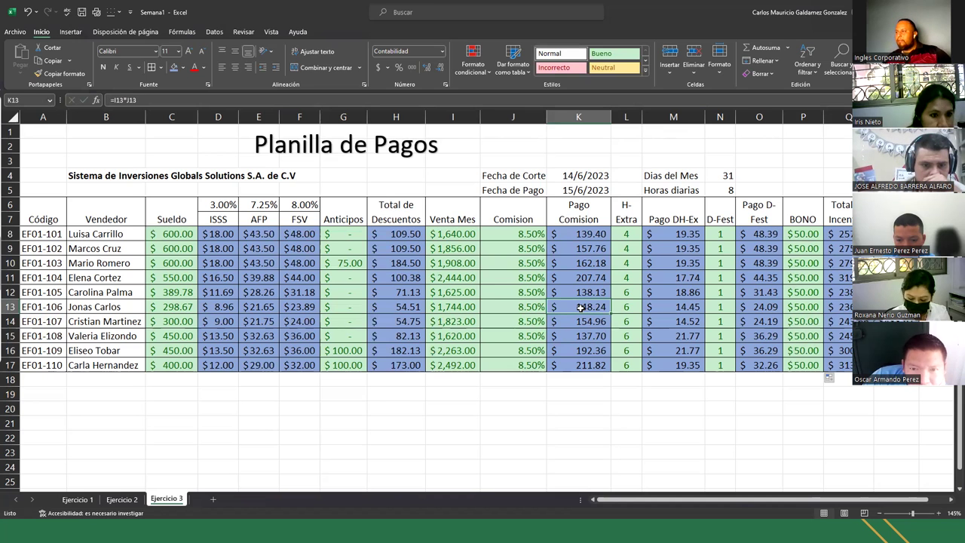
click(835, 238)
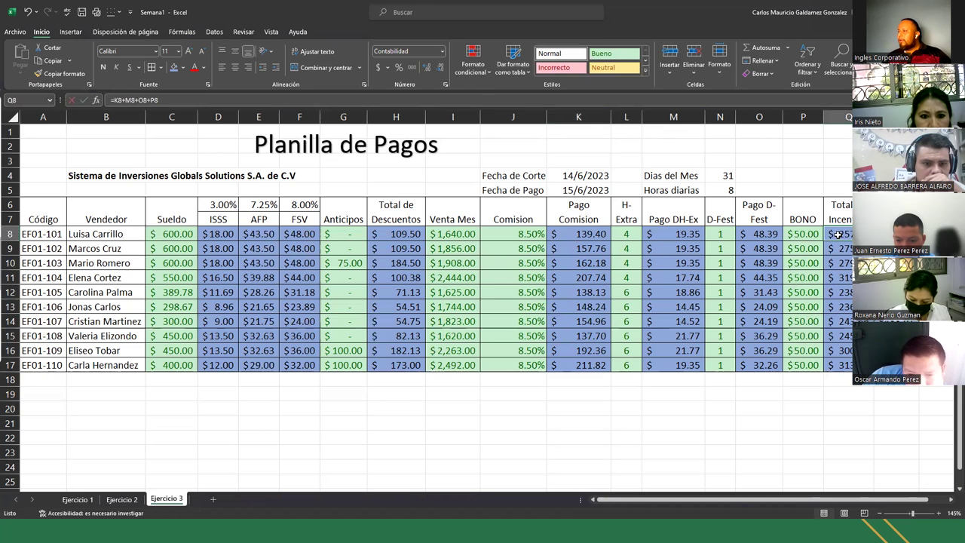
text(=K8+M8+O8+P8)
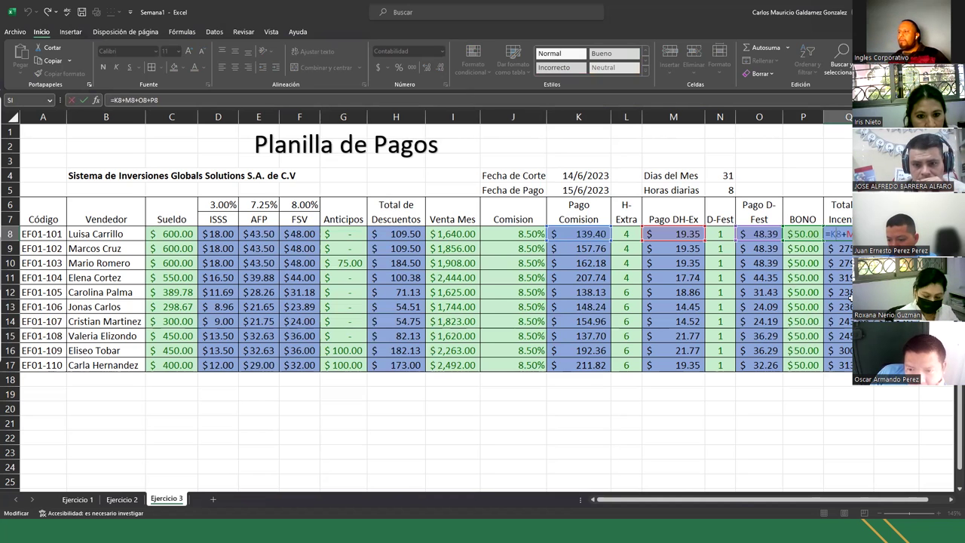
Step: Review R8's =C8-H8+Q8 net pay formula, then show the closing thank-you slide
key(Tab)
text(=C8-H8+Q8)
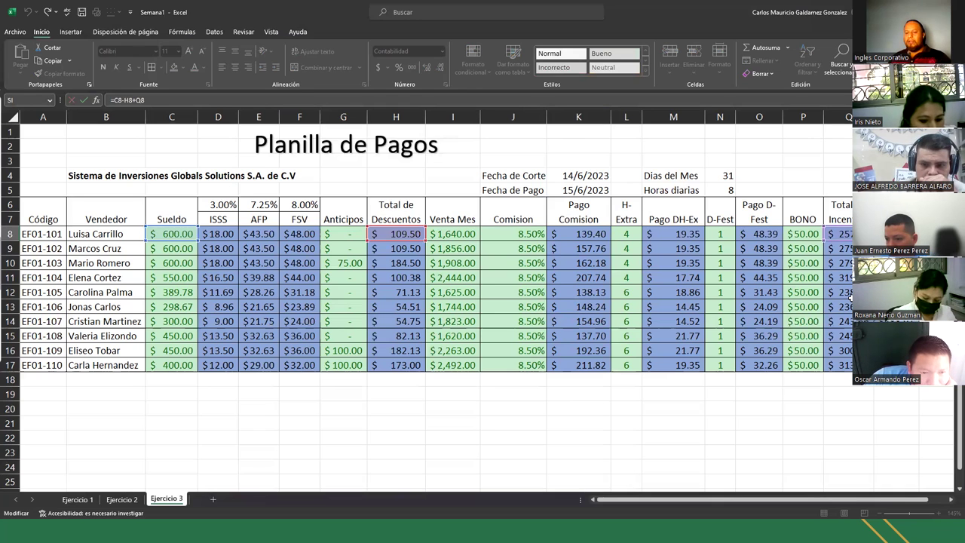
key(Return)
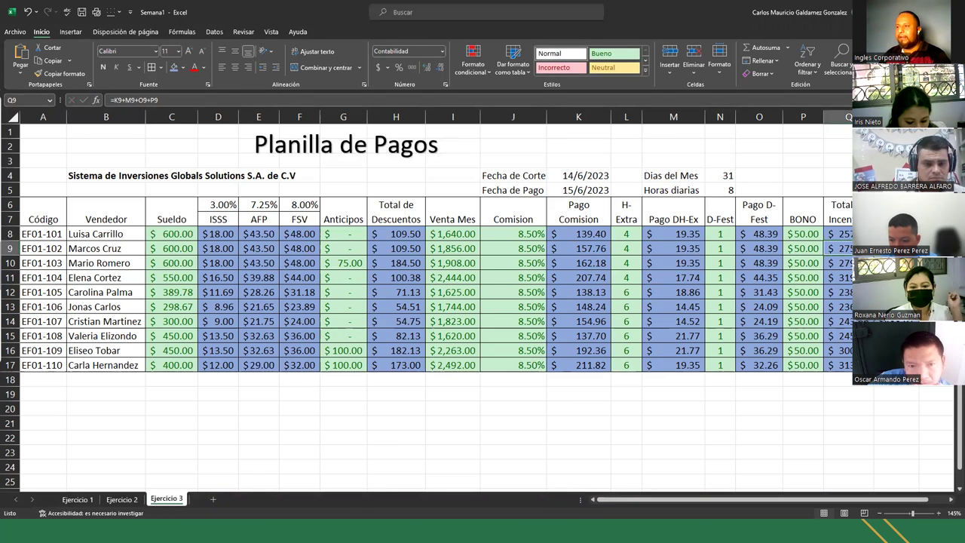
key(alt+Tab)
key(Right)
key(Right)
key(Right)
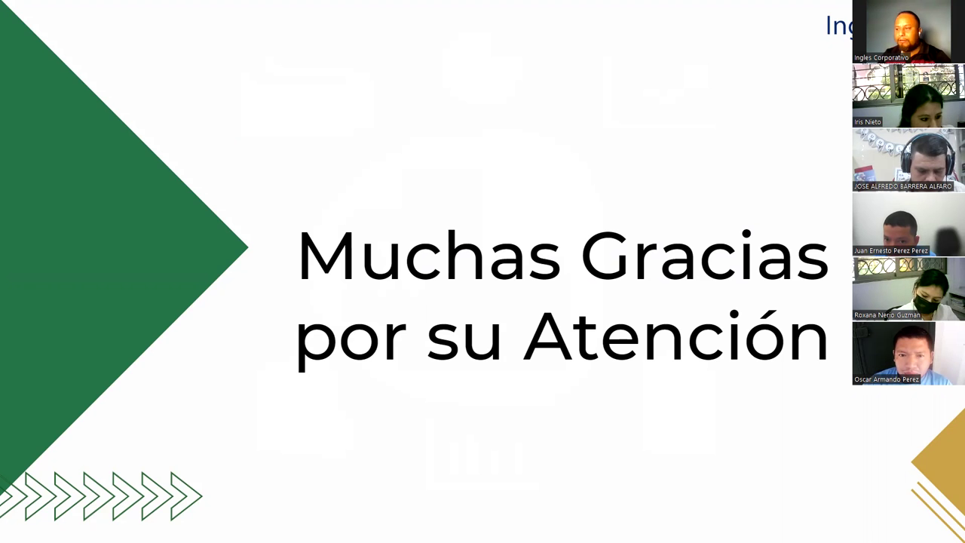
Step: On the Ejercicio 2 sheet, recheck L3's Pago D-Fest formula =(C3/30)*K3*2.5, keeping 112.50
key(alt+Tab)
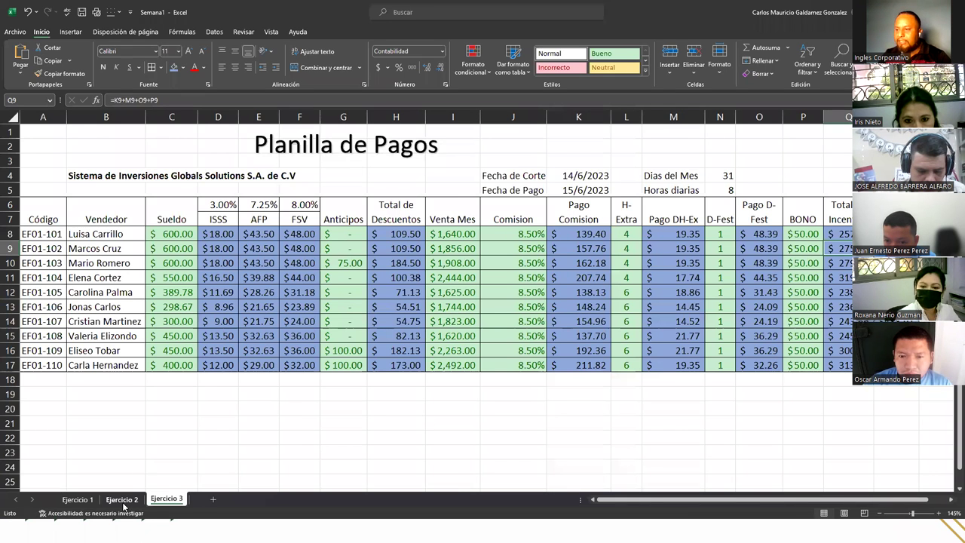
click(121, 499)
double_click(575, 162)
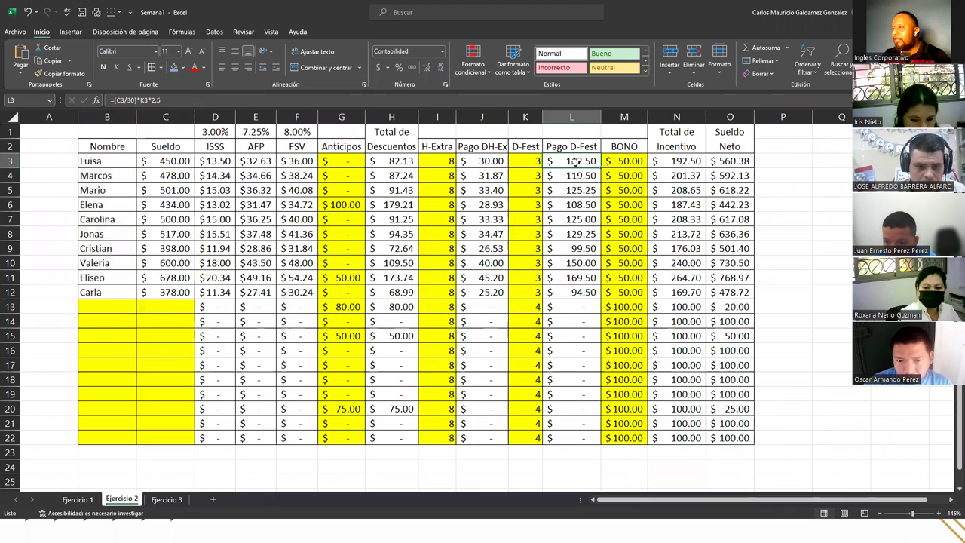
key(Right)
key(Right)
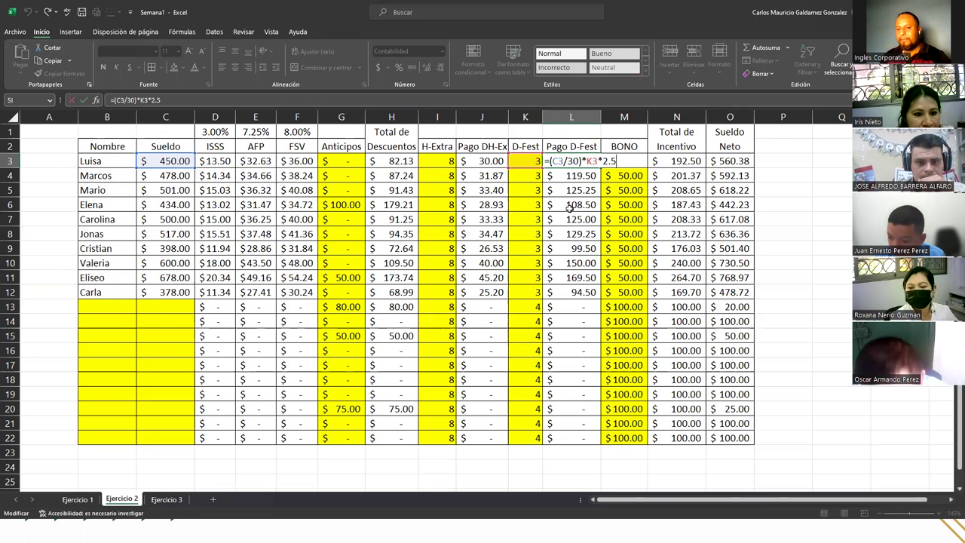
key(ctrl+Return)
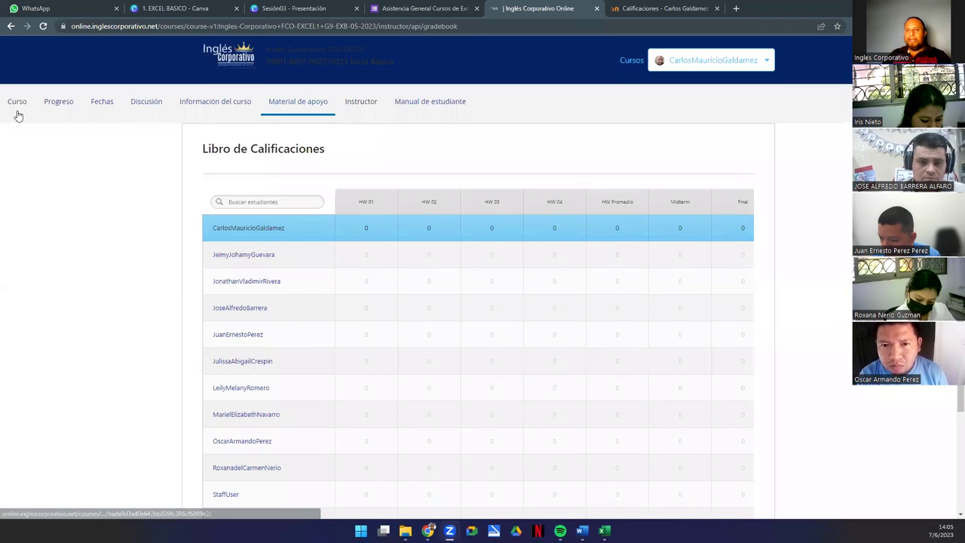
Step: Reload the Excel Básico course outline and highlight the course title
click(17, 104)
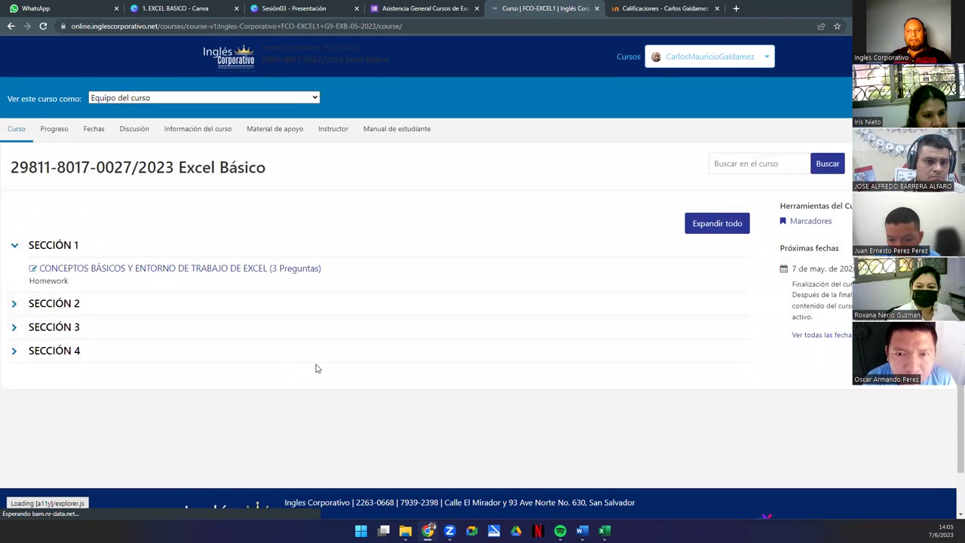
drag(10, 168, 290, 177)
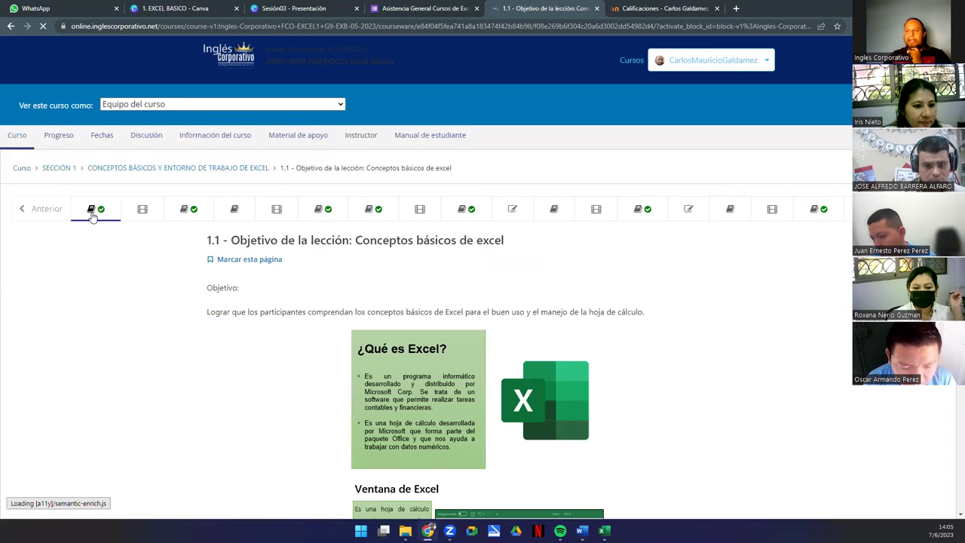
Step: Move from lesson 1.1 to lesson 1.2 on the Excel work environment
triple_click(431, 241)
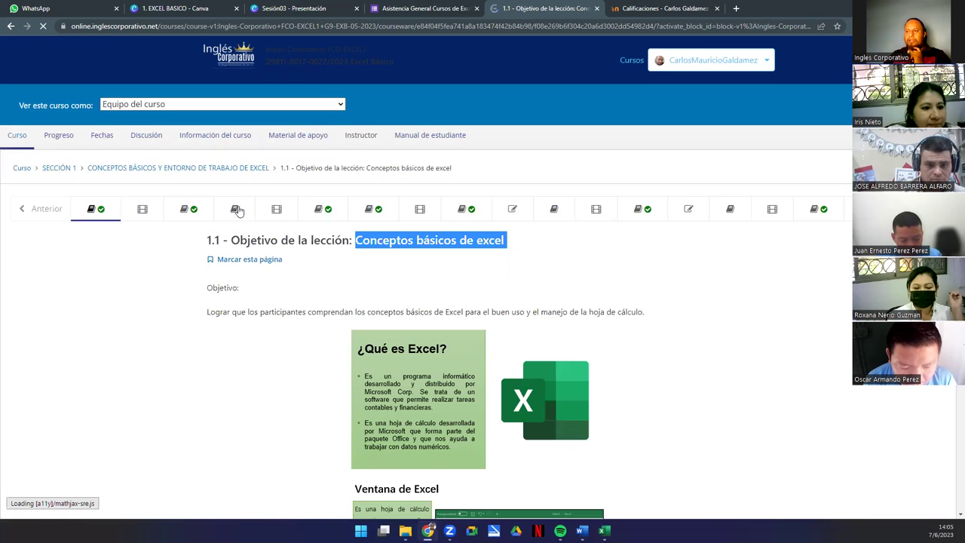
click(235, 210)
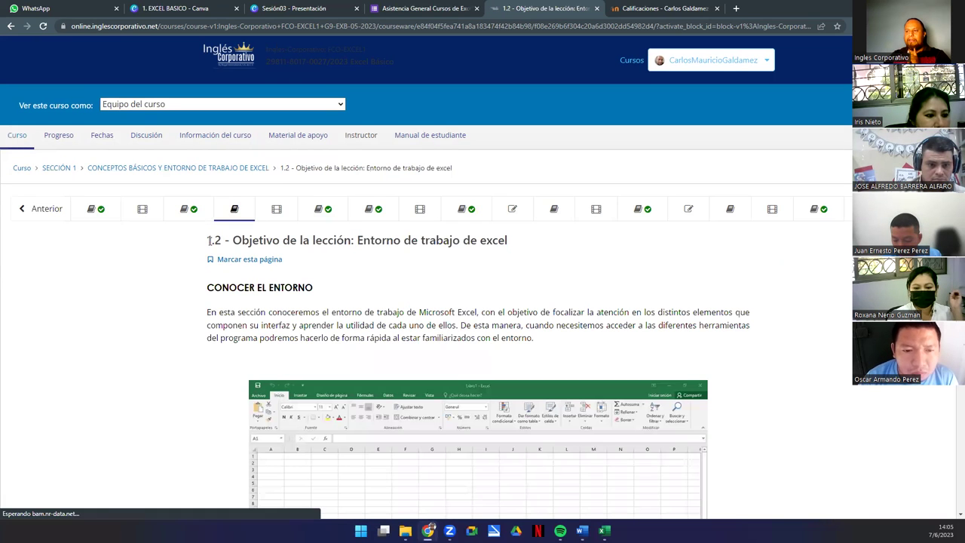
drag(208, 240, 544, 245)
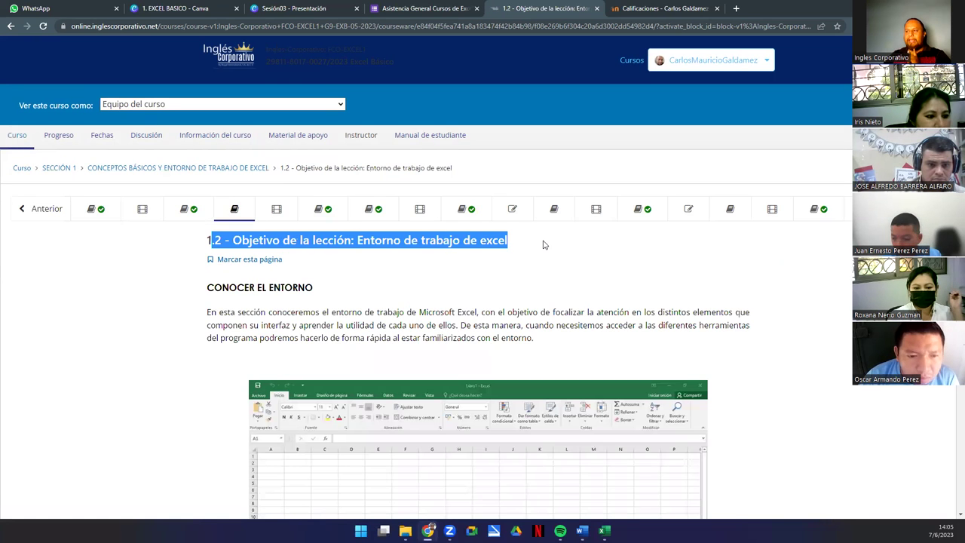
Step: Open lesson 1.3 on spreadsheet navigation and read through its slides
click(374, 215)
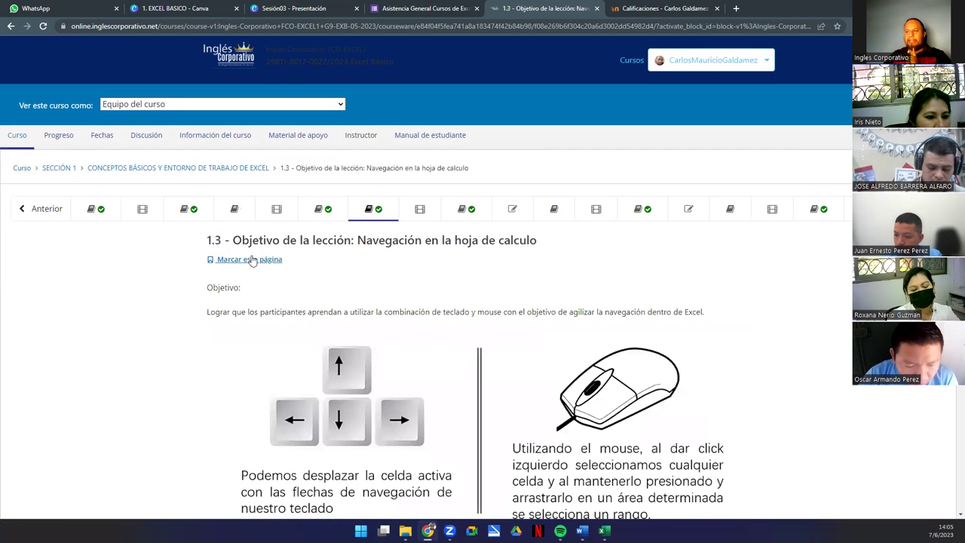
drag(208, 239, 581, 254)
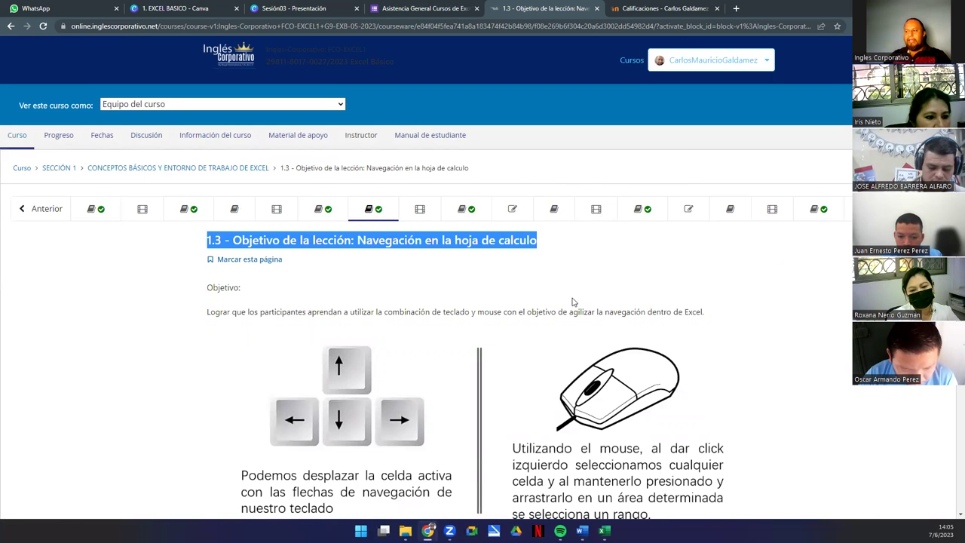
scroll(572, 301, down, 3)
scroll(572, 306, down, 3)
scroll(572, 309, down, 8)
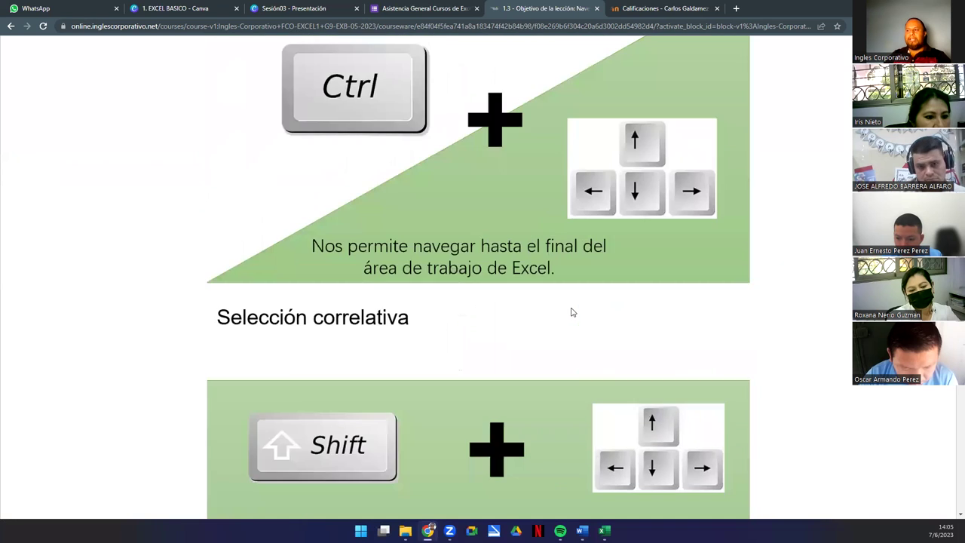
scroll(575, 313, down, 3)
scroll(579, 315, down, 7)
scroll(588, 323, down, 2)
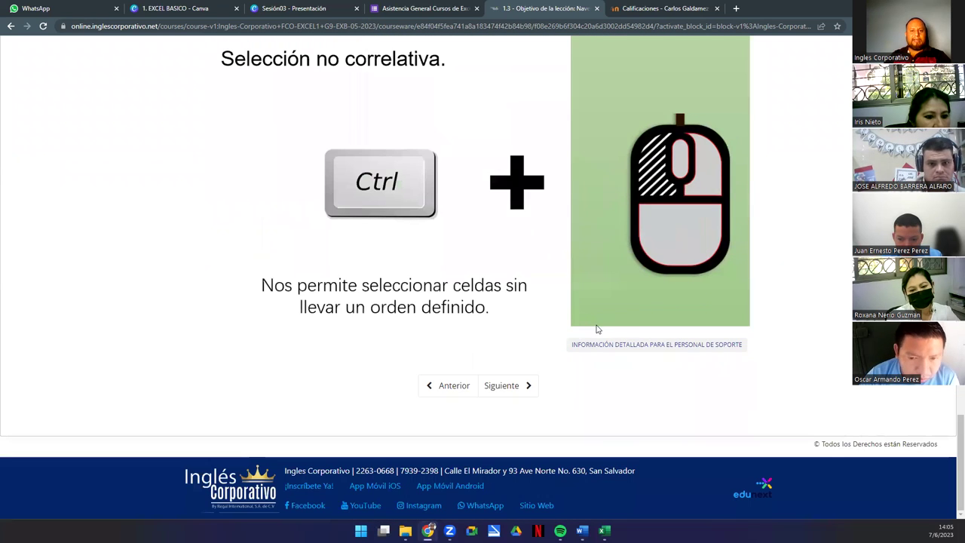
scroll(610, 328, up, 8)
scroll(610, 322, up, 9)
scroll(610, 322, up, 9)
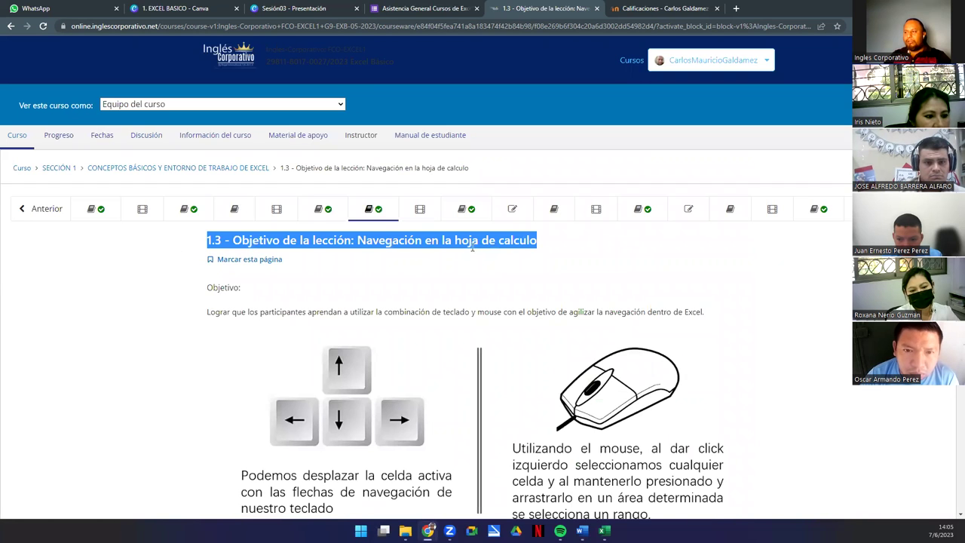
click(494, 243)
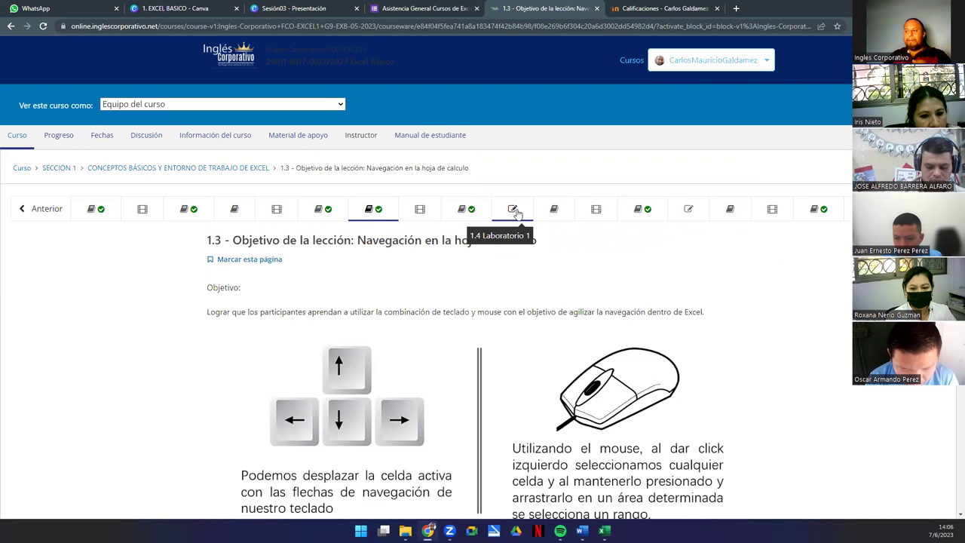
Step: Look through the 1.4 Laboratorio 1 and 1.6 Laboratorio 2 quizzes
click(516, 212)
scroll(592, 332, down, 7)
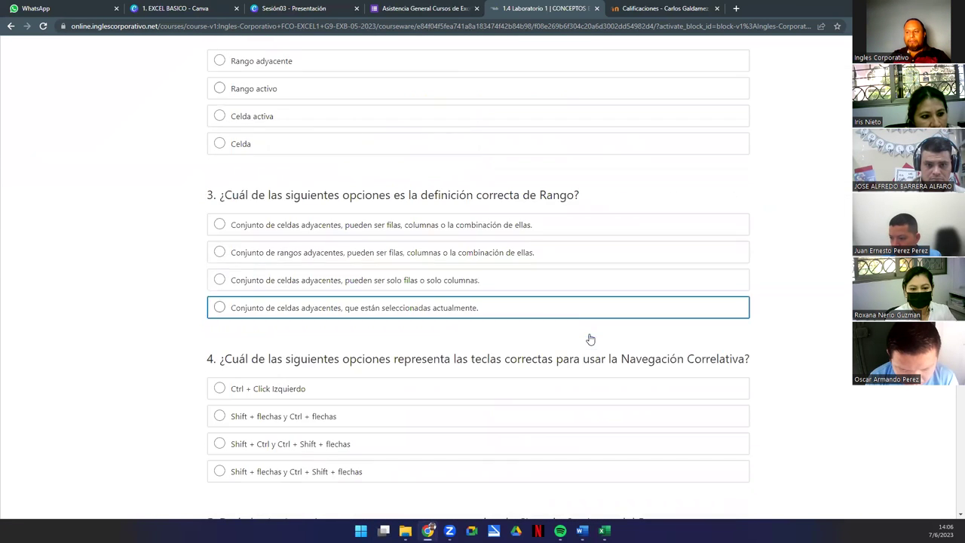
scroll(592, 340, down, 7)
scroll(596, 342, down, 3)
scroll(626, 335, up, 6)
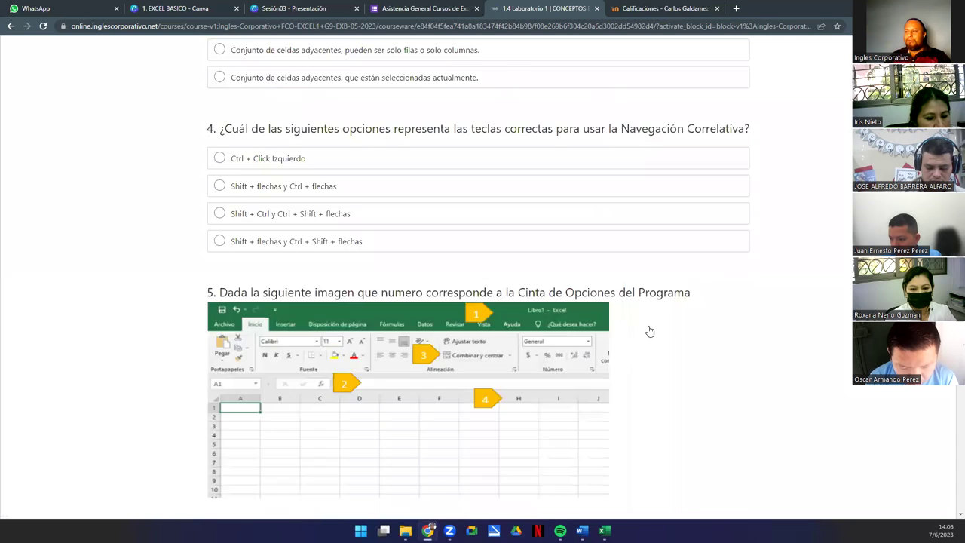
scroll(637, 301, up, 10)
click(684, 212)
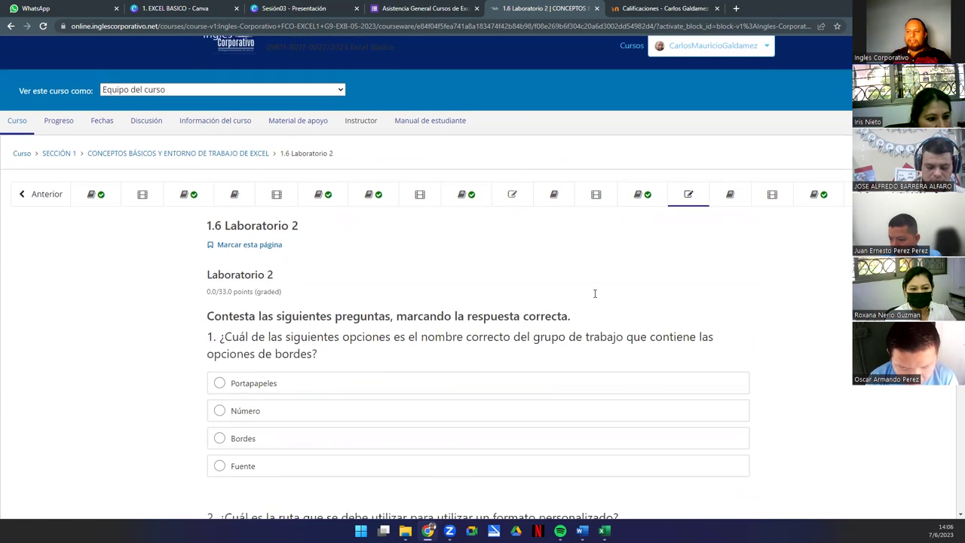
scroll(595, 302, down, 10)
scroll(767, 271, up, 10)
Step: Review the 1.8 Laboratorio 3 quiz, then return to lesson 1.1 on basic concepts
click(849, 221)
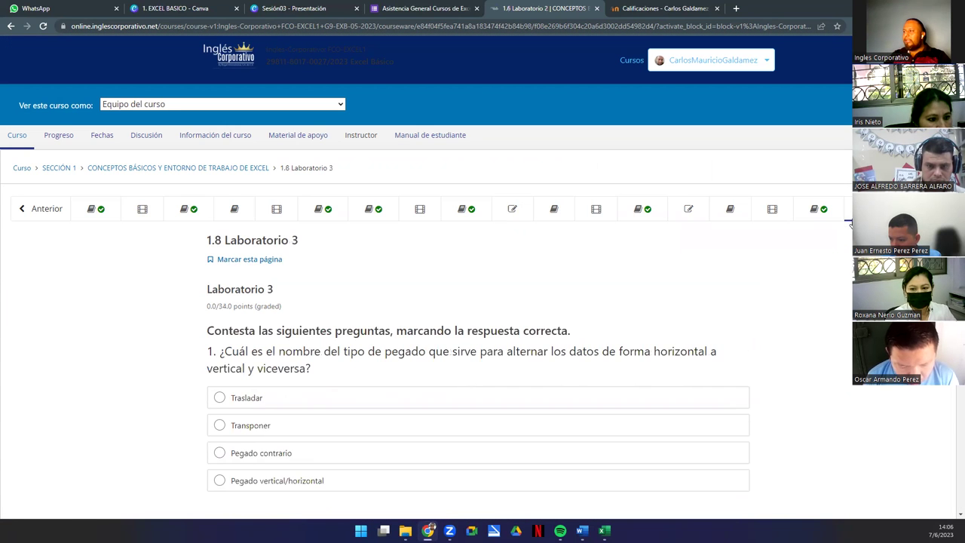
scroll(498, 306, down, 10)
scroll(507, 309, down, 5)
scroll(467, 278, up, 15)
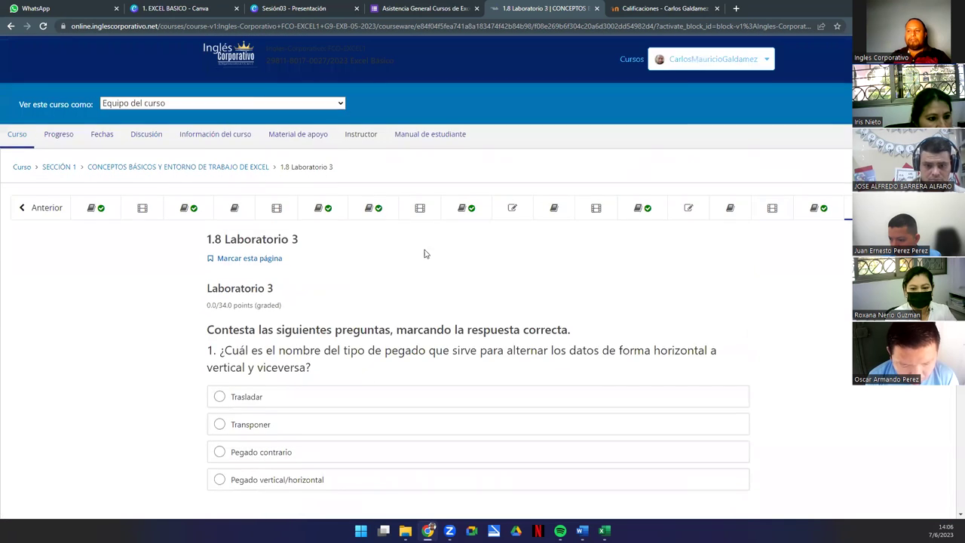
click(96, 209)
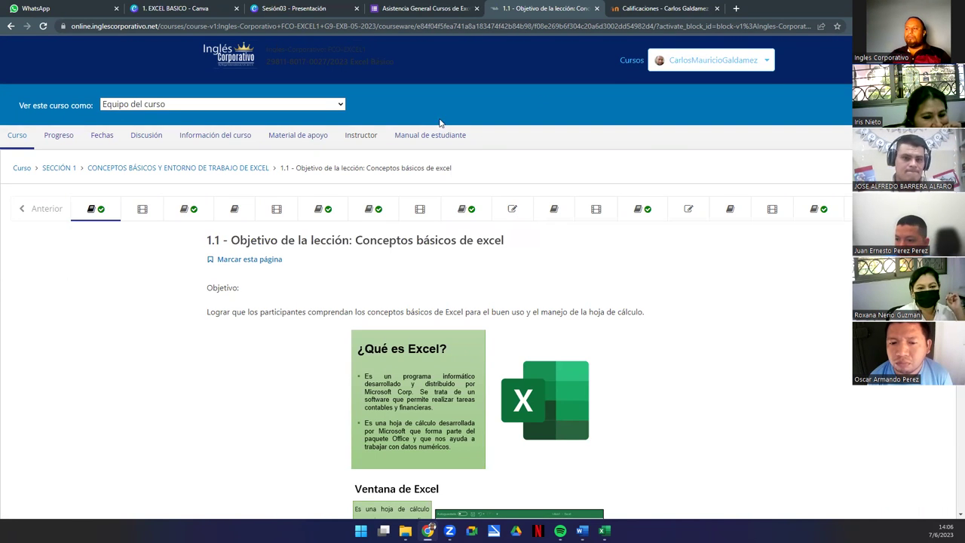
drag(452, 167, 46, 155)
click(46, 154)
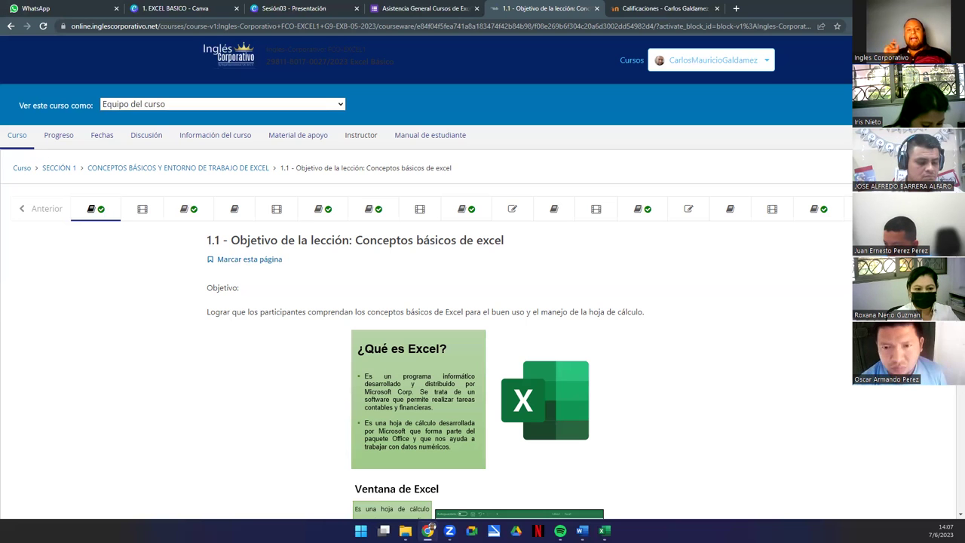
Step: Check the Videoconferencia #1 and #2 recordings, then open the classes 1 and 2 forum
click(144, 211)
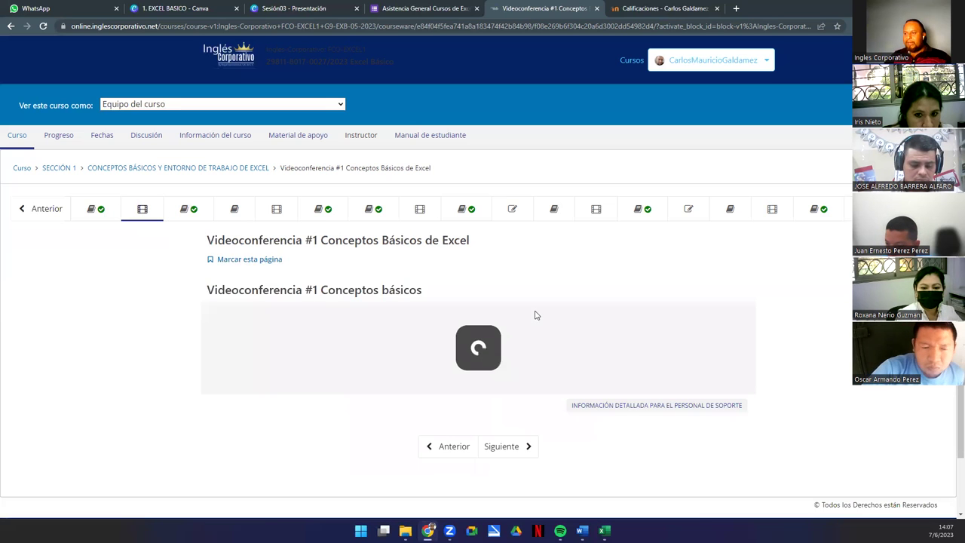
scroll(538, 314, down, 2)
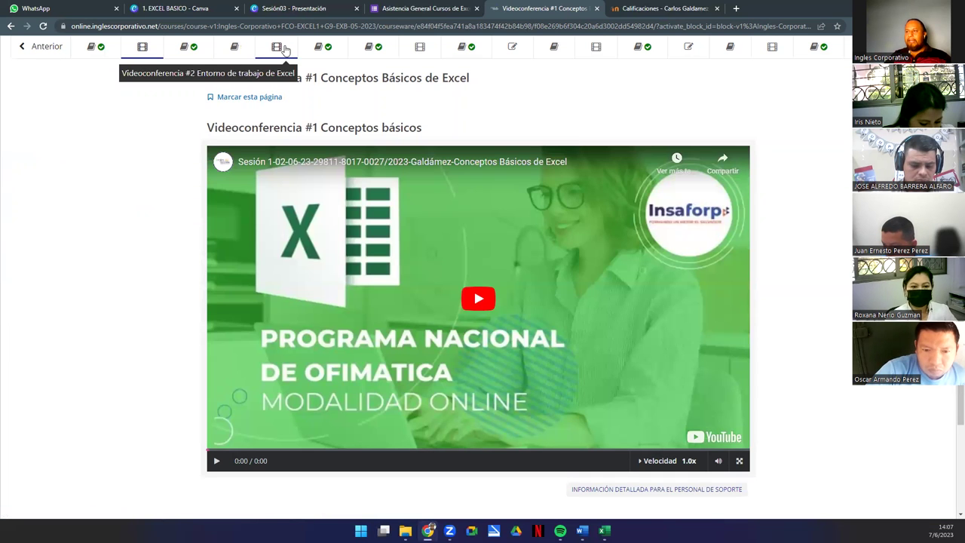
click(277, 47)
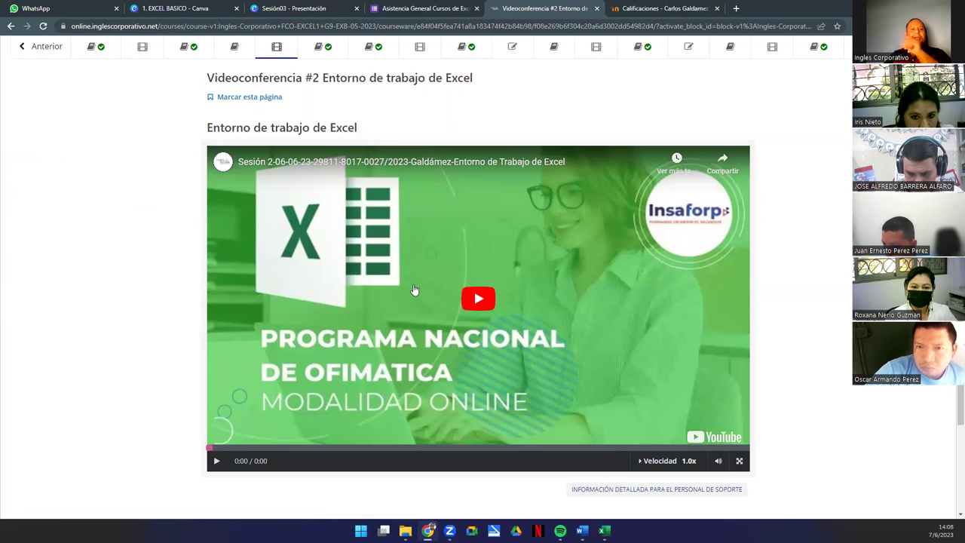
click(318, 49)
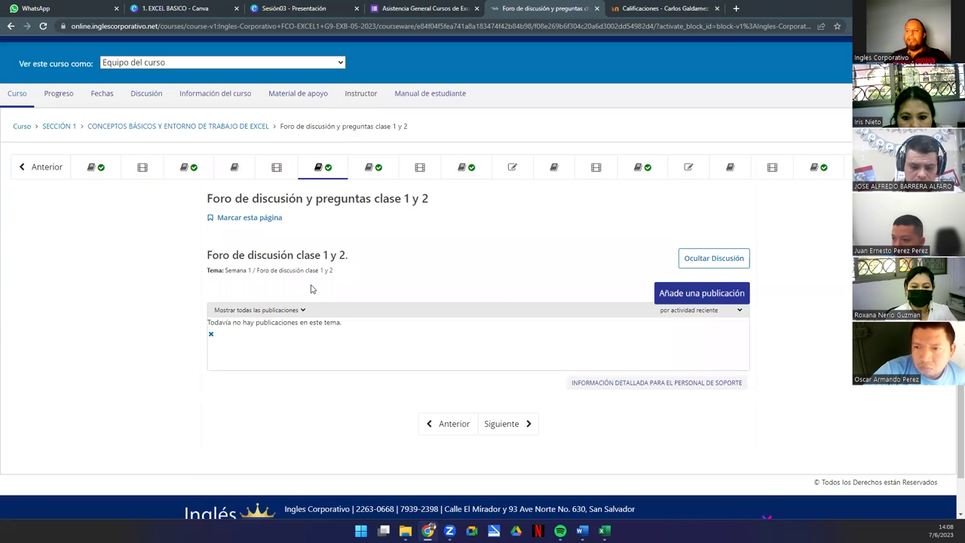
drag(333, 273, 211, 254)
click(180, 259)
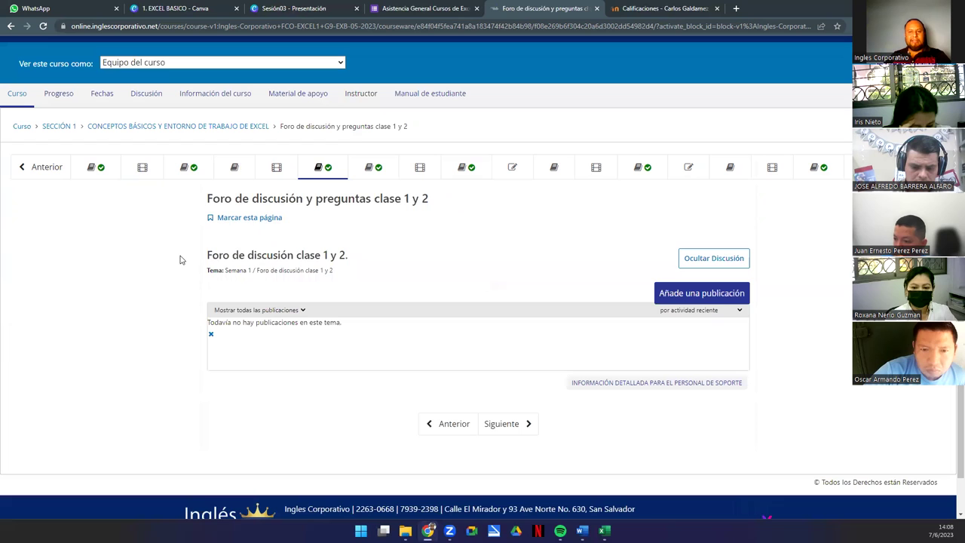
click(190, 172)
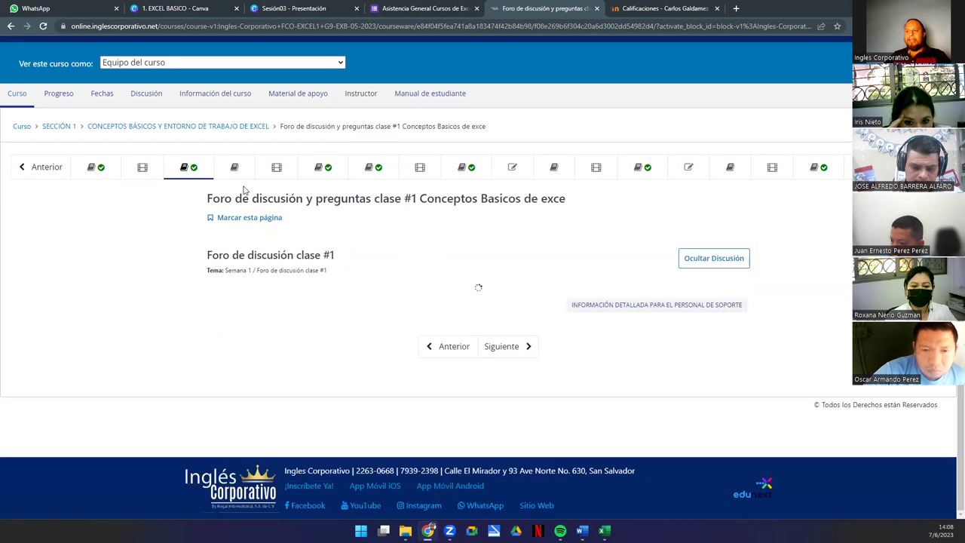
click(320, 172)
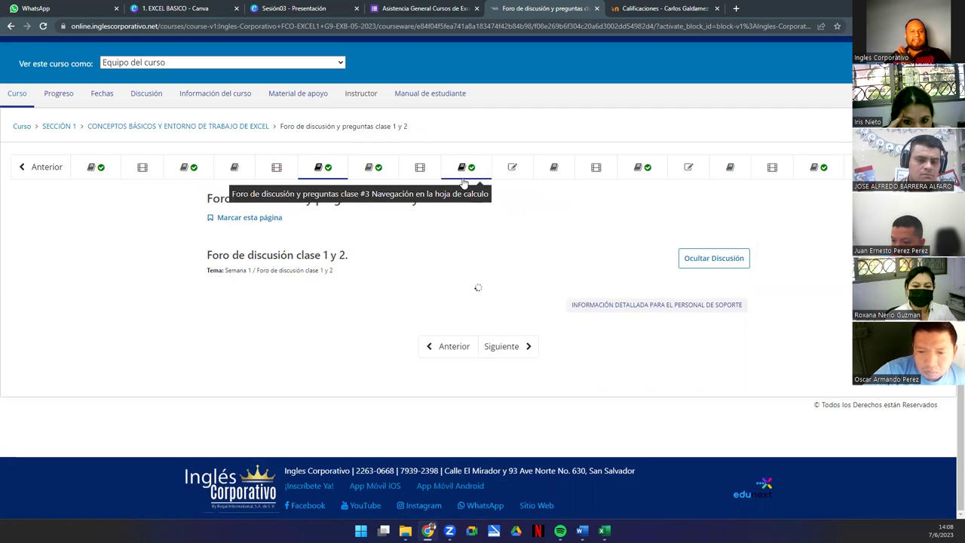